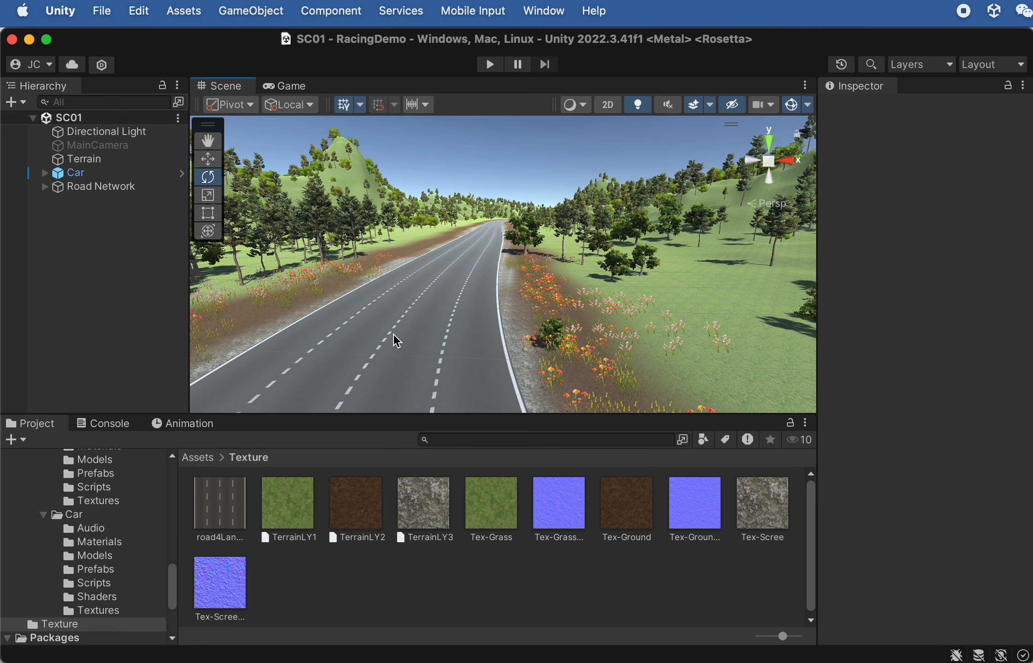
Open the Assets/Texture folder, switch to Finder and open the Texture folder inside Project files for students.
{"action": "left_click", "coordinate": [198, 457]}
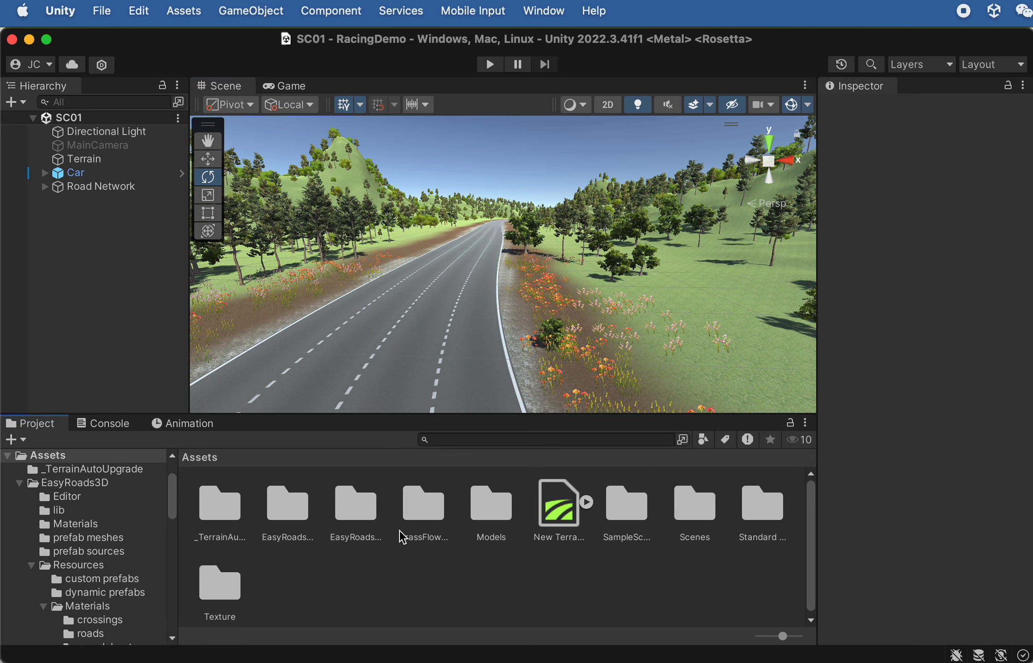
{"action": "double_click", "coordinate": [236, 587]}
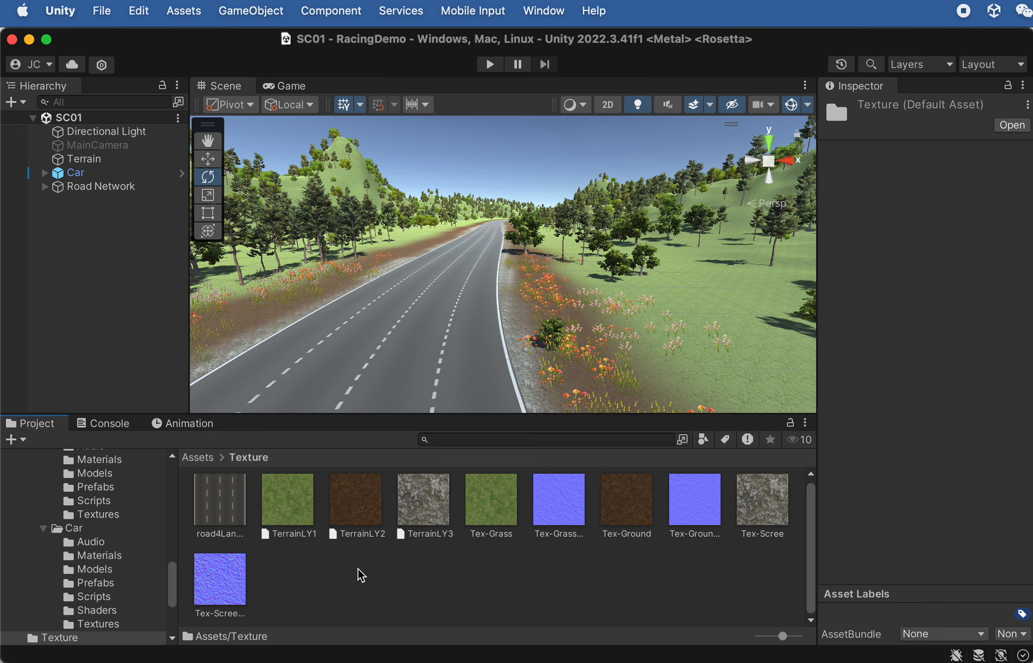
{"action": "left_click", "coordinate": [433, 662]}
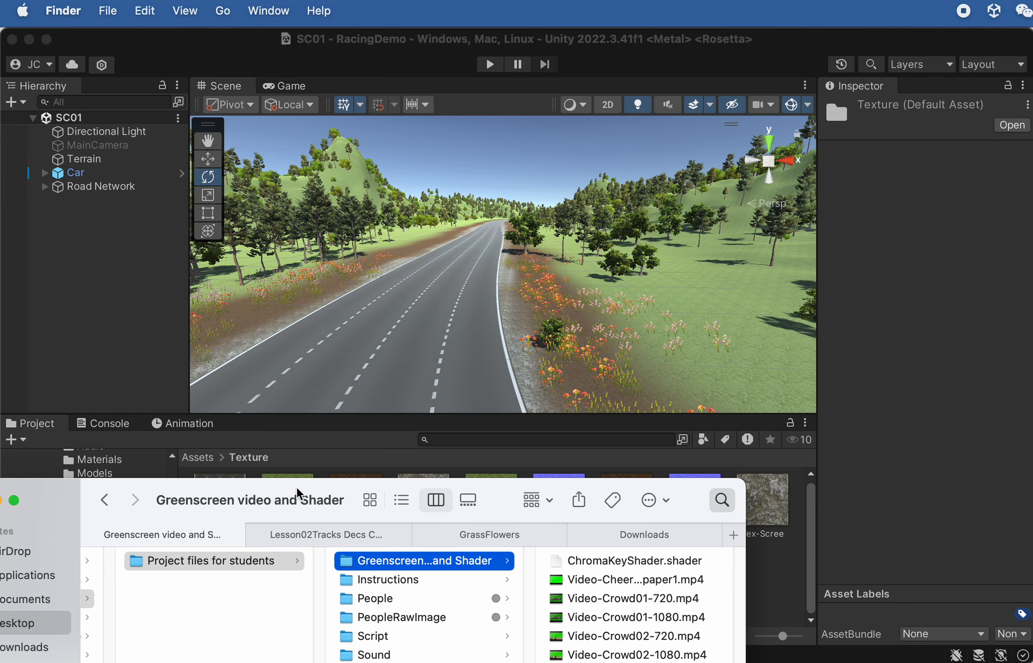
{"action": "left_click_drag", "start_coordinate": [296, 487], "coordinate": [253, 423]}
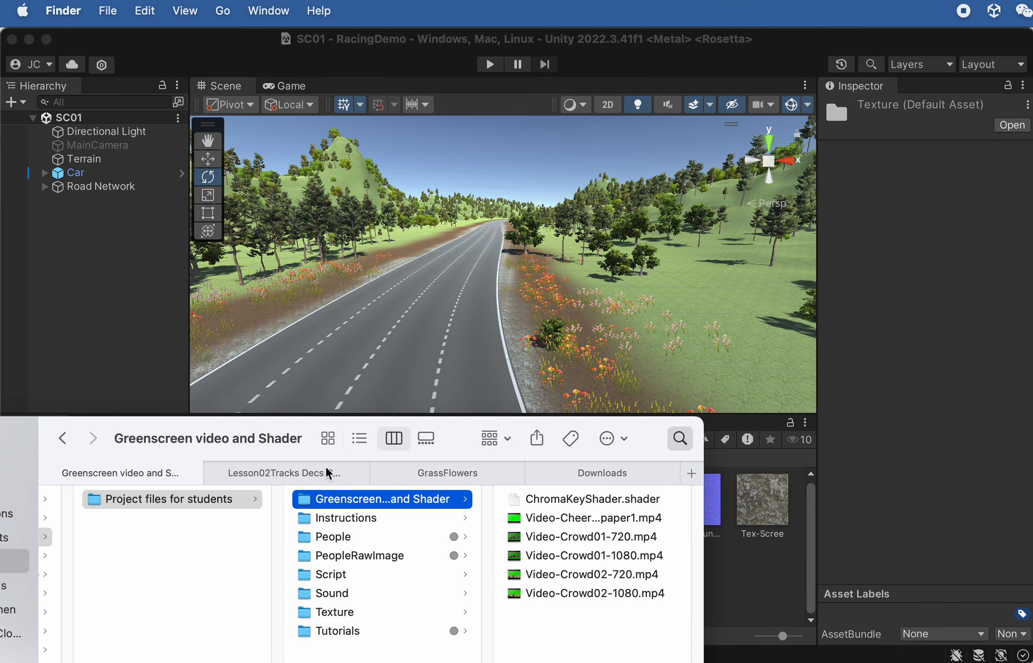
{"action": "left_click", "coordinate": [349, 610]}
Preview the Start Banner.jpg and Finish Banner.jpg images.
{"action": "left_click", "coordinate": [542, 517]}
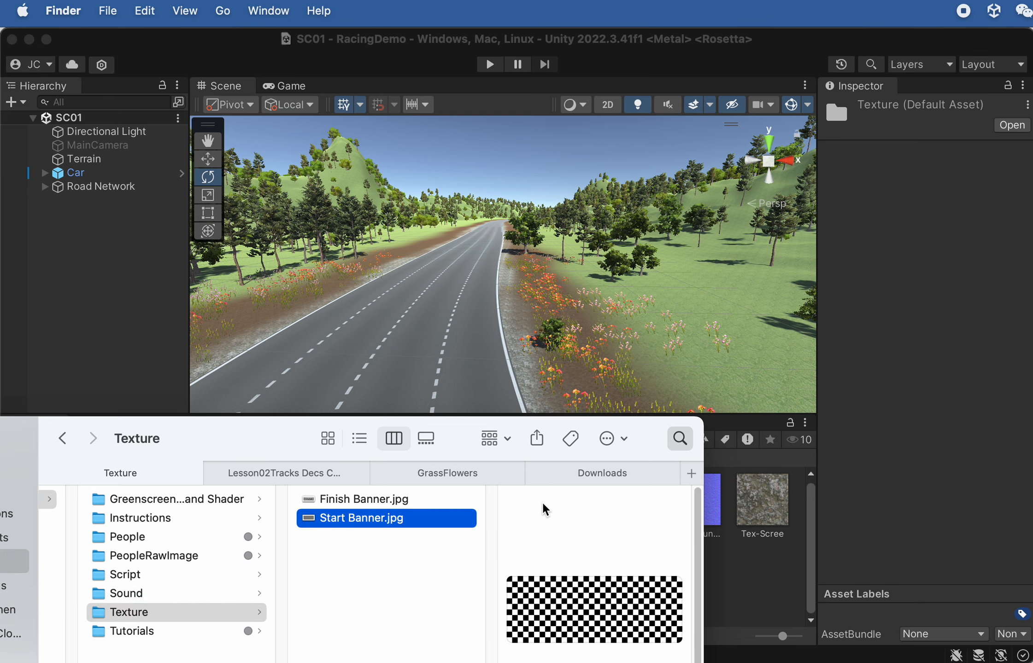
{"action": "key", "text": "space"}
{"action": "key", "text": "space"}
{"action": "key", "text": "space"}
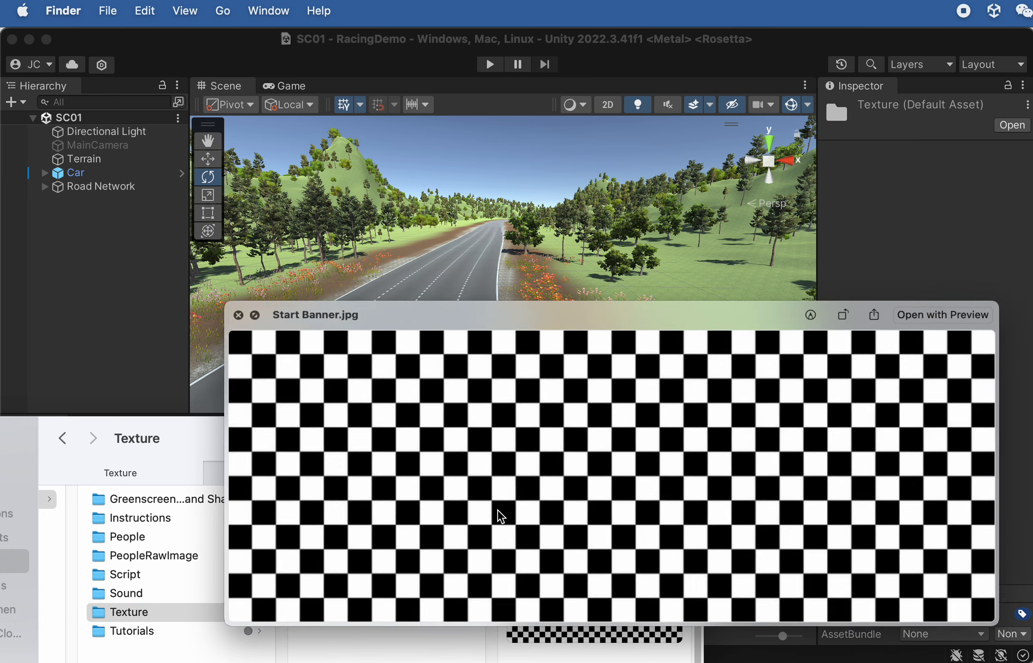
{"action": "key", "text": "Up"}
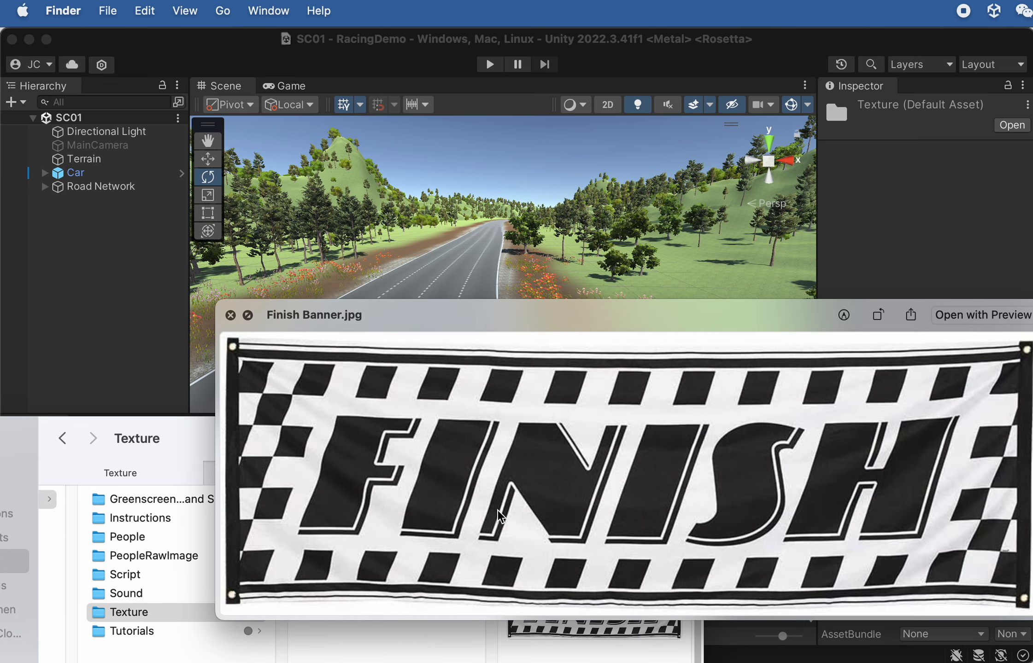
{"action": "key", "text": "space"}
Import Finish Banner.jpg and Start Banner.jpg from Finder into the Assets/Texture folder of the Unity project.
{"action": "left_click_drag", "start_coordinate": [275, 441], "coordinate": [749, 375]}
{"action": "left_click", "coordinate": [816, 450], "text": "shift"}
{"action": "left_click_drag", "start_coordinate": [822, 445], "coordinate": [328, 590]}
{"action": "left_click", "coordinate": [310, 563]}
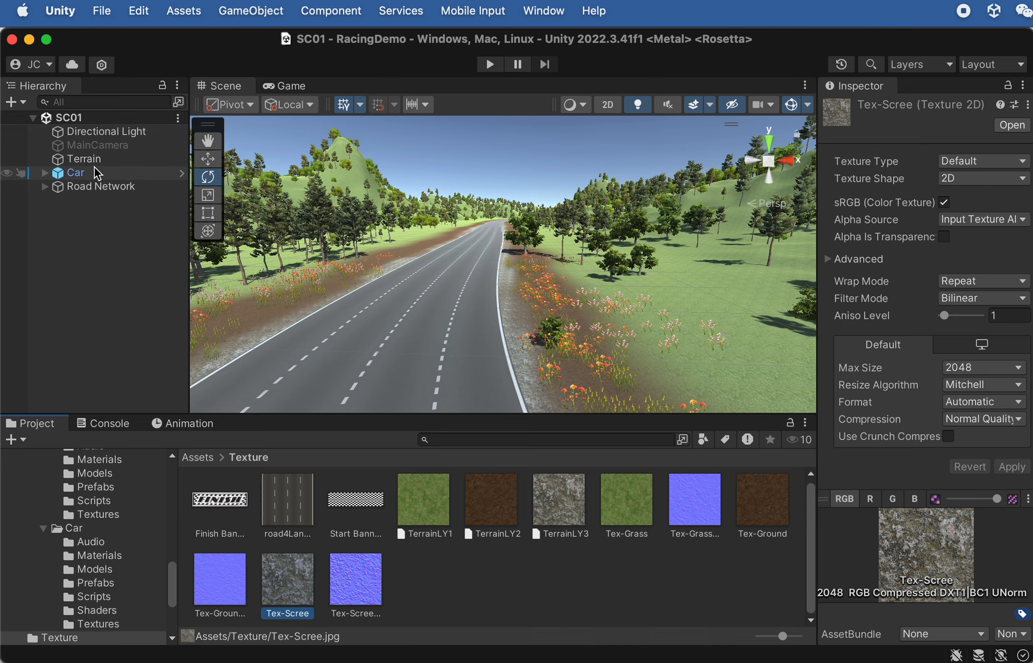
Frame the Car in the scene and examine the stretch of road around it from above.
{"action": "left_click", "coordinate": [171, 172]}
{"action": "scroll", "coordinate": [423, 317], "scroll_direction": "down", "scroll_amount": 2}
{"action": "key", "text": "f"}
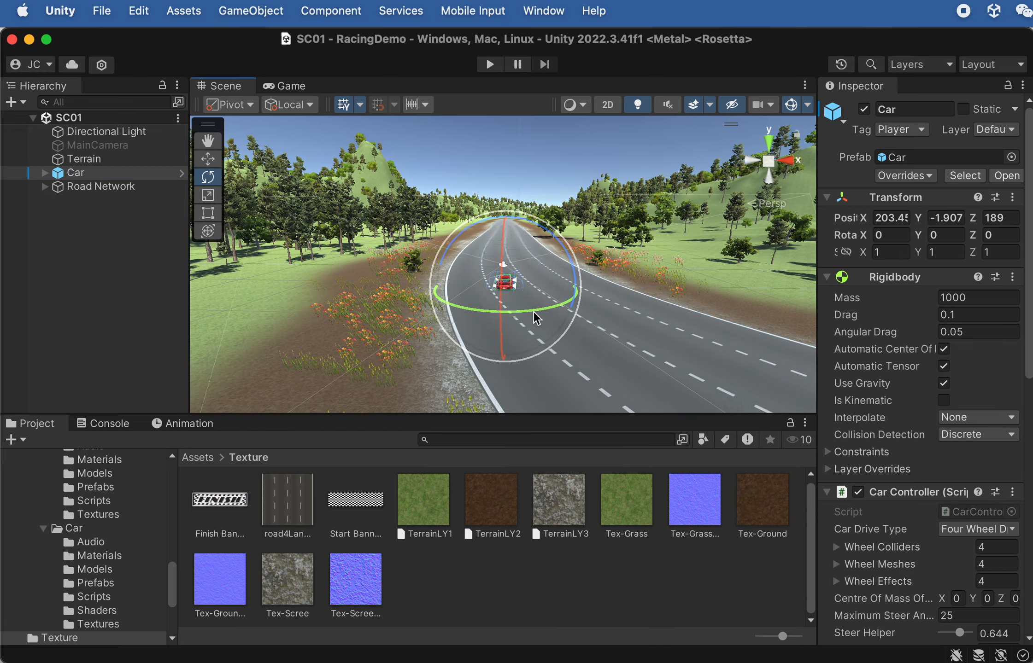
{"action": "left_click_drag", "start_coordinate": [603, 258], "coordinate": [562, 471], "text": "alt"}
{"action": "scroll", "coordinate": [602, 228], "scroll_direction": "down", "scroll_amount": 1}
{"action": "scroll", "coordinate": [588, 187], "scroll_direction": "down", "scroll_amount": 5}
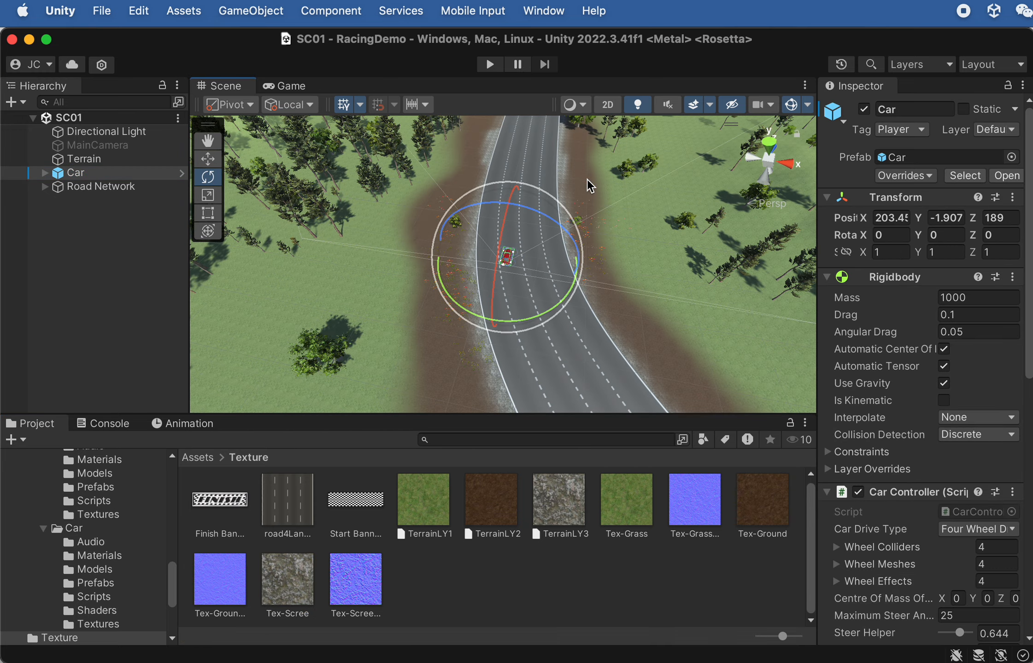
{"action": "scroll", "coordinate": [581, 190], "scroll_direction": "up", "scroll_amount": 5}
{"action": "middle_click_drag", "start_coordinate": [590, 172], "coordinate": [603, 375]}
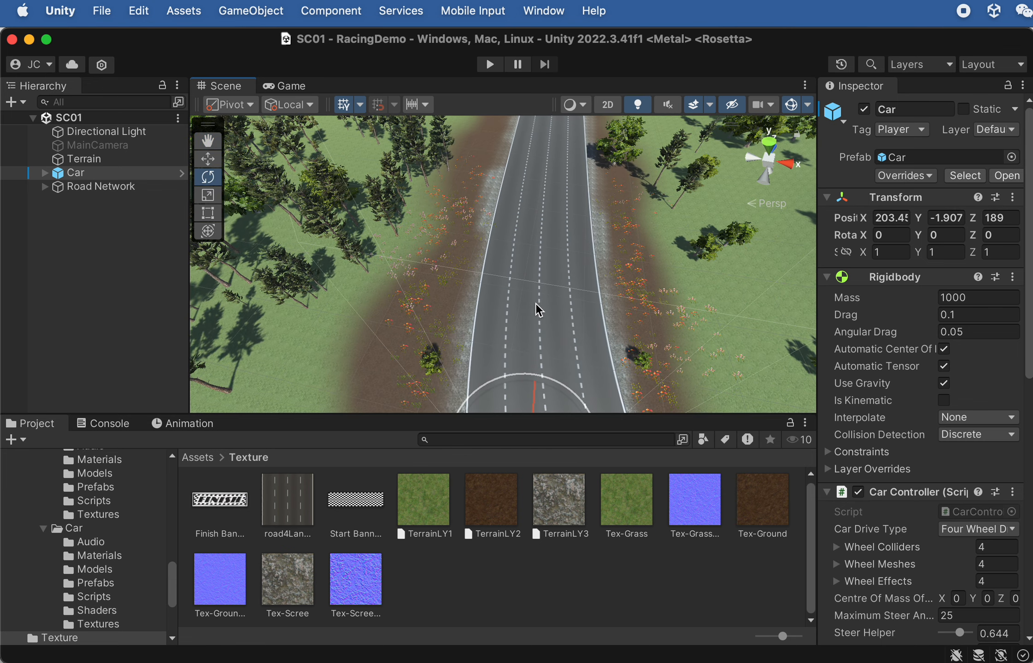
{"action": "scroll", "coordinate": [571, 302], "scroll_direction": "up", "scroll_amount": 4}
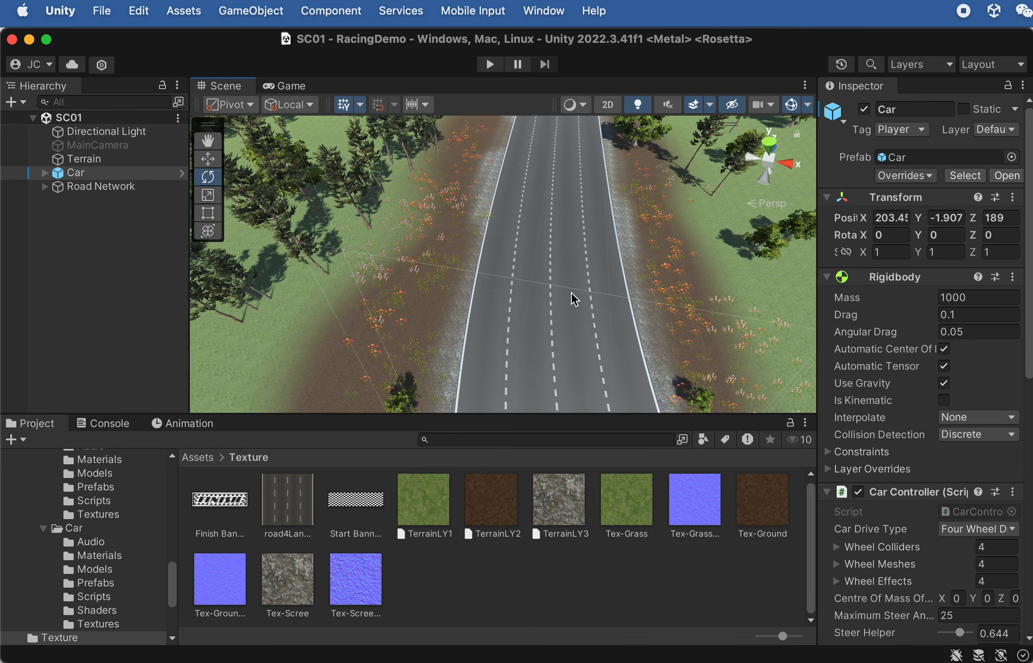
{"action": "key", "text": "f"}
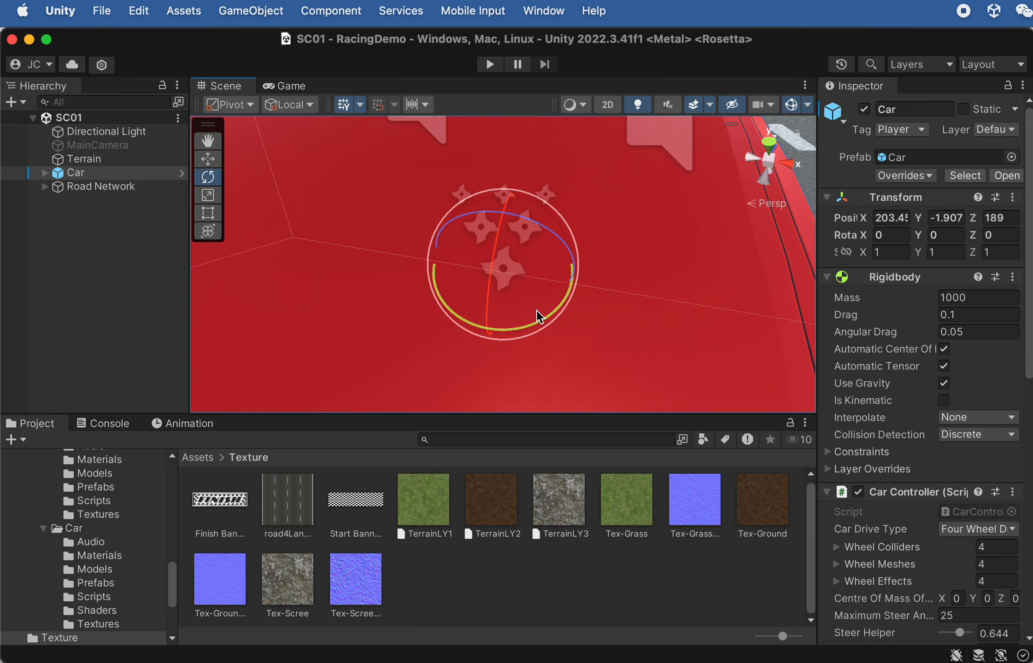
{"action": "key", "text": "f"}
{"action": "key", "text": "f"}
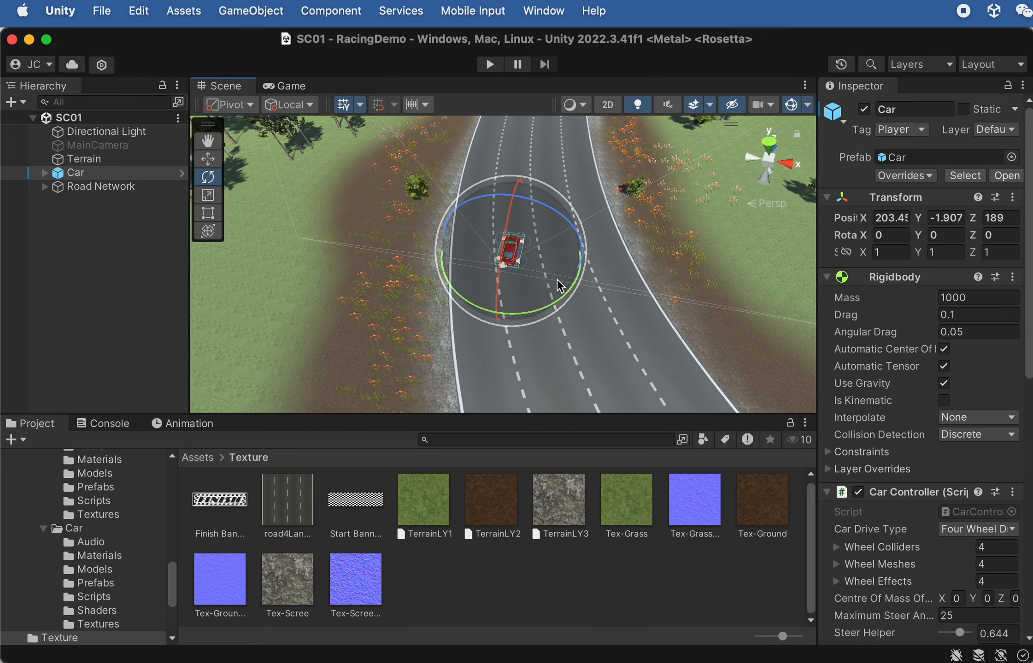
{"action": "key", "text": "f"}
{"action": "key", "text": "f"}
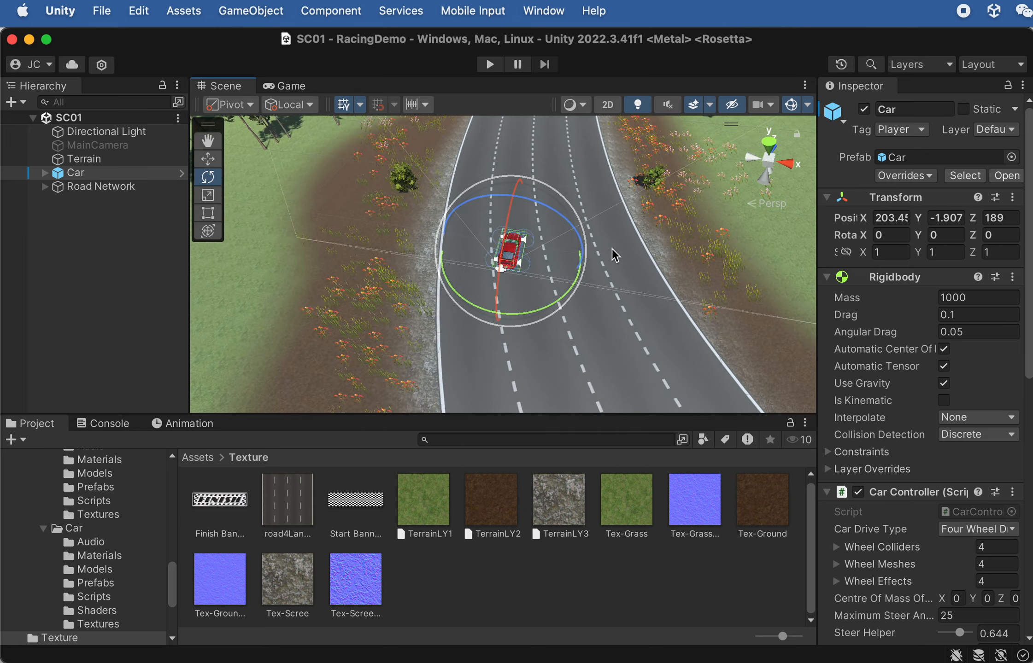
{"action": "scroll", "coordinate": [611, 241], "scroll_direction": "up", "scroll_amount": 3}
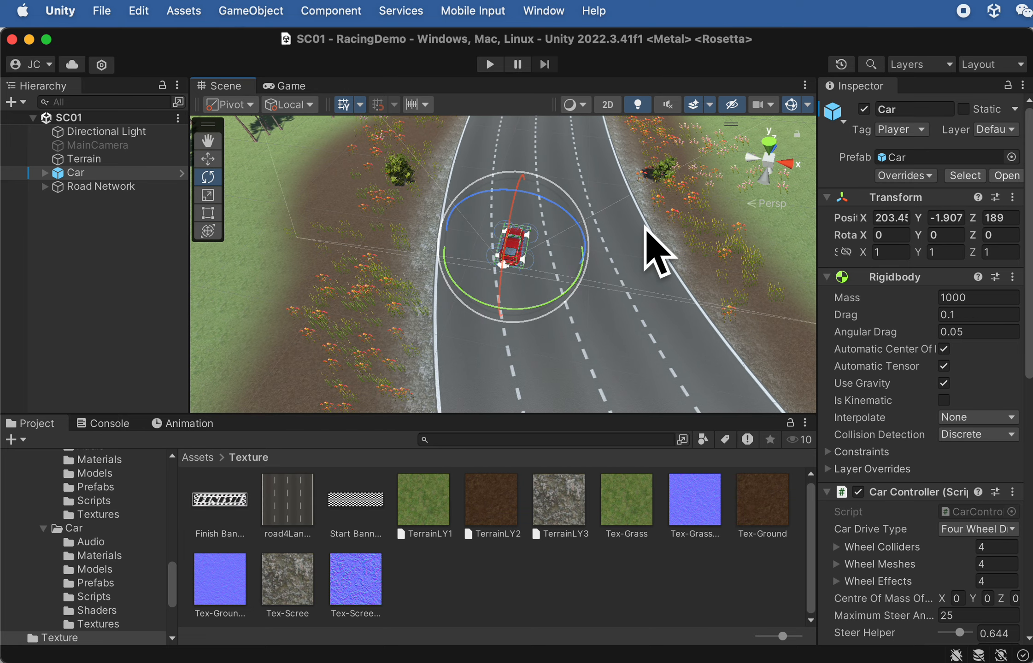
Add a 3D Plane object to the scene above the road near the car.
{"action": "left_click", "coordinate": [252, 16]}
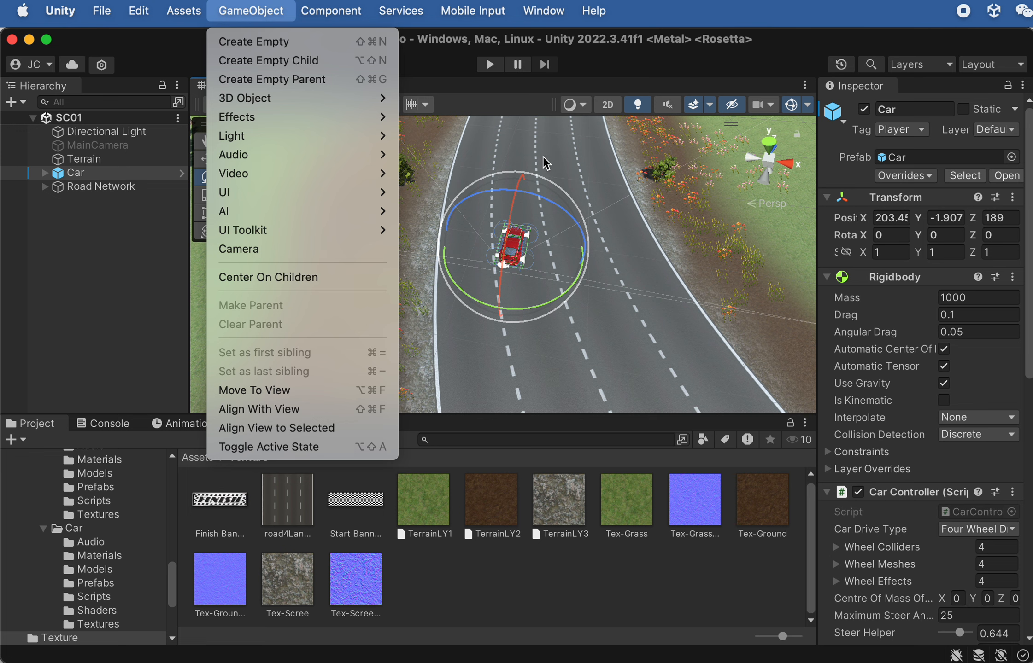
{"action": "mouse_move", "coordinate": [240, 98]}
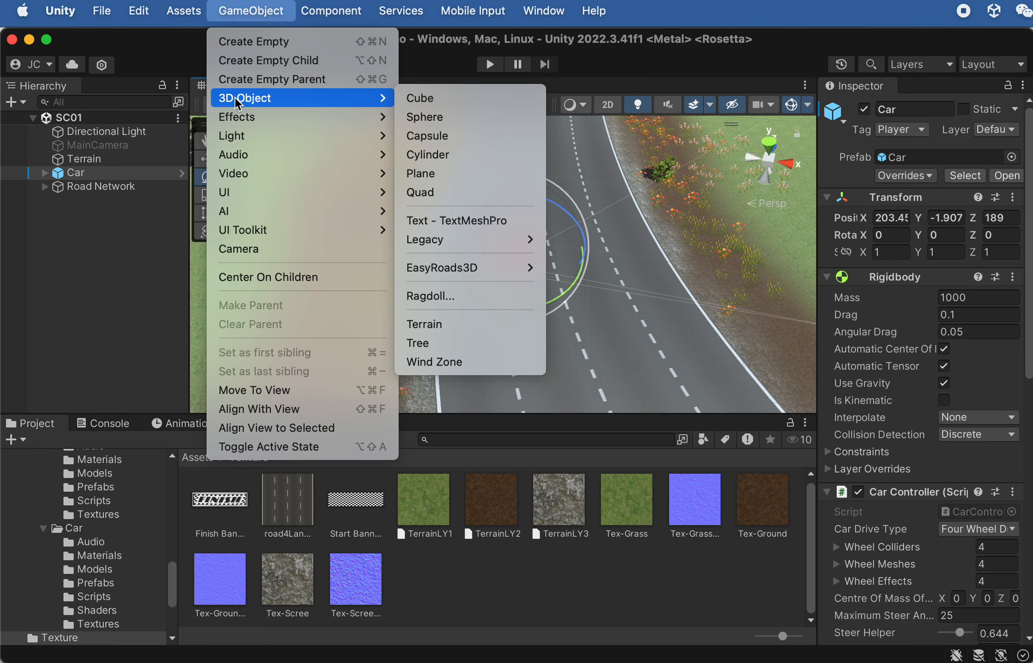
{"action": "mouse_move", "coordinate": [345, 98]}
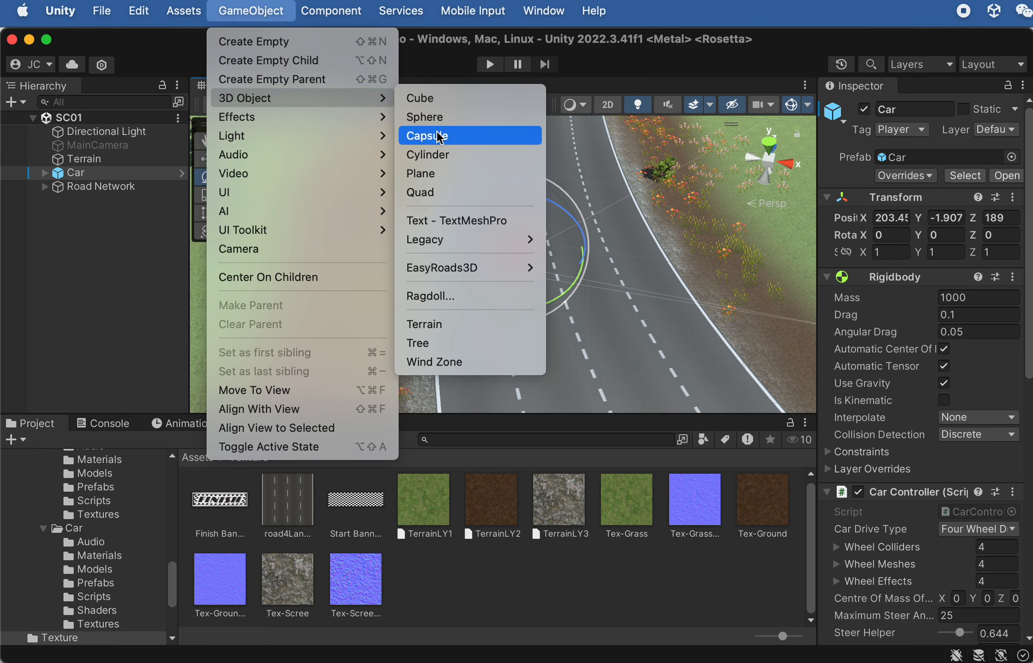
{"action": "left_click", "coordinate": [445, 175]}
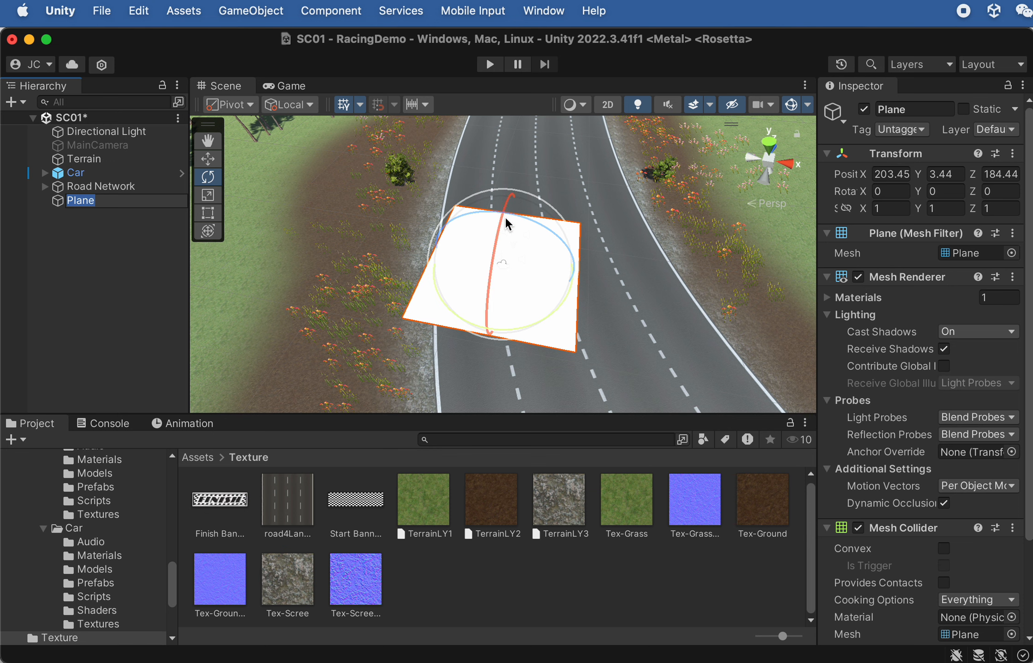
Rename the new plane as StartPointBanner.
{"action": "type", "text": "w"}
{"action": "left_click", "coordinate": [134, 222]}
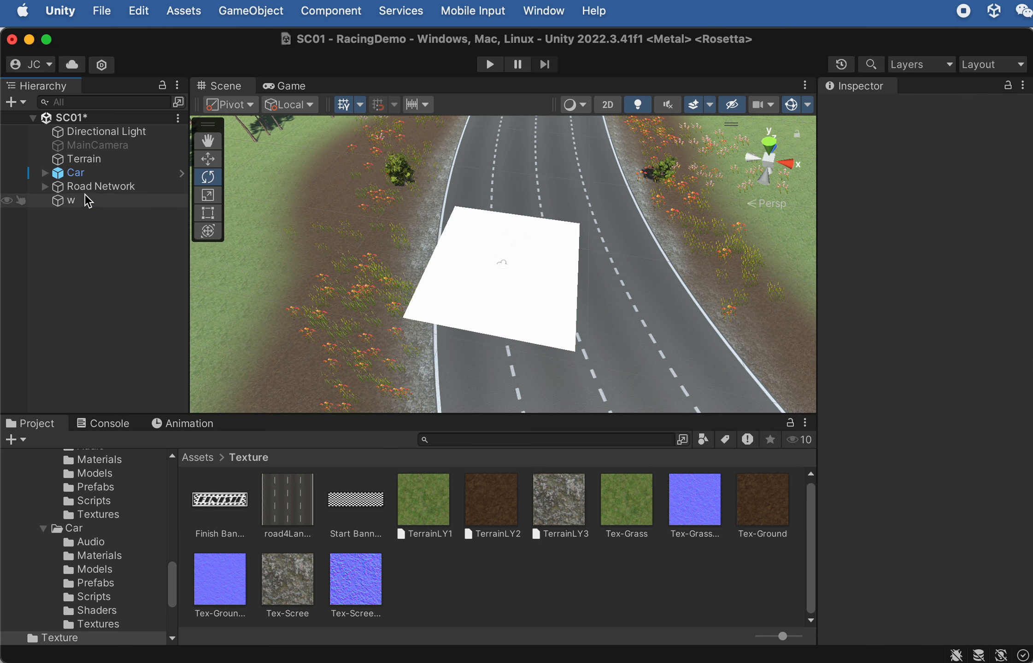
{"action": "left_click", "coordinate": [78, 200]}
{"action": "left_click", "coordinate": [84, 194]}
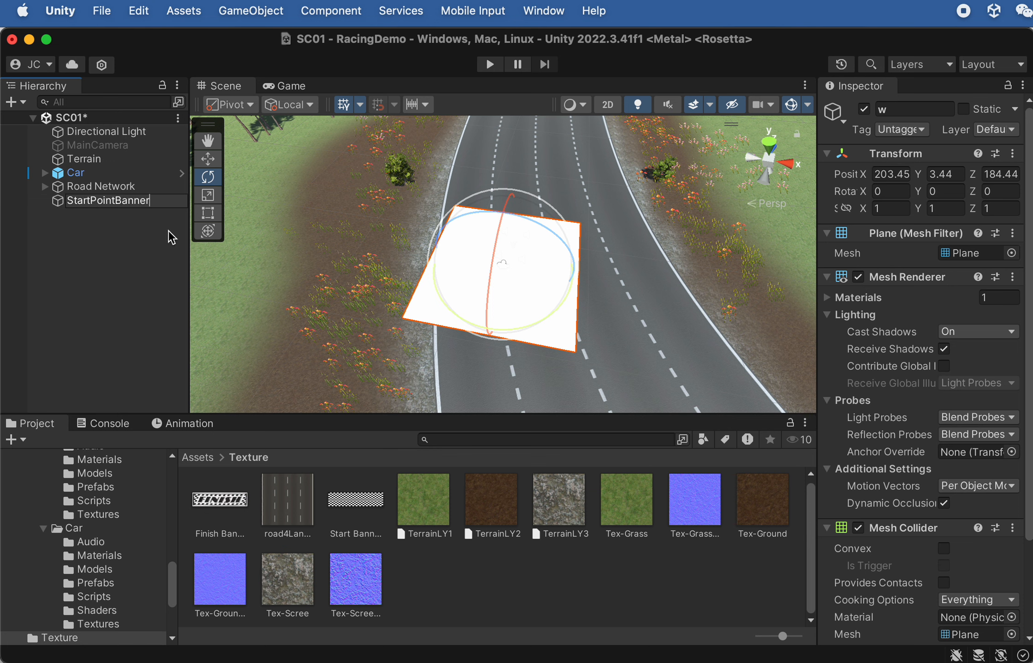
{"action": "key", "text": "Return"}
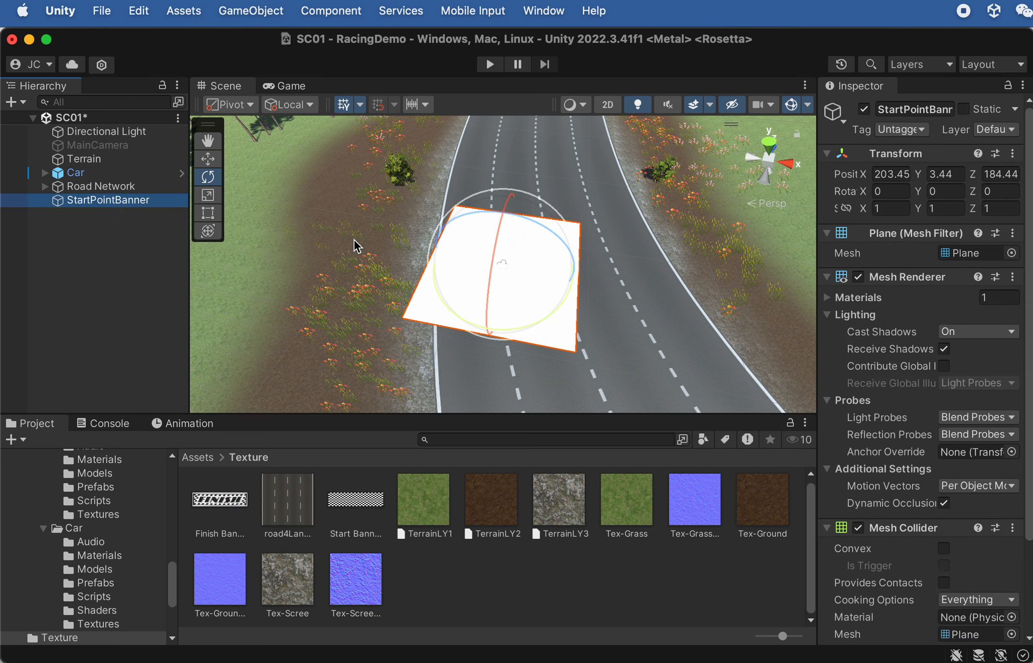
Apply the Start Banner texture to the StartPointBanner plane.
{"action": "scroll", "coordinate": [879, 507], "scroll_direction": "down", "scroll_amount": 3}
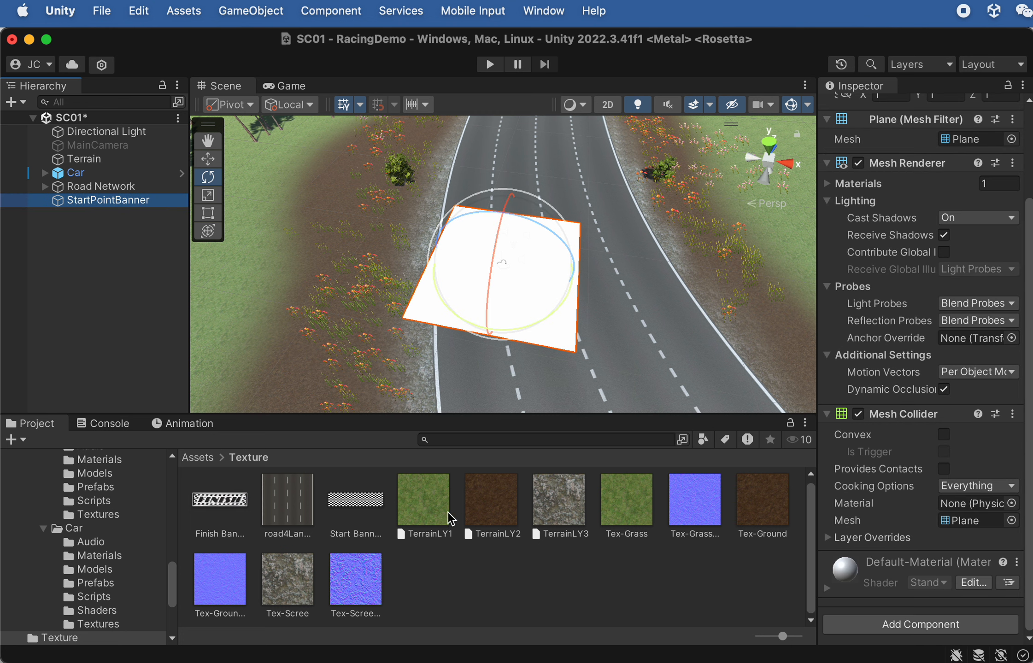
{"action": "left_click_drag", "start_coordinate": [359, 511], "coordinate": [98, 204]}
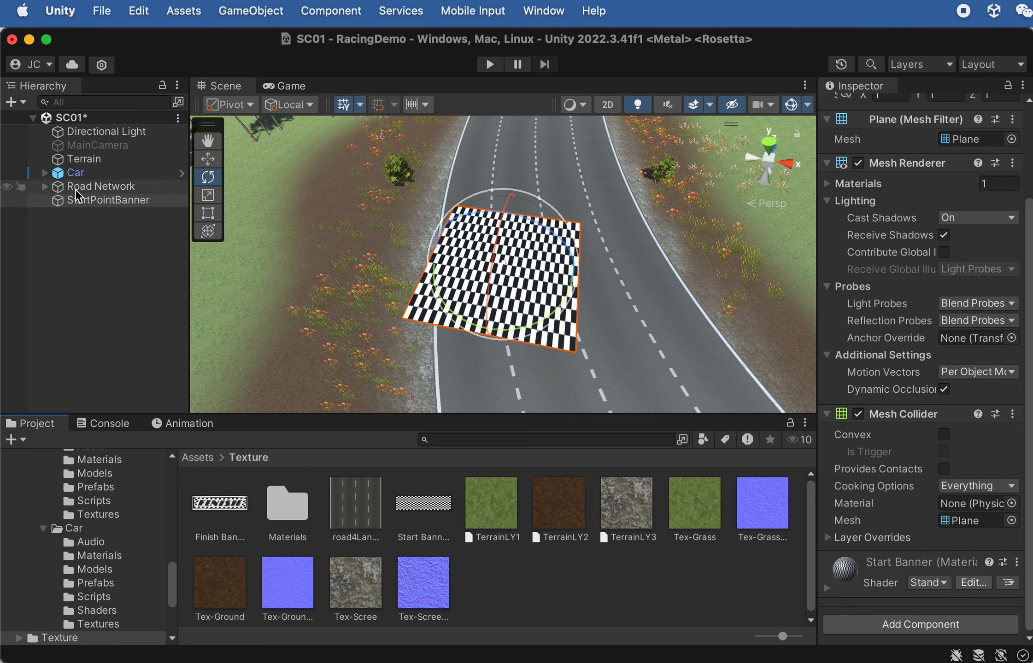
{"action": "left_click", "coordinate": [98, 201]}
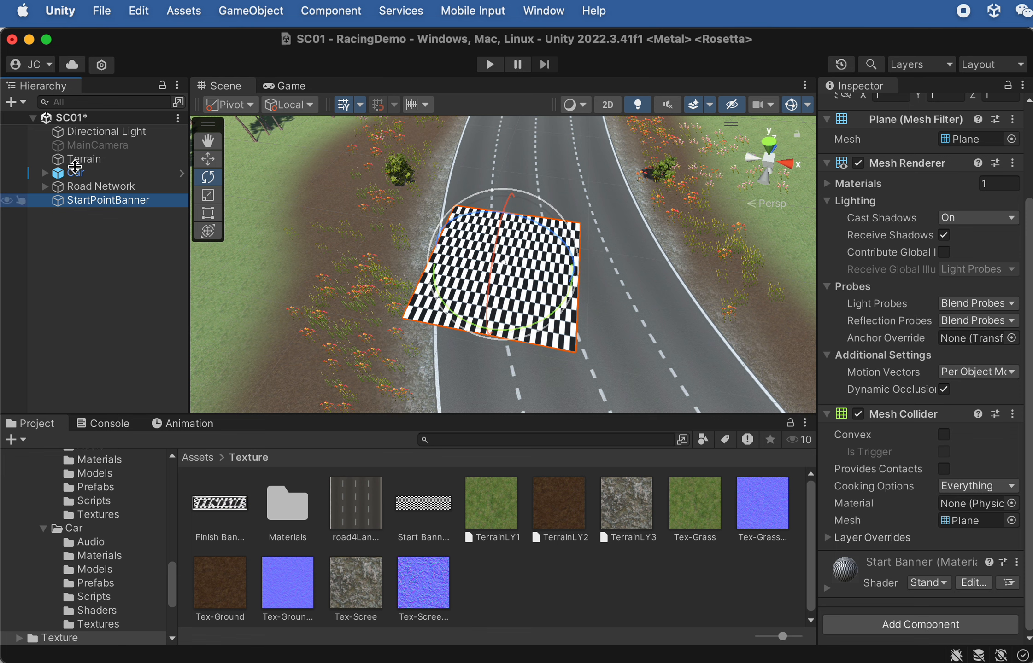
{"action": "left_click", "coordinate": [97, 203]}
{"action": "type", "text": "r"}
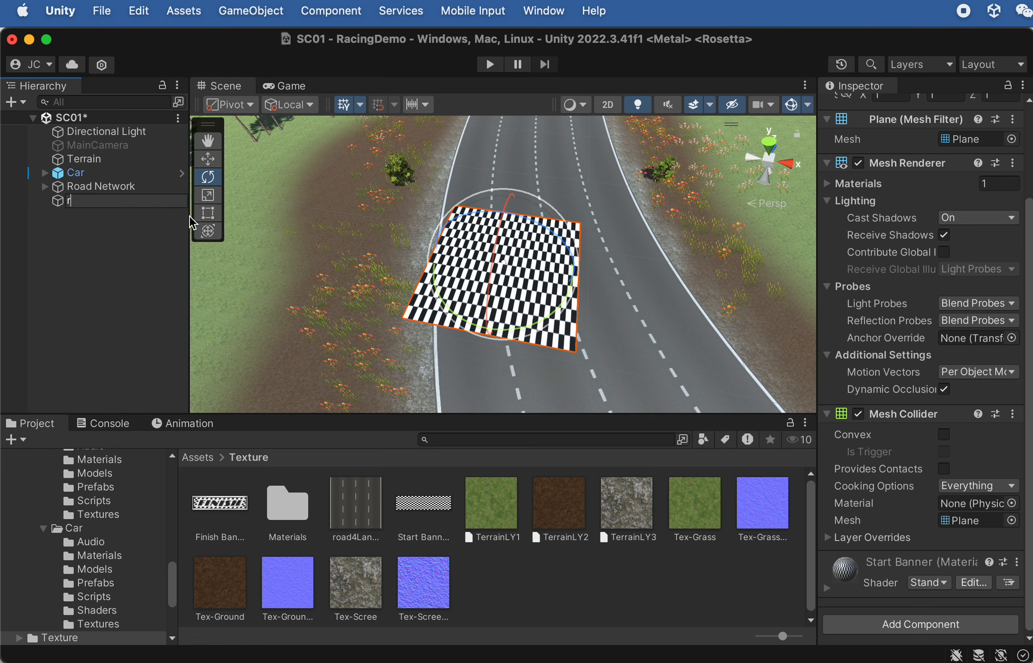
{"action": "left_click", "coordinate": [104, 217]}
Scale StartPointBanner down along its Z axis to about 0.31 so it forms a wide strip.
{"action": "left_click", "coordinate": [83, 201]}
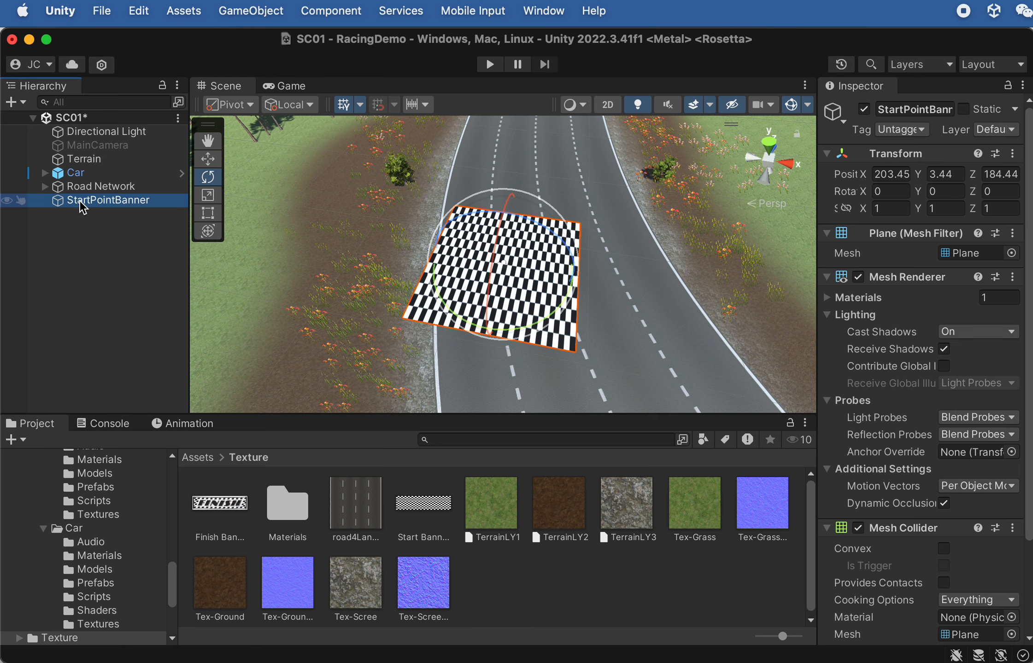
{"action": "key", "text": "r"}
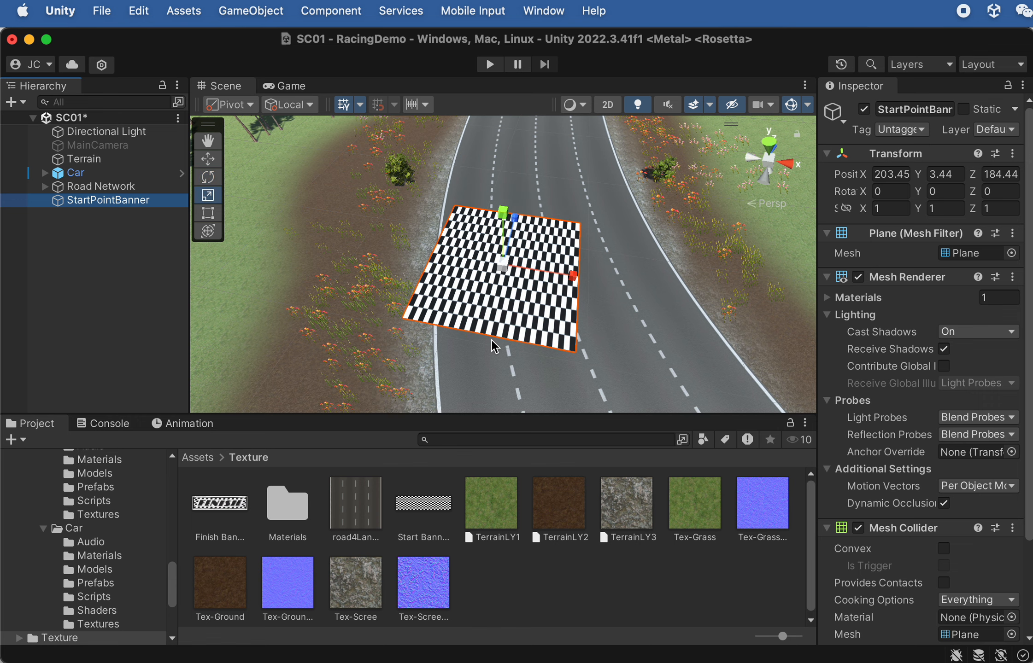
{"action": "left_click_drag", "start_coordinate": [557, 214], "coordinate": [554, 343], "text": "alt"}
{"action": "scroll", "coordinate": [477, 209], "scroll_direction": "up", "scroll_amount": 2}
{"action": "scroll", "coordinate": [505, 267], "scroll_direction": "up", "scroll_amount": 5}
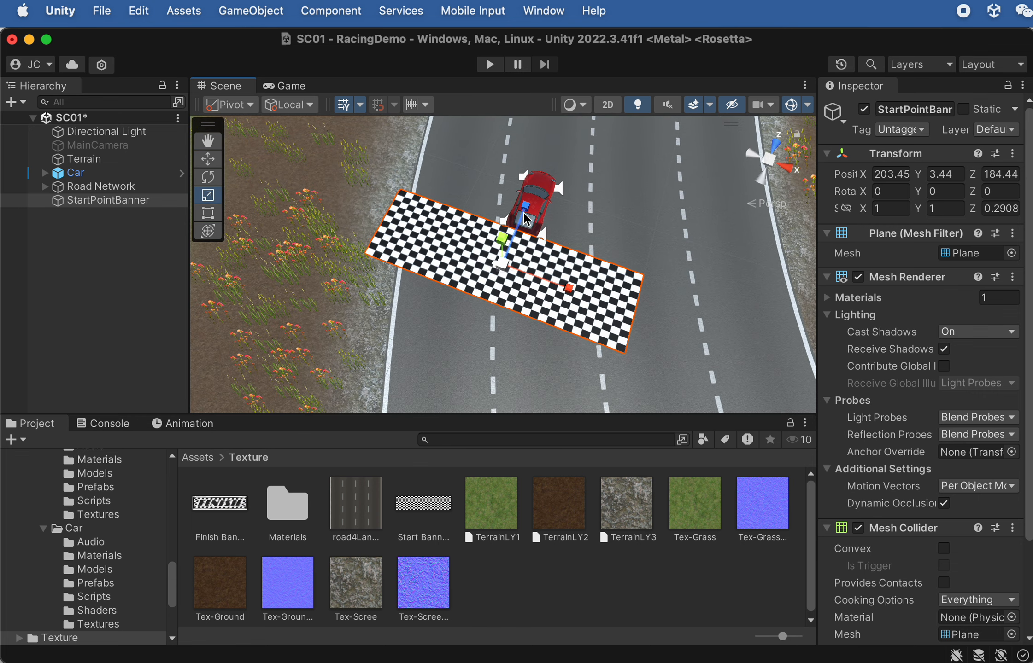
{"action": "left_click_drag", "start_coordinate": [526, 205], "coordinate": [530, 200]}
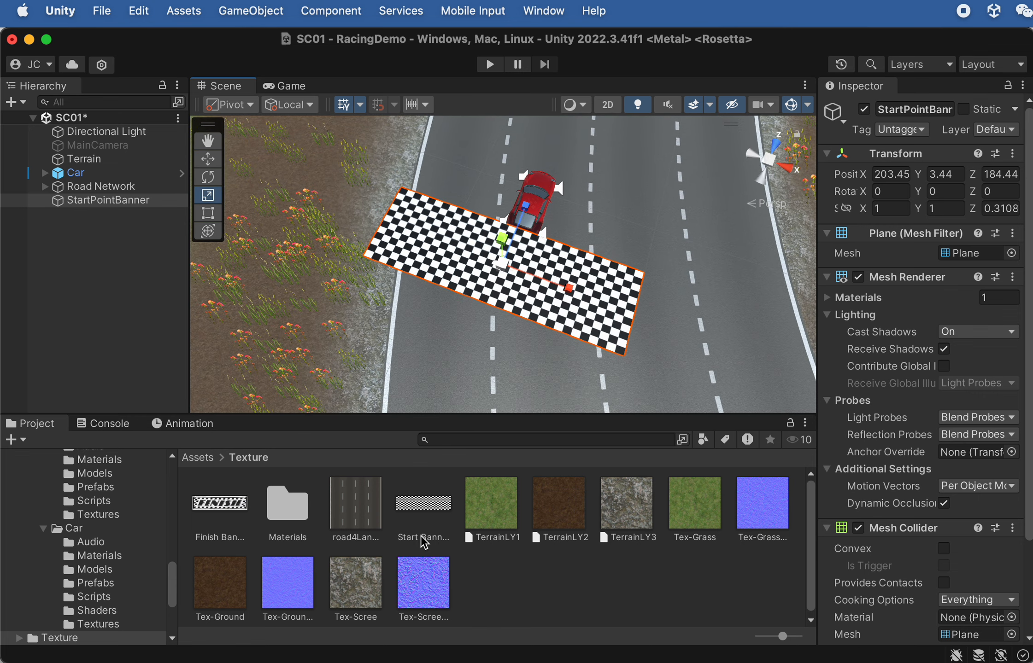
Move StartPointBanner along the road ahead of the car and lower it onto the road surface, to Z 206 and Y 0.09.
{"action": "scroll", "coordinate": [576, 355], "scroll_direction": "down", "scroll_amount": 5}
{"action": "left_click_drag", "start_coordinate": [579, 335], "coordinate": [611, 155], "text": "alt"}
{"action": "key", "text": "w"}
{"action": "key", "text": "f"}
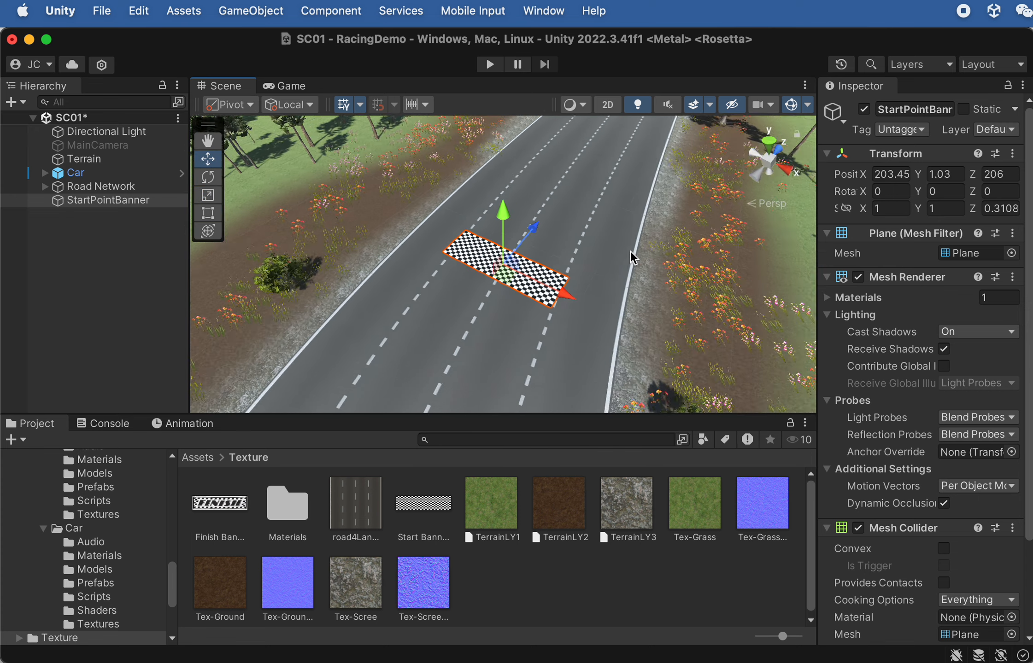
{"action": "left_click_drag", "start_coordinate": [630, 251], "coordinate": [573, 271], "text": "alt"}
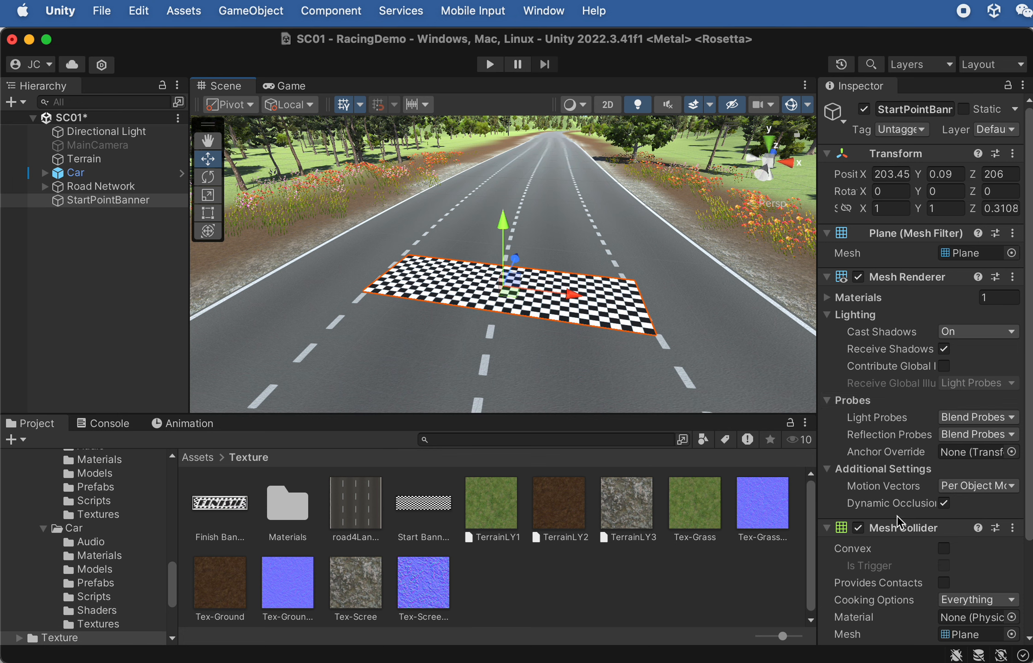
Disable the Mesh Collider component of StartPointBanner.
{"action": "scroll", "coordinate": [897, 516], "scroll_direction": "down", "scroll_amount": 5}
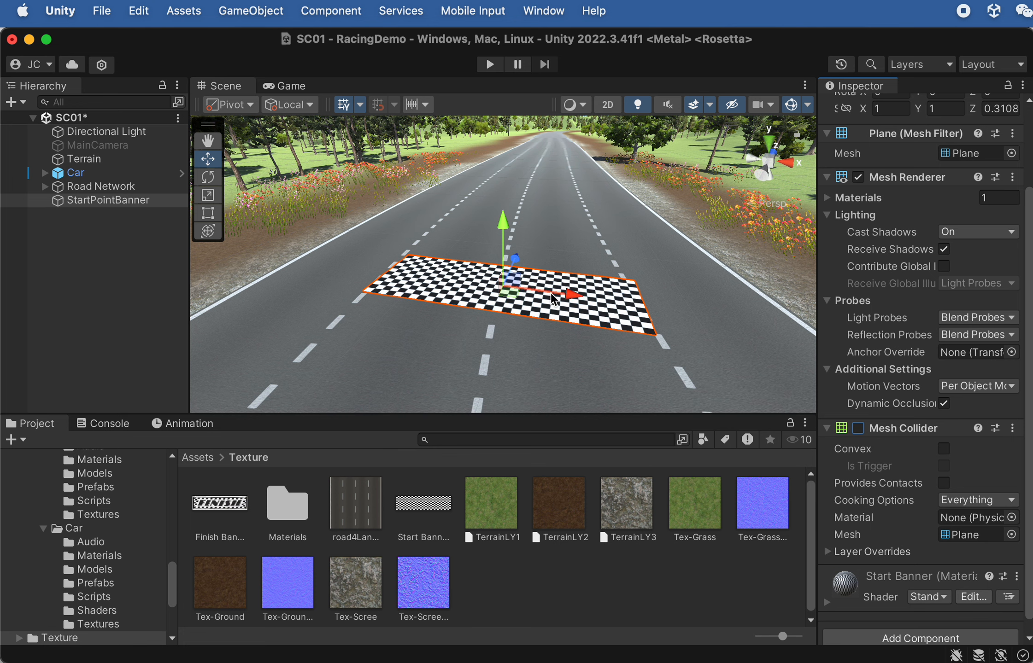
{"action": "left_click_drag", "start_coordinate": [570, 238], "coordinate": [507, 328], "text": "alt"}
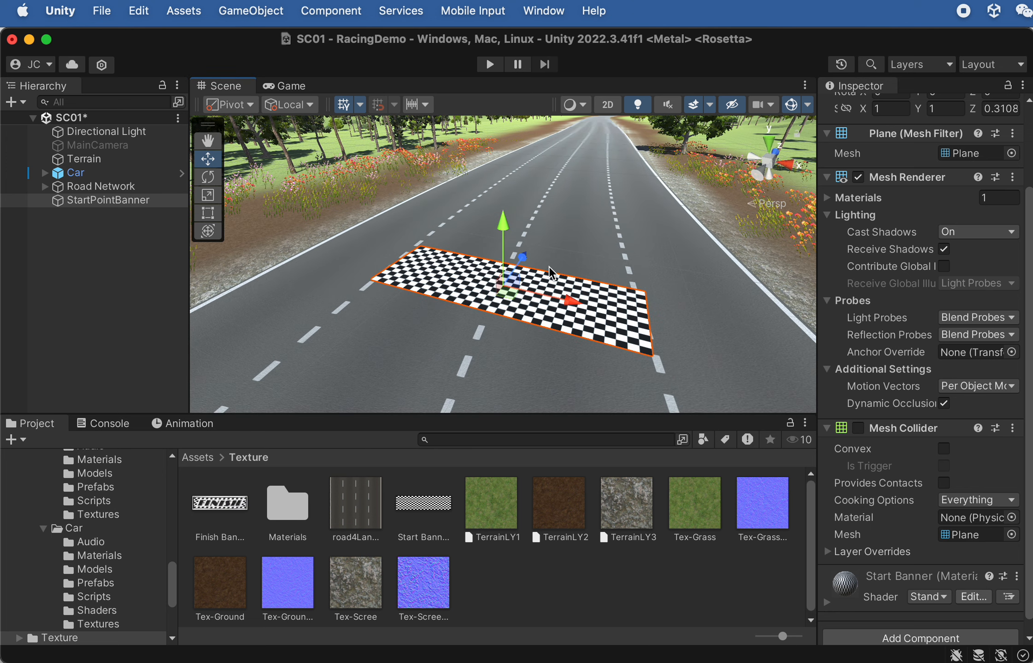
Move StartPointBanner to about X 202.02, Z 217.5 and scale it up uniformly to about 1.93 on X so it spans the road.
{"action": "left_click_drag", "start_coordinate": [531, 350], "coordinate": [581, 330], "text": "alt"}
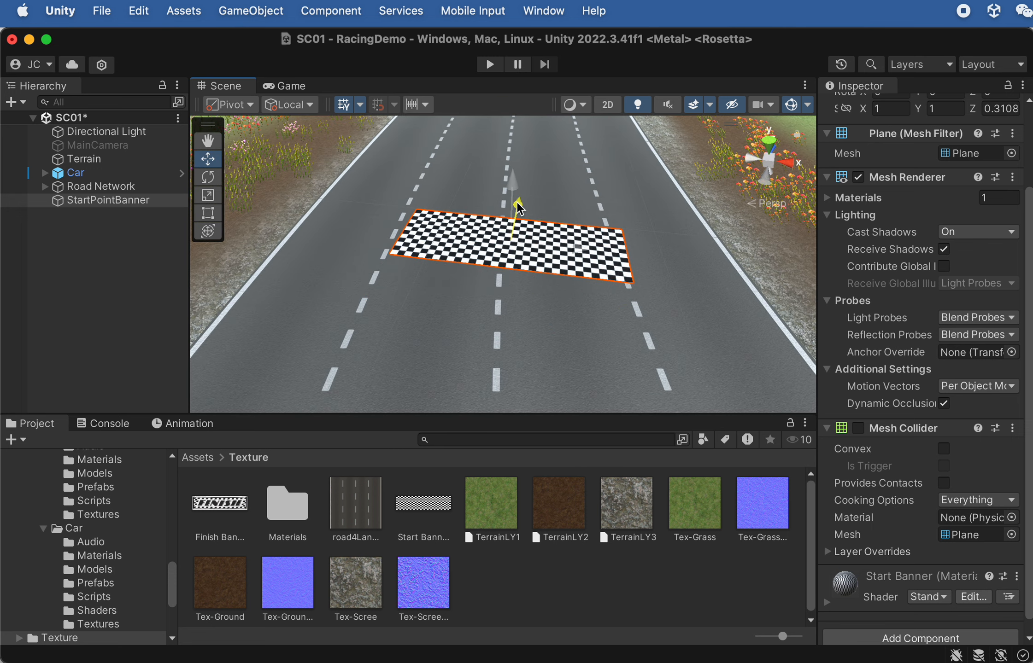
{"action": "left_click_drag", "start_coordinate": [518, 202], "coordinate": [555, 351], "text": "alt"}
{"action": "left_click_drag", "start_coordinate": [571, 215], "coordinate": [503, 175]}
{"action": "left_click_drag", "start_coordinate": [566, 240], "coordinate": [640, 322]}
{"action": "key", "text": "f"}
{"action": "key", "text": "r"}
{"action": "key", "text": "w"}
{"action": "left_click_drag", "start_coordinate": [562, 293], "coordinate": [593, 303]}
{"action": "key", "text": "r"}
{"action": "left_click_drag", "start_coordinate": [532, 276], "coordinate": [553, 297]}
Rotate StartPointBanner to about -4.8 degrees around Y so it lies square across the road.
{"action": "key", "text": "e"}
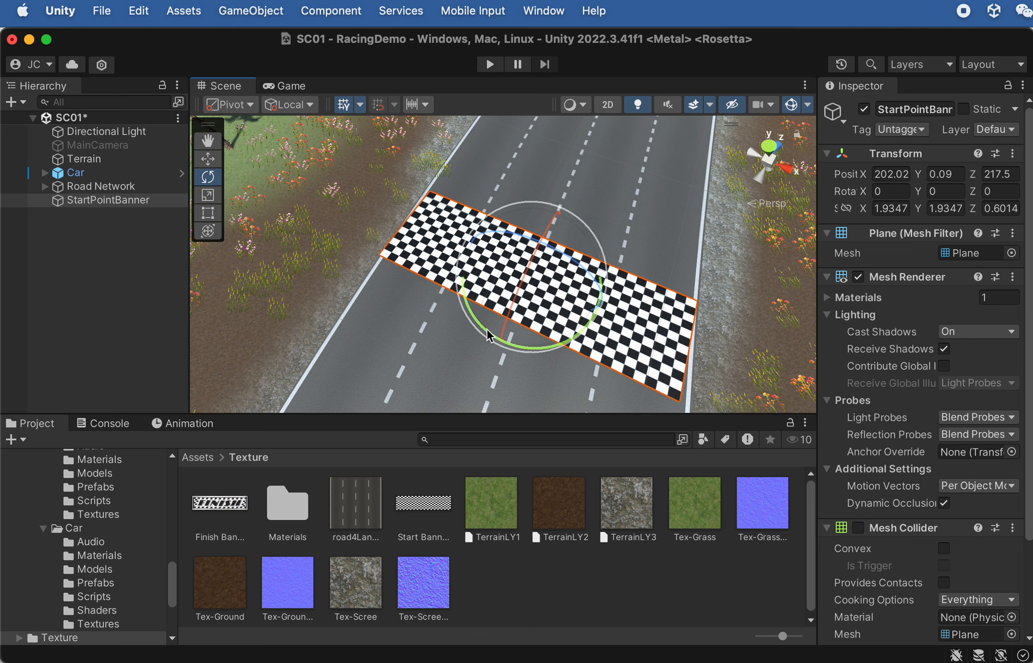
{"action": "left_click_drag", "start_coordinate": [487, 328], "coordinate": [495, 333]}
{"action": "left_click_drag", "start_coordinate": [439, 308], "coordinate": [547, 238], "text": "alt"}
{"action": "left_click_drag", "start_coordinate": [650, 276], "coordinate": [645, 210], "text": "alt"}
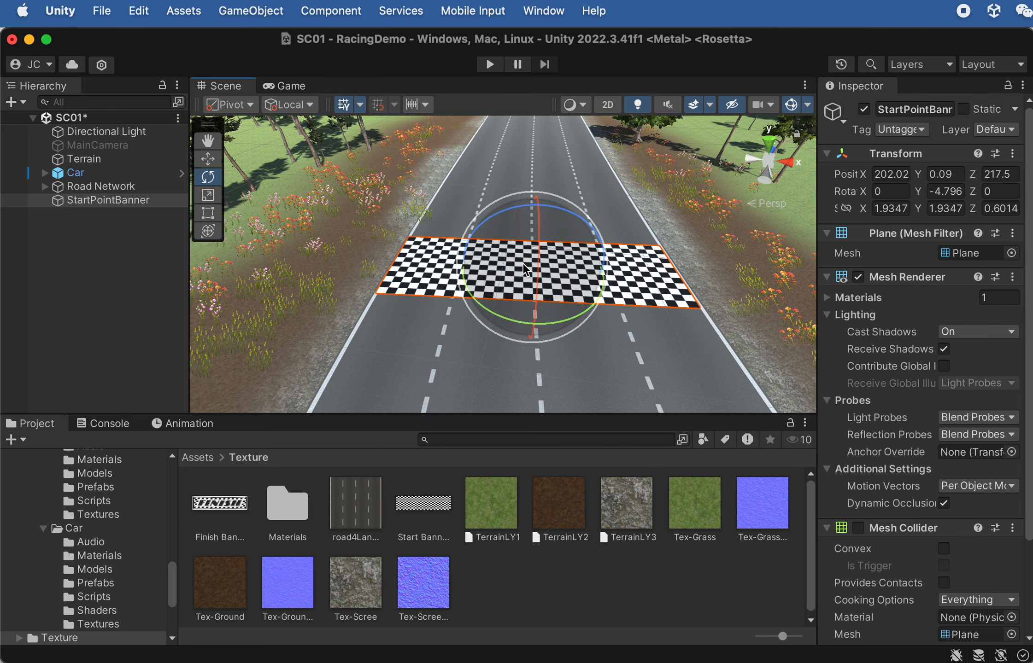
{"action": "key", "text": "f"}
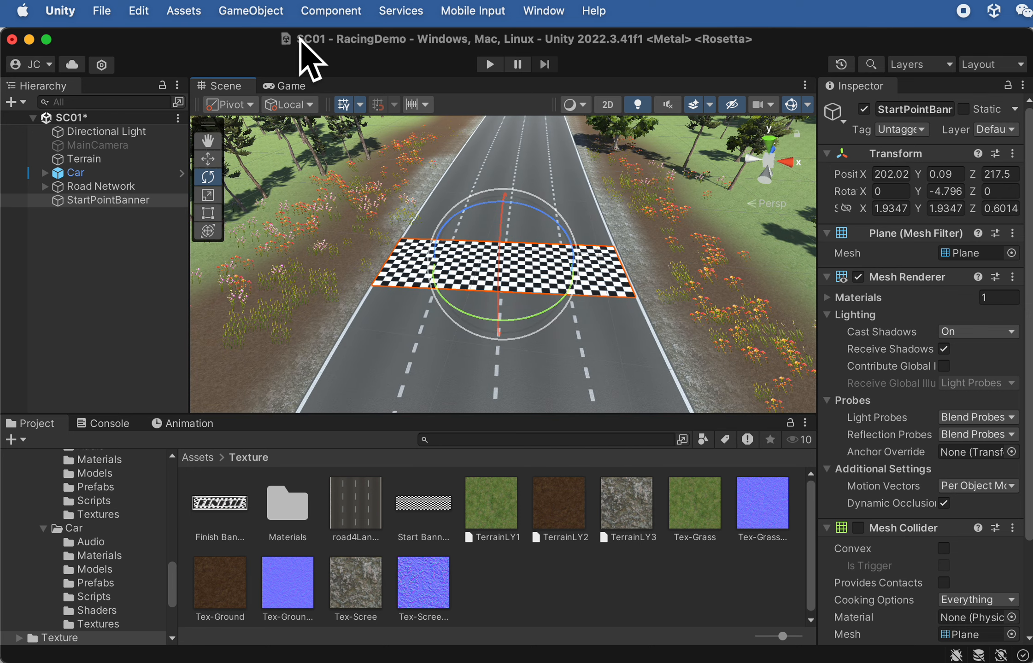
Create a 3D cylinder at the start line and rename it PoleL.
{"action": "left_click", "coordinate": [247, 10]}
{"action": "mouse_move", "coordinate": [266, 97]}
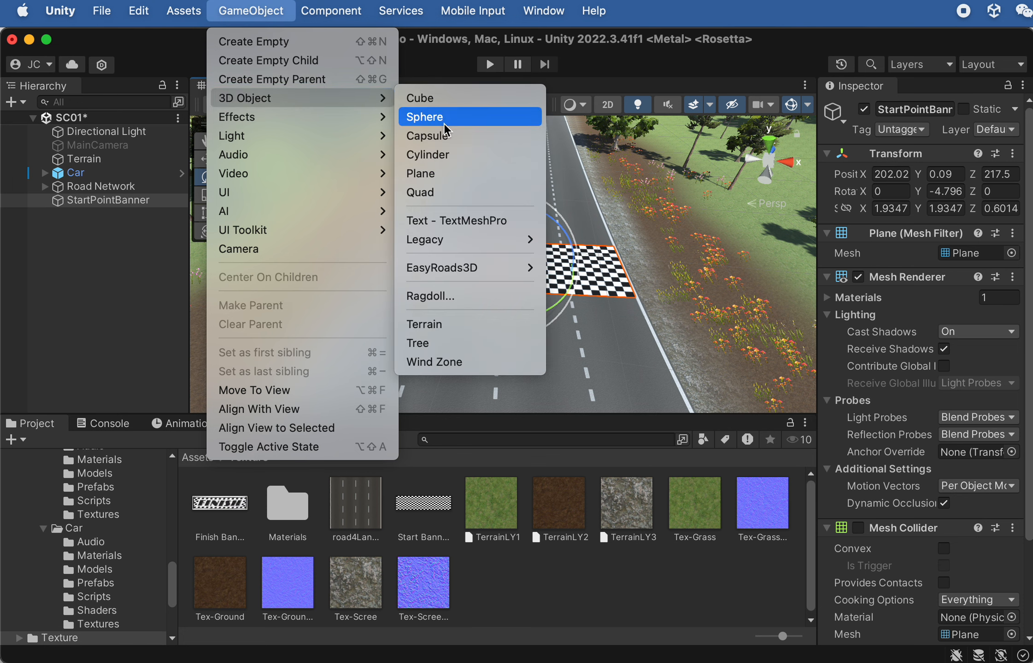
{"action": "left_click", "coordinate": [447, 156]}
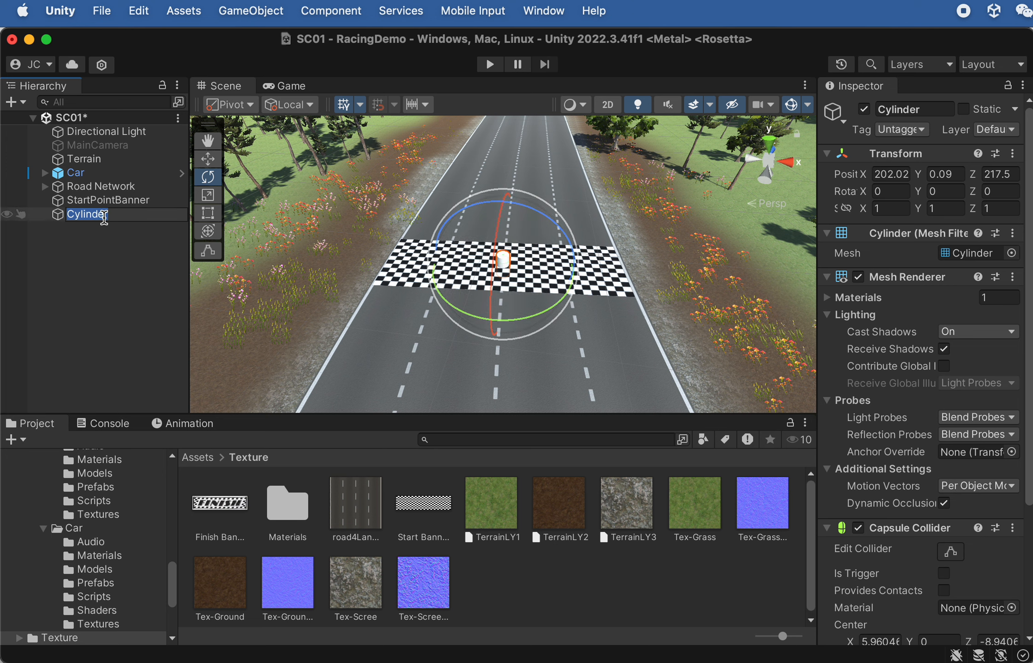
{"action": "type", "text": "s"}
{"action": "key", "text": "Return"}
Stretch PoleL to a Y scale of about 3.83 and raise it to Y 3.88 so it stands on the road.
{"action": "key", "text": "r"}
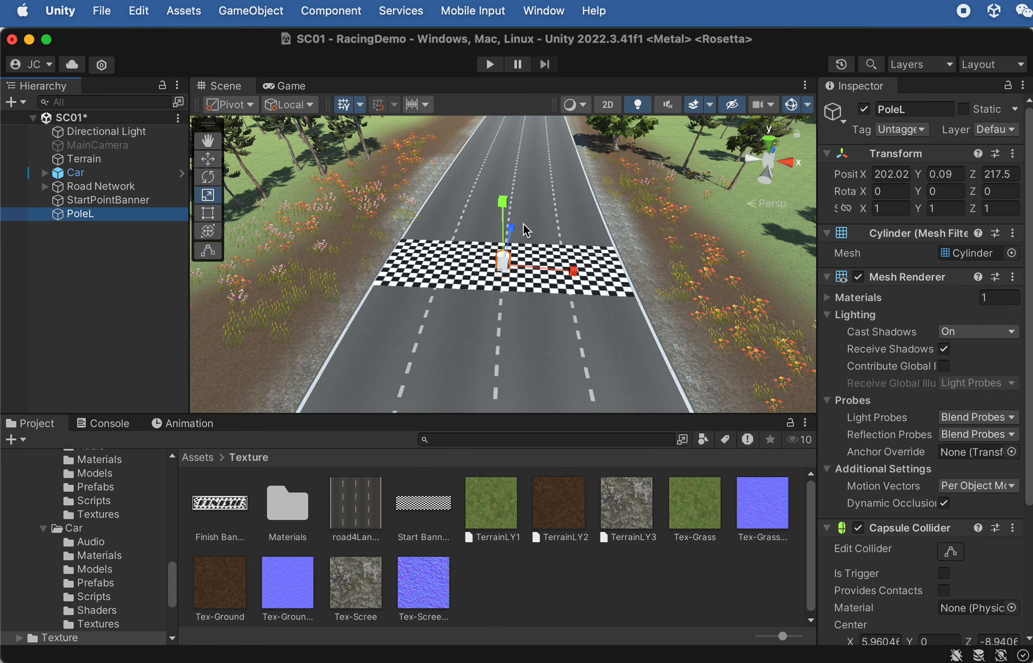
{"action": "left_click_drag", "start_coordinate": [532, 230], "coordinate": [503, 122], "text": "alt"}
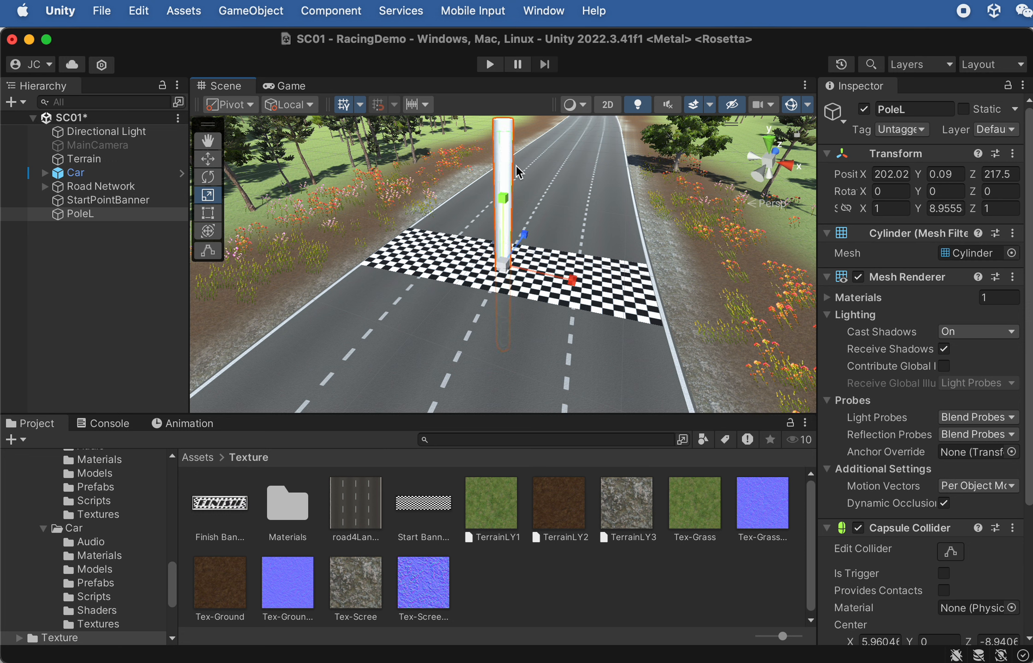
{"action": "left_click_drag", "start_coordinate": [515, 165], "coordinate": [505, 103]}
{"action": "key", "text": "w"}
{"action": "left_click_drag", "start_coordinate": [505, 196], "coordinate": [496, 71], "text": "alt"}
{"action": "middle_click_drag", "start_coordinate": [505, 198], "coordinate": [505, 252]}
{"action": "key", "text": "r"}
{"action": "left_click_drag", "start_coordinate": [519, 177], "coordinate": [515, 199]}
{"action": "key", "text": "w"}
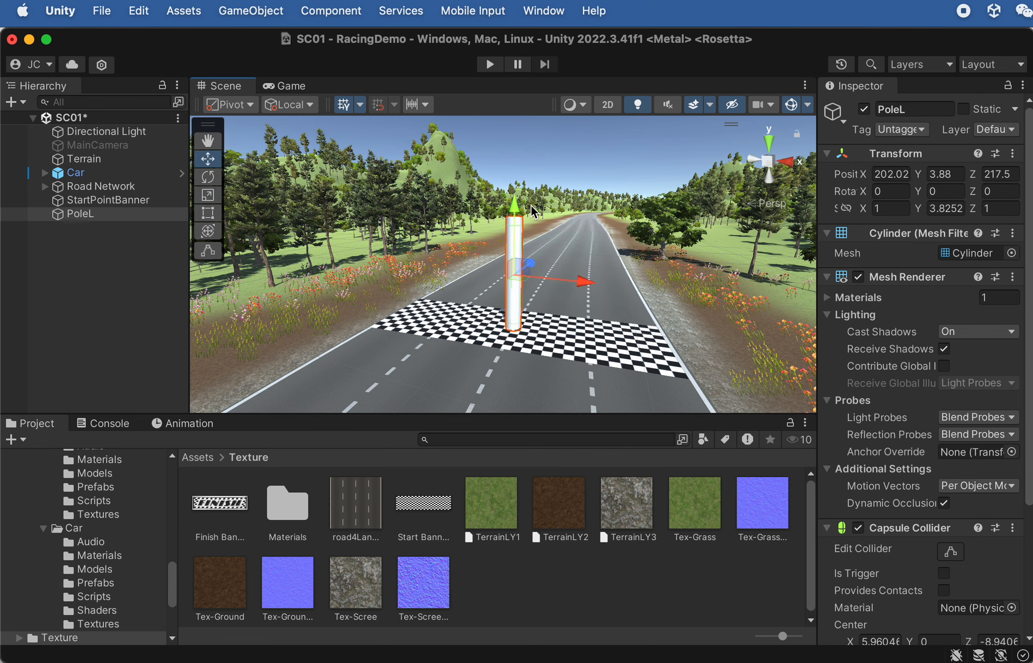
Thin PoleL by setting both its X and Z scale to 0.3.
{"action": "scroll", "coordinate": [532, 207], "scroll_direction": "up", "scroll_amount": 3}
{"action": "left_click_drag", "start_coordinate": [566, 232], "coordinate": [427, 300], "text": "alt"}
{"action": "scroll", "coordinate": [527, 219], "scroll_direction": "up", "scroll_amount": 2}
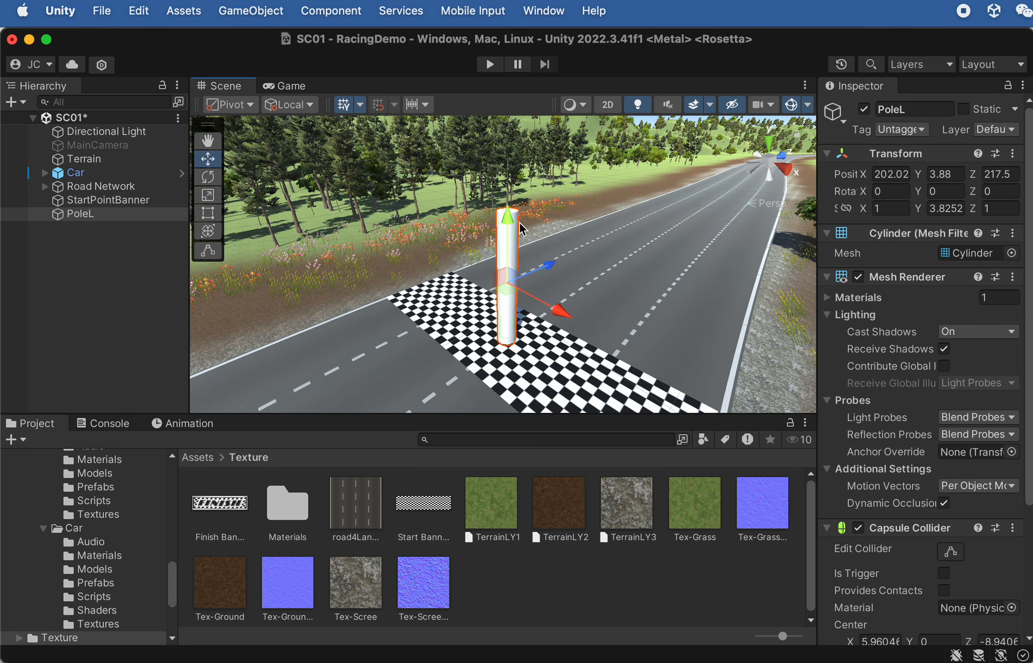
{"action": "scroll", "coordinate": [523, 226], "scroll_direction": "up", "scroll_amount": 1}
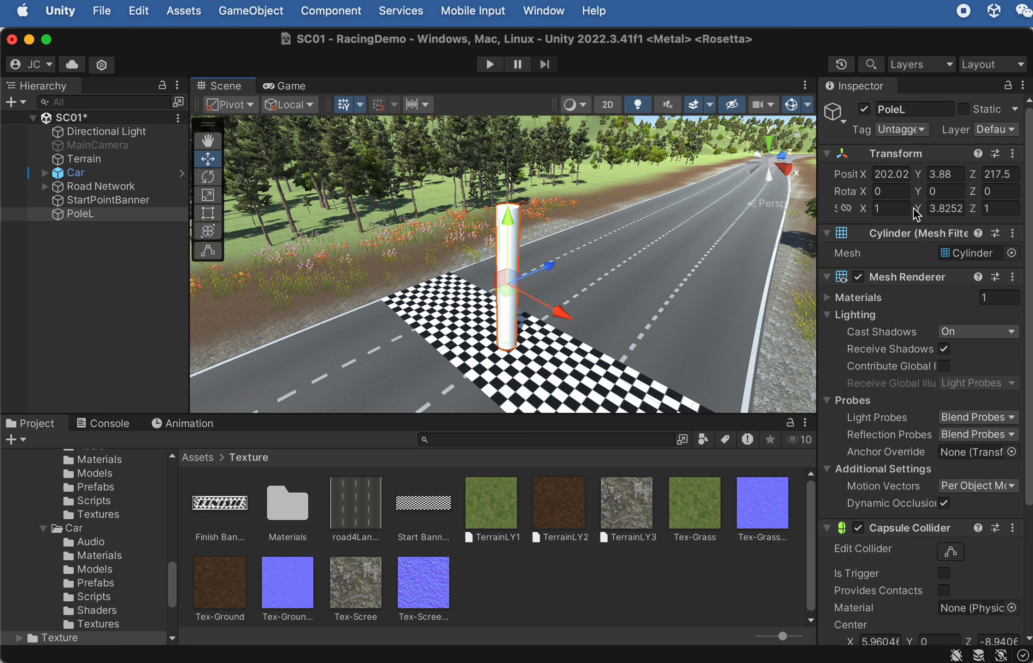
{"action": "left_click", "coordinate": [892, 209]}
{"action": "type", "text": "0.3"}
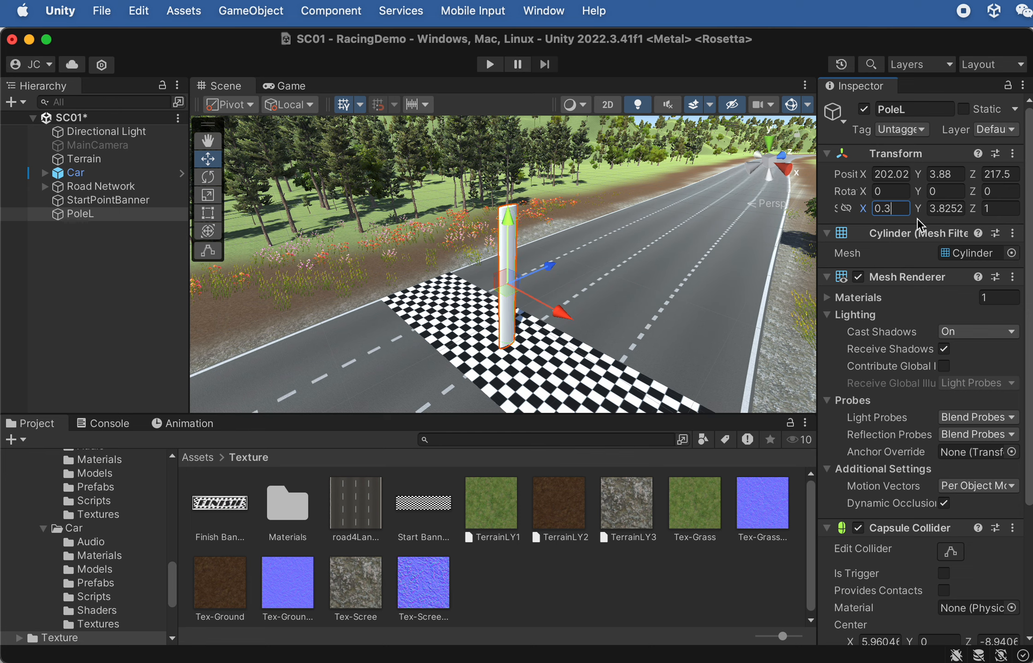
{"action": "key", "text": "Tab"}
{"action": "key", "text": "Tab"}
{"action": "type", "text": "0.3"}
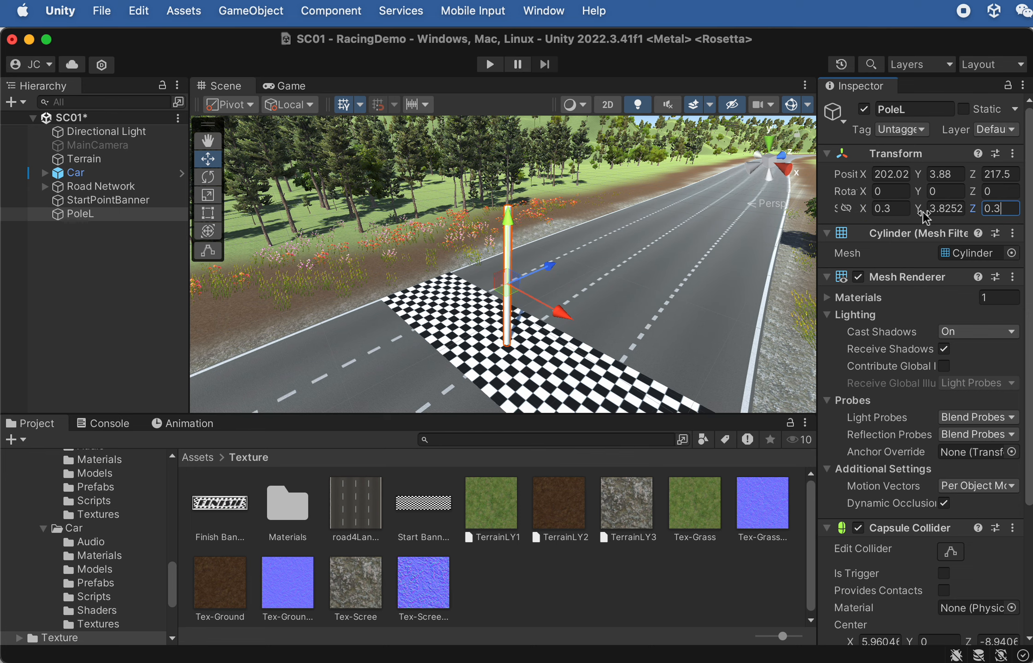
Move PoleL to the left edge of the road beside the checkered strip, at about X 191.95, Z 216.54.
{"action": "left_click_drag", "start_coordinate": [442, 295], "coordinate": [654, 289], "text": "alt"}
{"action": "left_click_drag", "start_coordinate": [591, 319], "coordinate": [592, 363], "text": "alt"}
{"action": "left_click_drag", "start_coordinate": [594, 285], "coordinate": [448, 438]}
{"action": "left_click_drag", "start_coordinate": [353, 227], "coordinate": [348, 248]}
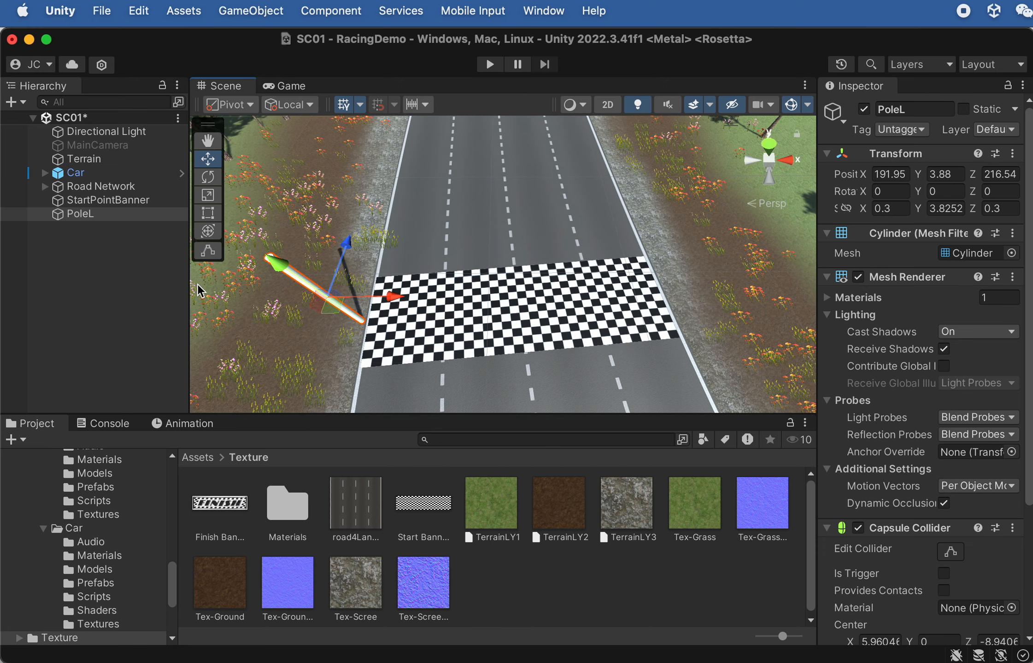
Duplicate PoleL and move the copy to the right edge of the road, at about X 212.2, Z 218.02.
{"action": "key", "text": "super+d"}
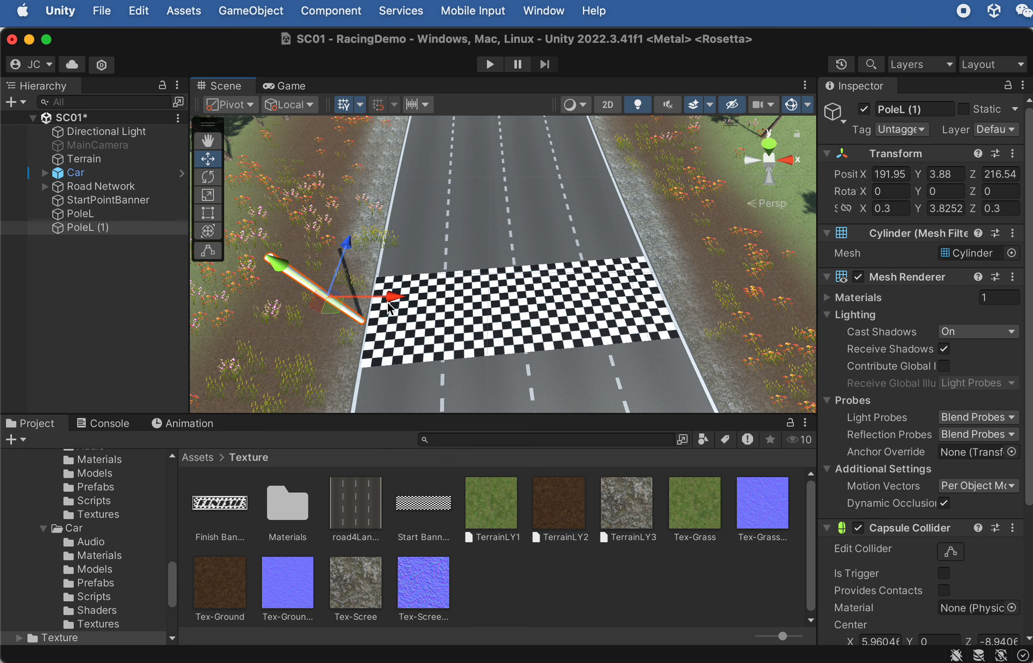
{"action": "left_click_drag", "start_coordinate": [392, 294], "coordinate": [788, 293]}
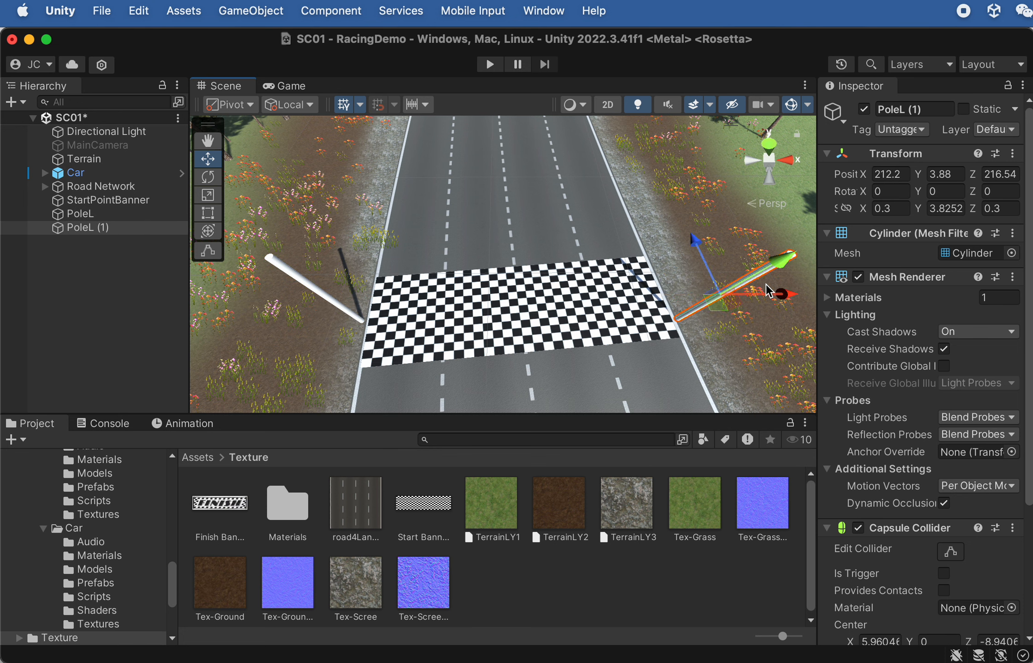
{"action": "left_click_drag", "start_coordinate": [703, 242], "coordinate": [697, 217]}
Rename the duplicated pole as PoleR.
{"action": "left_click", "coordinate": [88, 228]}
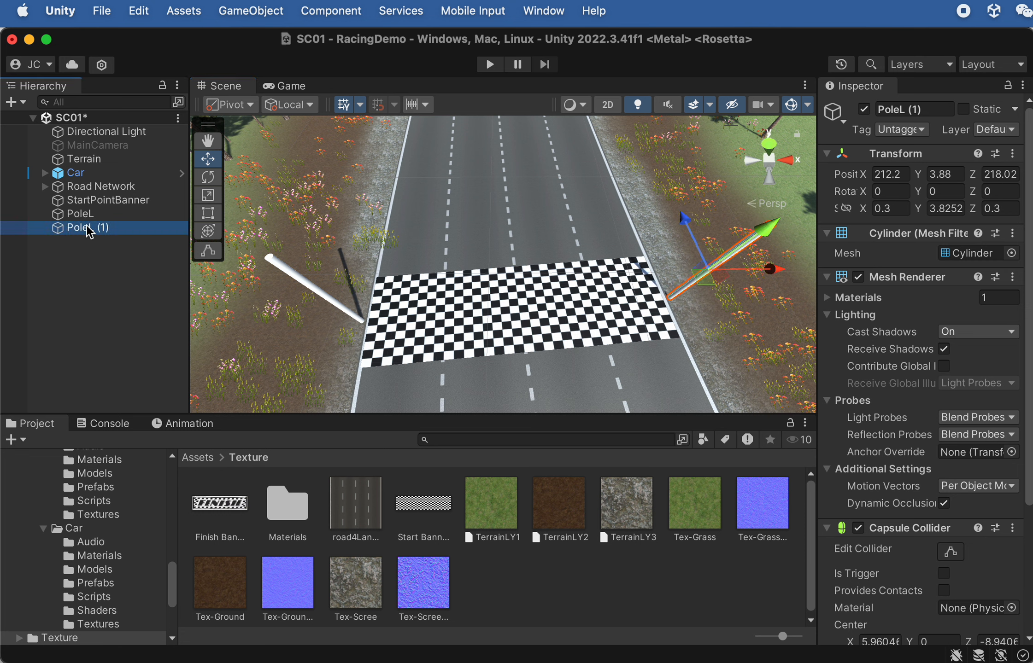
{"action": "left_click", "coordinate": [89, 228]}
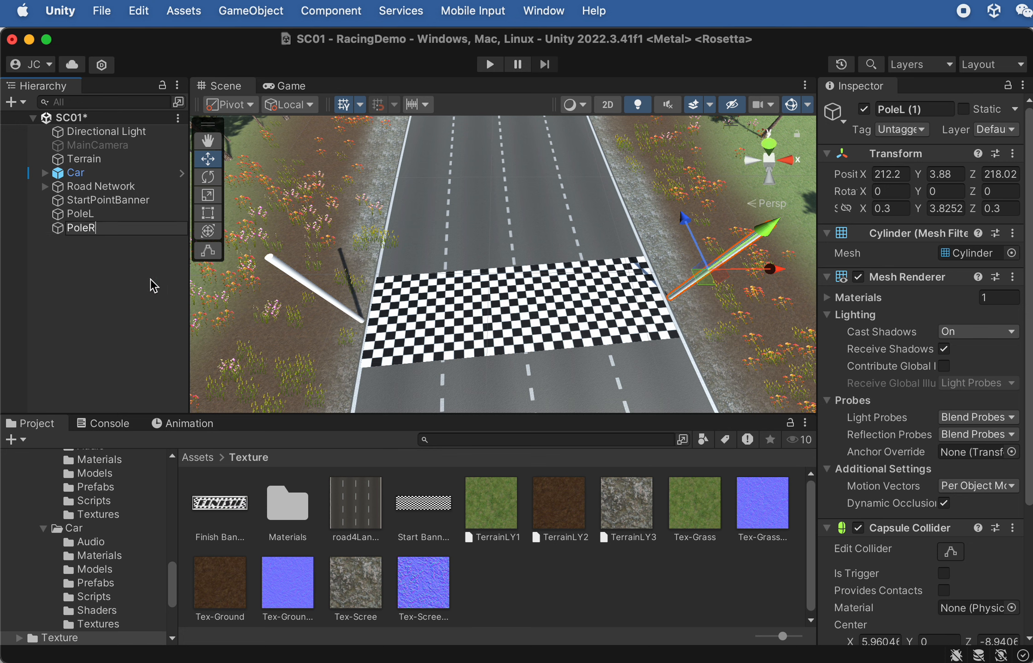
{"action": "left_click", "coordinate": [125, 290]}
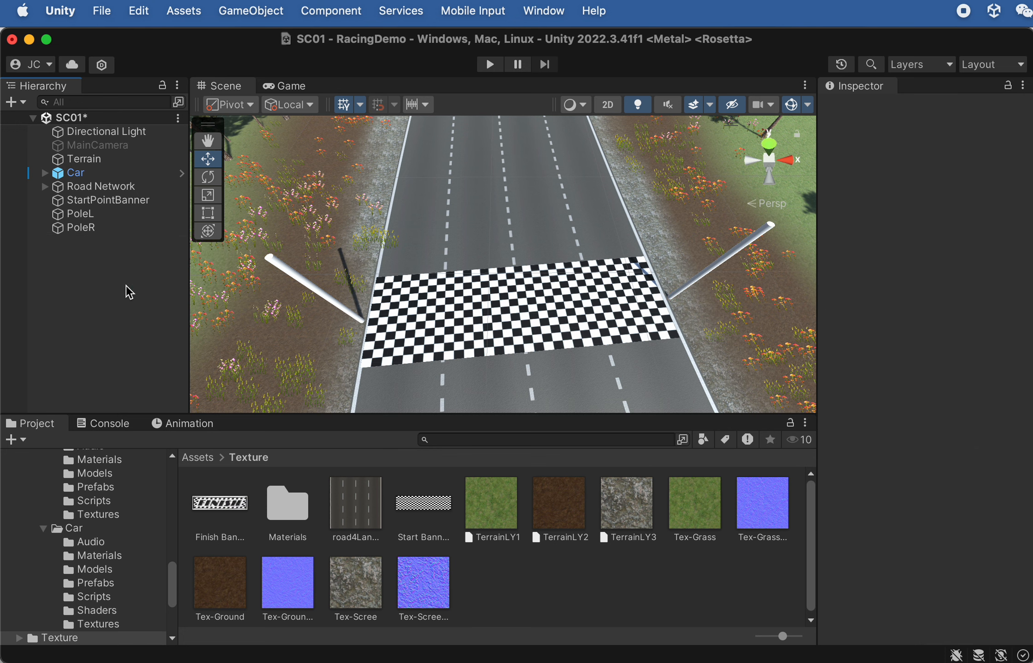
Duplicate StartPointBanner and raise the copy above the road to Y 6.65.
{"action": "left_click", "coordinate": [462, 313]}
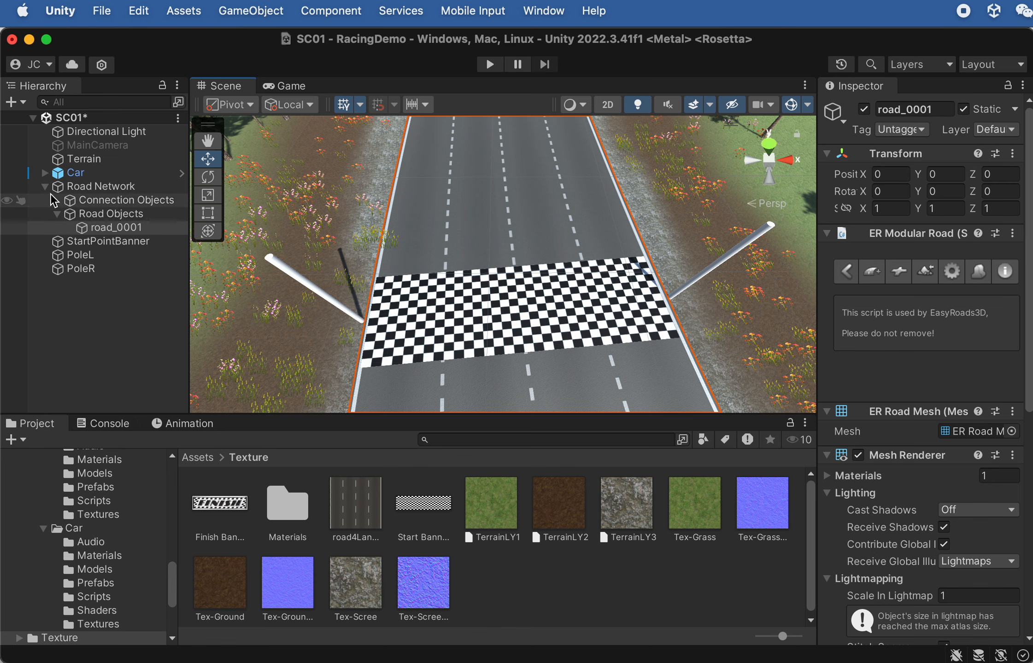
{"action": "left_click", "coordinate": [44, 187]}
{"action": "right_click_drag", "start_coordinate": [548, 343], "coordinate": [454, 253]}
{"action": "left_click", "coordinate": [464, 315]}
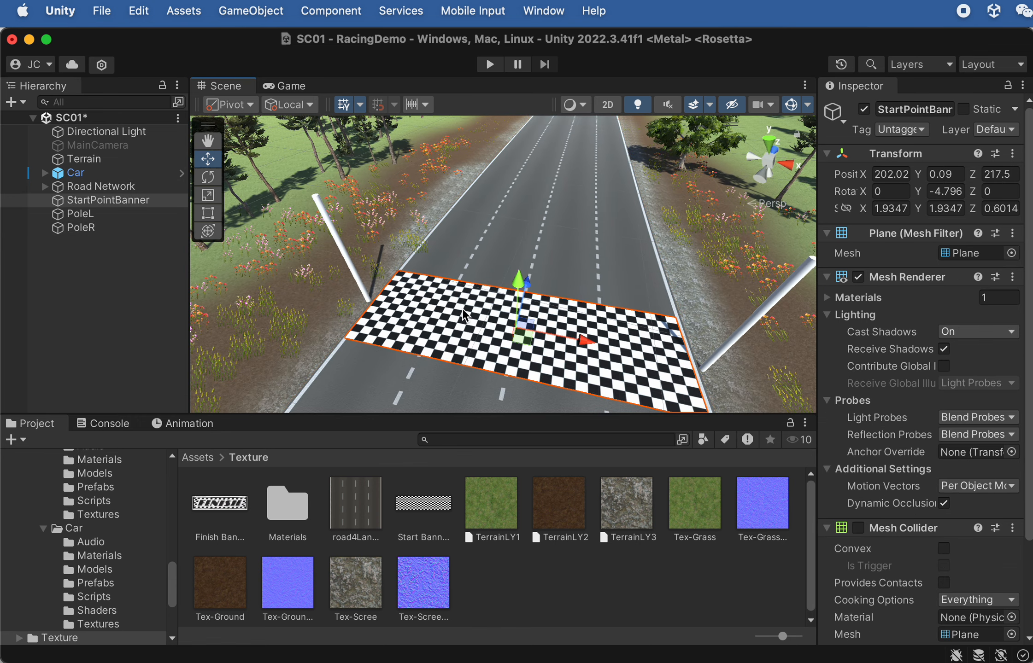
{"action": "right_click_drag", "start_coordinate": [561, 337], "coordinate": [588, 313]}
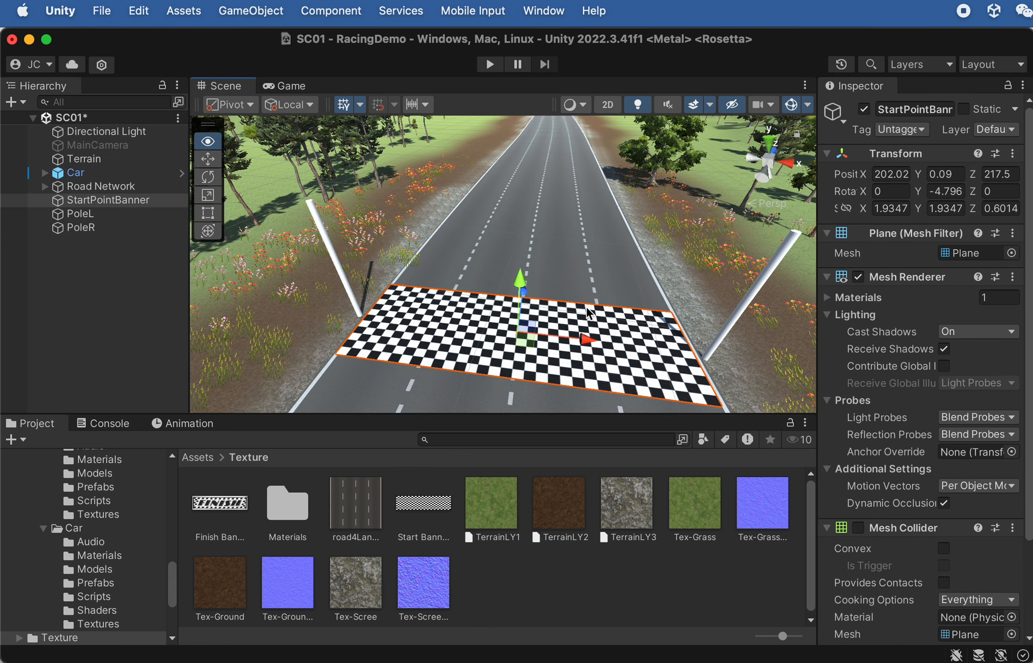
{"action": "key", "text": "super+d"}
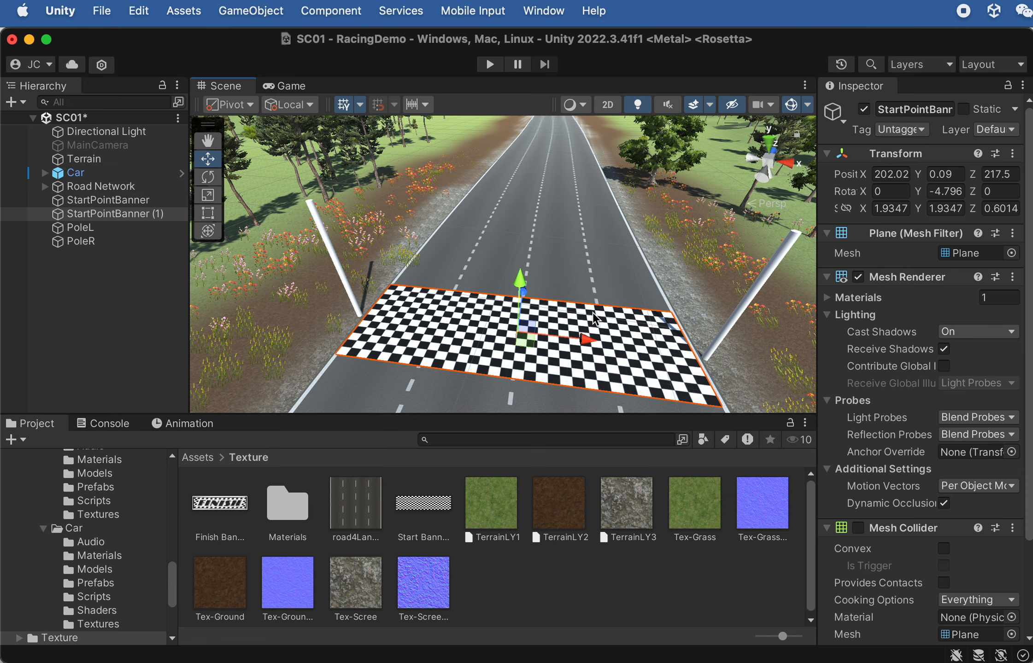
{"action": "left_click_drag", "start_coordinate": [520, 281], "coordinate": [502, 309]}
Stand the raised banner copy upright by setting its X rotation to -90.
{"action": "key", "text": "e"}
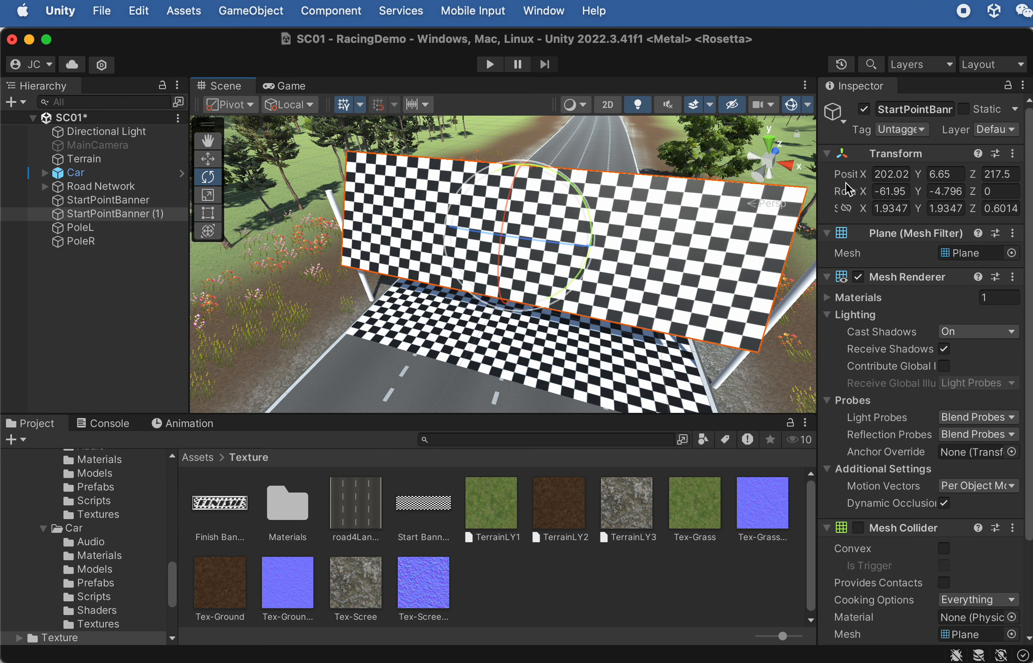
{"action": "left_click", "coordinate": [892, 192]}
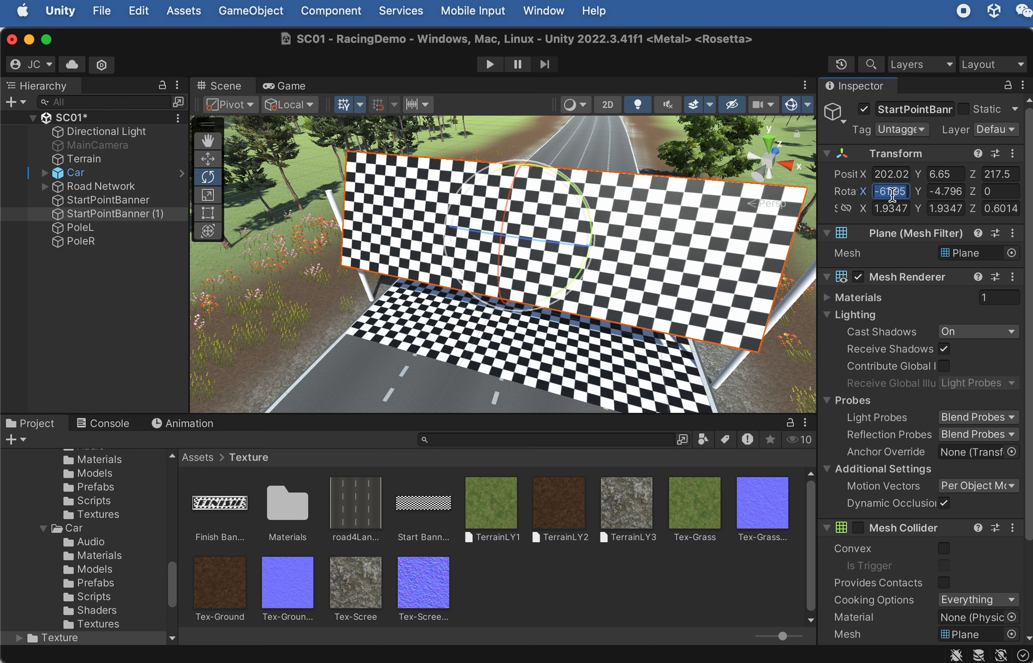
{"action": "type", "text": "-90"}
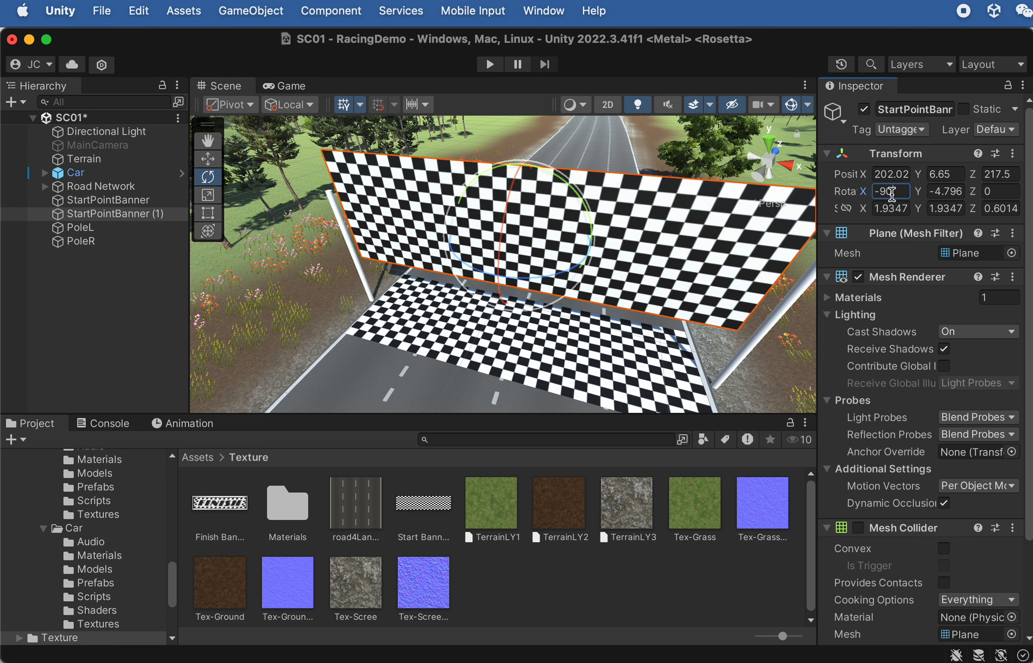
{"action": "left_click", "coordinate": [22, 336]}
{"action": "left_click", "coordinate": [94, 214]}
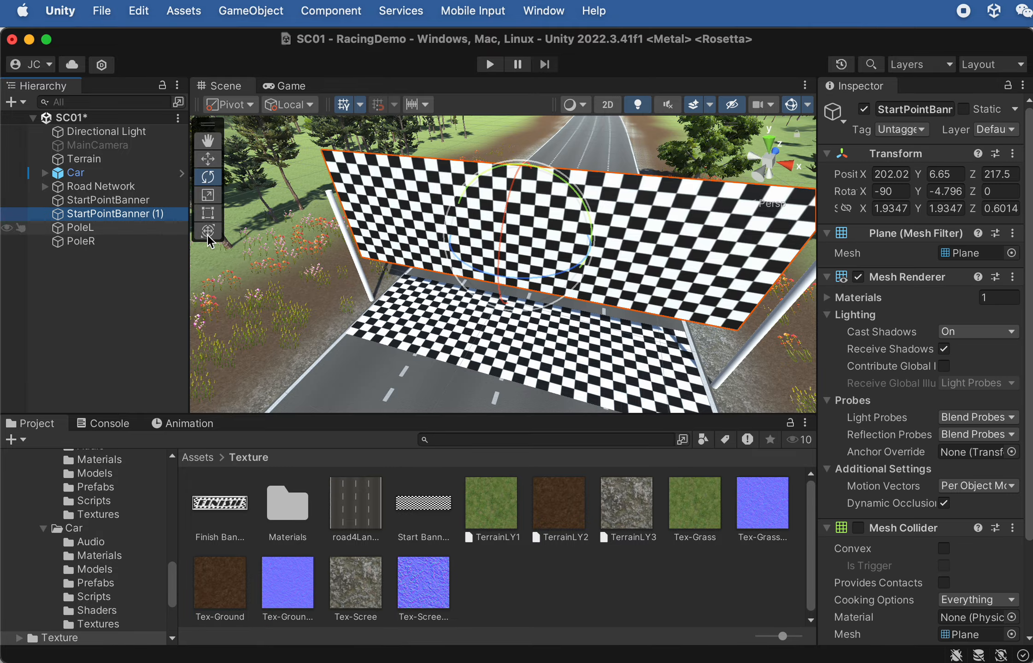
Scale the upright banner down uniformly to about 0.70 on X and place it against PoleL, at about X 195.47, Z 216.95.
{"action": "left_click_drag", "start_coordinate": [484, 198], "coordinate": [544, 139], "text": "alt"}
{"action": "left_click_drag", "start_coordinate": [588, 268], "coordinate": [619, 241], "text": "alt"}
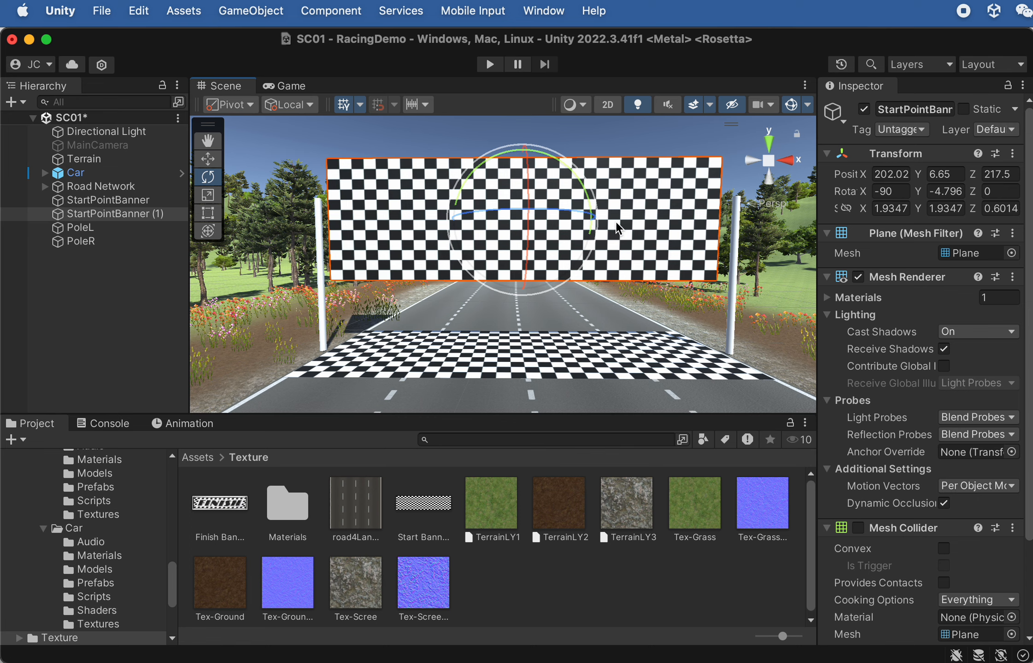
{"action": "key", "text": "r"}
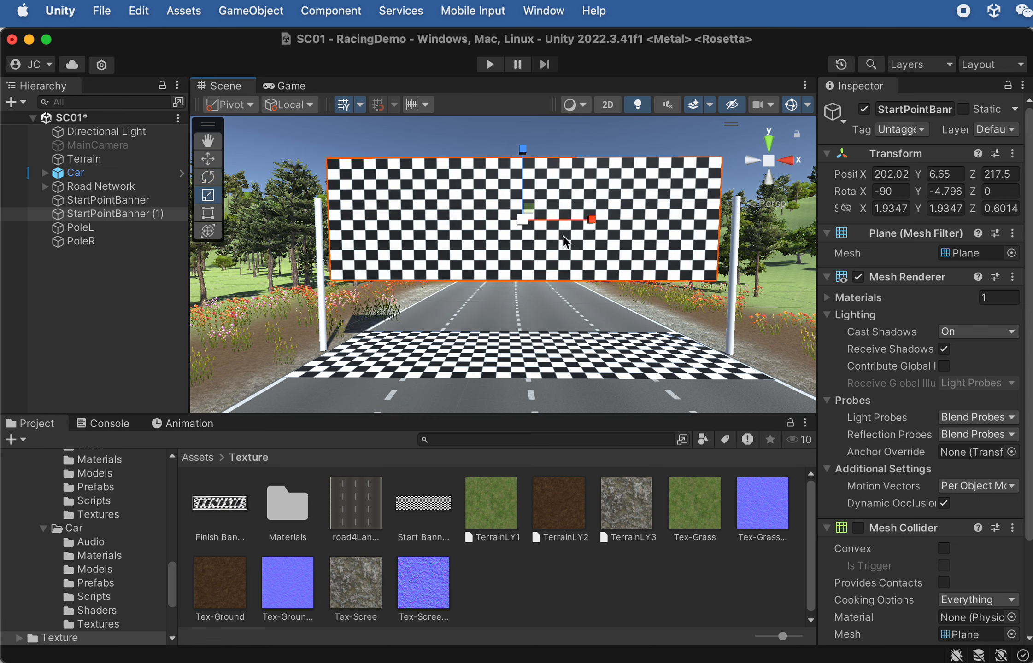
{"action": "left_click_drag", "start_coordinate": [566, 241], "coordinate": [543, 279], "text": "alt"}
{"action": "left_click_drag", "start_coordinate": [524, 222], "coordinate": [450, 236]}
{"action": "key", "text": "w"}
{"action": "key", "text": "f"}
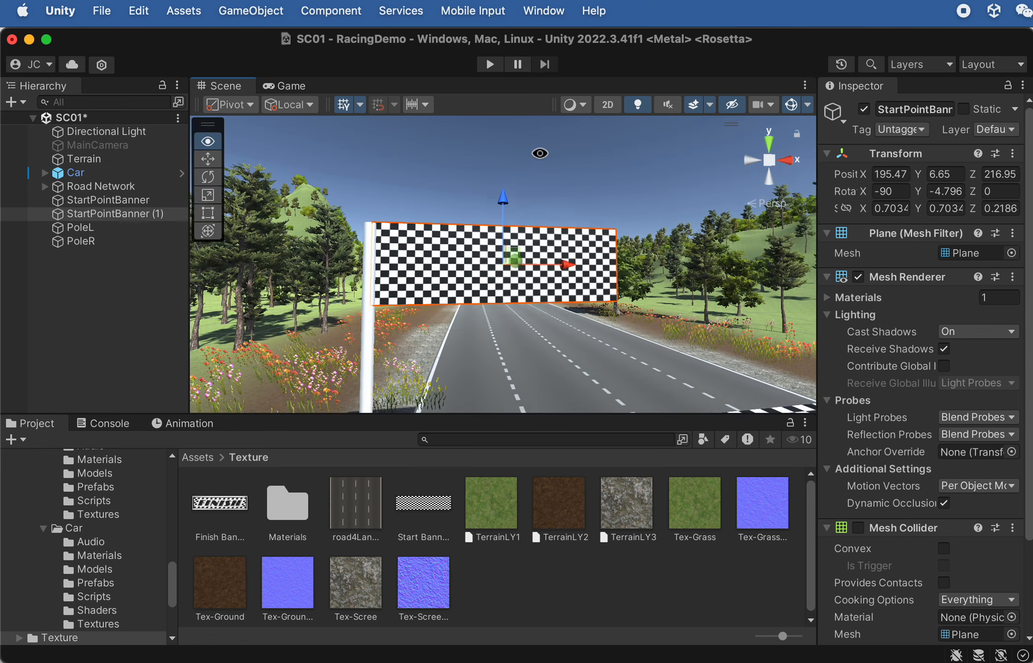
{"action": "left_click_drag", "start_coordinate": [502, 199], "coordinate": [502, 199]}
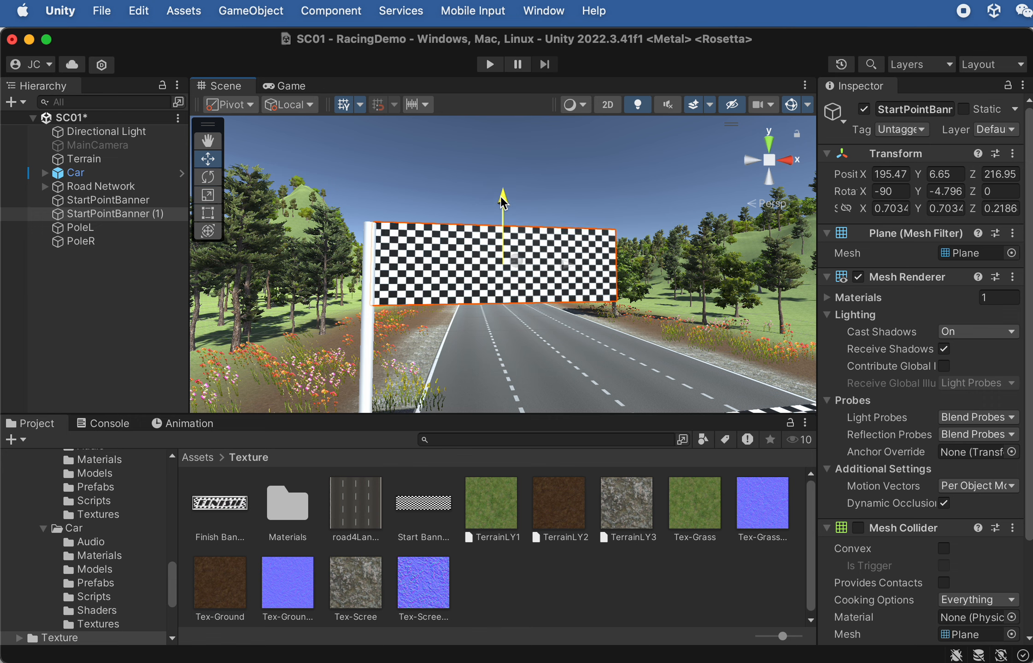
Duplicate the small upright banner and move the copy beside it over the middle of the road, to about X 202.58, Z 217.55.
{"action": "left_click_drag", "start_coordinate": [620, 272], "coordinate": [582, 283], "text": "alt"}
{"action": "middle_click_drag", "start_coordinate": [583, 283], "coordinate": [341, 291]}
{"action": "scroll", "coordinate": [350, 291], "scroll_direction": "down", "scroll_amount": 5}
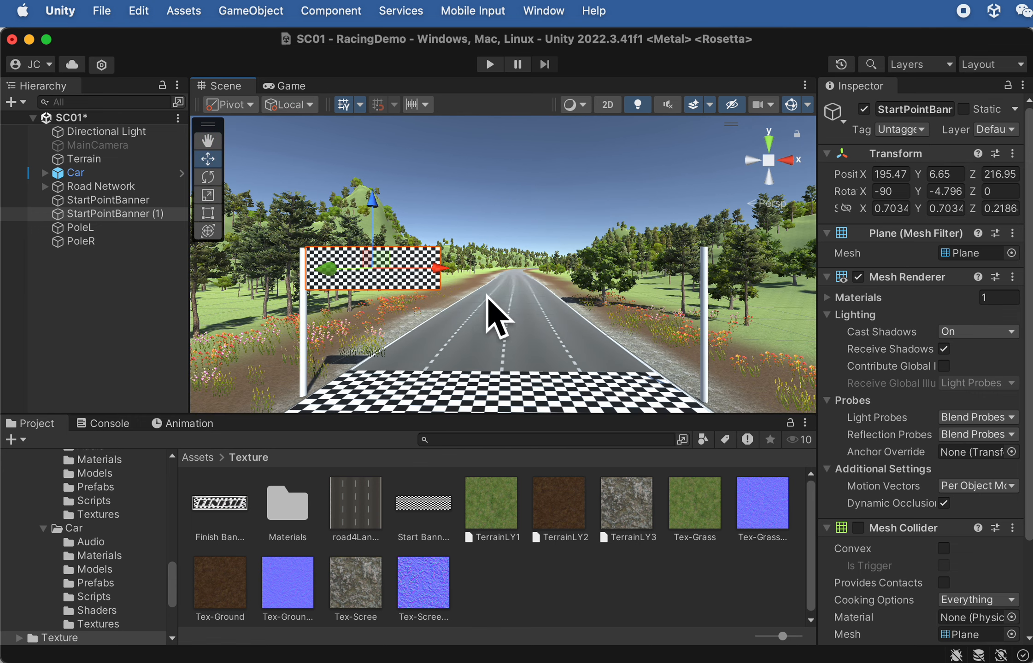
{"action": "scroll", "coordinate": [510, 278], "scroll_direction": "up", "scroll_amount": 2}
{"action": "scroll", "coordinate": [444, 276], "scroll_direction": "up", "scroll_amount": 1}
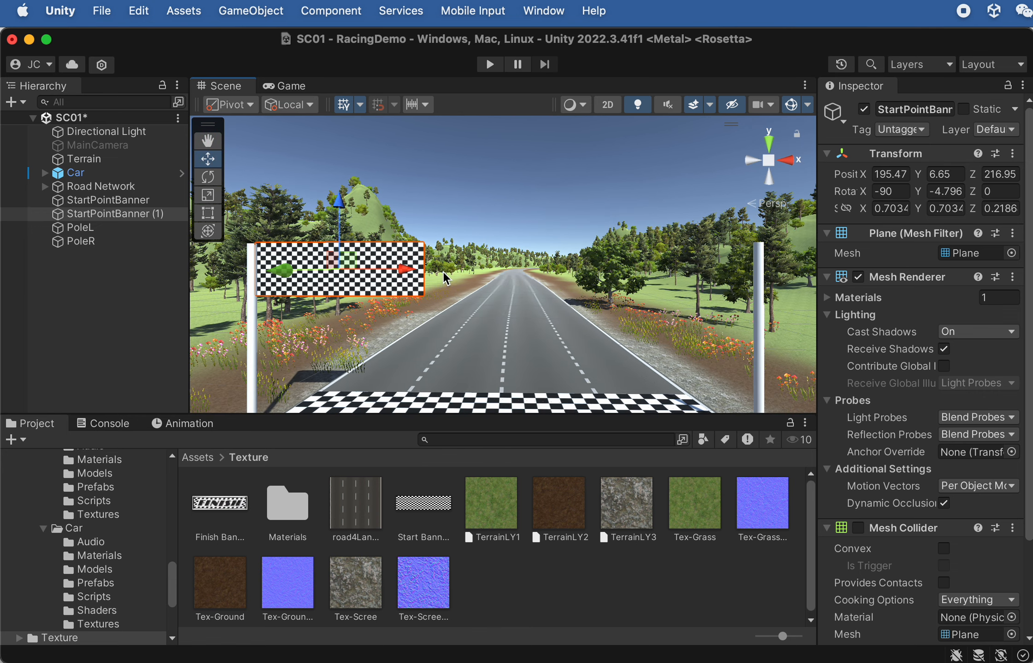
{"action": "key", "text": "super+d"}
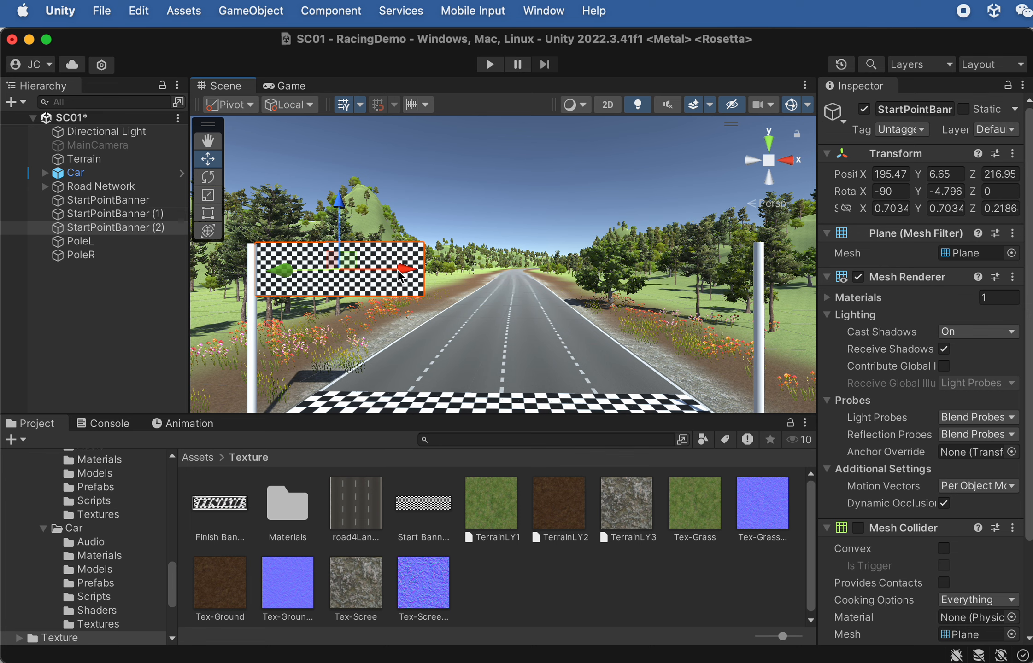
{"action": "left_click_drag", "start_coordinate": [398, 270], "coordinate": [569, 270]}
{"action": "scroll", "coordinate": [427, 275], "scroll_direction": "up", "scroll_amount": 3}
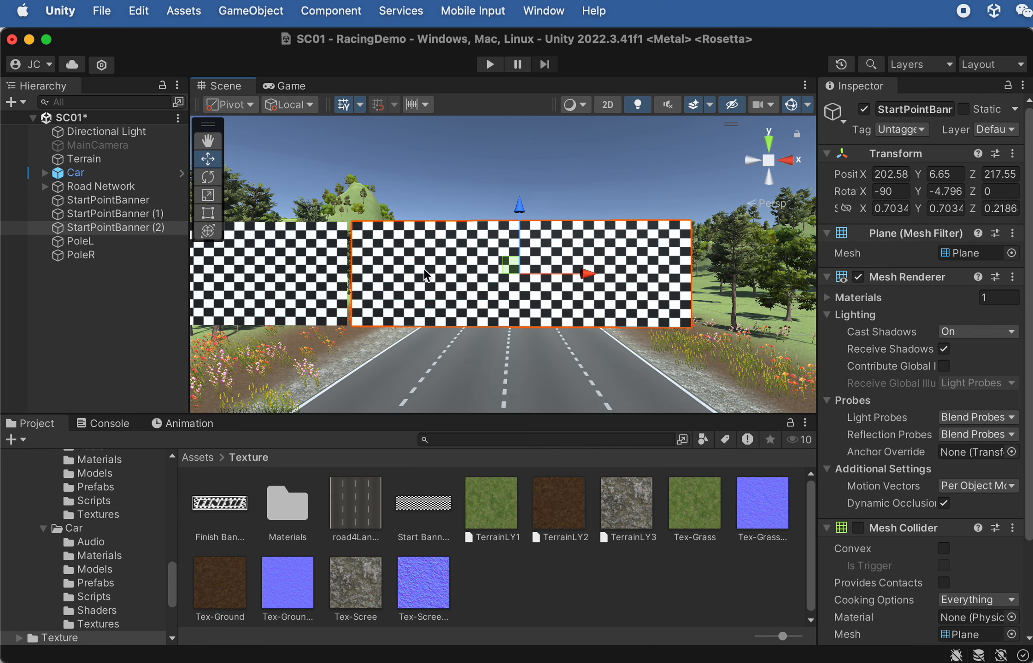
Vertex-snap StartPointBanner (2) flush against the edge of the neighbouring upright banner, at X 202.48, Z 217.53.
{"action": "scroll", "coordinate": [382, 295], "scroll_direction": "up", "scroll_amount": 1}
{"action": "middle_click_drag", "start_coordinate": [417, 330], "coordinate": [511, 267]}
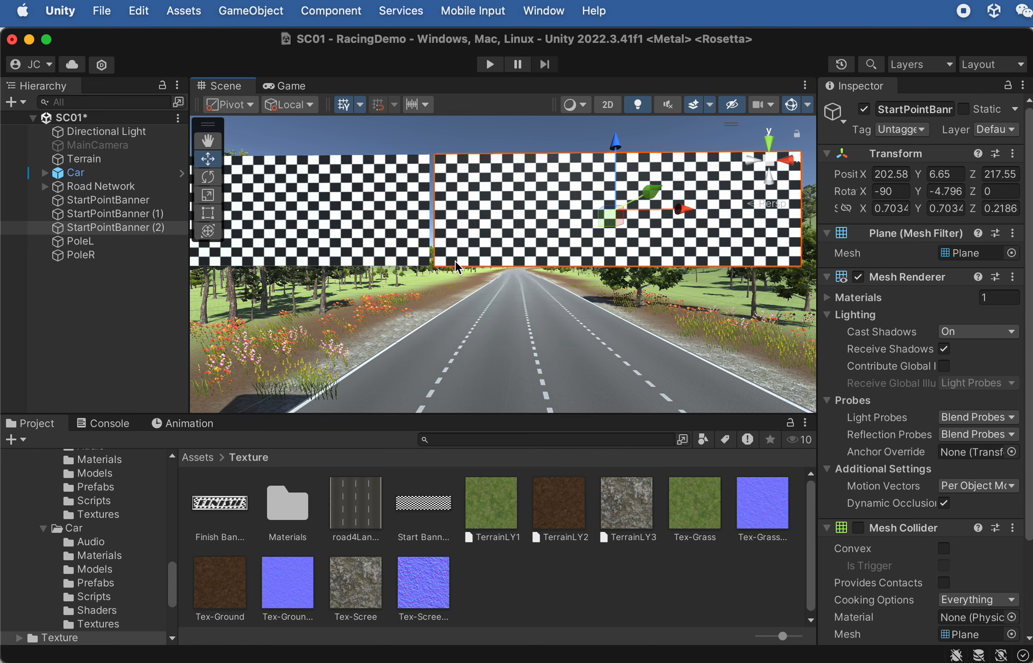
{"action": "scroll", "coordinate": [451, 277], "scroll_direction": "up", "scroll_amount": 1}
{"action": "left_click_drag", "start_coordinate": [450, 273], "coordinate": [479, 228], "text": "alt"}
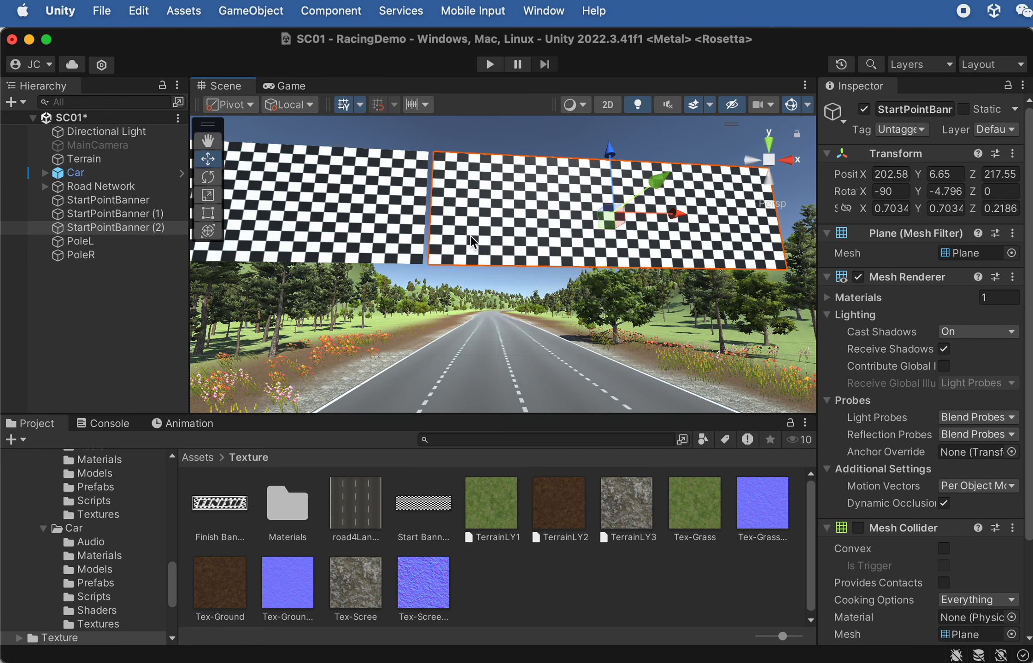
{"action": "key", "text": "v"}
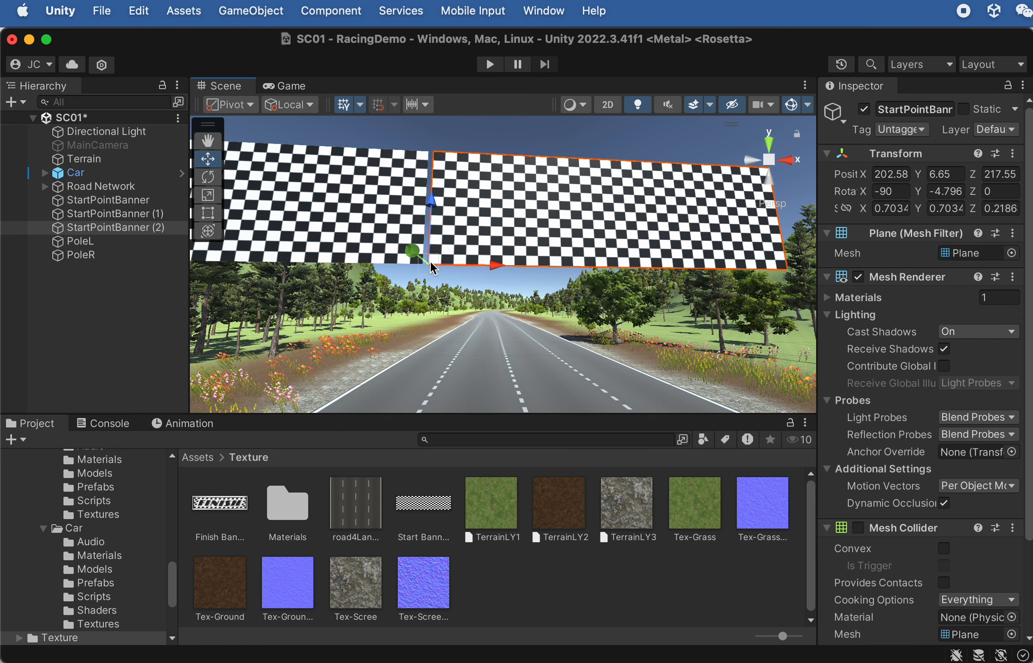
{"action": "left_click_drag", "start_coordinate": [432, 268], "coordinate": [429, 268]}
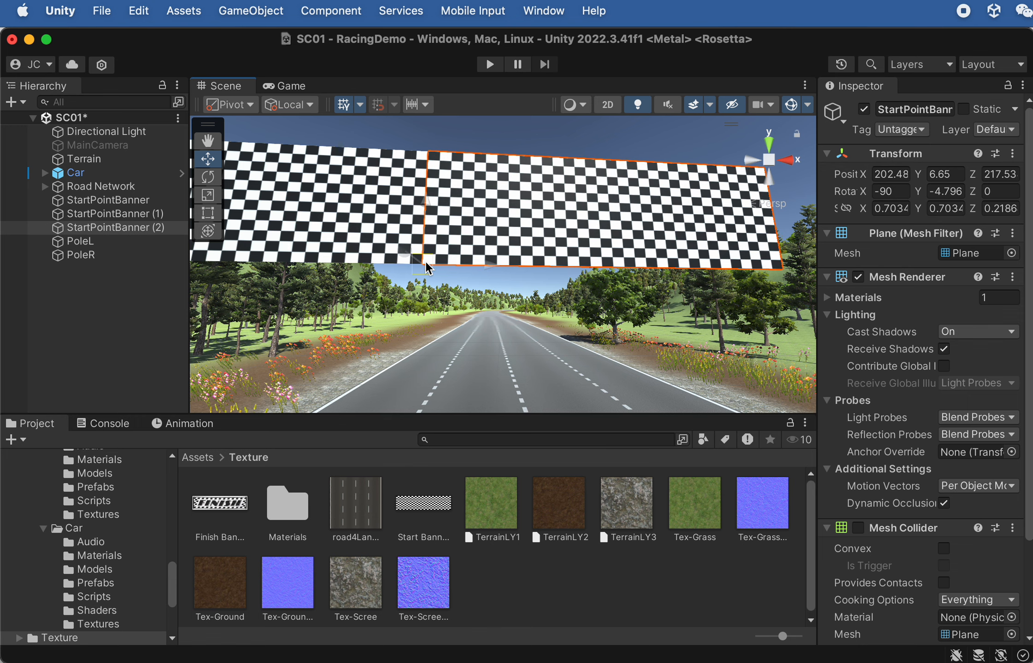
{"action": "scroll", "coordinate": [453, 264], "scroll_direction": "down", "scroll_amount": 5}
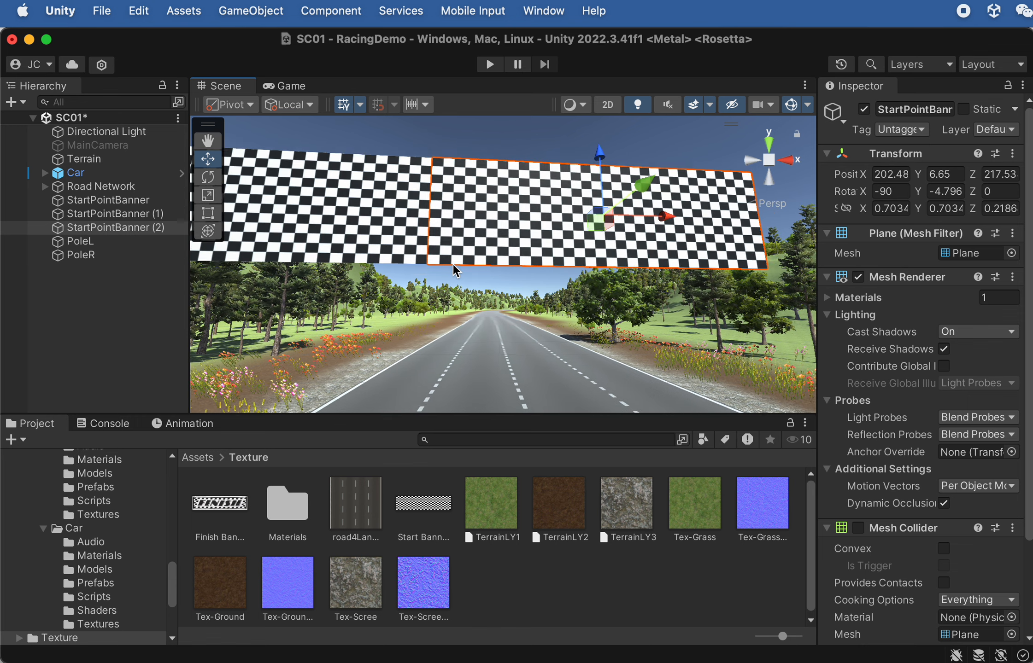
Duplicate StartPointBanner (2) and vertex-snap the copy to its free end so the overhead panel extends across the road.
{"action": "left_click_drag", "start_coordinate": [592, 242], "coordinate": [480, 254], "text": "alt"}
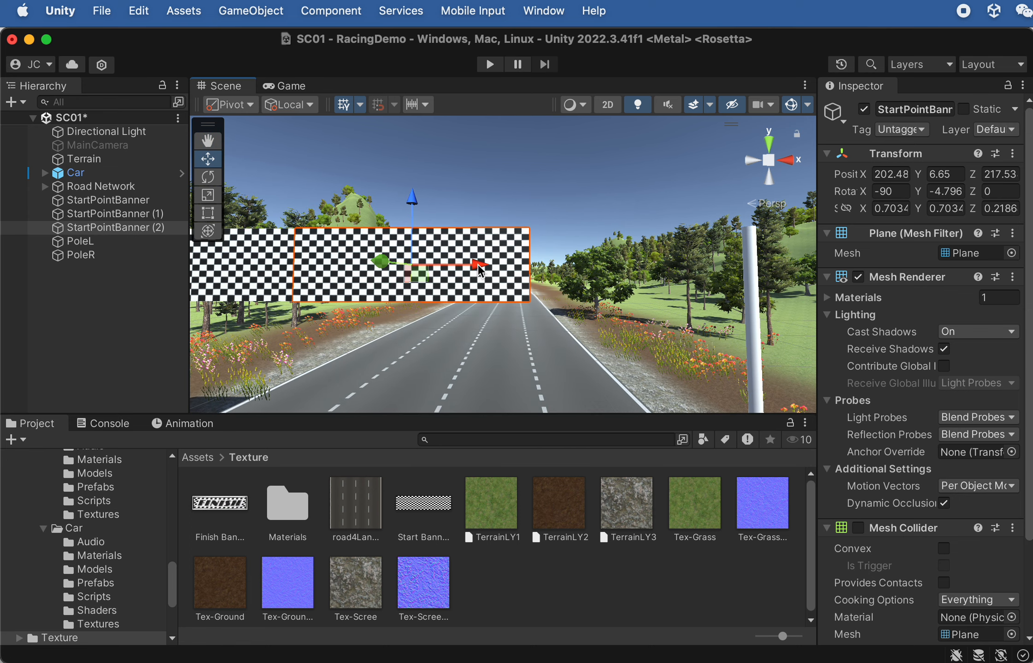
{"action": "key", "text": "super+d"}
{"action": "left_click_drag", "start_coordinate": [478, 262], "coordinate": [602, 229]}
{"action": "scroll", "coordinate": [627, 298], "scroll_direction": "up", "scroll_amount": 5}
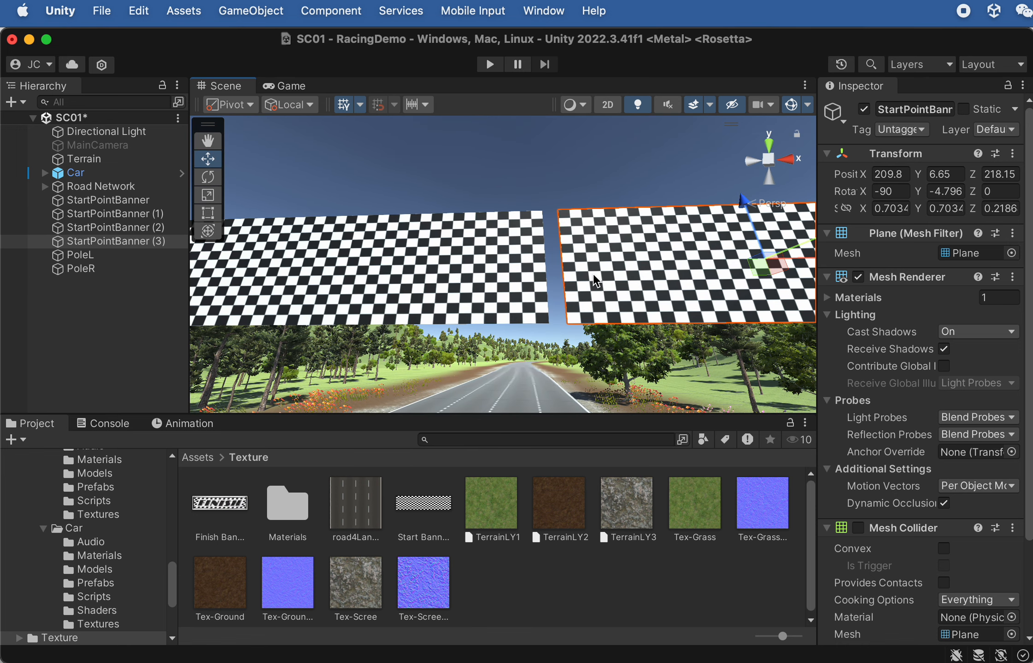
{"action": "key", "text": "v"}
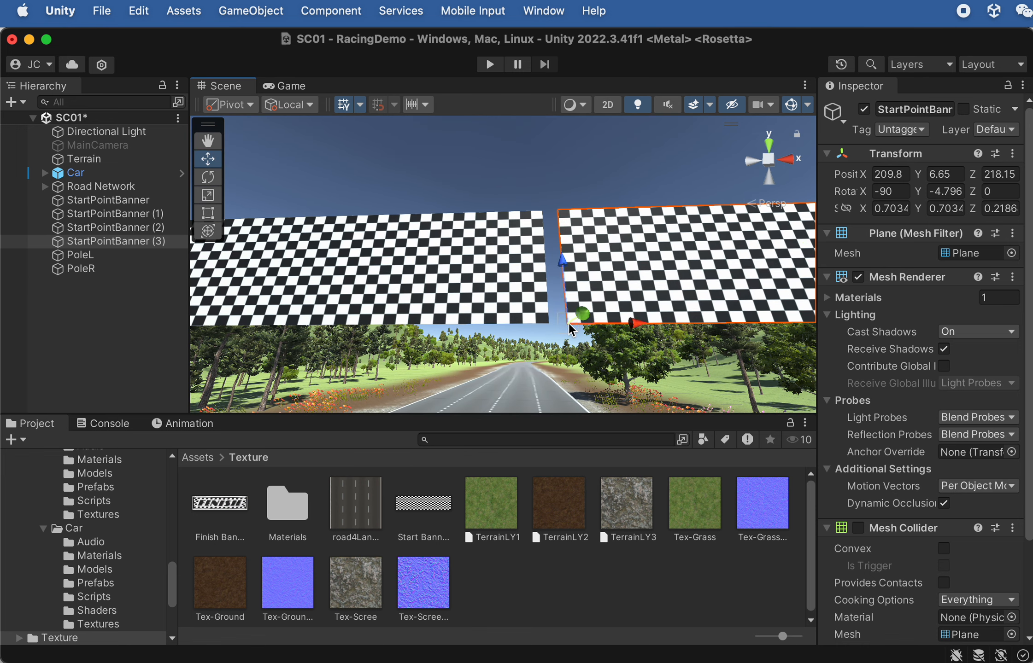
{"action": "left_click_drag", "start_coordinate": [569, 322], "coordinate": [674, 300]}
{"action": "scroll", "coordinate": [635, 279], "scroll_direction": "up", "scroll_amount": 3}
Move PoleR outward to about X 212.99 so that it stands at the outer end of the third overhead banner.
{"action": "left_click", "coordinate": [676, 326]}
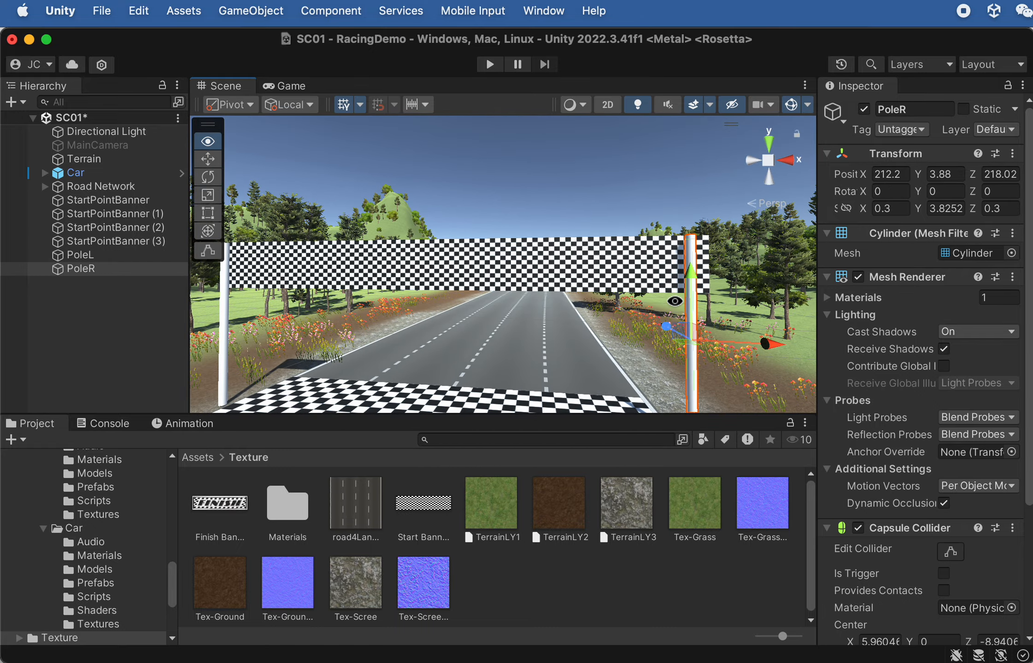
{"action": "left_click_drag", "start_coordinate": [771, 342], "coordinate": [795, 344]}
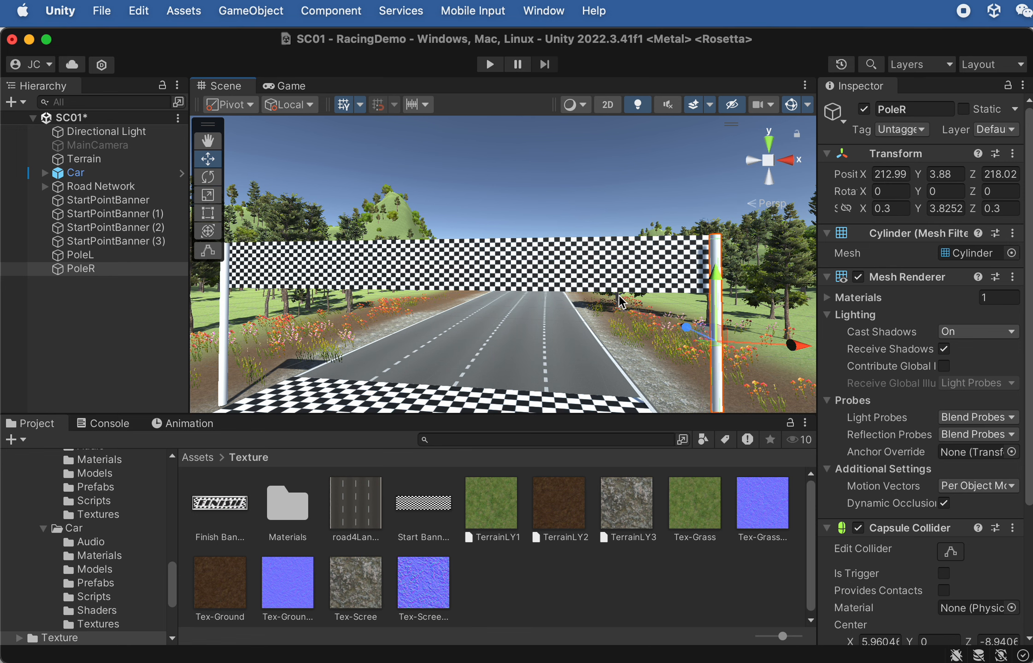
{"action": "left_click_drag", "start_coordinate": [505, 255], "coordinate": [502, 290], "text": "alt"}
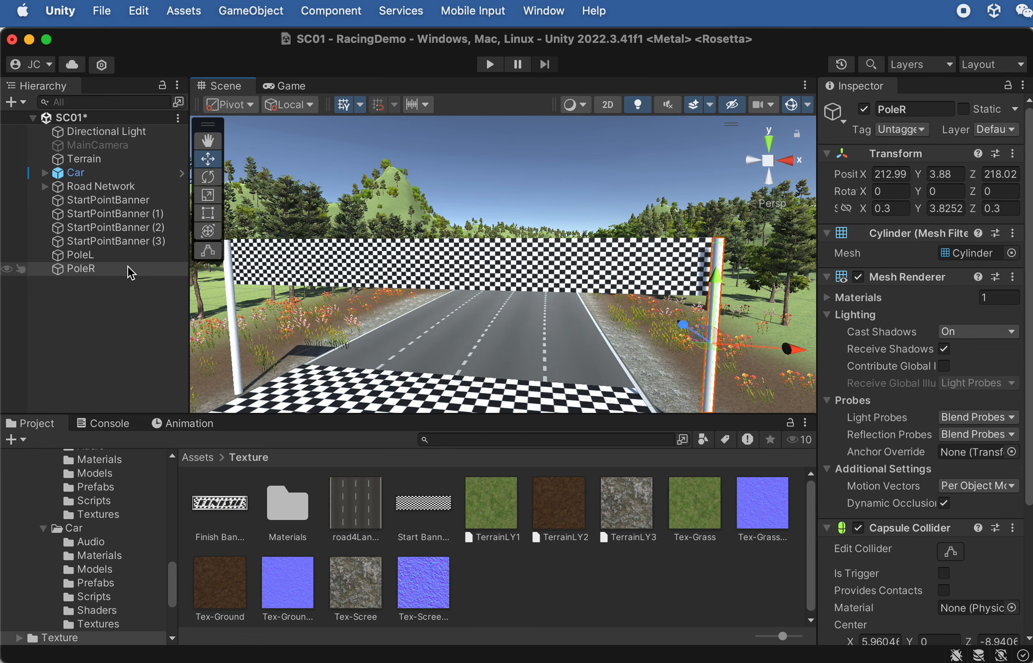
{"action": "left_click", "coordinate": [124, 217], "text": "shift"}
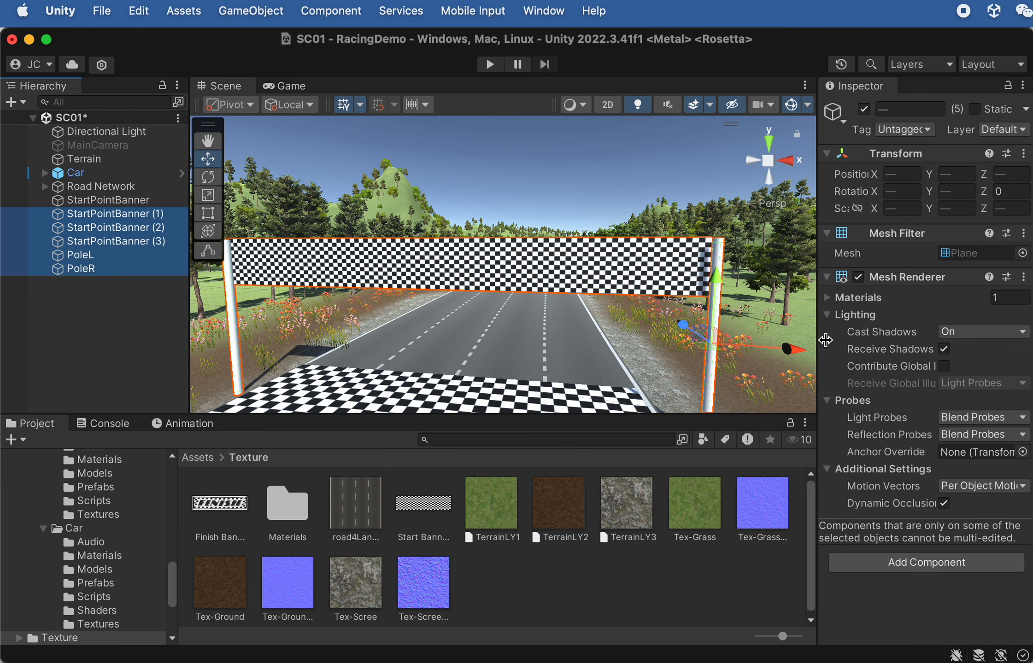
{"action": "mouse_move", "coordinate": [799, 349]}
{"action": "left_mouse_down"}
{"action": "mouse_move", "coordinate": [691, 352]}
{"action": "mouse_move", "coordinate": [792, 355]}
{"action": "mouse_move", "coordinate": [681, 363]}
{"action": "mouse_move", "coordinate": [673, 352]}
{"action": "mouse_move", "coordinate": [793, 348]}
{"action": "left_mouse_up"}
{"action": "left_click", "coordinate": [114, 257]}
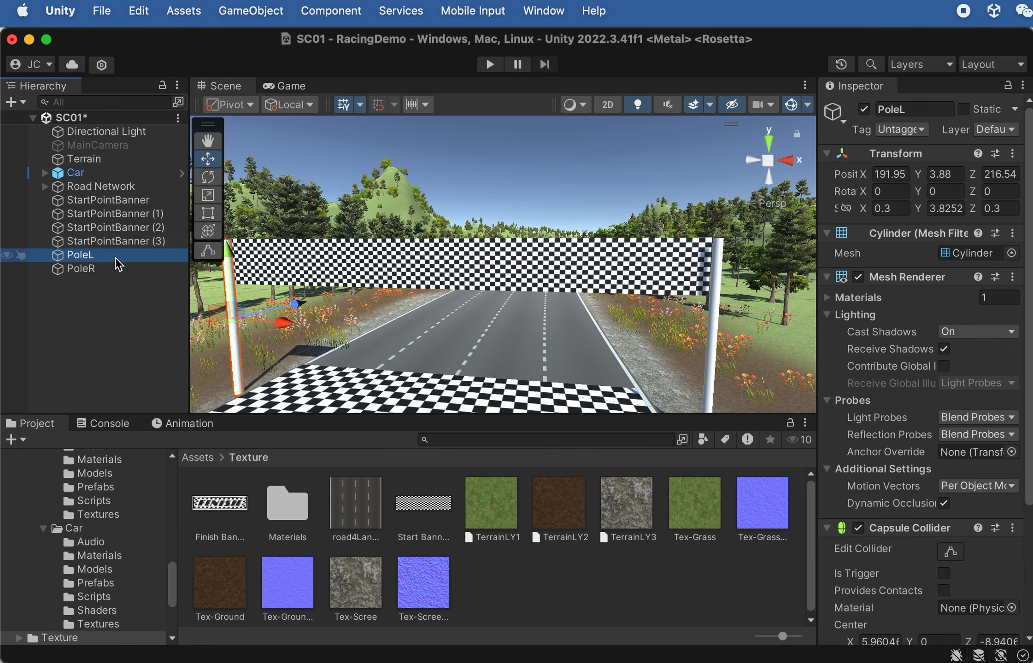
{"action": "left_click", "coordinate": [115, 242]}
Create an empty object at the middle overhead banner's position and name it StartBannerG.
{"action": "left_click", "coordinate": [131, 232]}
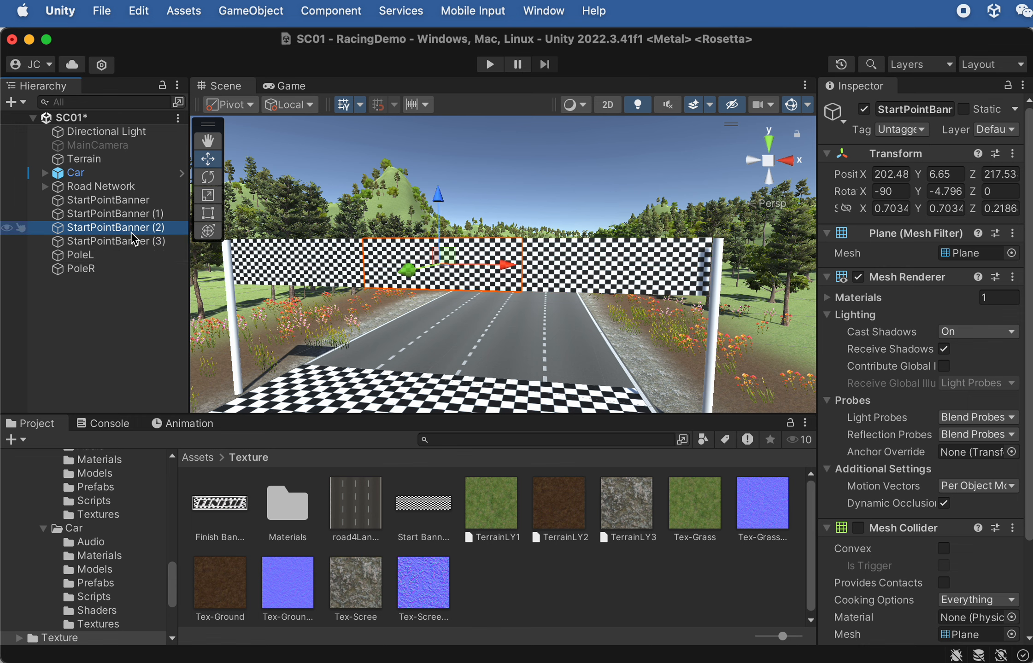
{"action": "left_click", "coordinate": [458, 270]}
{"action": "key", "text": "f"}
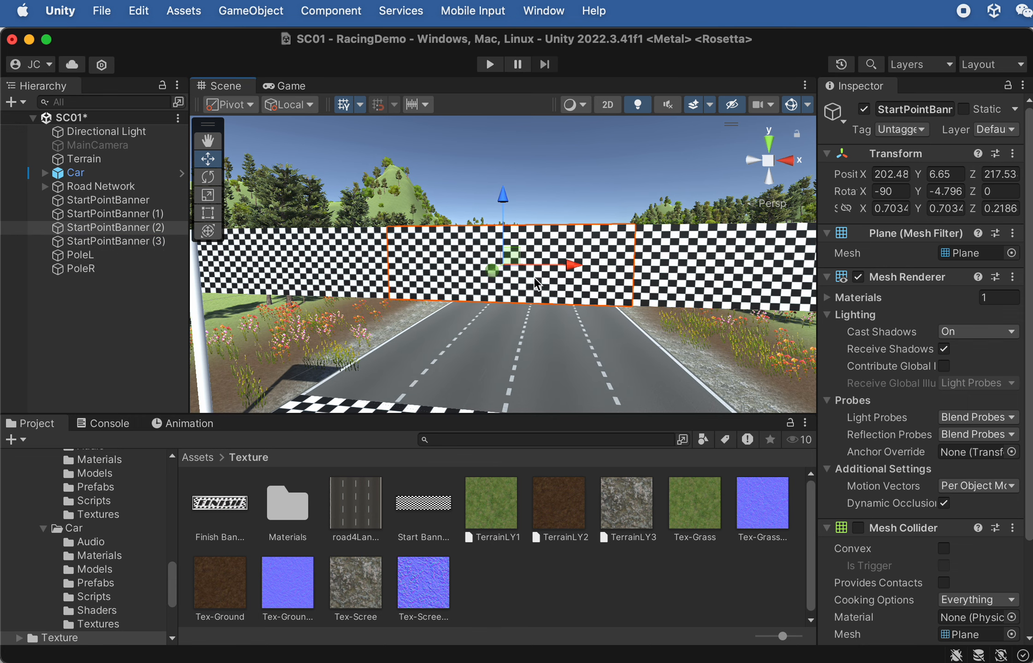
{"action": "left_click", "coordinate": [249, 11]}
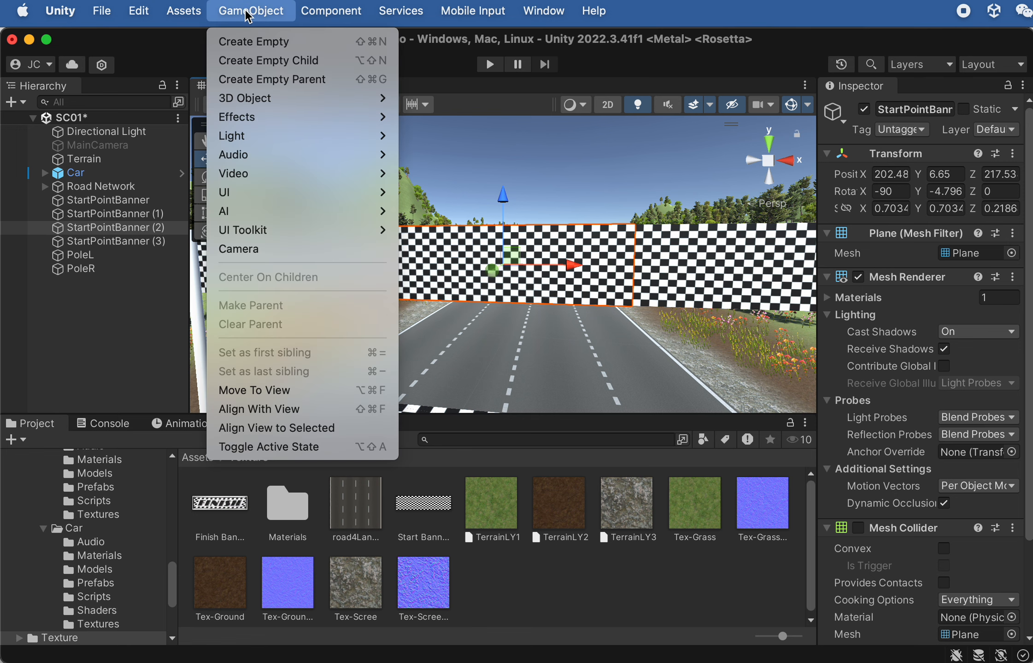
{"action": "left_click", "coordinate": [260, 42]}
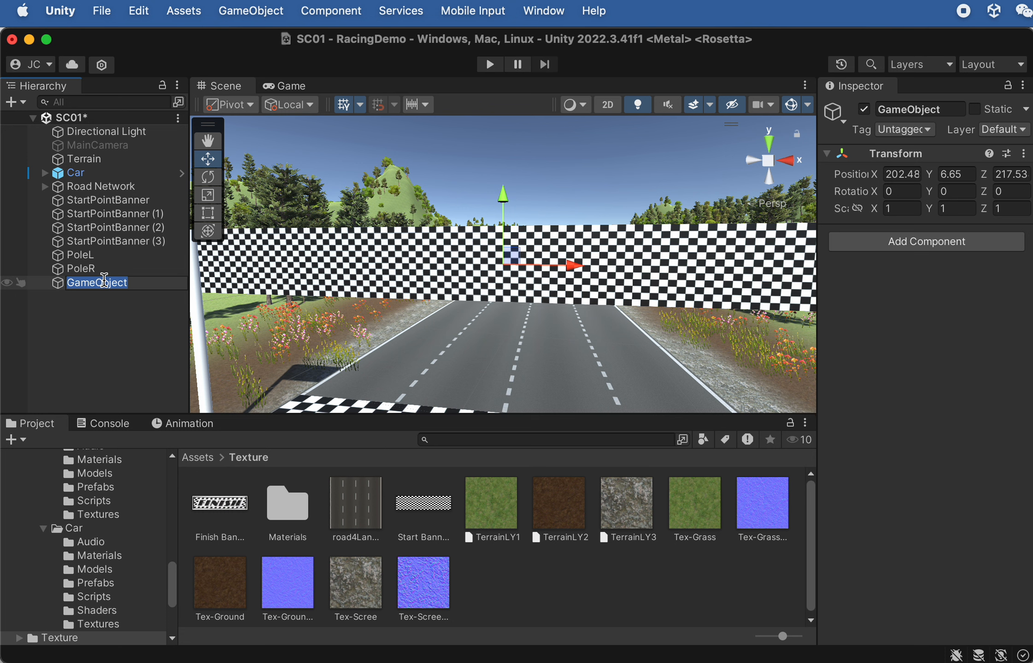
{"action": "type", "text": "StartBannerG"}
{"action": "left_click", "coordinate": [118, 320]}
Parent StartPointBanner (1), (2) and (3), PoleL and PoleR to StartBannerG.
{"action": "left_click", "coordinate": [93, 269]}
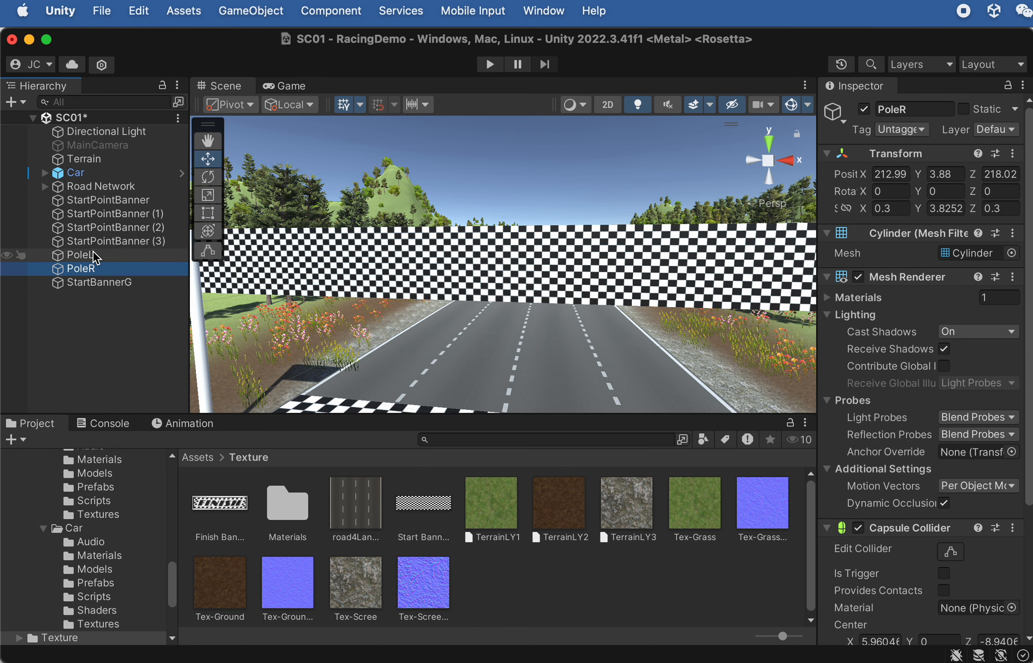
{"action": "left_click", "coordinate": [102, 214], "text": "shift"}
{"action": "key", "text": "f"}
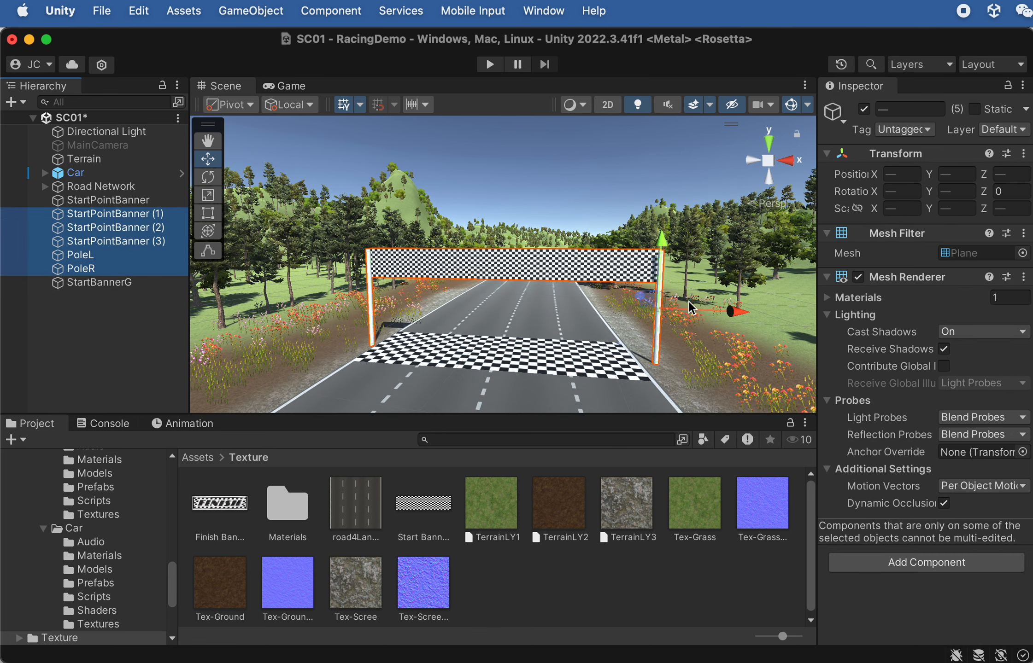
{"action": "left_click_drag", "start_coordinate": [737, 310], "coordinate": [555, 325]}
{"action": "key", "text": "super+z"}
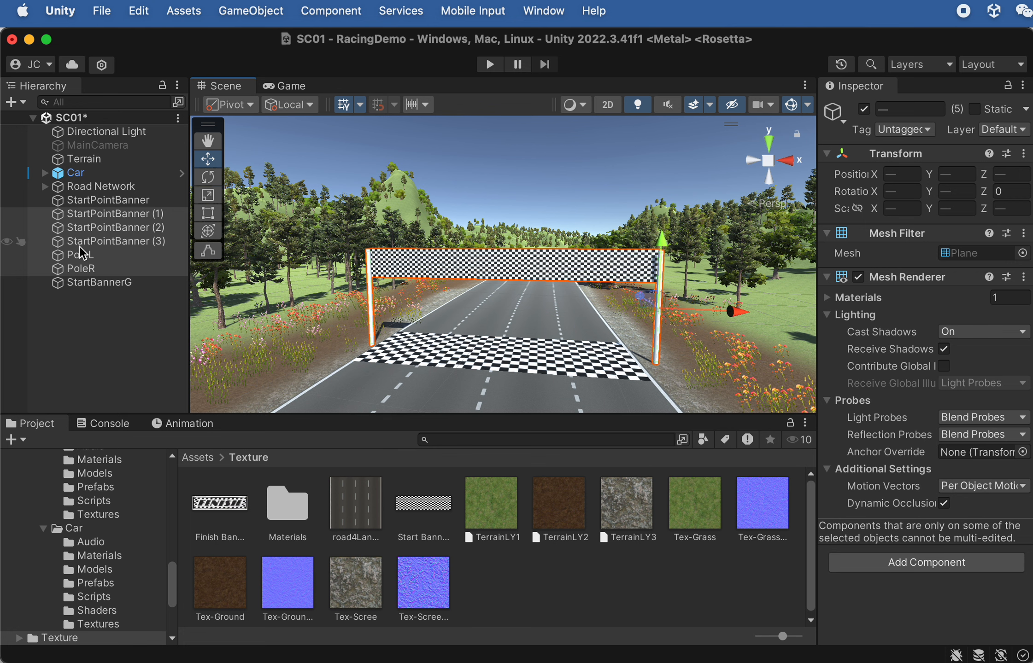
{"action": "left_click_drag", "start_coordinate": [89, 275], "coordinate": [87, 286]}
{"action": "left_click", "coordinate": [53, 217]}
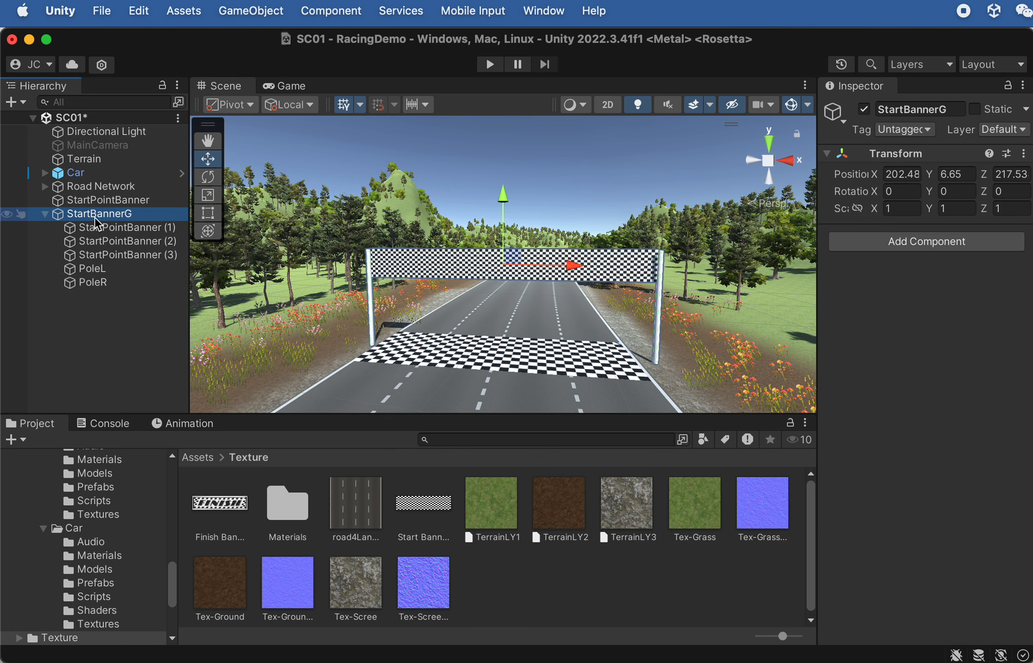
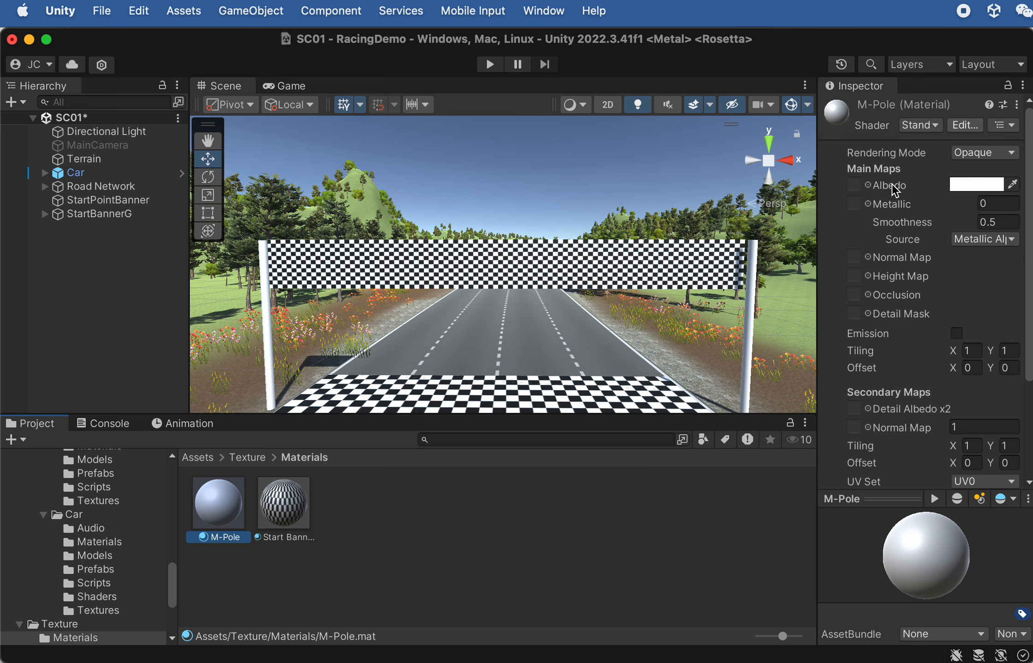
Change the M-Pole material's albedo colour from white to near-black.
{"action": "left_click", "coordinate": [968, 186]}
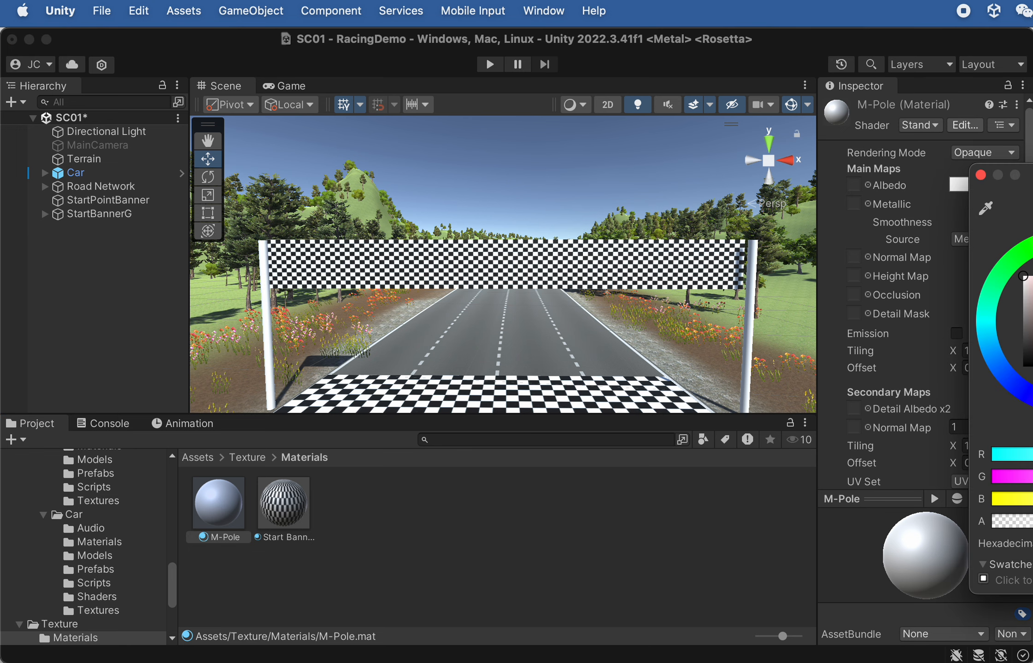
{"action": "left_click_drag", "start_coordinate": [1028, 183], "coordinate": [786, 185]}
{"action": "left_click_drag", "start_coordinate": [759, 316], "coordinate": [739, 376]}
{"action": "left_click", "coordinate": [518, 522]}
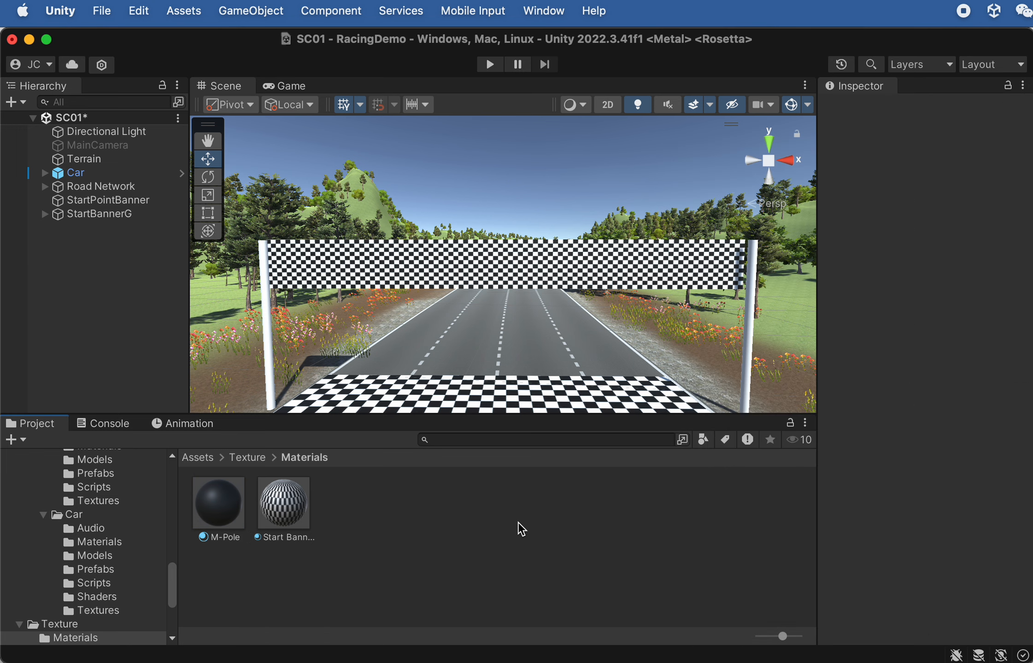
Apply the M-Pole material to both poles of the start banner.
{"action": "left_click_drag", "start_coordinate": [217, 503], "coordinate": [259, 364]}
{"action": "left_click_drag", "start_coordinate": [214, 521], "coordinate": [748, 318]}
{"action": "left_click_drag", "start_coordinate": [527, 134], "coordinate": [665, 314], "text": "alt"}
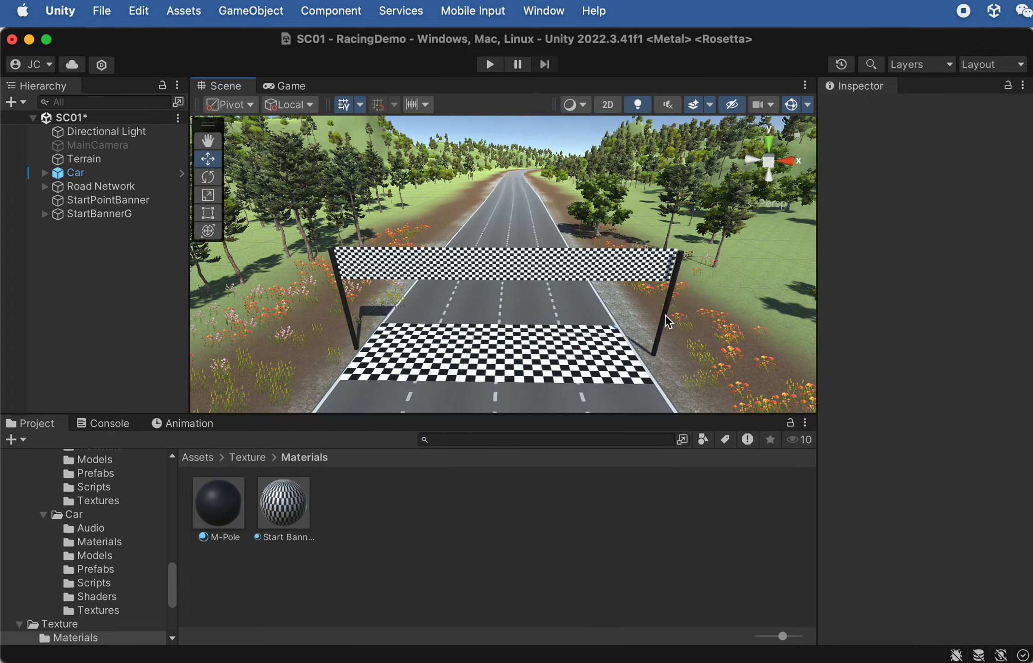
Shift StartBannerG sideways to X 202.12 to centre it over the road, and collapse its children in the hierarchy.
{"action": "left_click", "coordinate": [669, 309]}
{"action": "key", "text": "f"}
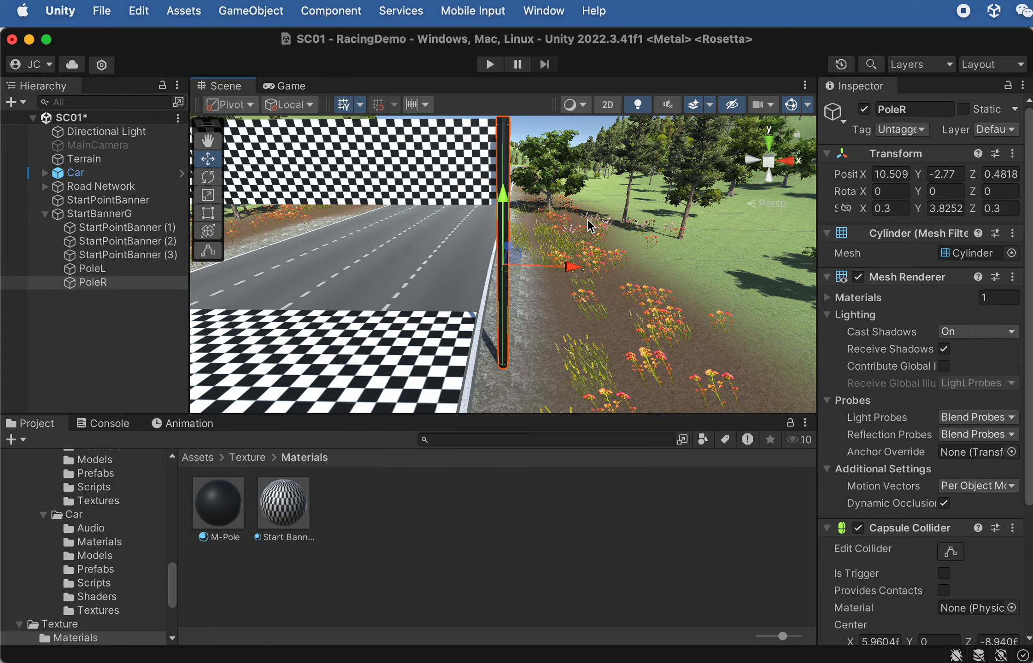
{"action": "left_click_drag", "start_coordinate": [591, 227], "coordinate": [525, 230], "text": "alt"}
{"action": "left_click", "coordinate": [101, 214]}
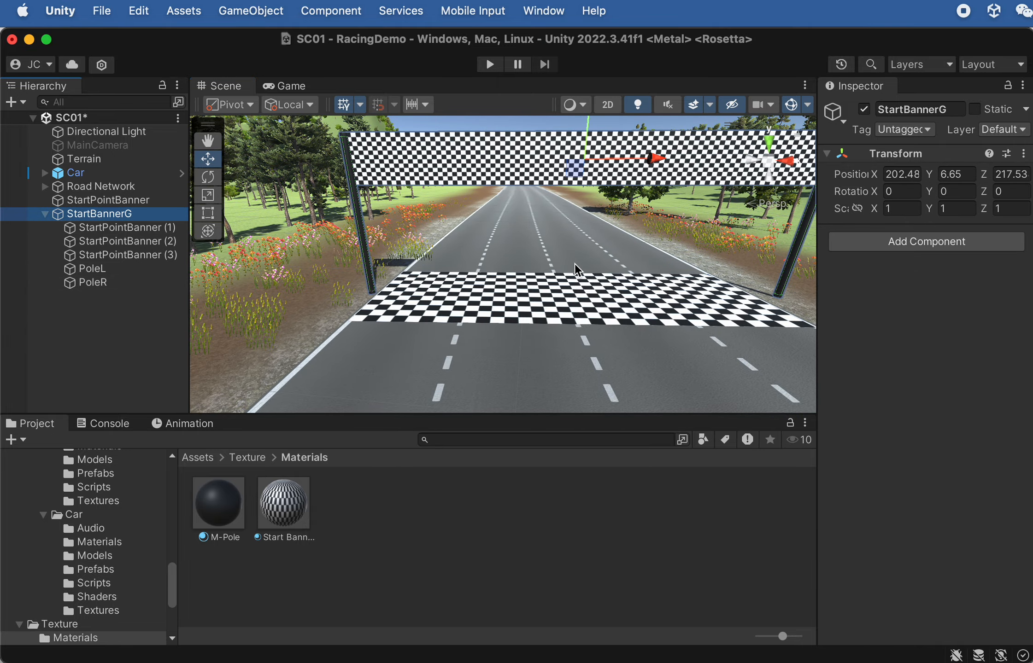
{"action": "left_click_drag", "start_coordinate": [657, 154], "coordinate": [649, 155]}
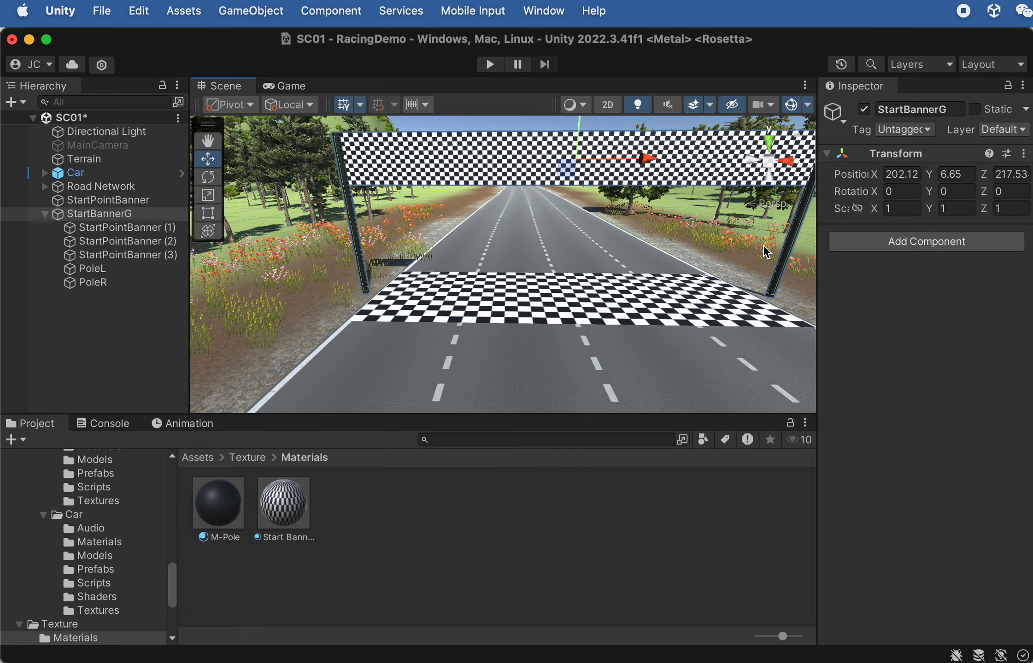
{"action": "left_click_drag", "start_coordinate": [563, 259], "coordinate": [553, 192], "text": "alt"}
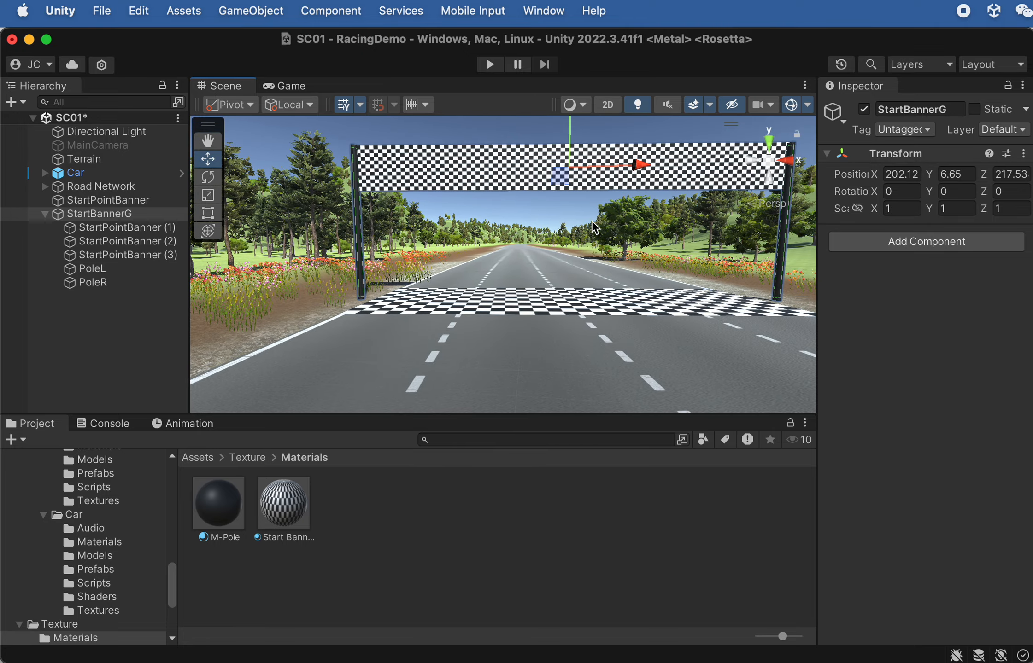
{"action": "scroll", "coordinate": [594, 219], "scroll_direction": "up", "scroll_amount": 3}
{"action": "middle_click_drag", "start_coordinate": [594, 219], "coordinate": [548, 287]}
{"action": "scroll", "coordinate": [538, 239], "scroll_direction": "up", "scroll_amount": 3}
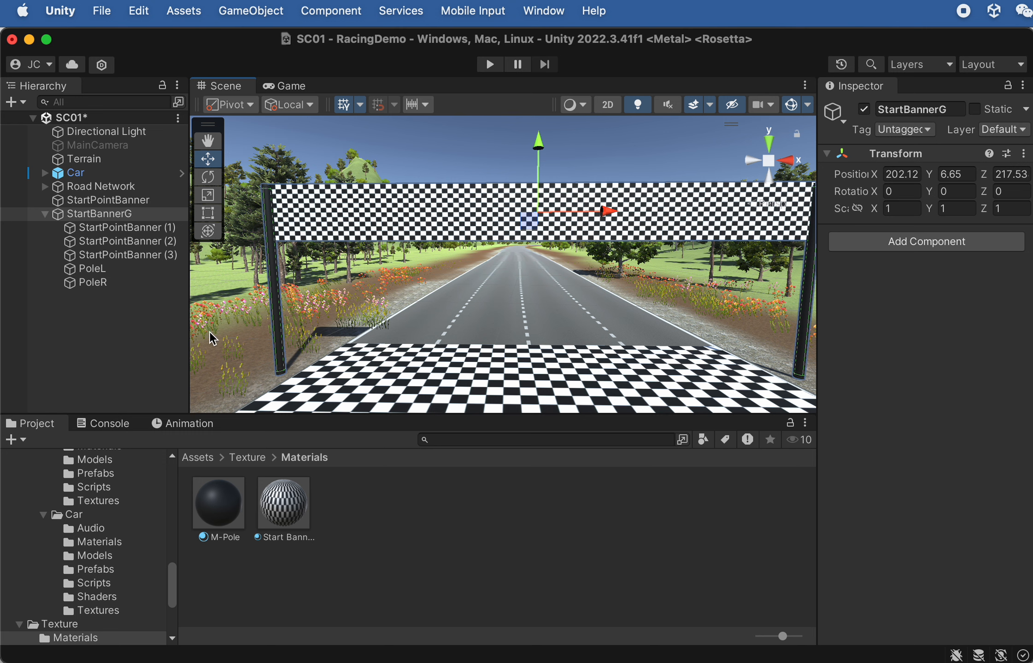
{"action": "left_click", "coordinate": [44, 215]}
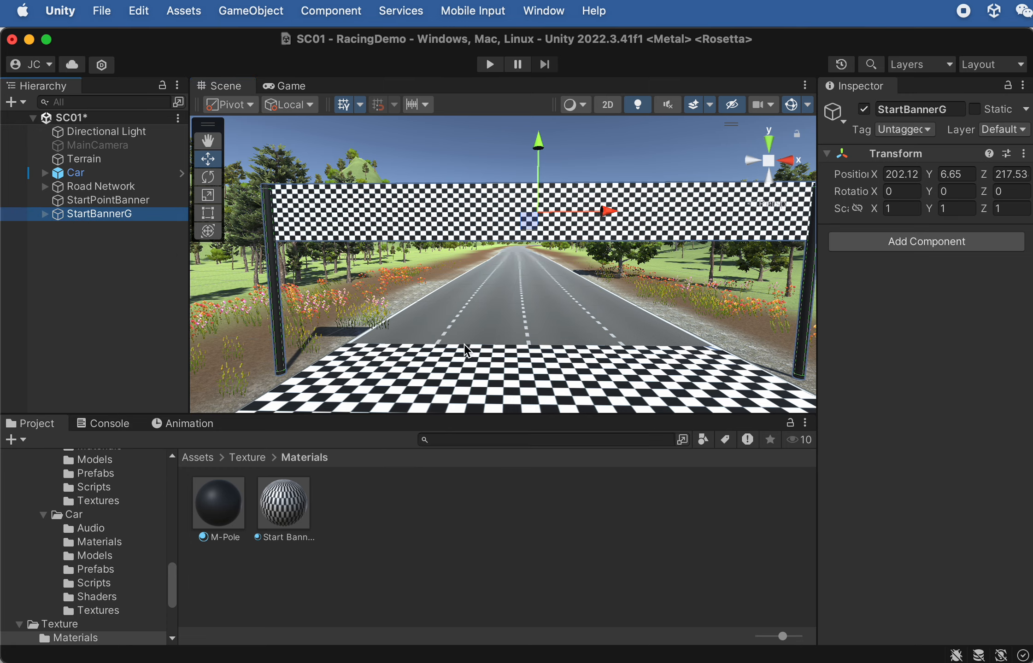
Move Car up to the checkered start line and slightly sideways, to about X 204.4, Z 215.3.
{"action": "left_click", "coordinate": [86, 177]}
{"action": "scroll", "coordinate": [592, 355], "scroll_direction": "down", "scroll_amount": 10}
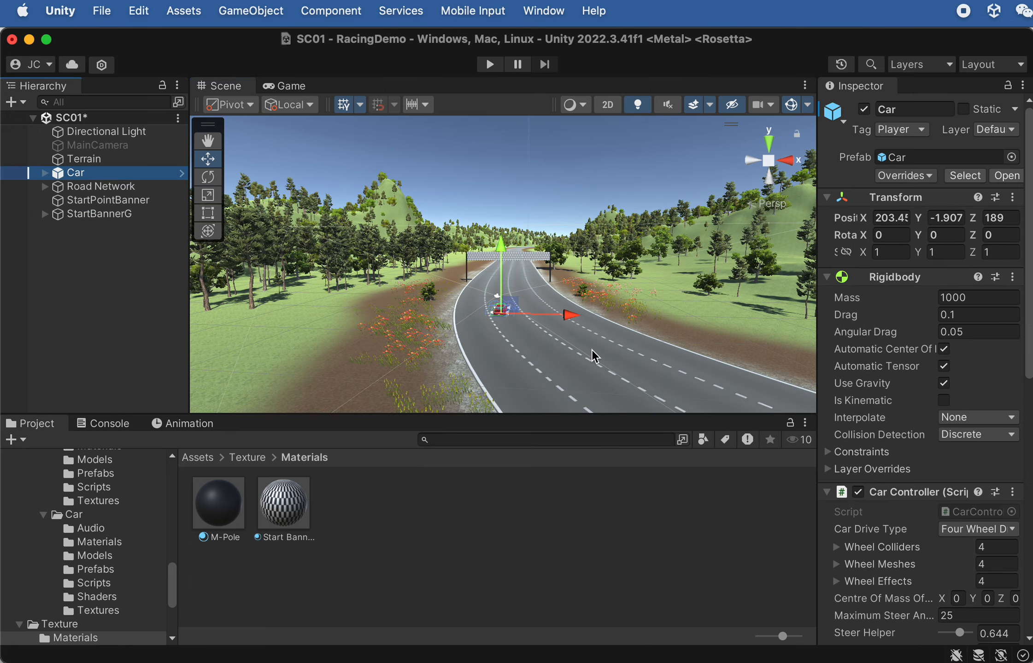
{"action": "left_click_drag", "start_coordinate": [569, 346], "coordinate": [501, 380], "text": "alt"}
{"action": "left_click_drag", "start_coordinate": [496, 325], "coordinate": [537, 263]}
{"action": "scroll", "coordinate": [525, 284], "scroll_direction": "up", "scroll_amount": 5}
{"action": "scroll", "coordinate": [529, 291], "scroll_direction": "up", "scroll_amount": 15}
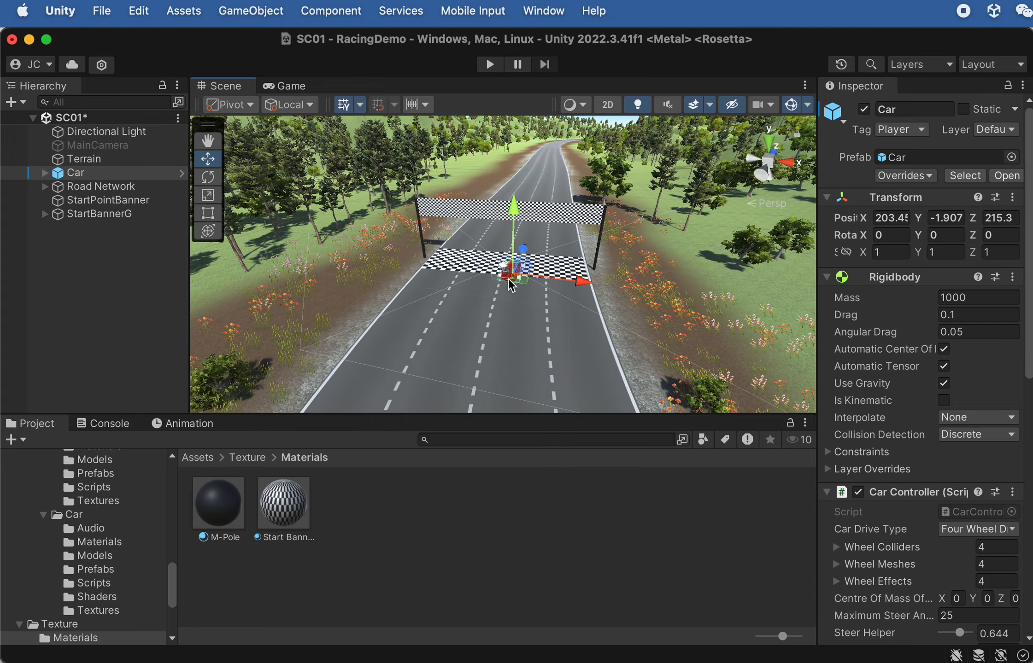
{"action": "left_click_drag", "start_coordinate": [528, 290], "coordinate": [723, 263], "text": "alt"}
{"action": "left_click_drag", "start_coordinate": [610, 305], "coordinate": [642, 307]}
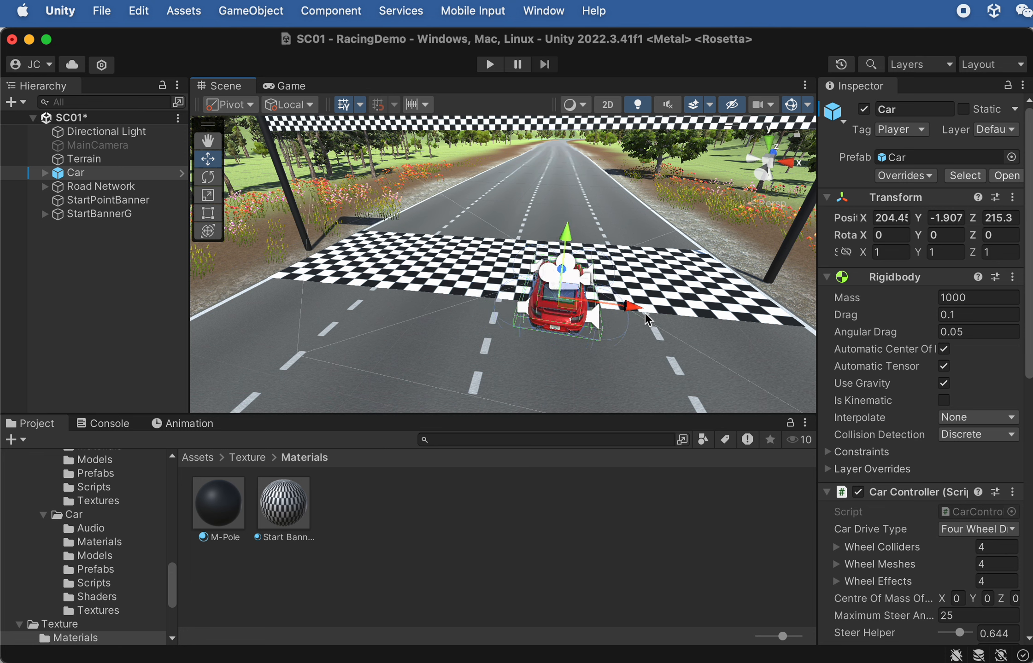
{"action": "left_click", "coordinate": [115, 321]}
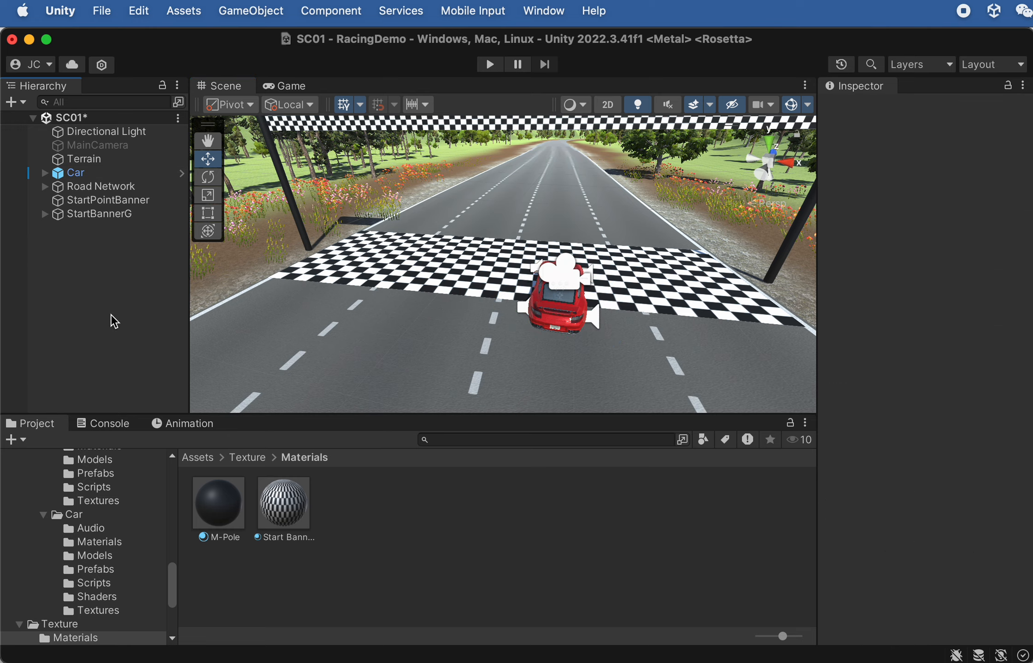
Open the Assets/Texture folder and select the Finish Banner texture to preview it.
{"action": "scroll", "coordinate": [480, 309], "scroll_direction": "down", "scroll_amount": 3}
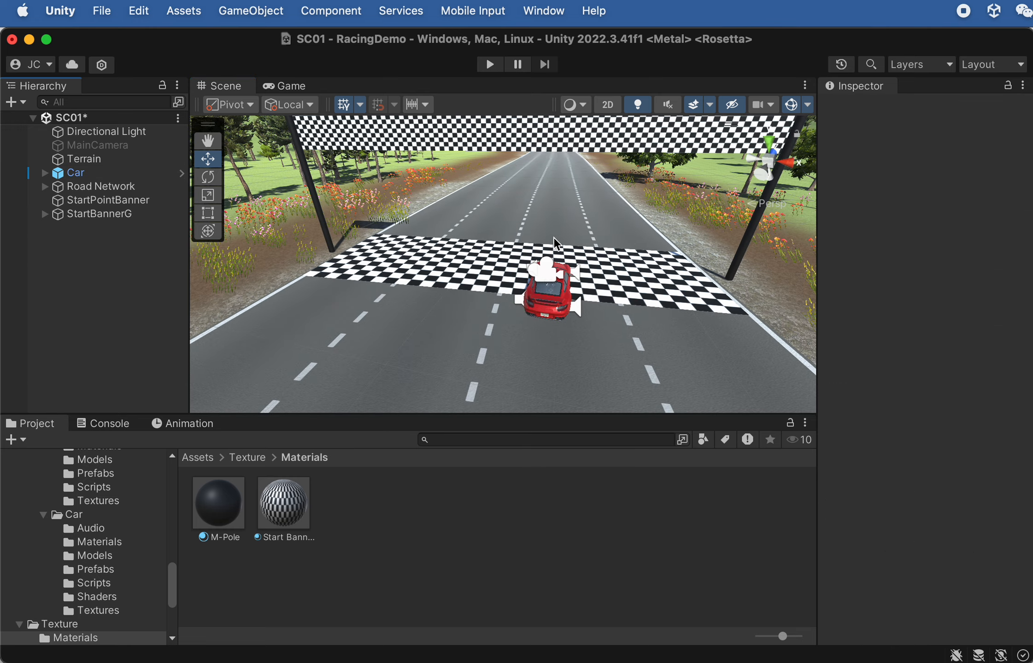
{"action": "middle_click_drag", "start_coordinate": [618, 196], "coordinate": [549, 281]}
{"action": "scroll", "coordinate": [555, 272], "scroll_direction": "down", "scroll_amount": 3}
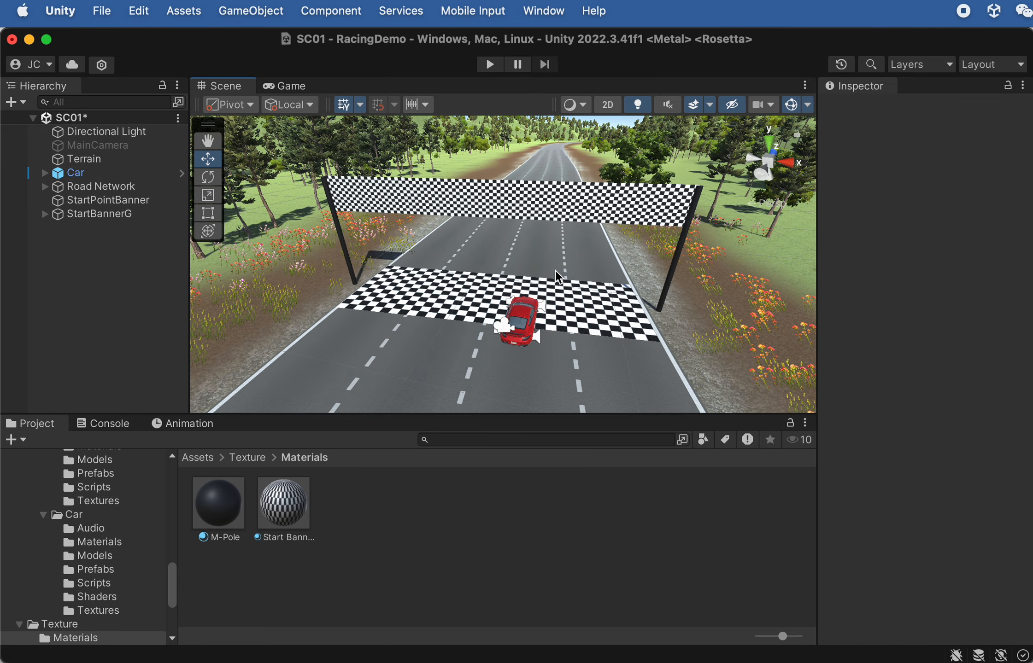
{"action": "scroll", "coordinate": [555, 270], "scroll_direction": "down", "scroll_amount": 5}
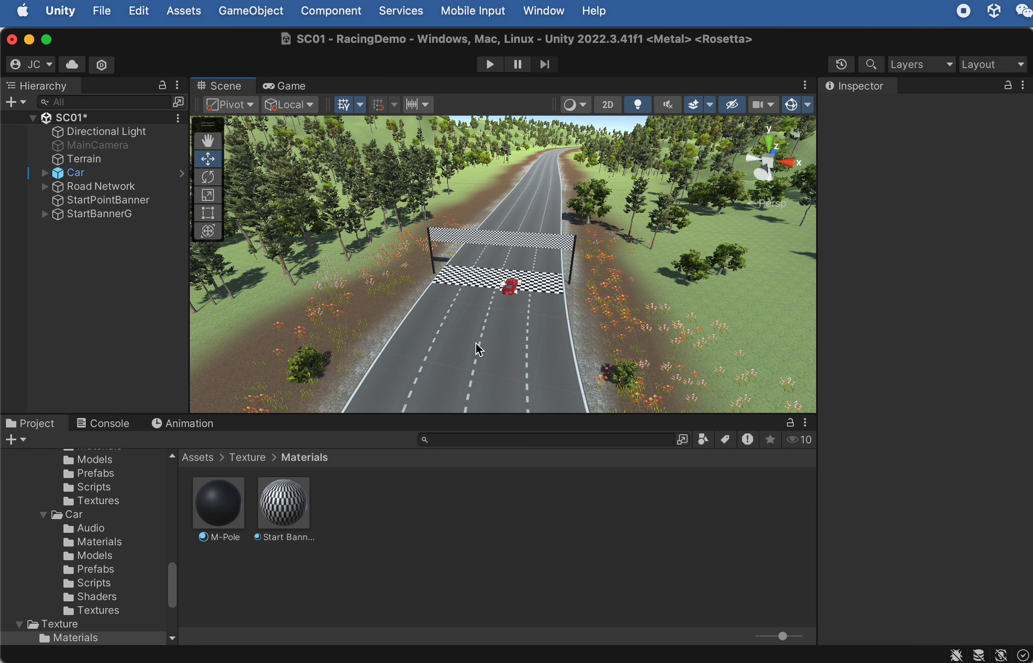
{"action": "left_click", "coordinate": [249, 458]}
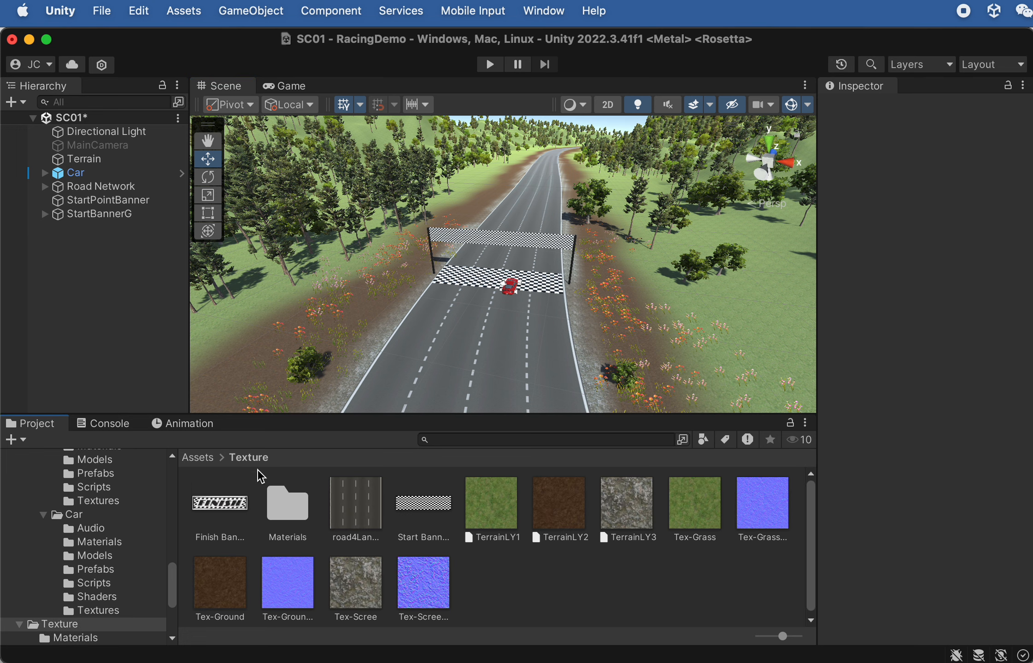
{"action": "left_click", "coordinate": [205, 516]}
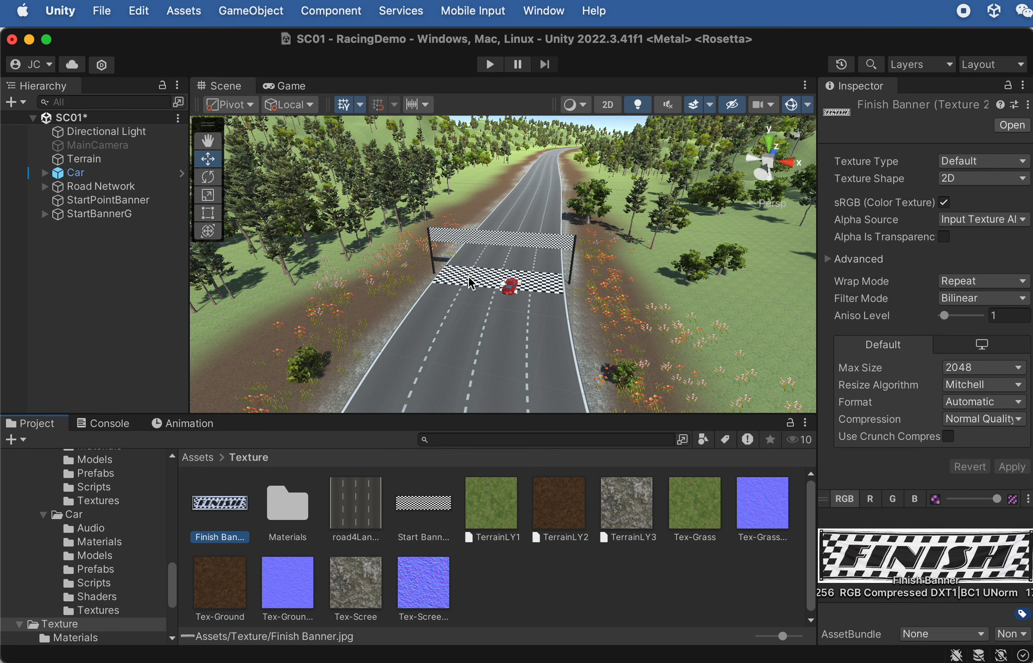
Duplicate StartPointBanner and StartBannerG, and place the StartPointBanner copy directly below StartBannerG in the hierarchy.
{"action": "left_click", "coordinate": [108, 203]}
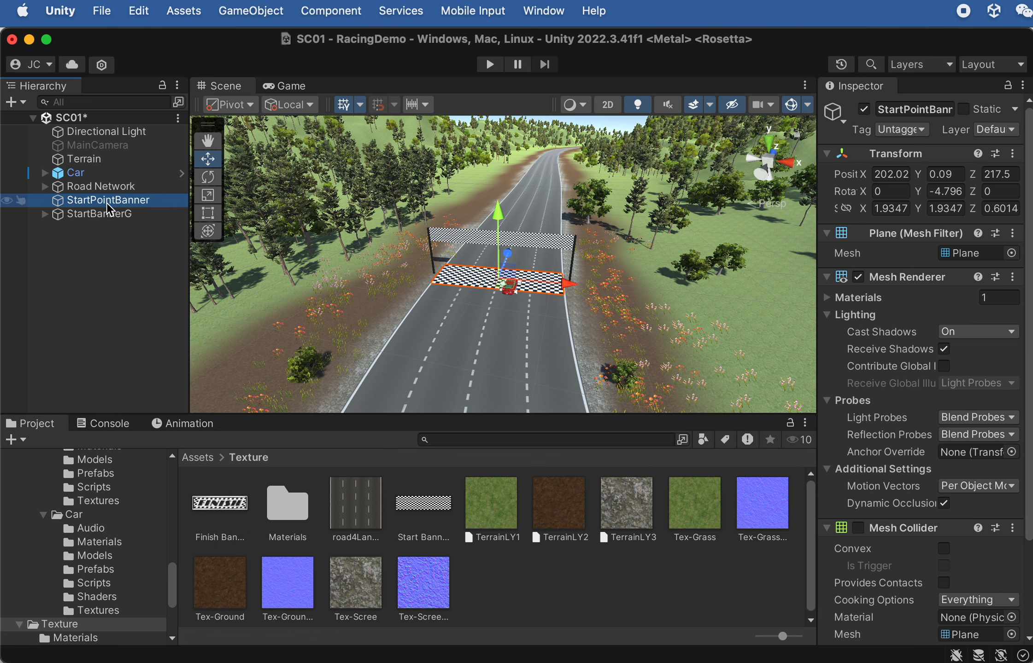
{"action": "left_click", "coordinate": [105, 215], "text": "shift"}
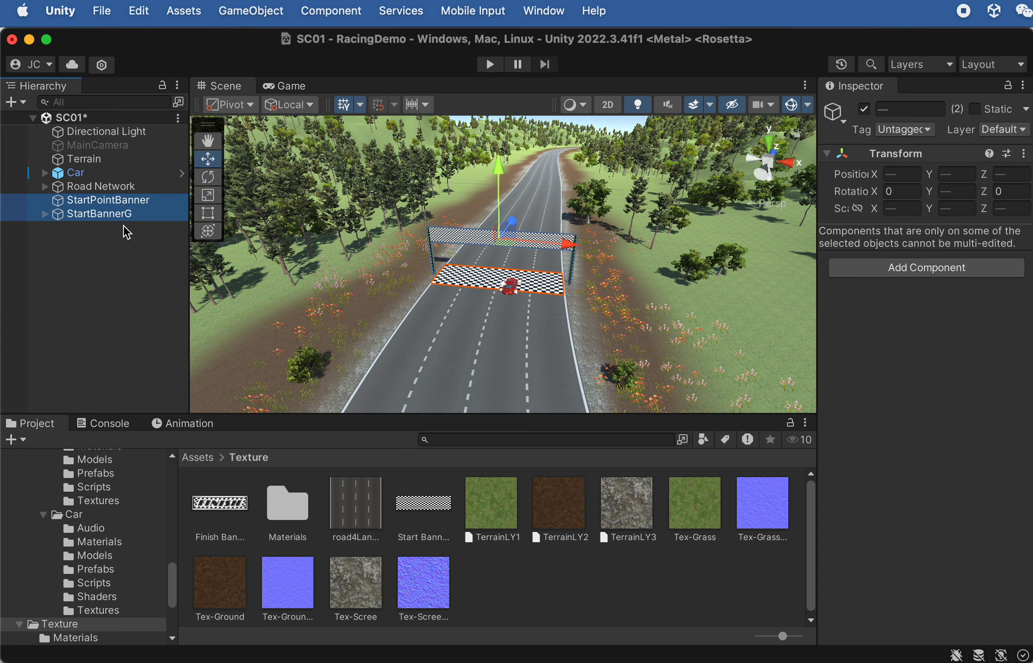
{"action": "key", "text": "super+d"}
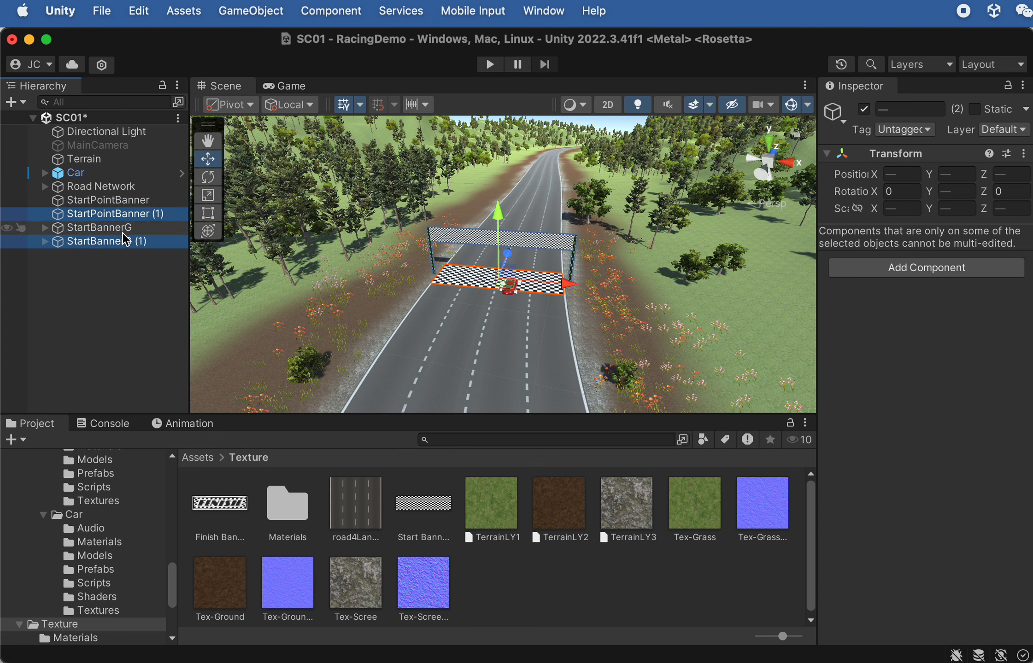
{"action": "left_click", "coordinate": [123, 263]}
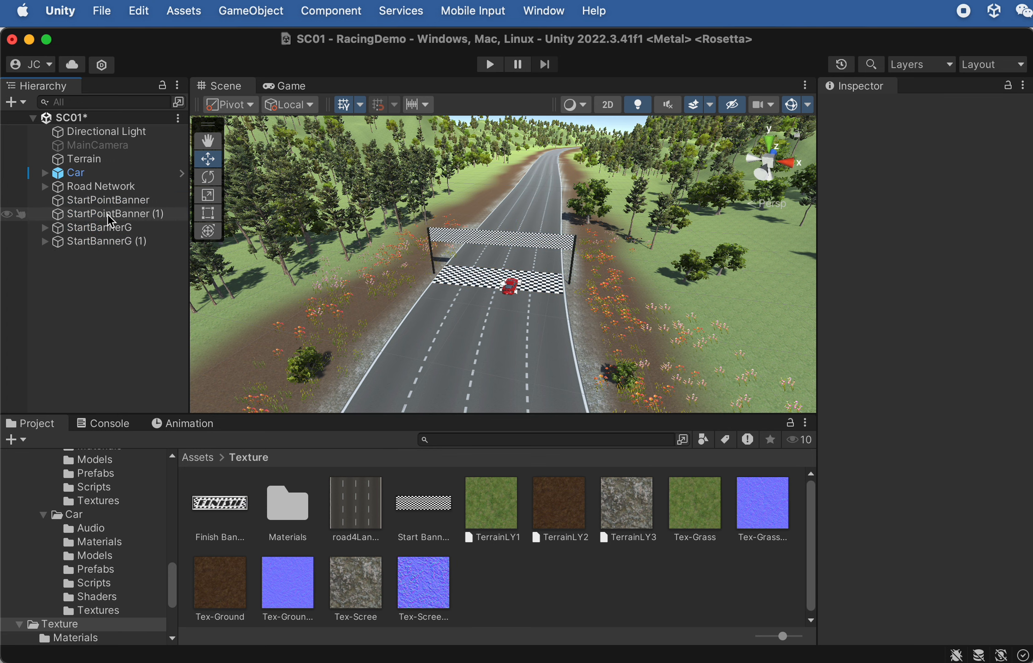
{"action": "left_click_drag", "start_coordinate": [106, 213], "coordinate": [99, 235]}
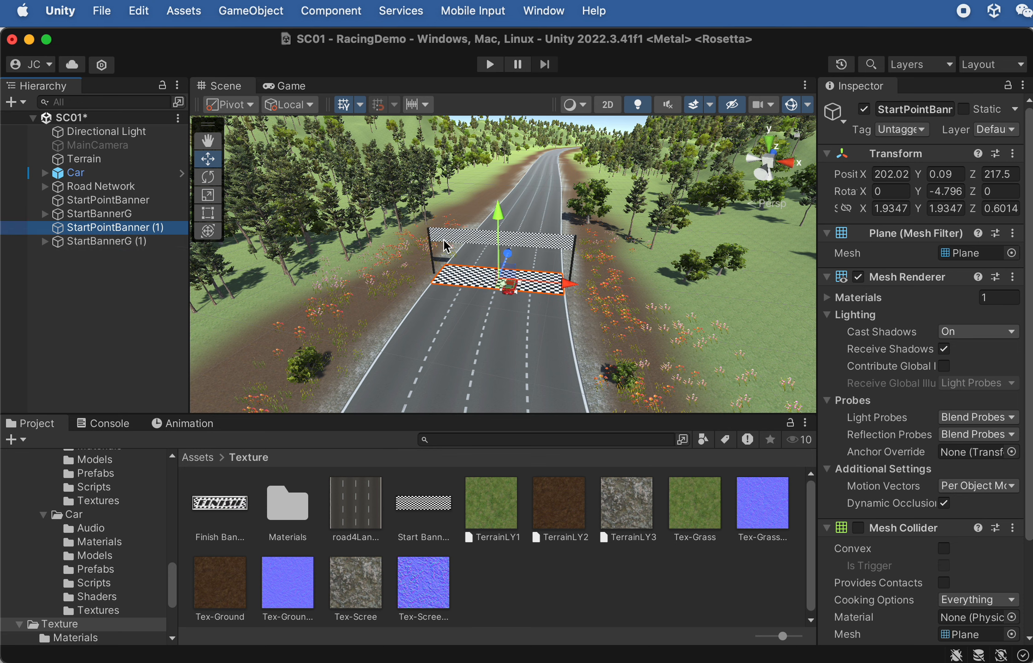
{"action": "left_click", "coordinate": [96, 242], "text": "shift"}
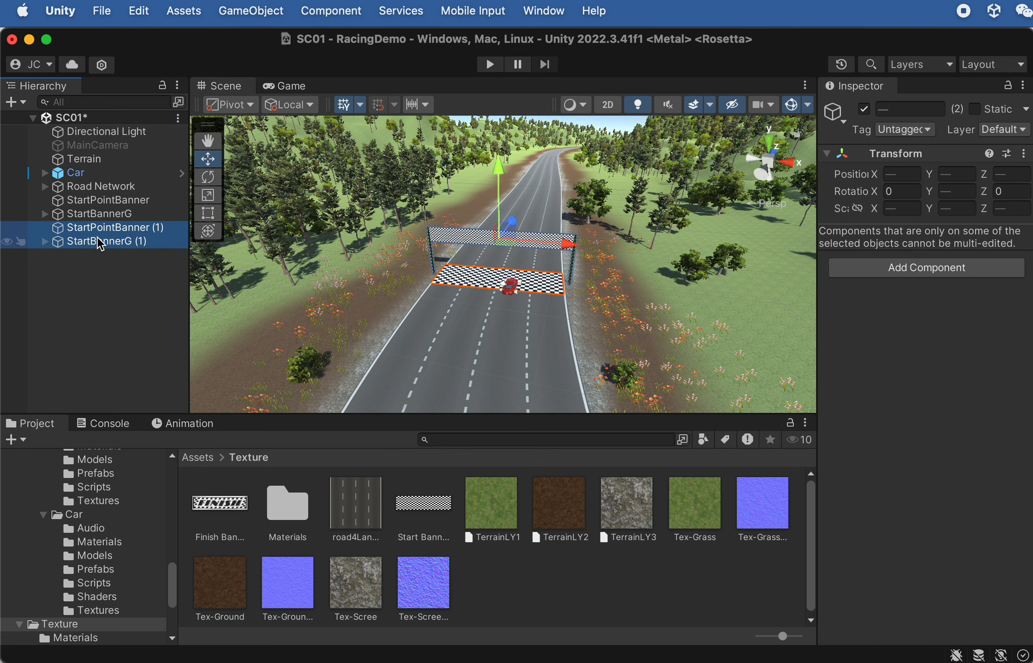
Rename the StartPointBanner copy as FinishPointBanner.
{"action": "left_click", "coordinate": [97, 230]}
{"action": "left_click", "coordinate": [96, 229]}
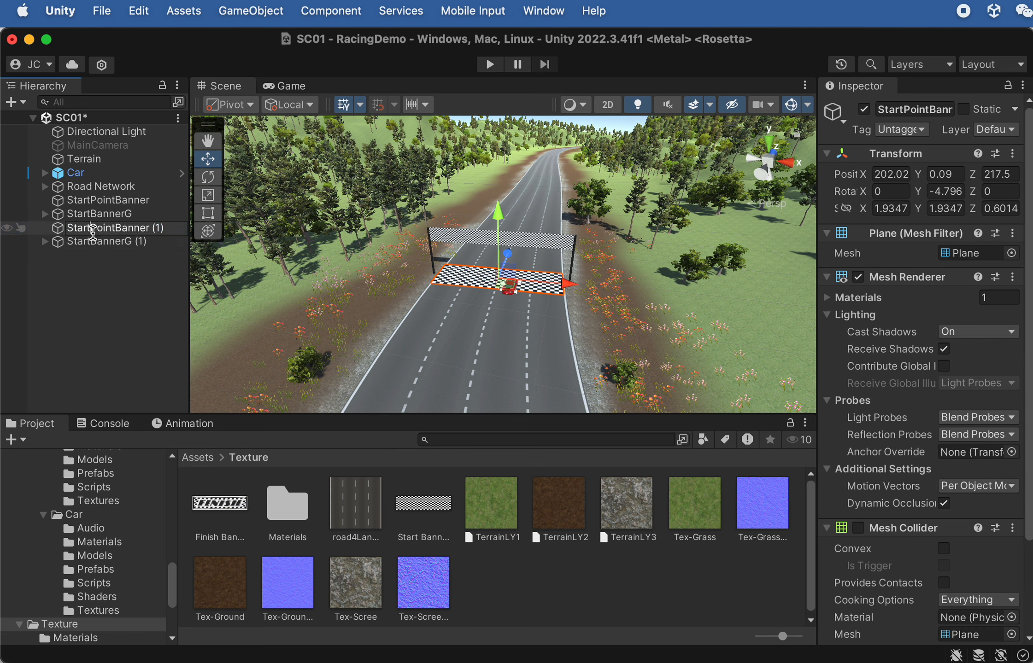
{"action": "left_click_drag", "start_coordinate": [84, 229], "coordinate": [64, 231]}
{"action": "type", "text": "Finish"}
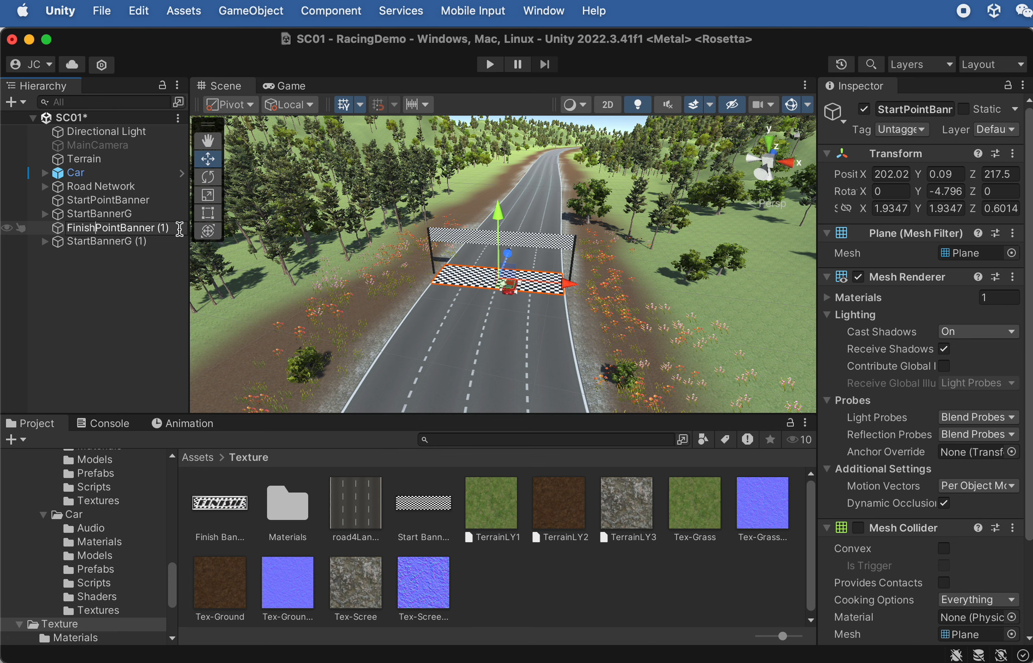
{"action": "left_click_drag", "start_coordinate": [157, 229], "coordinate": [195, 233]}
{"action": "key", "text": "BackSpace"}
{"action": "key", "text": "BackSpace"}
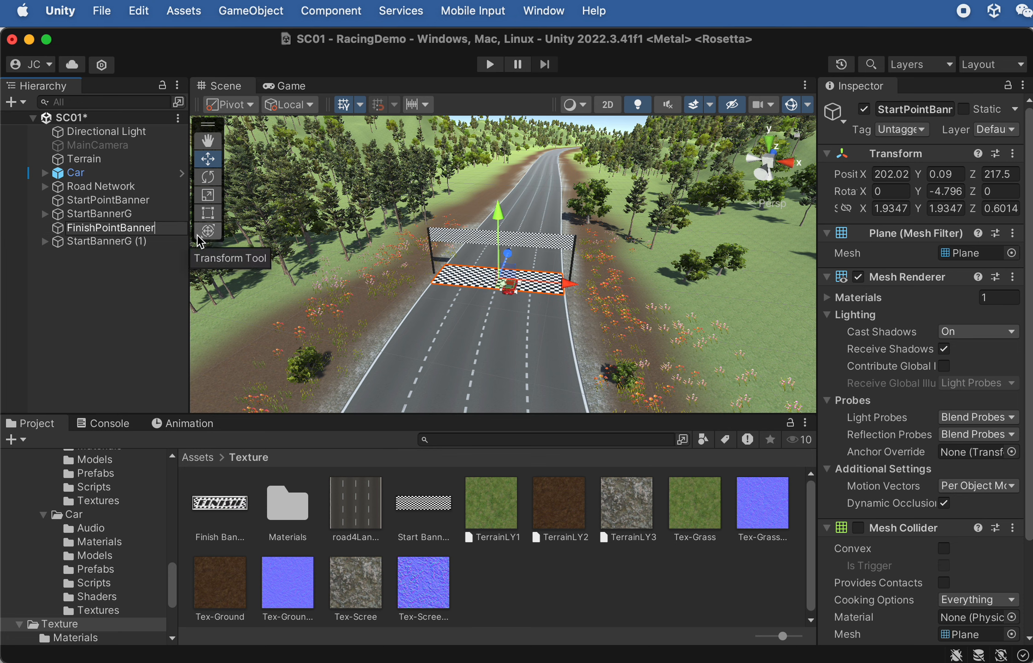
Rename the StartBannerG copy as FinishBannerG.
{"action": "left_click", "coordinate": [119, 242]}
{"action": "left_click", "coordinate": [121, 243]}
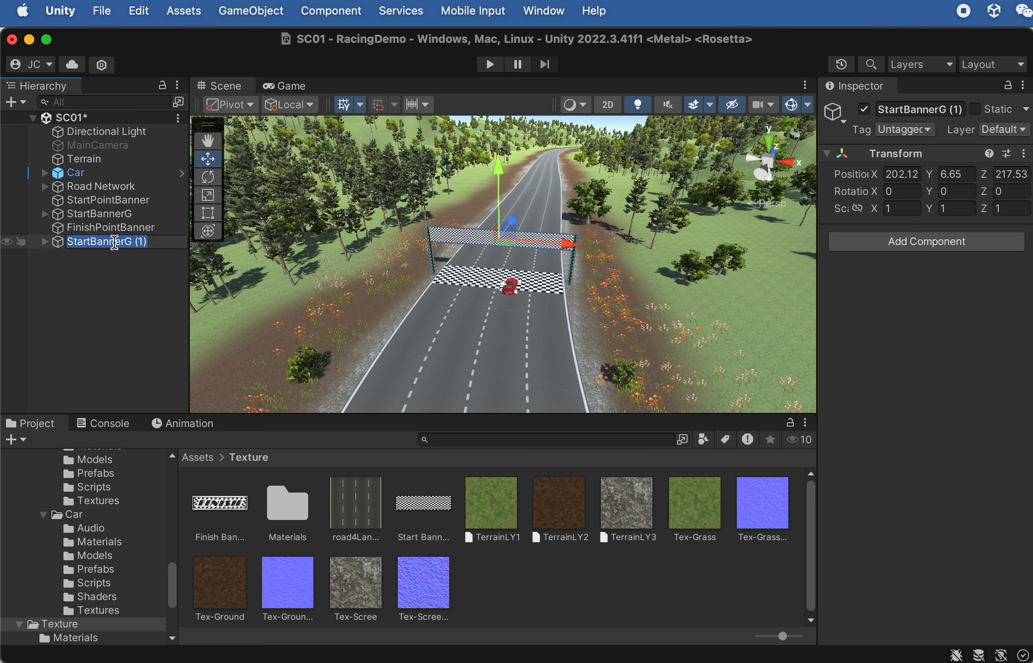
{"action": "left_click", "coordinate": [132, 244]}
{"action": "key", "text": "BackSpace"}
{"action": "key", "text": "BackSpace"}
{"action": "key", "text": "BackSpace"}
{"action": "key", "text": "BackSpace"}
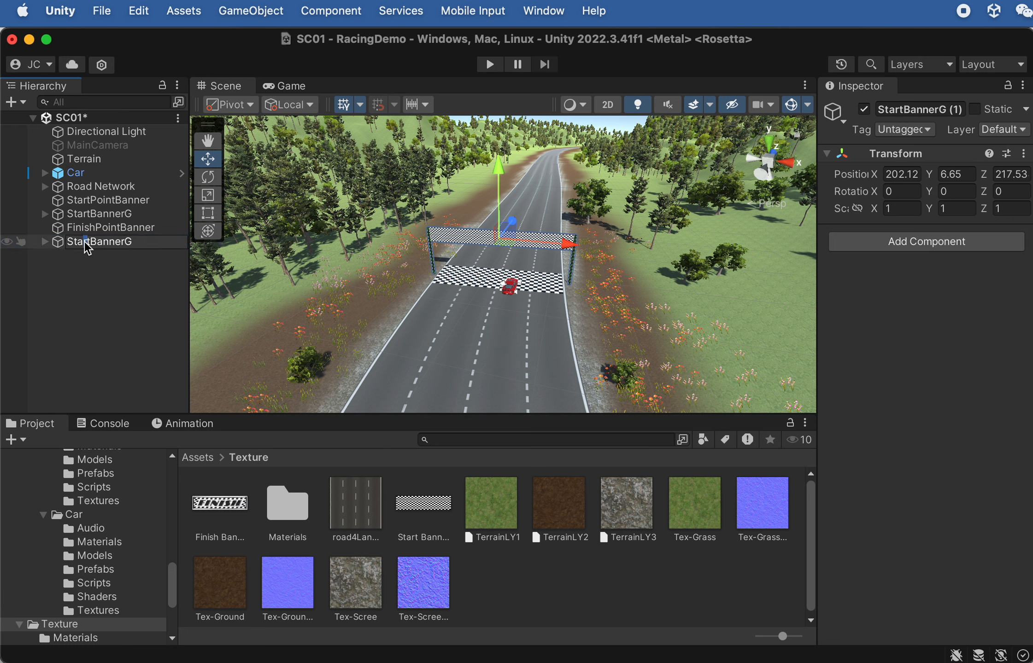
{"action": "left_click_drag", "start_coordinate": [84, 242], "coordinate": [71, 242]}
{"action": "type", "text": "Finish"}
{"action": "double_click", "coordinate": [104, 241]}
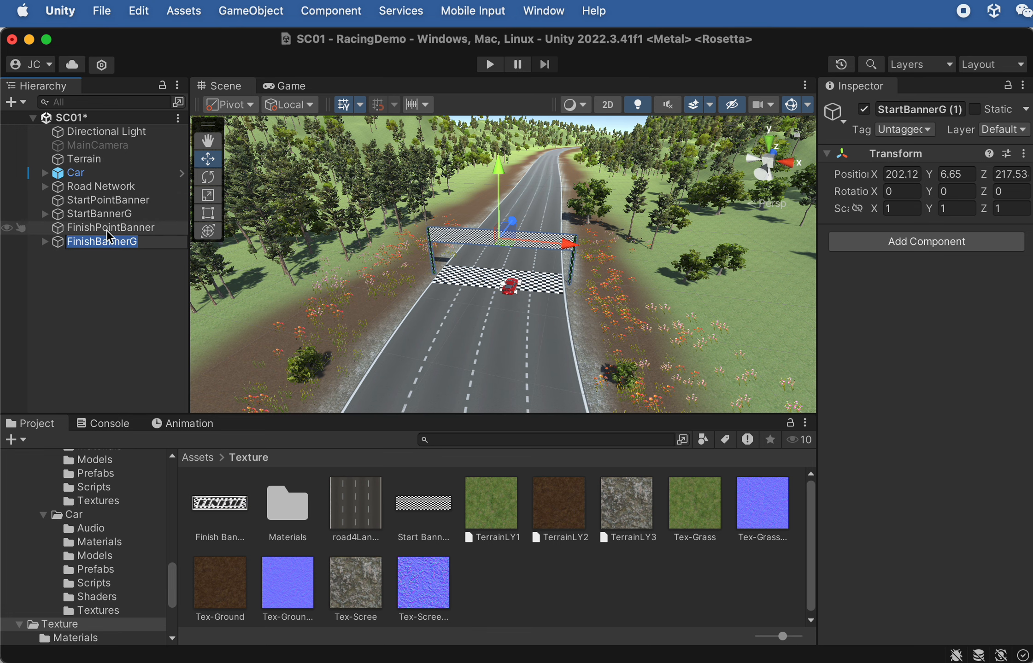
Move FinishPointBanner and FinishBannerG together to the road on the opposite side of the track, at about X 839, Z 271.
{"action": "left_click", "coordinate": [108, 228], "text": "shift"}
{"action": "scroll", "coordinate": [423, 249], "scroll_direction": "down", "scroll_amount": 1}
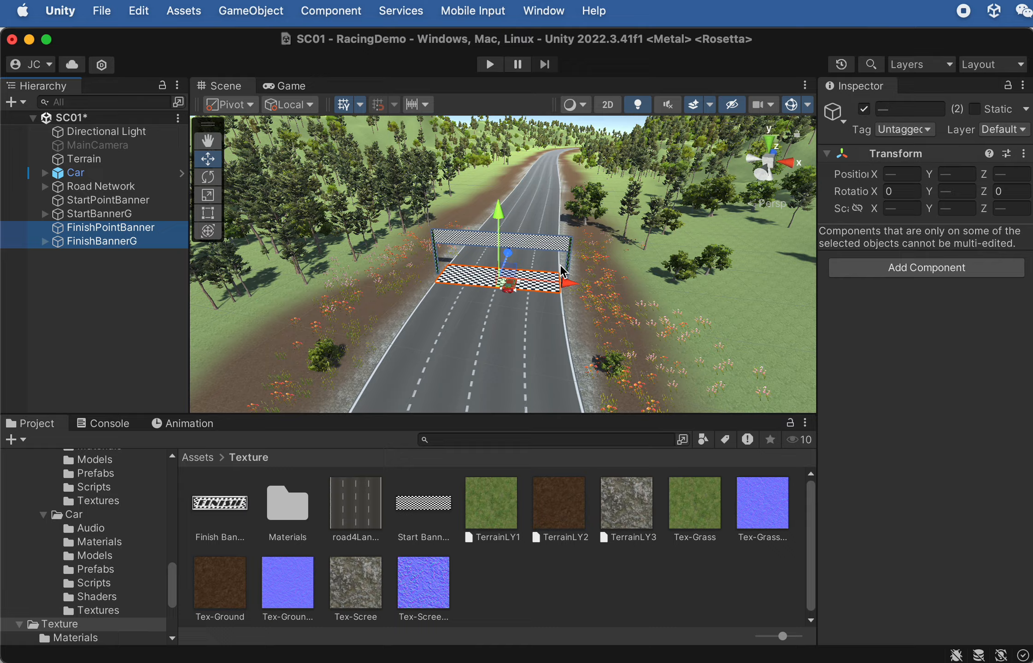
{"action": "scroll", "coordinate": [561, 272], "scroll_direction": "down", "scroll_amount": 3}
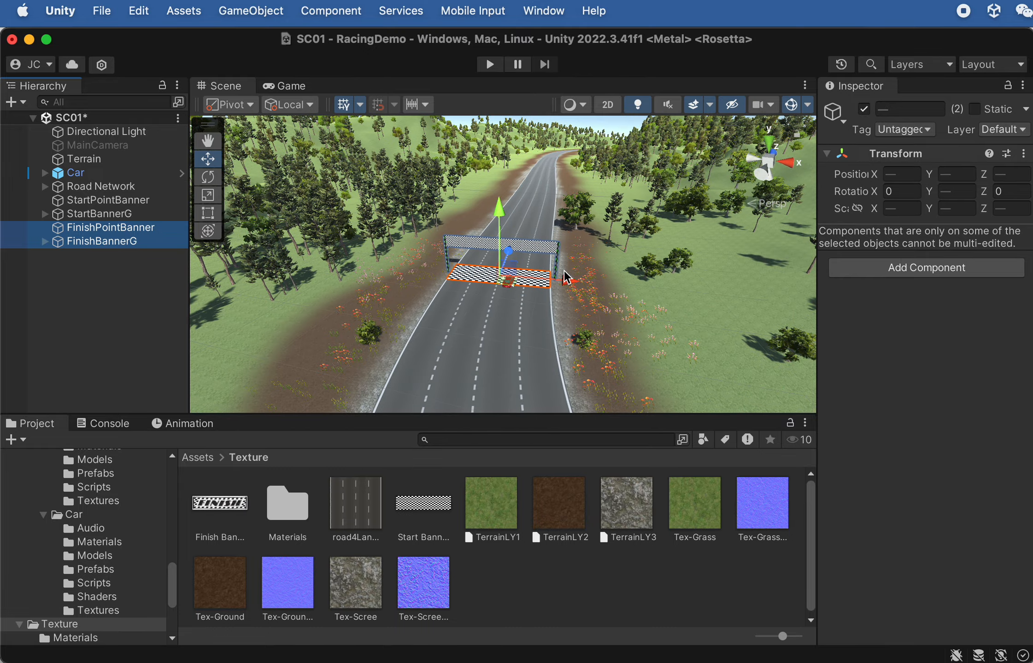
{"action": "middle_click_drag", "start_coordinate": [694, 263], "coordinate": [486, 271]}
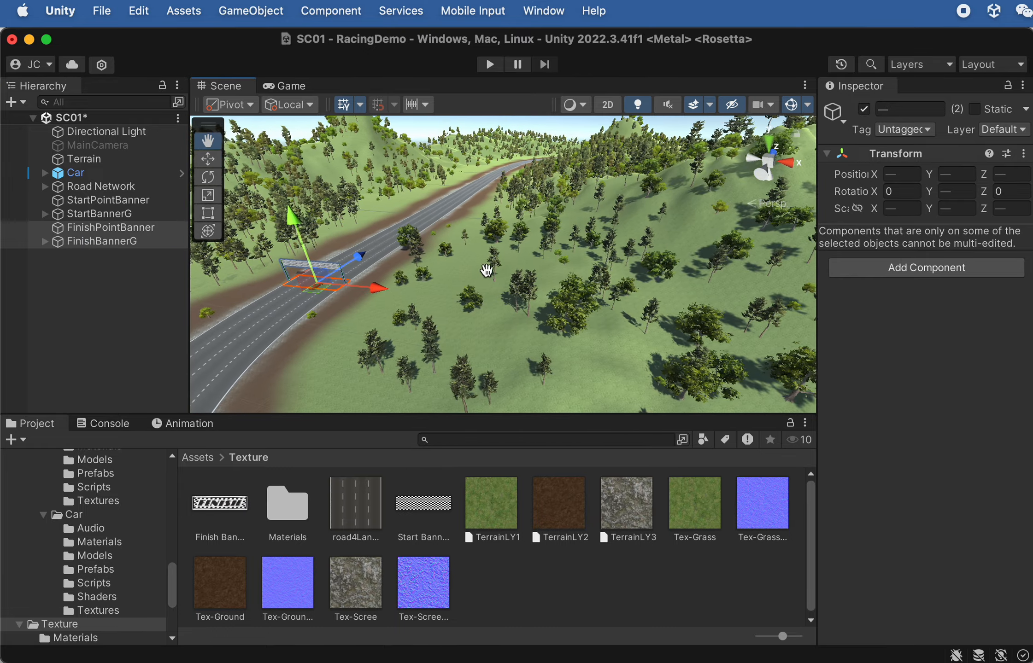
{"action": "scroll", "coordinate": [454, 269], "scroll_direction": "down", "scroll_amount": 2}
{"action": "left_click_drag", "start_coordinate": [561, 276], "coordinate": [654, 339], "text": "alt"}
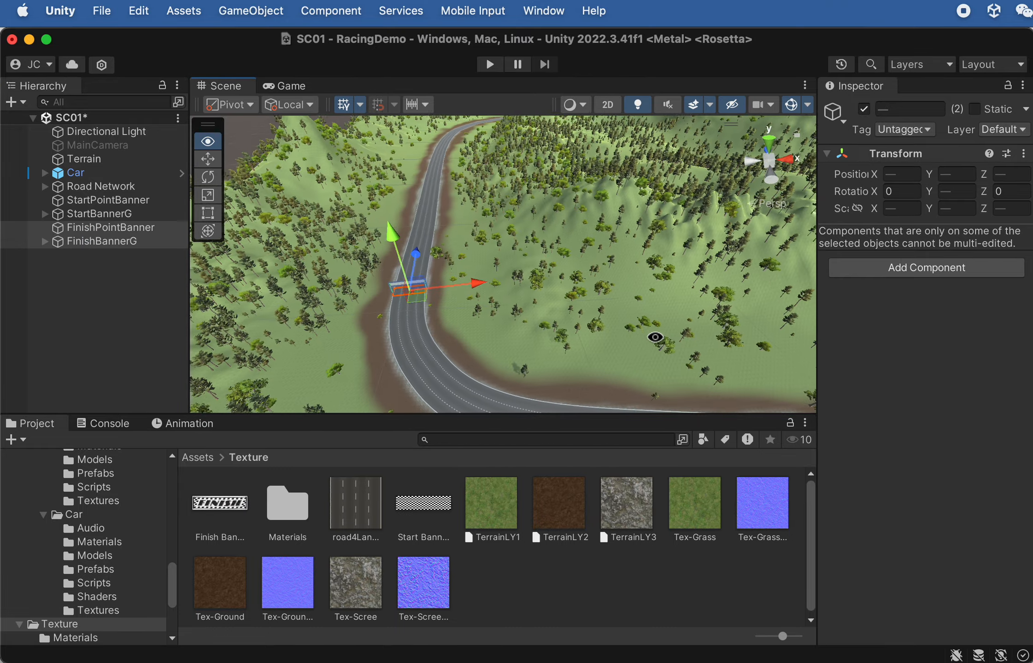
{"action": "scroll", "coordinate": [623, 292], "scroll_direction": "down", "scroll_amount": 3}
{"action": "middle_click_drag", "start_coordinate": [635, 260], "coordinate": [456, 315]}
{"action": "scroll", "coordinate": [473, 312], "scroll_direction": "down", "scroll_amount": 1}
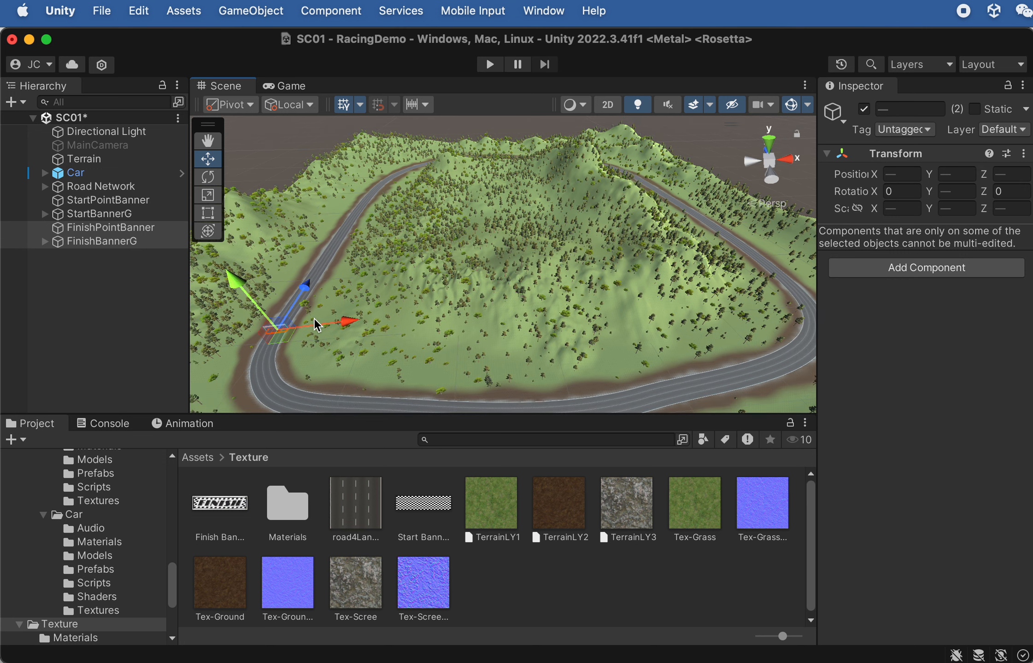
{"action": "left_click_drag", "start_coordinate": [346, 327], "coordinate": [831, 289]}
{"action": "key", "text": "f"}
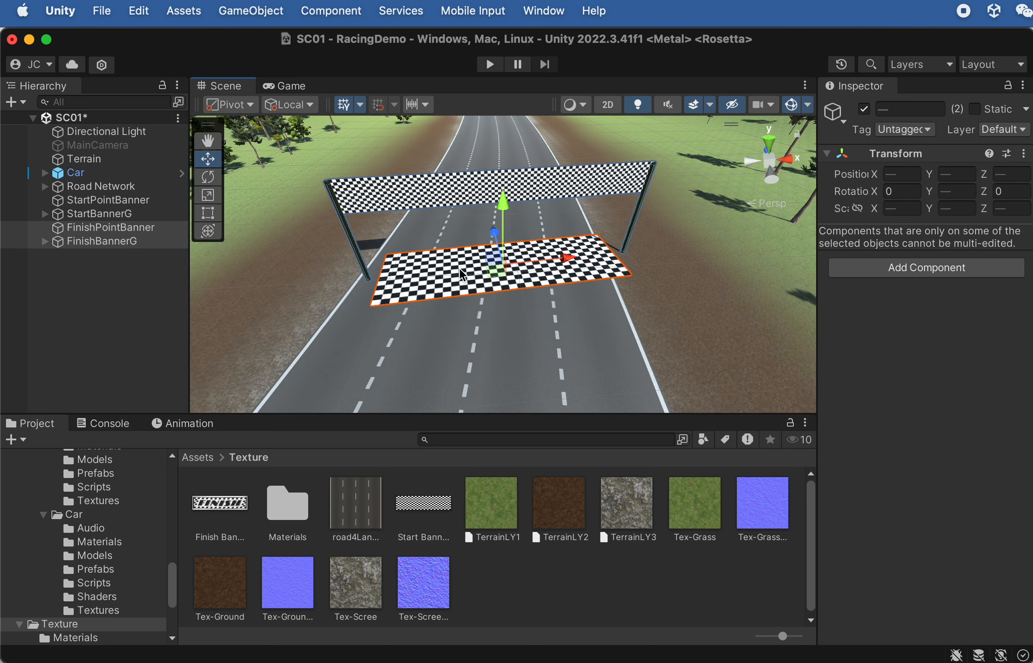
{"action": "left_click_drag", "start_coordinate": [529, 237], "coordinate": [501, 231], "text": "alt"}
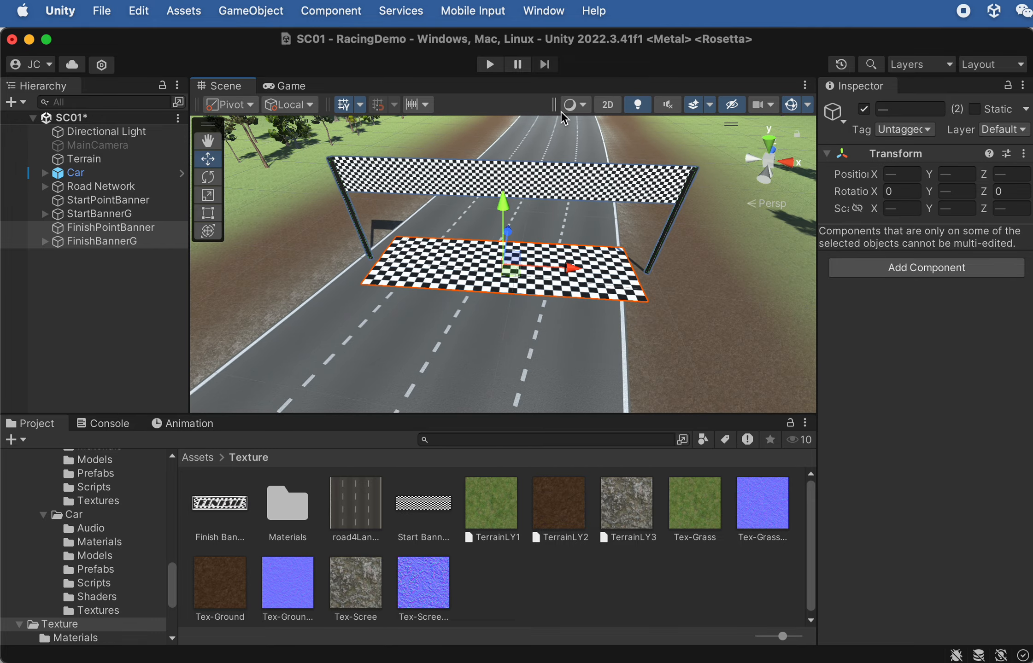
{"action": "left_click_drag", "start_coordinate": [548, 220], "coordinate": [436, 234], "text": "alt"}
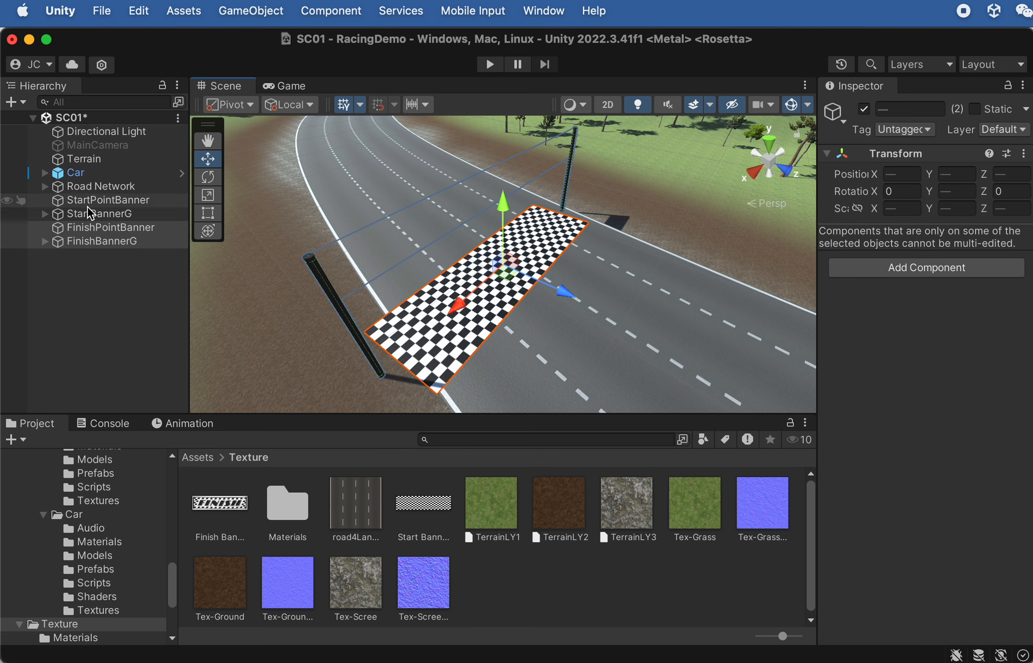
Rotate FinishPointBanner and FinishBannerG together about half a turn around the vertical axis so they span squarely across the road.
{"action": "left_click", "coordinate": [110, 243]}
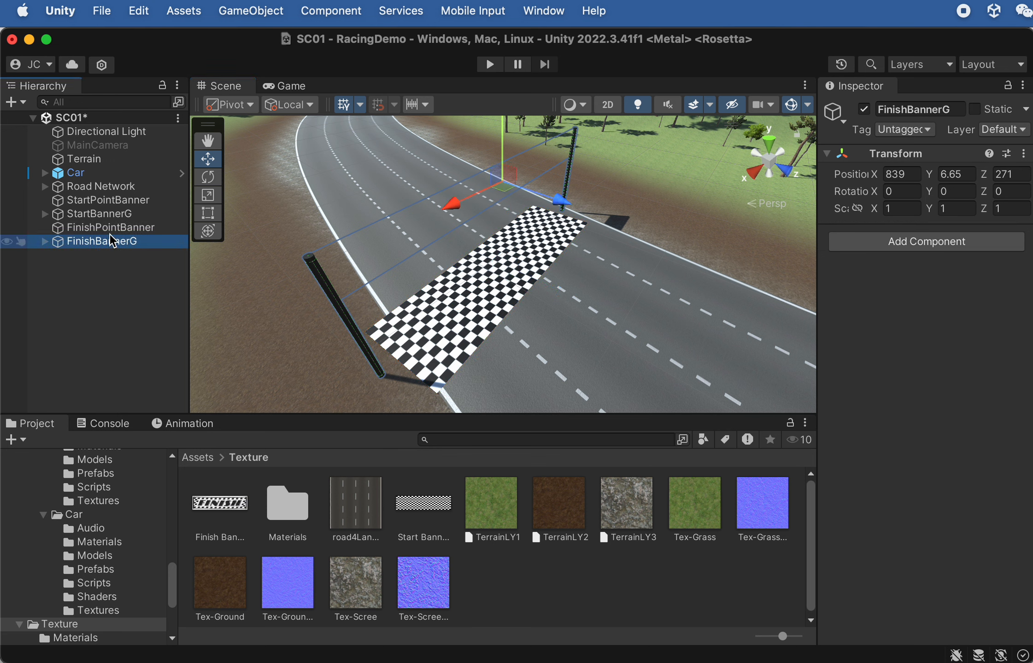
{"action": "left_click", "coordinate": [388, 235]}
{"action": "left_click", "coordinate": [124, 228]}
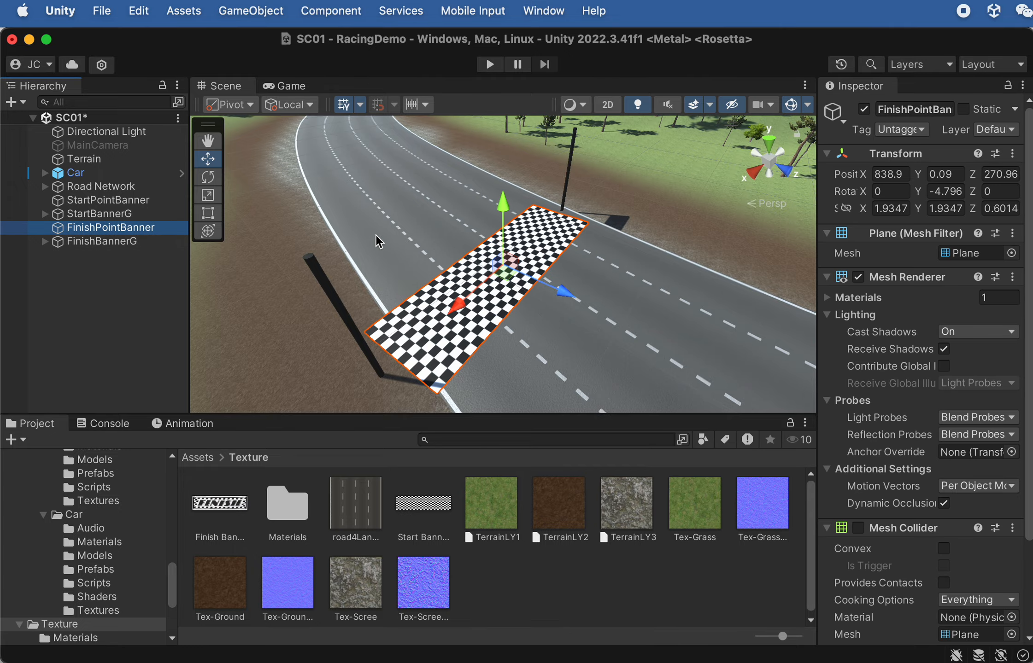
{"action": "left_click_drag", "start_coordinate": [349, 261], "coordinate": [686, 206], "text": "alt"}
{"action": "left_click_drag", "start_coordinate": [610, 191], "coordinate": [216, 251], "text": "alt"}
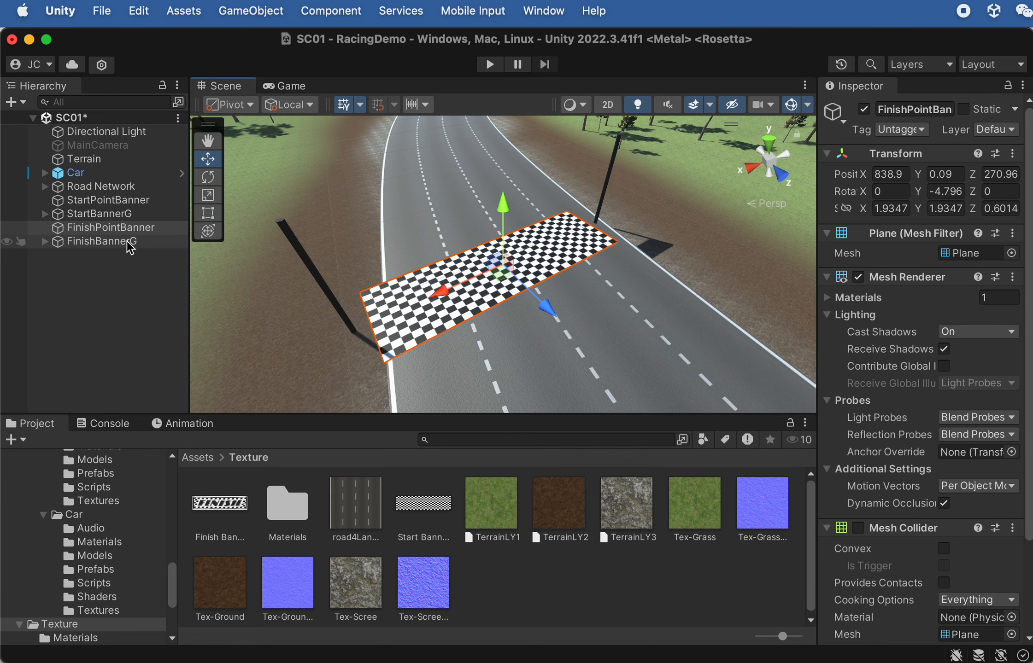
{"action": "left_click", "coordinate": [127, 241], "text": "shift"}
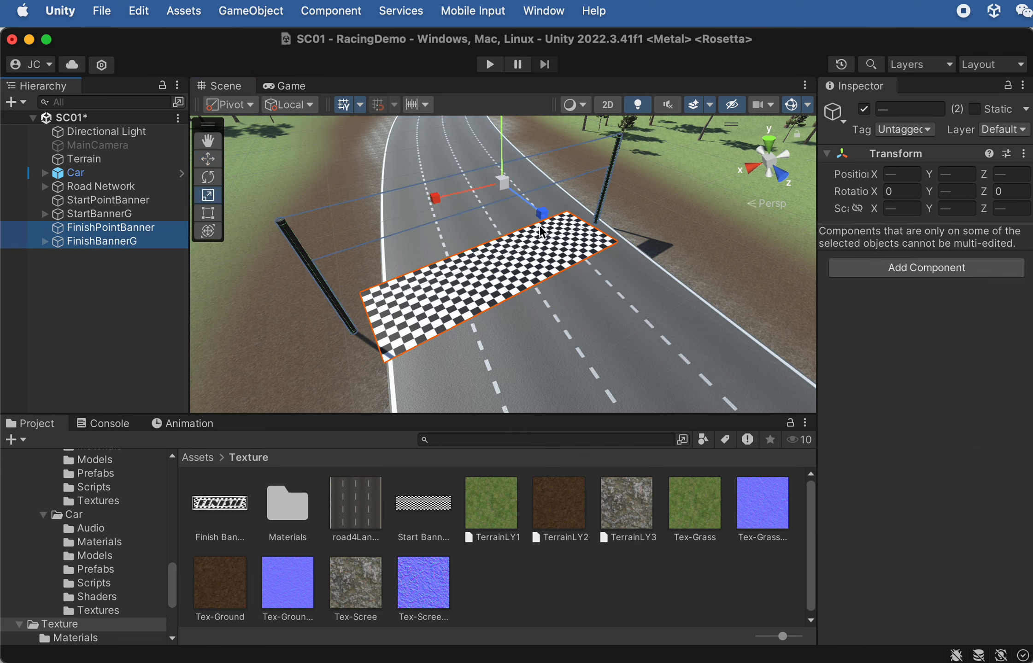
{"action": "key", "text": "e"}
{"action": "left_click_drag", "start_coordinate": [547, 212], "coordinate": [317, 241]}
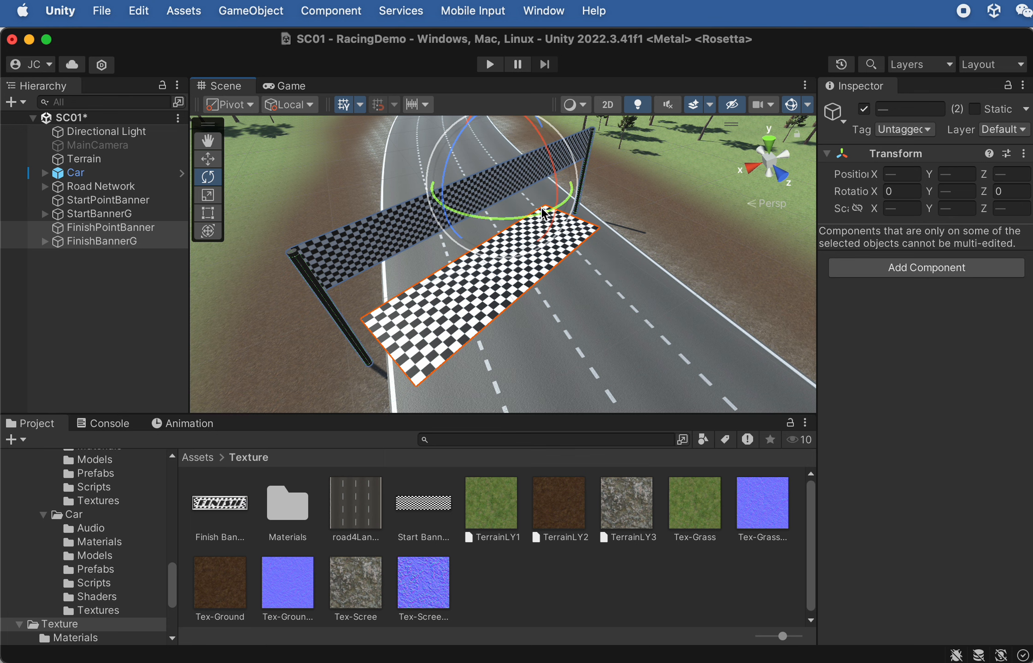
{"action": "left_click_drag", "start_coordinate": [523, 217], "coordinate": [429, 225]}
{"action": "key", "text": "w"}
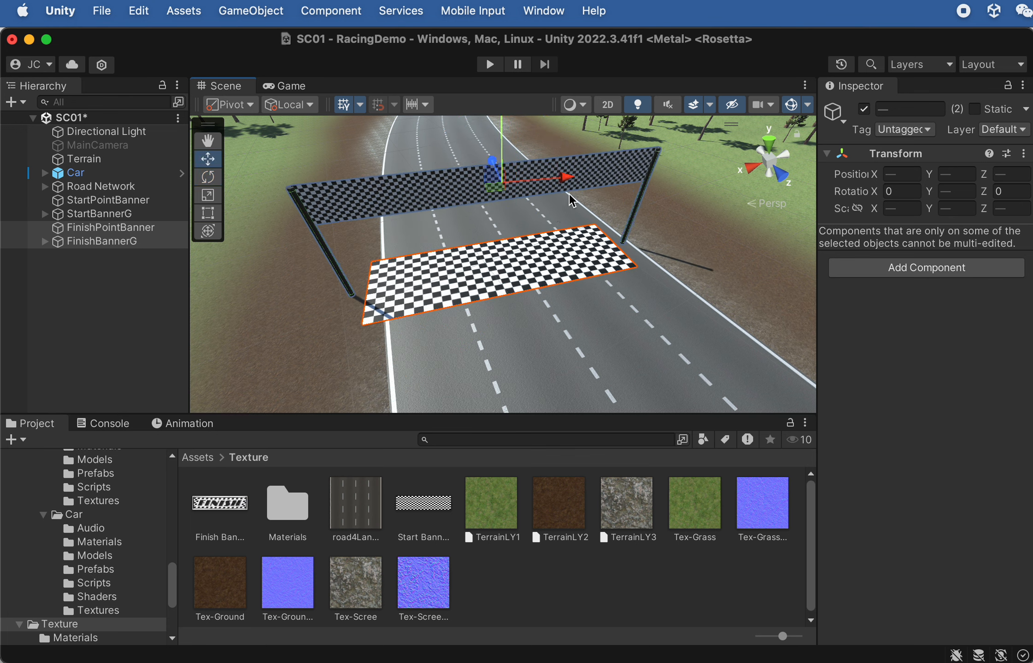
Shift FinishPointBanner and FinishBannerG slightly sideways to centre them on the road, and check their placement on the track.
{"action": "mouse_move", "coordinate": [566, 177]}
{"action": "left_mouse_down"}
{"action": "mouse_move", "coordinate": [600, 175]}
{"action": "mouse_move", "coordinate": [586, 177]}
{"action": "left_mouse_up"}
{"action": "scroll", "coordinate": [437, 219], "scroll_direction": "down", "scroll_amount": 5}
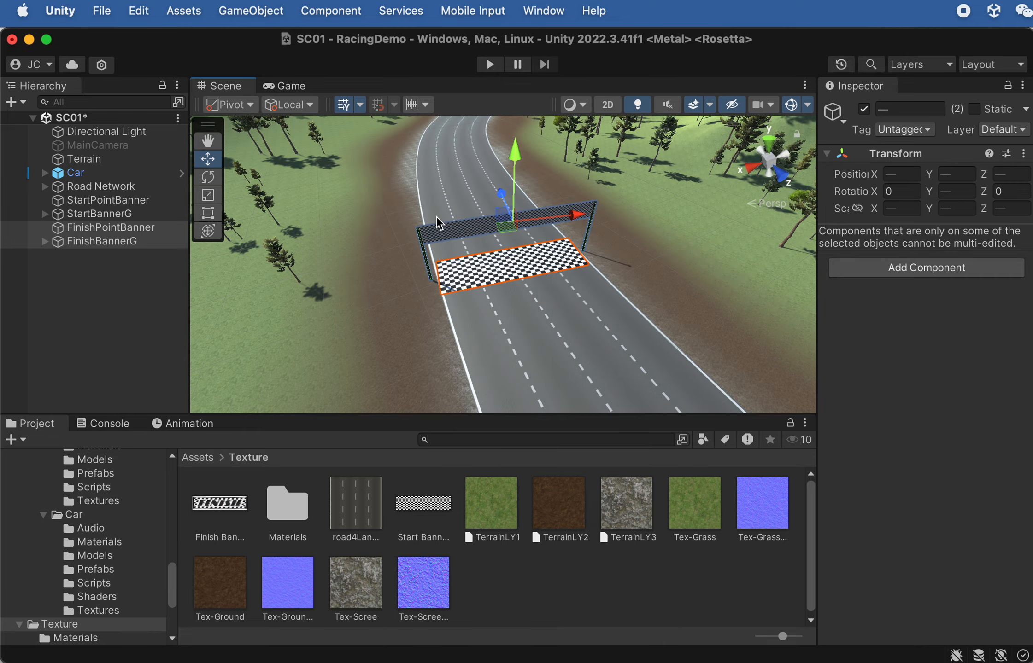
{"action": "scroll", "coordinate": [438, 223], "scroll_direction": "down", "scroll_amount": 10}
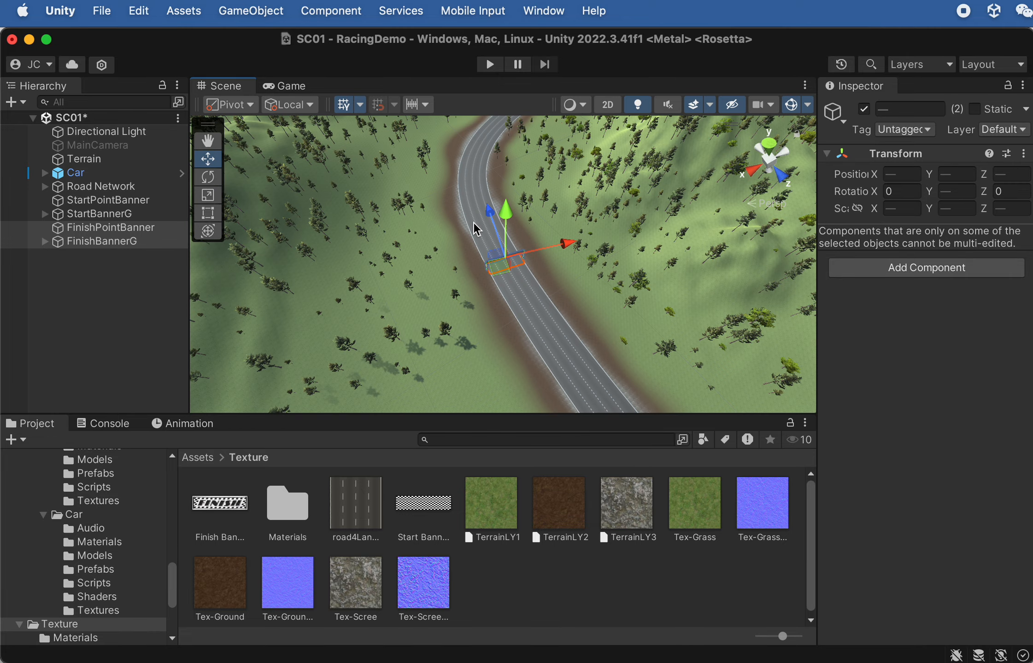
{"action": "scroll", "coordinate": [488, 250], "scroll_direction": "down", "scroll_amount": 10}
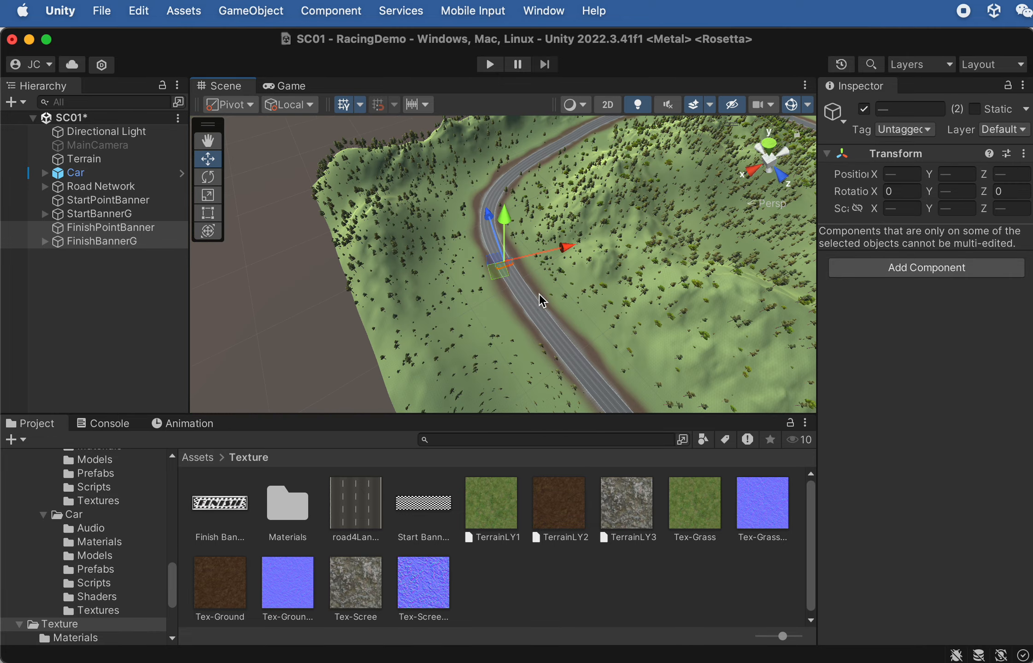
{"action": "scroll", "coordinate": [539, 294], "scroll_direction": "up", "scroll_amount": 15}
{"action": "left_click_drag", "start_coordinate": [566, 298], "coordinate": [527, 167], "text": "alt"}
{"action": "scroll", "coordinate": [507, 228], "scroll_direction": "up", "scroll_amount": 8}
{"action": "middle_click_drag", "start_coordinate": [524, 214], "coordinate": [517, 248]}
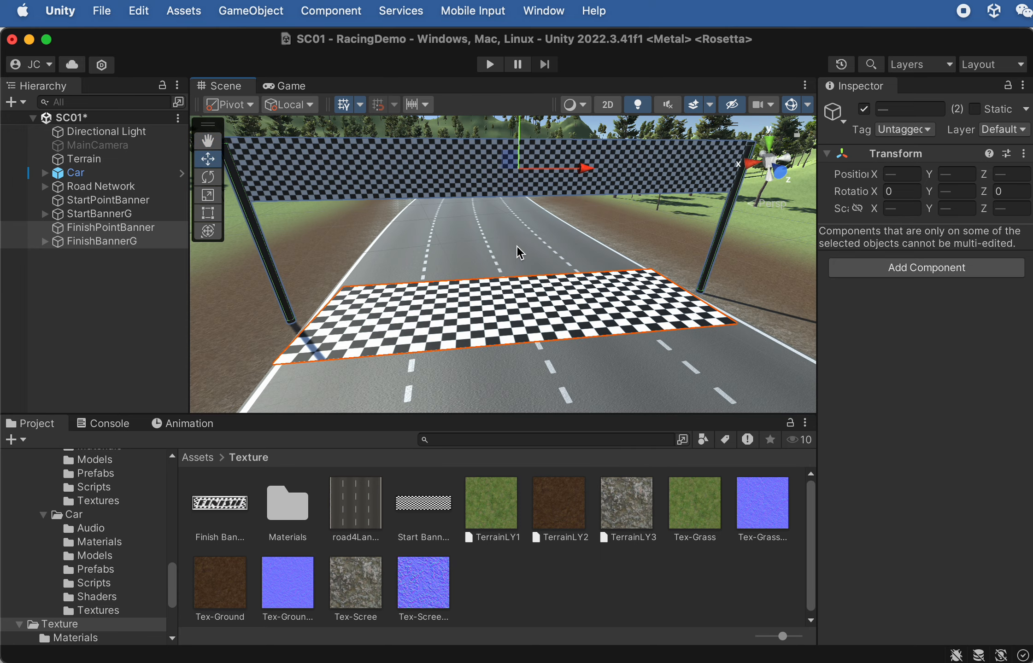
Apply the Finish Banner texture to the FinishPointBanner ground plane.
{"action": "left_click", "coordinate": [542, 309]}
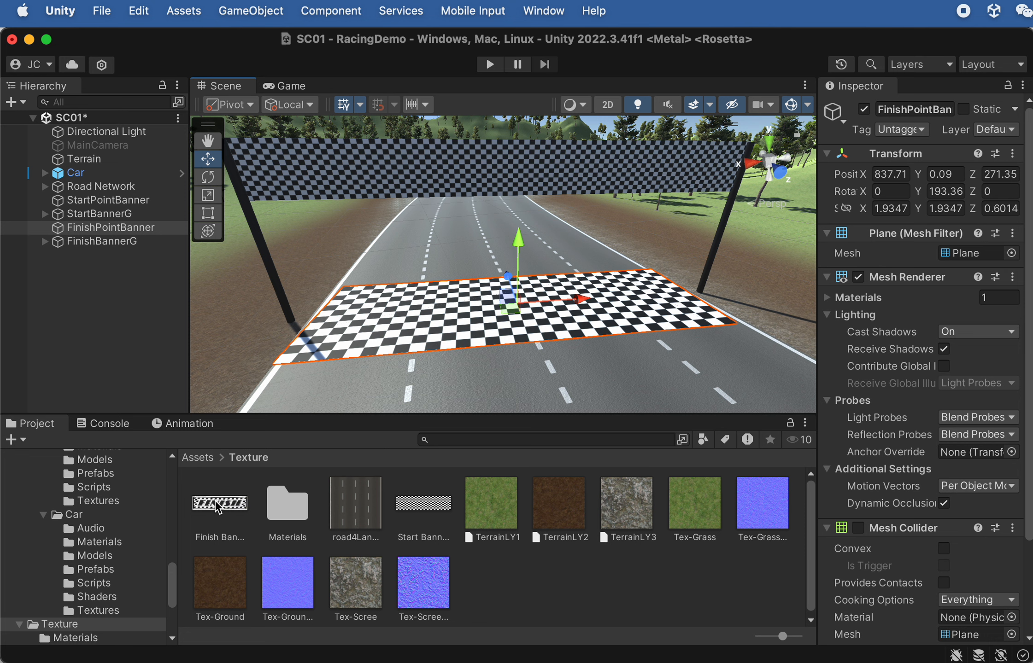
{"action": "left_click", "coordinate": [115, 228]}
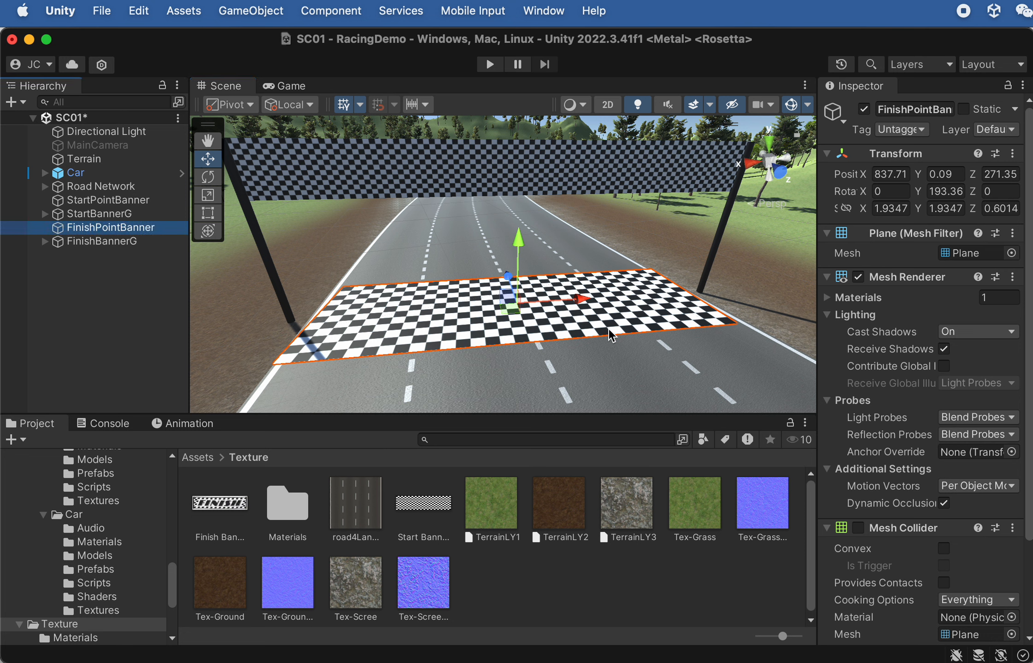
{"action": "left_click_drag", "start_coordinate": [220, 502], "coordinate": [98, 235]}
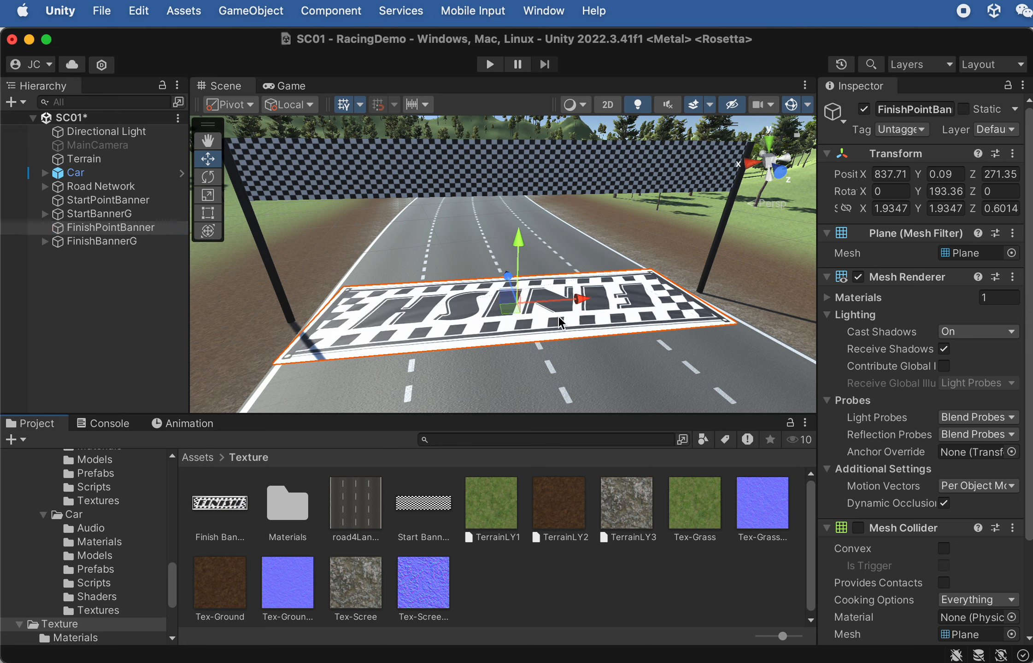
Rotate FinishPointBanner about half a turn around the vertical axis, to about Y 368.85, so FINISH reads correctly along the road.
{"action": "left_click", "coordinate": [171, 230]}
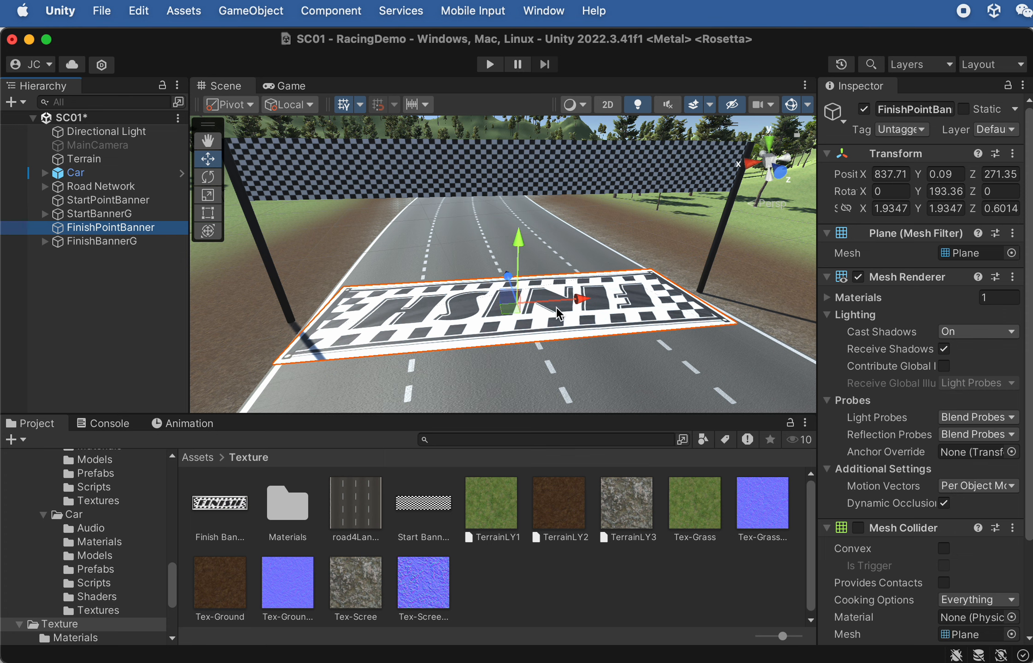
{"action": "key", "text": "e"}
{"action": "left_click_drag", "start_coordinate": [573, 336], "coordinate": [443, 434]}
{"action": "left_click_drag", "start_coordinate": [432, 427], "coordinate": [472, 328], "text": "alt"}
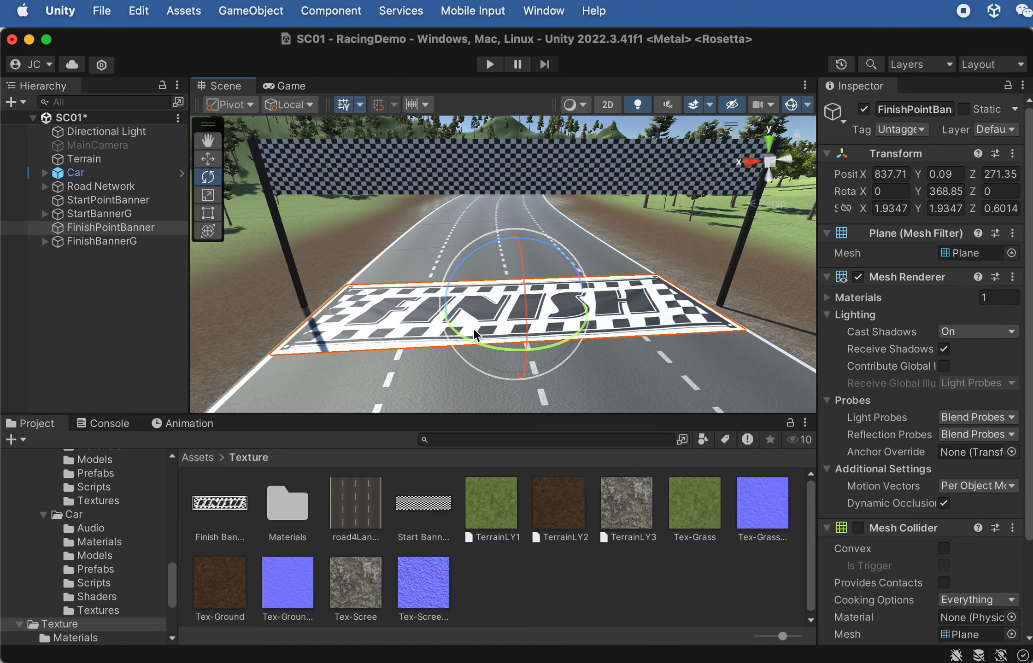
Apply the Finish Banner texture to the StartPointBanner (1) panel inside FinishBannerG.
{"action": "left_click_drag", "start_coordinate": [538, 333], "coordinate": [391, 276], "text": "alt"}
{"action": "left_click", "coordinate": [466, 163]}
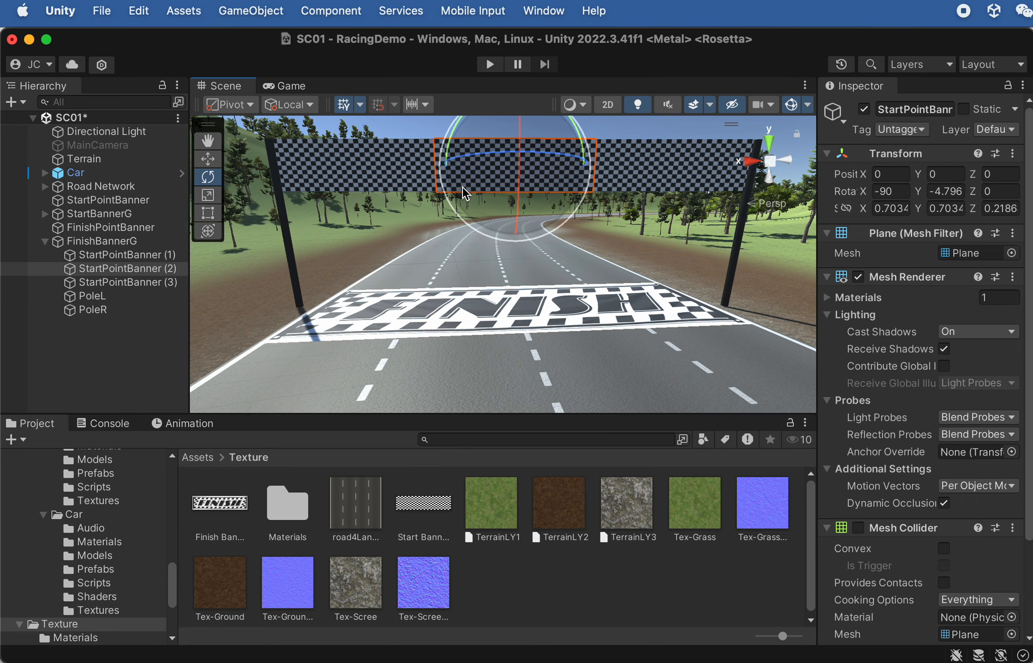
{"action": "left_click", "coordinate": [152, 256]}
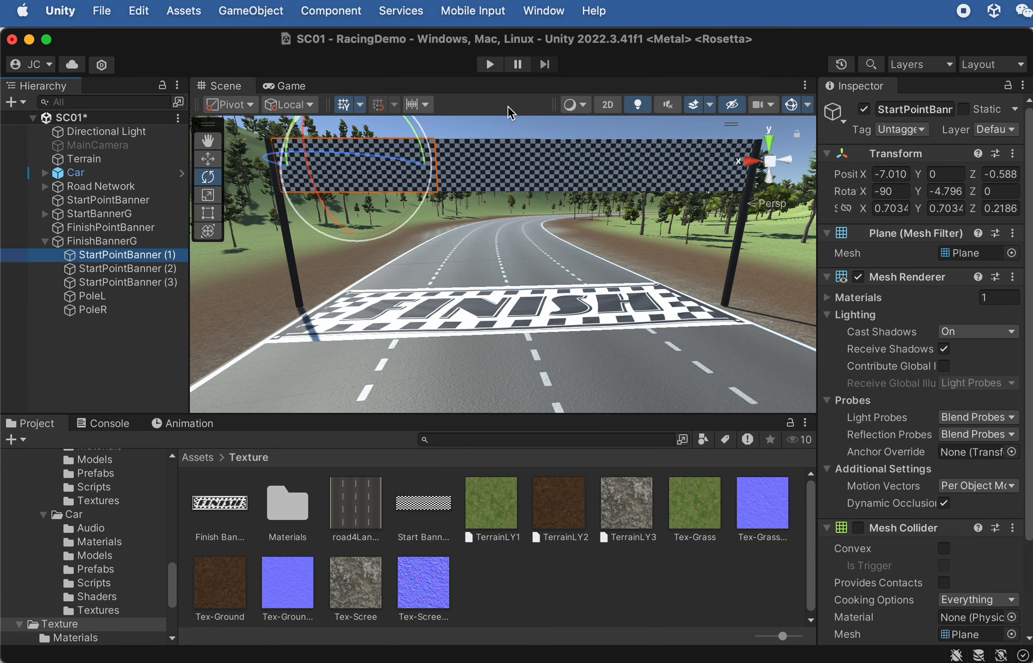
{"action": "left_click", "coordinate": [506, 578]}
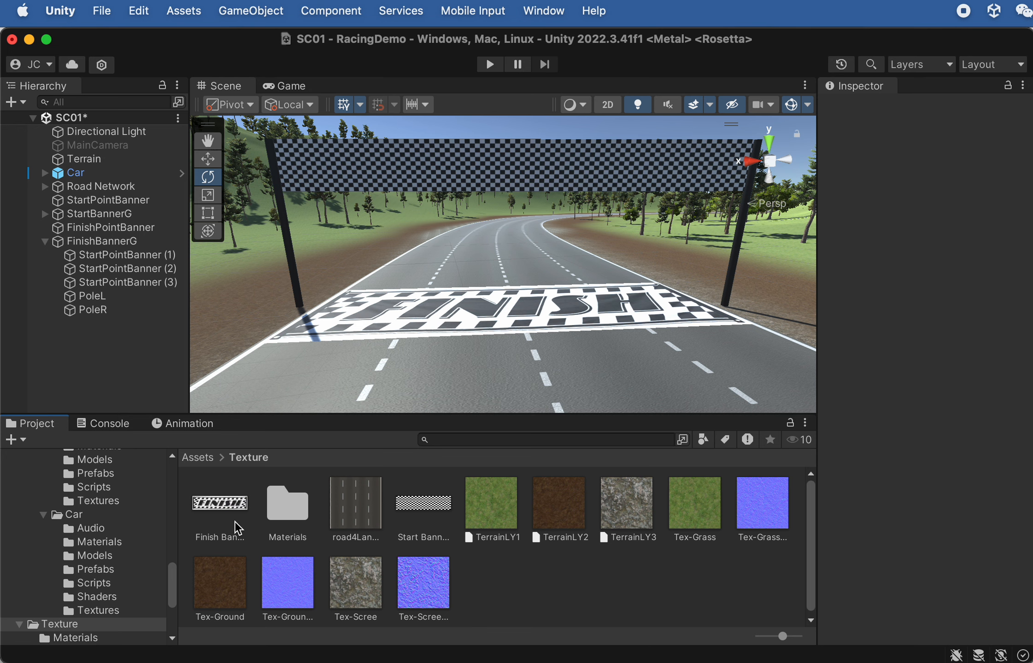
{"action": "left_click_drag", "start_coordinate": [237, 528], "coordinate": [112, 258]}
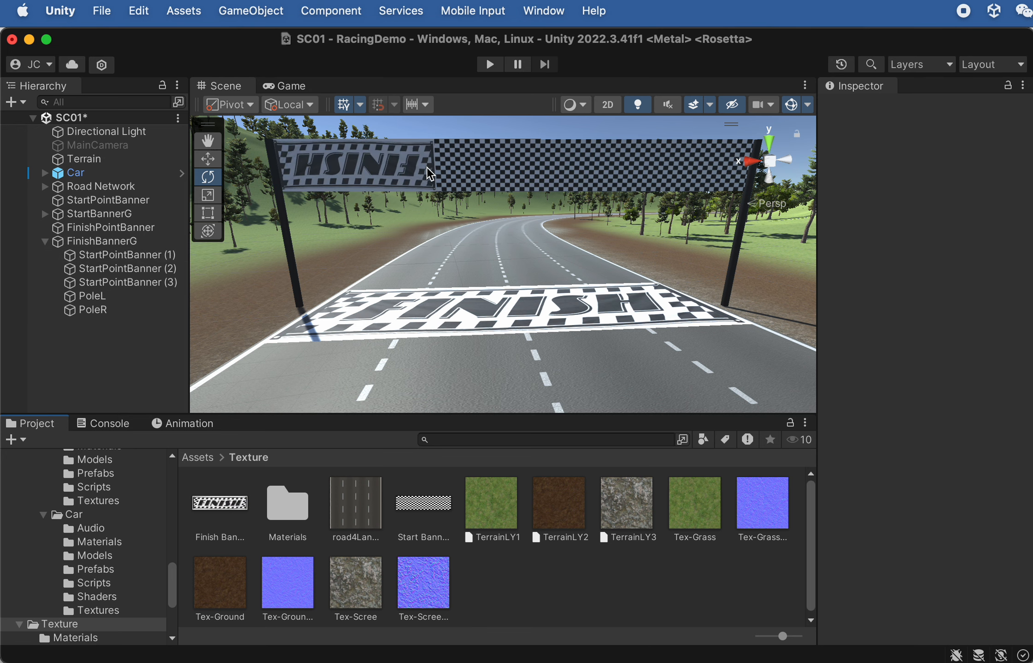
Rotate the StartPointBanner (1) panel so FINISH reads upright from the approach, and set its X rotation to exactly 90.
{"action": "scroll", "coordinate": [401, 170], "scroll_direction": "up", "scroll_amount": 1}
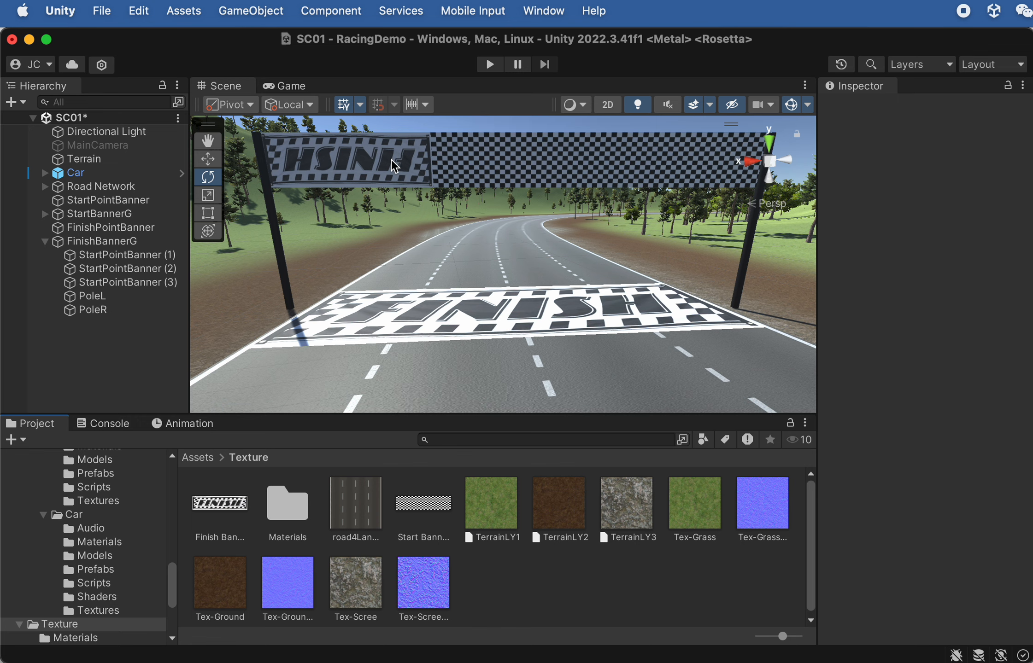
{"action": "left_click", "coordinate": [399, 167]}
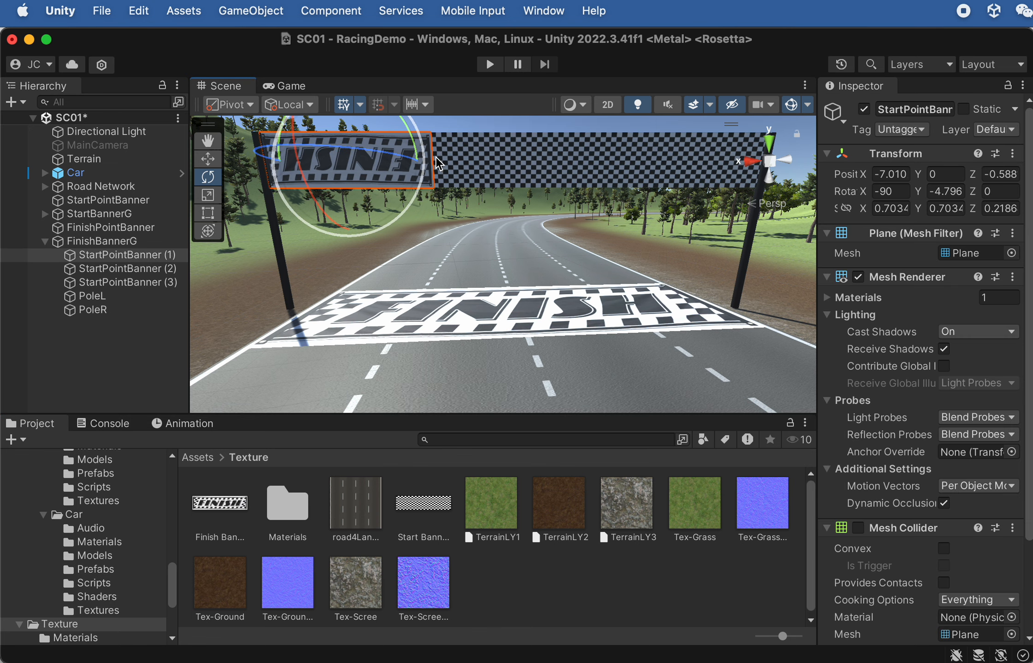
{"action": "middle_click_drag", "start_coordinate": [440, 172], "coordinate": [451, 245]}
{"action": "left_click_drag", "start_coordinate": [399, 185], "coordinate": [595, 477]}
{"action": "left_click_drag", "start_coordinate": [395, 189], "coordinate": [438, 325]}
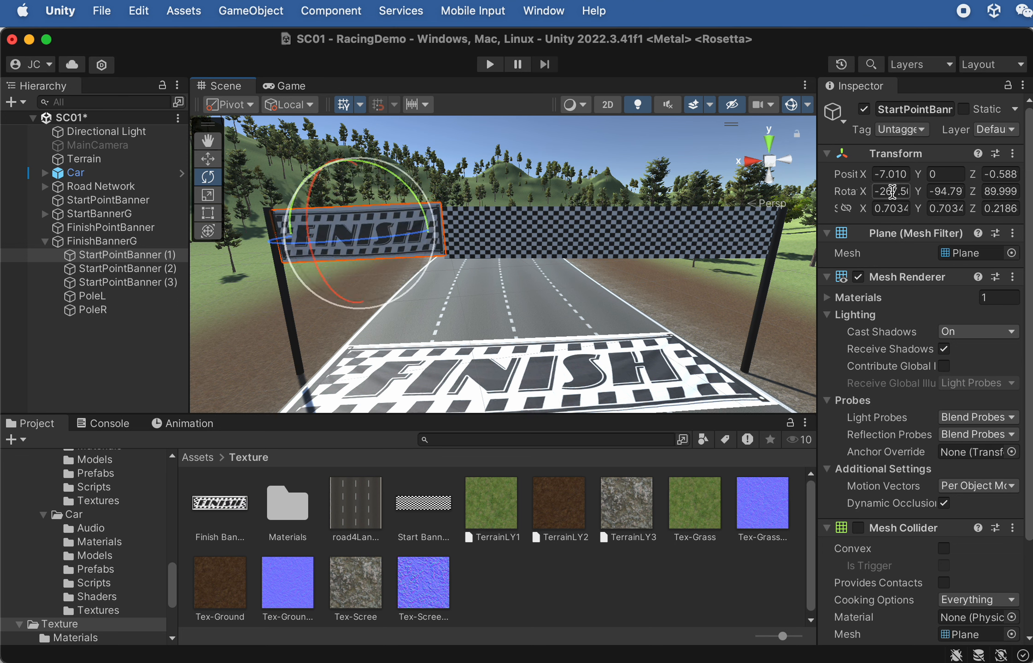
{"action": "left_click", "coordinate": [890, 192]}
{"action": "type", "text": "90"}
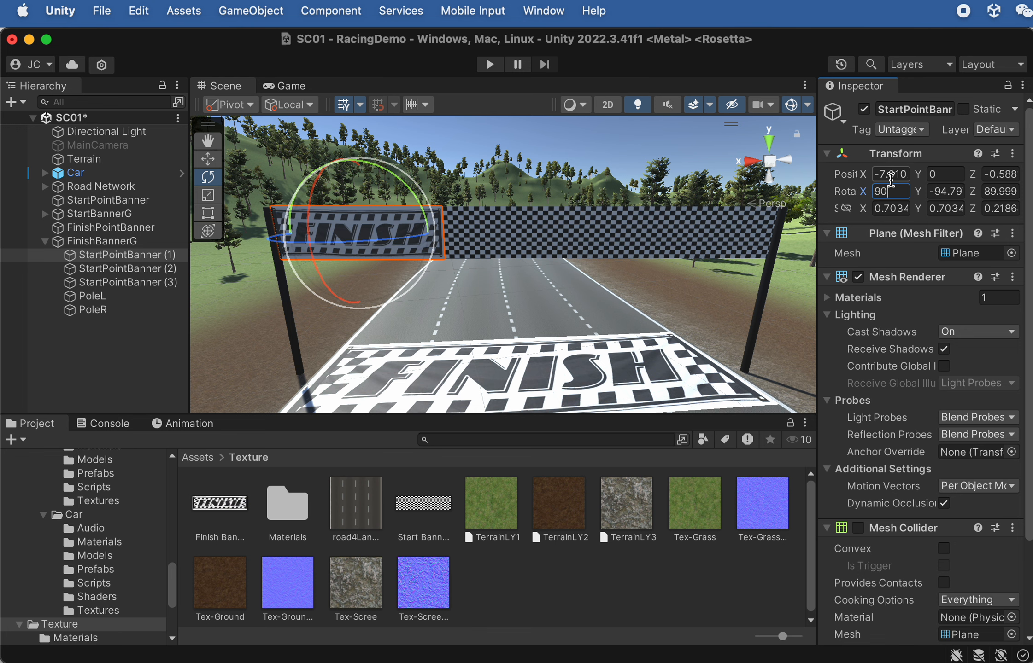
{"action": "left_click", "coordinate": [101, 400]}
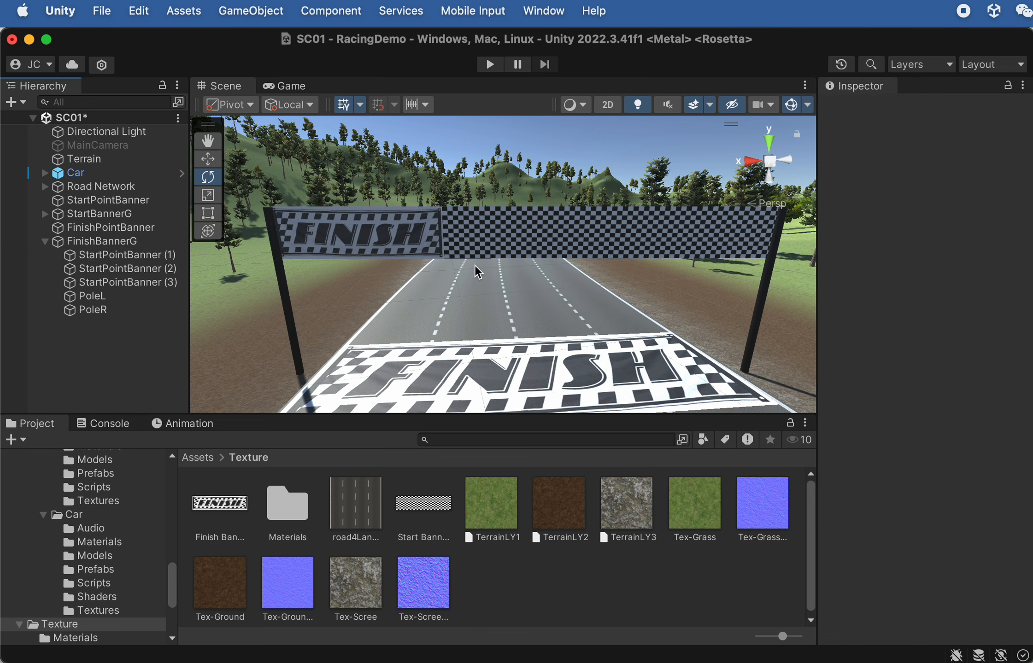
Try to enlarge the FINISH panel uniformly with the Scale tool, and undo the scaling.
{"action": "left_click", "coordinate": [417, 231]}
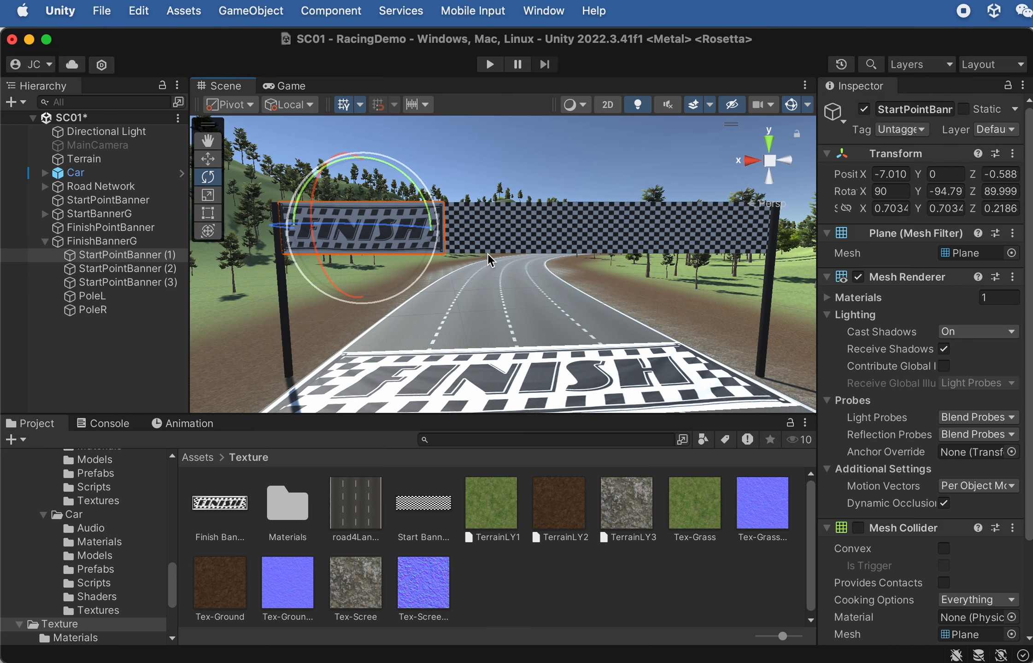
{"action": "key", "text": "r"}
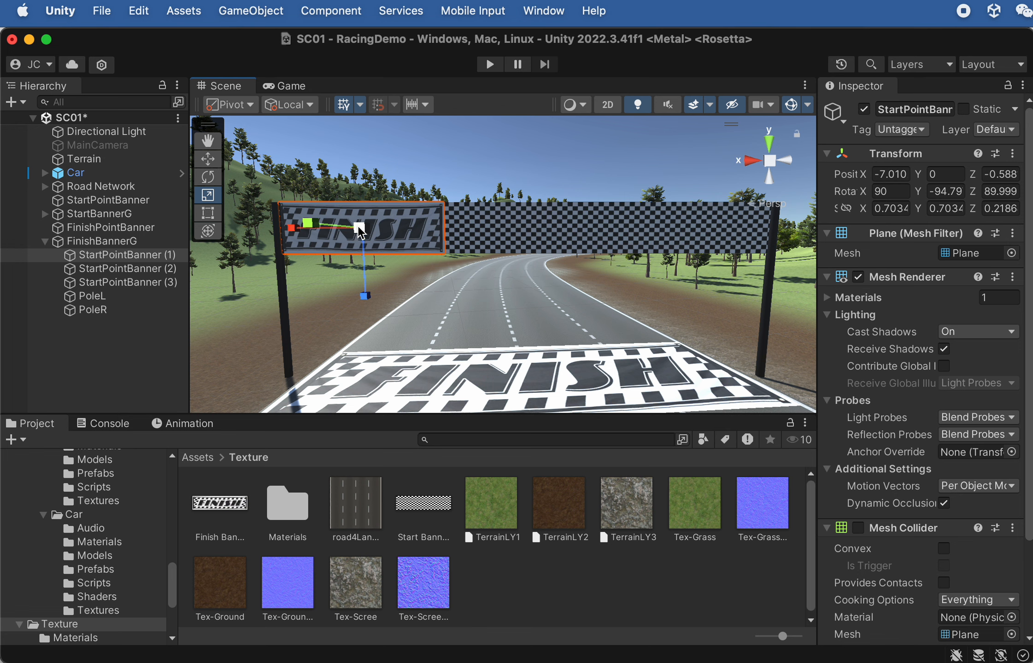
{"action": "left_click_drag", "start_coordinate": [359, 229], "coordinate": [550, 230]}
{"action": "key", "text": "super+z"}
Delete the checkered panels StartPointBanner (2) and StartPointBanner (3) from FinishBannerG.
{"action": "left_click", "coordinate": [495, 231]}
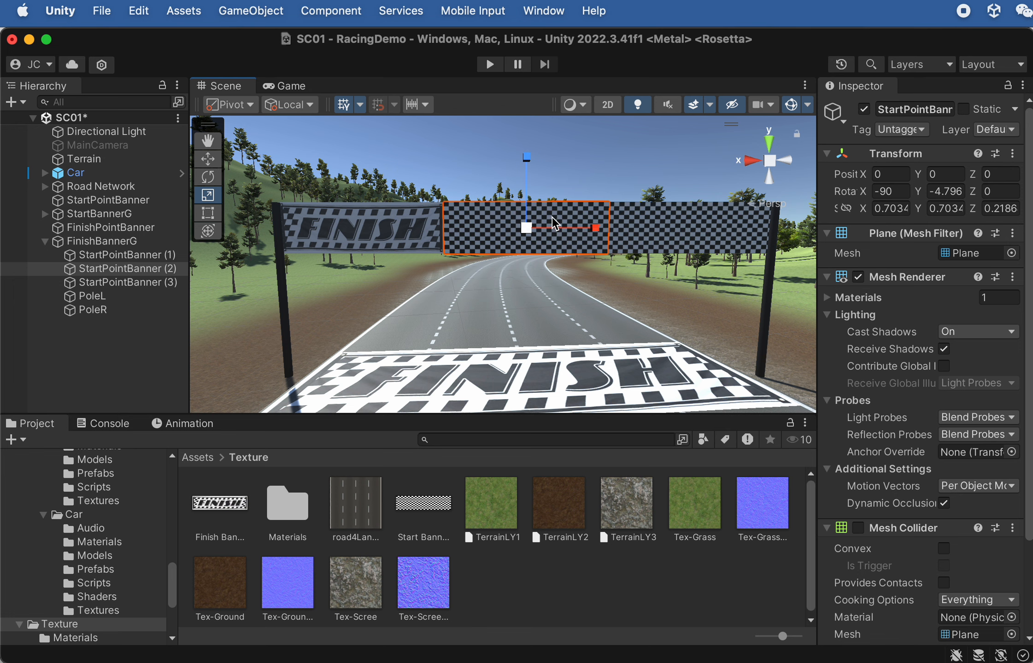
{"action": "left_click", "coordinate": [145, 280], "text": "shift"}
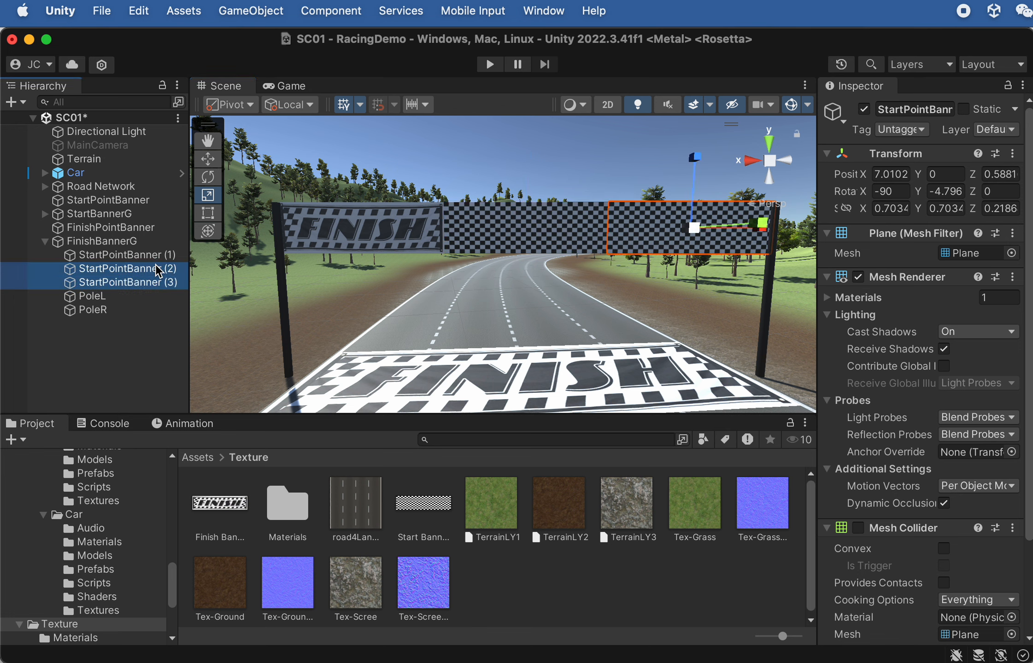
{"action": "right_click", "coordinate": [146, 280]}
{"action": "left_click", "coordinate": [175, 384]}
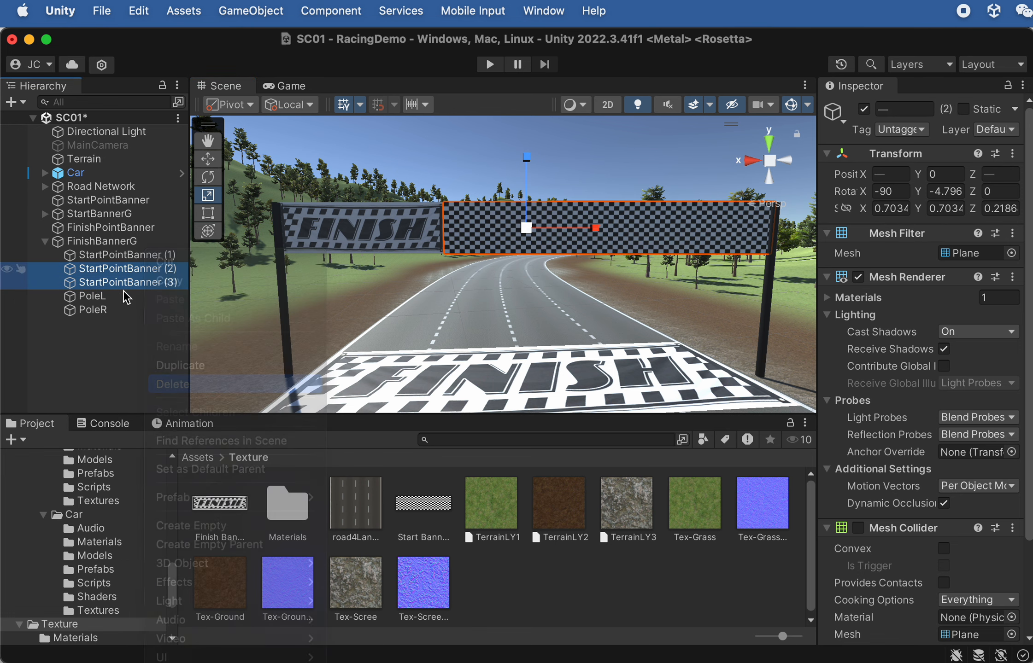
Rename StartPointBanner (1) inside FinishBannerG as FinishPointBanner (1).
{"action": "left_click", "coordinate": [102, 262]}
{"action": "key", "text": "Return"}
{"action": "left_click", "coordinate": [106, 257]}
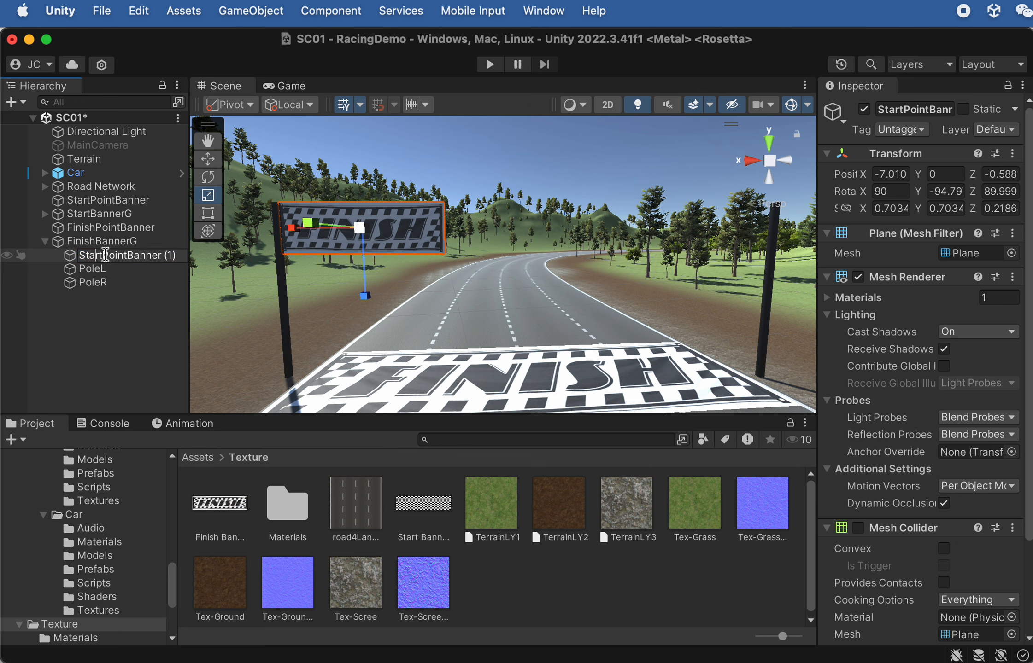
{"action": "left_click_drag", "start_coordinate": [104, 254], "coordinate": [24, 253]}
{"action": "type", "text": "Finish"}
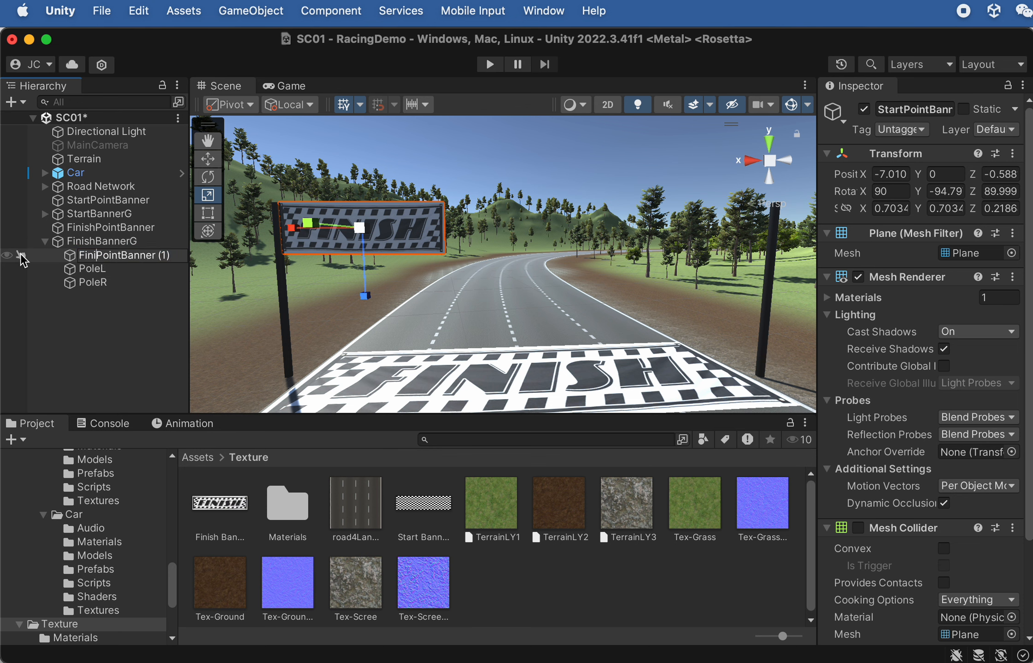
{"action": "left_click", "coordinate": [109, 244]}
Duplicate FinishPointBanner (1) and move the copy along the banner until its edge meets the first panel.
{"action": "left_click", "coordinate": [120, 258]}
{"action": "scroll", "coordinate": [445, 233], "scroll_direction": "up", "scroll_amount": 3}
{"action": "left_click_drag", "start_coordinate": [450, 245], "coordinate": [452, 170], "text": "alt"}
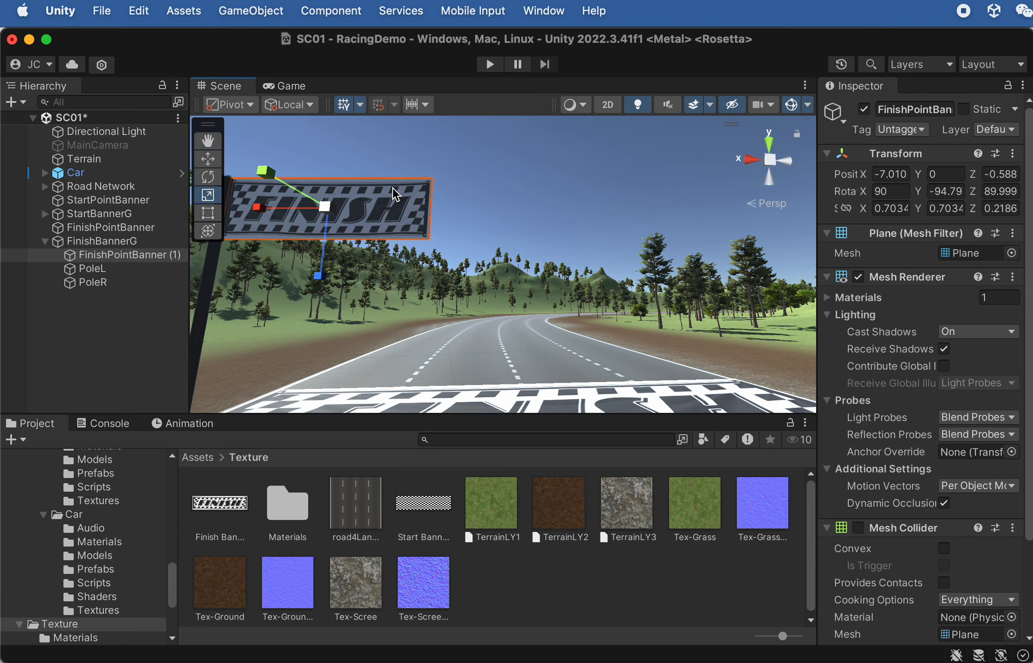
{"action": "key", "text": "super+d"}
{"action": "key", "text": "w"}
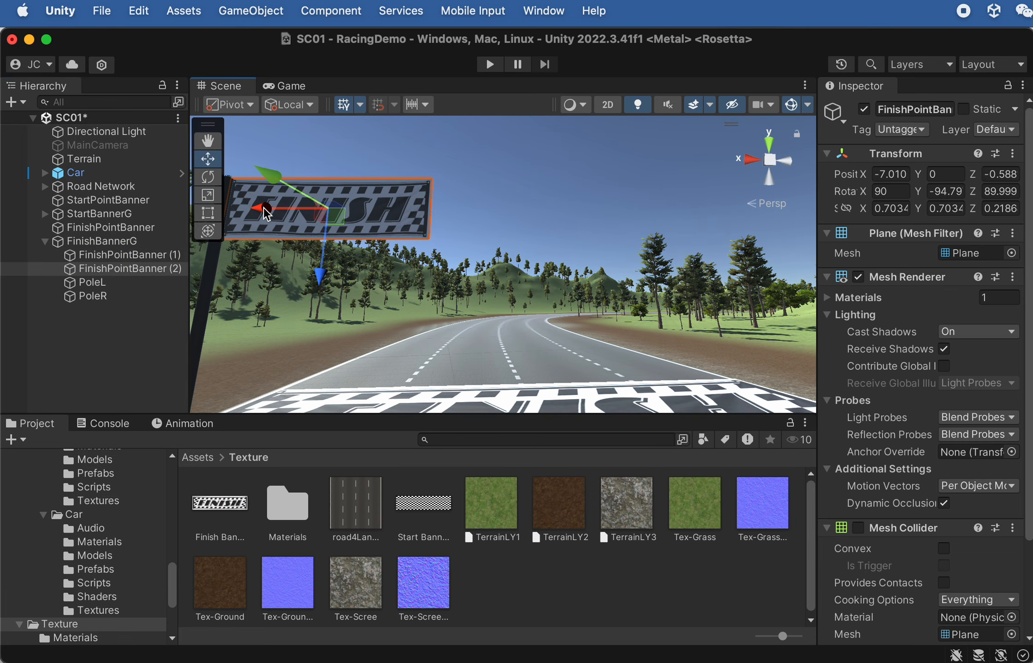
{"action": "left_click_drag", "start_coordinate": [269, 214], "coordinate": [463, 221]}
{"action": "scroll", "coordinate": [460, 226], "scroll_direction": "up", "scroll_amount": 5}
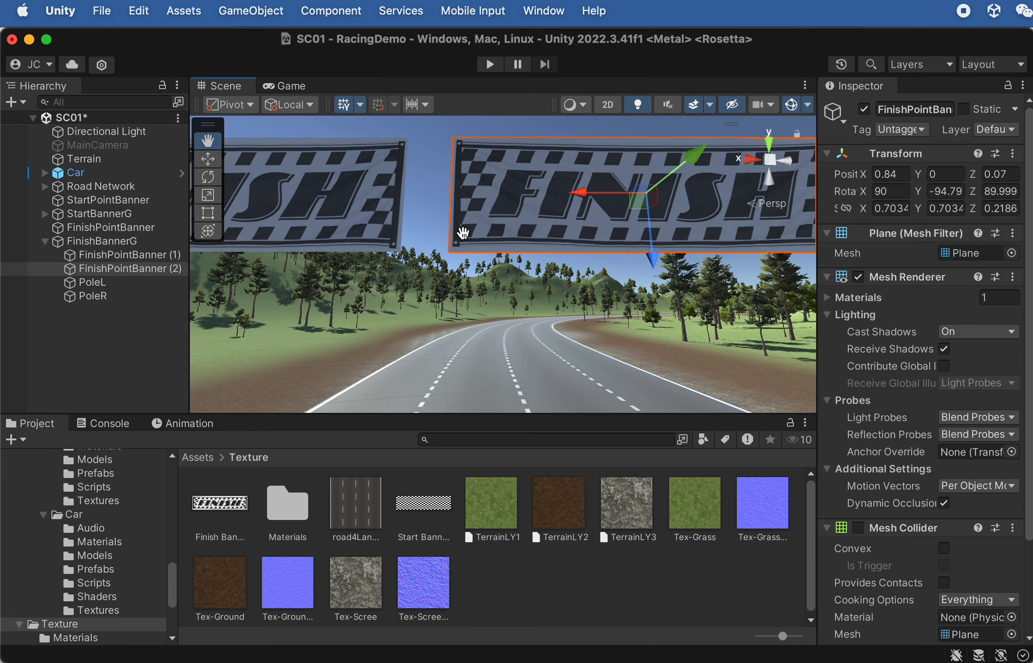
{"action": "left_click_drag", "start_coordinate": [453, 255], "coordinate": [406, 252]}
{"action": "scroll", "coordinate": [484, 233], "scroll_direction": "down", "scroll_amount": 5}
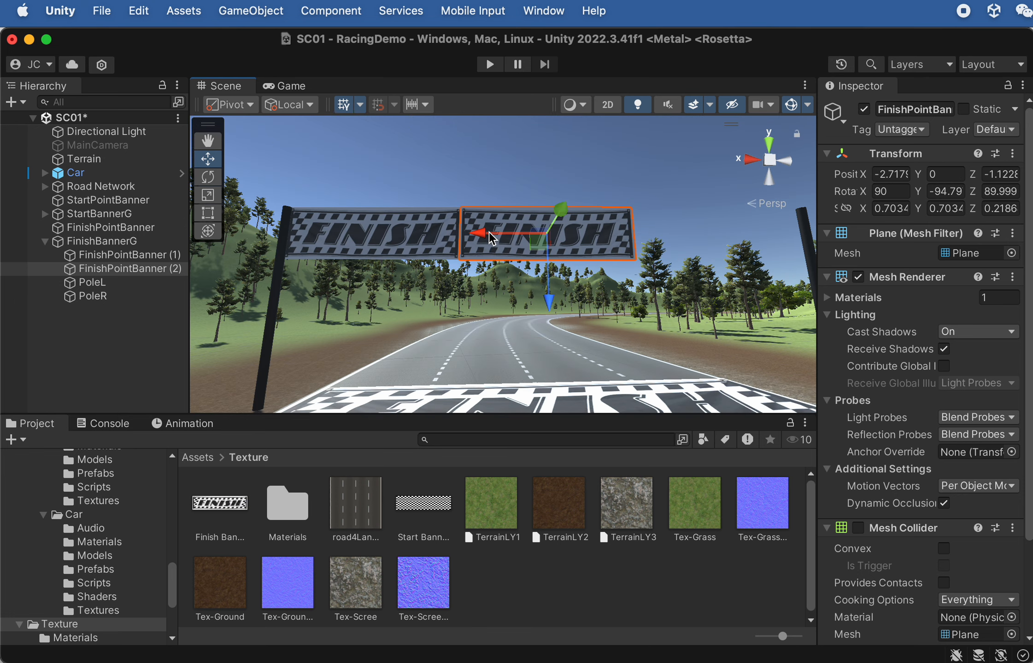
Duplicate FinishPointBanner (2) and vertex-snap the copy to its free edge, at X 7.0102, Z 0.5881, completing the span to the far pole.
{"action": "key", "text": "super+d"}
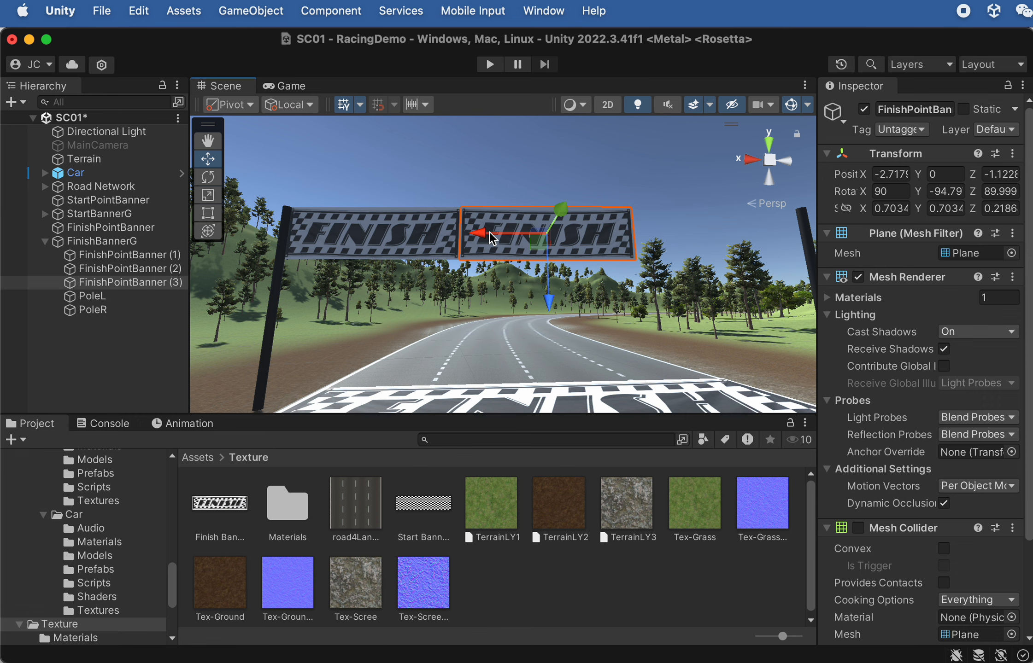
{"action": "left_click_drag", "start_coordinate": [492, 238], "coordinate": [672, 239]}
{"action": "scroll", "coordinate": [674, 253], "scroll_direction": "up", "scroll_amount": 5}
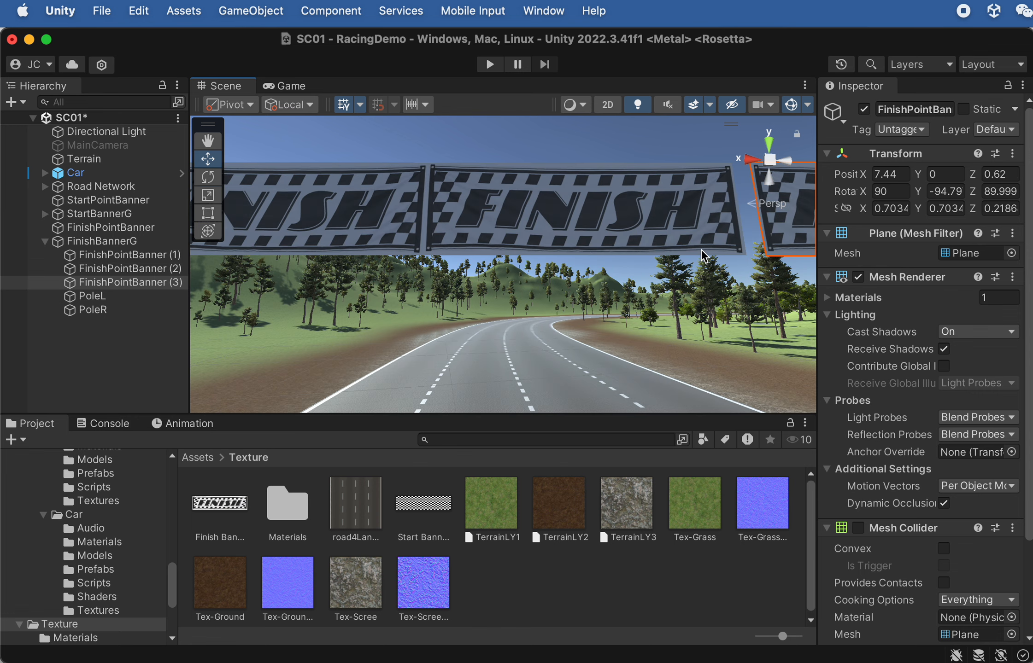
{"action": "middle_click_drag", "start_coordinate": [701, 250], "coordinate": [633, 255]}
{"action": "key", "text": "v"}
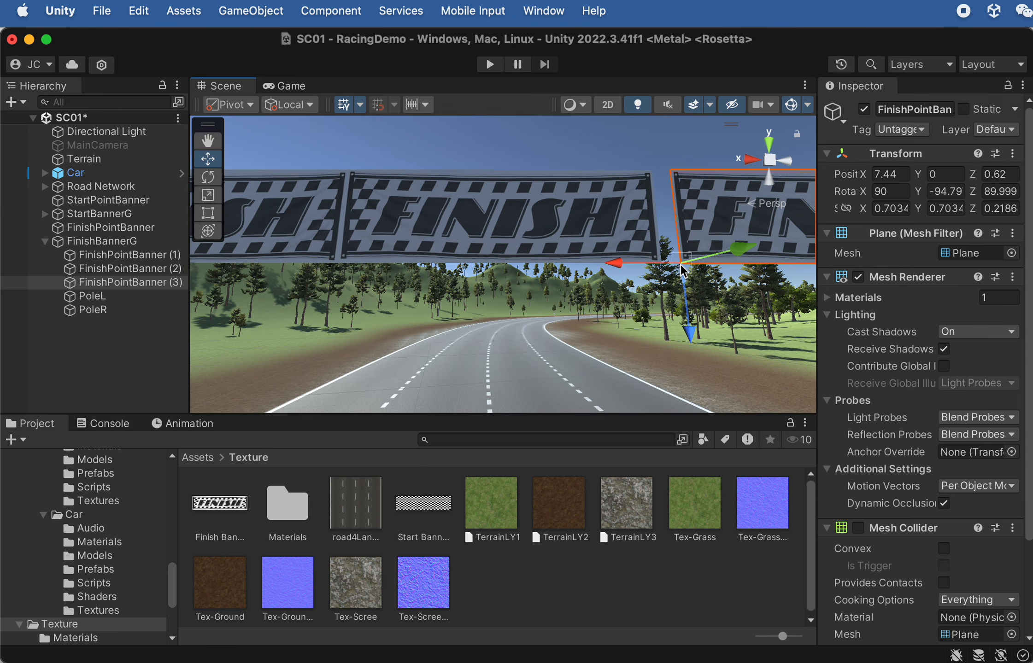
{"action": "left_click_drag", "start_coordinate": [682, 272], "coordinate": [659, 260]}
{"action": "scroll", "coordinate": [433, 269], "scroll_direction": "down", "scroll_amount": 5}
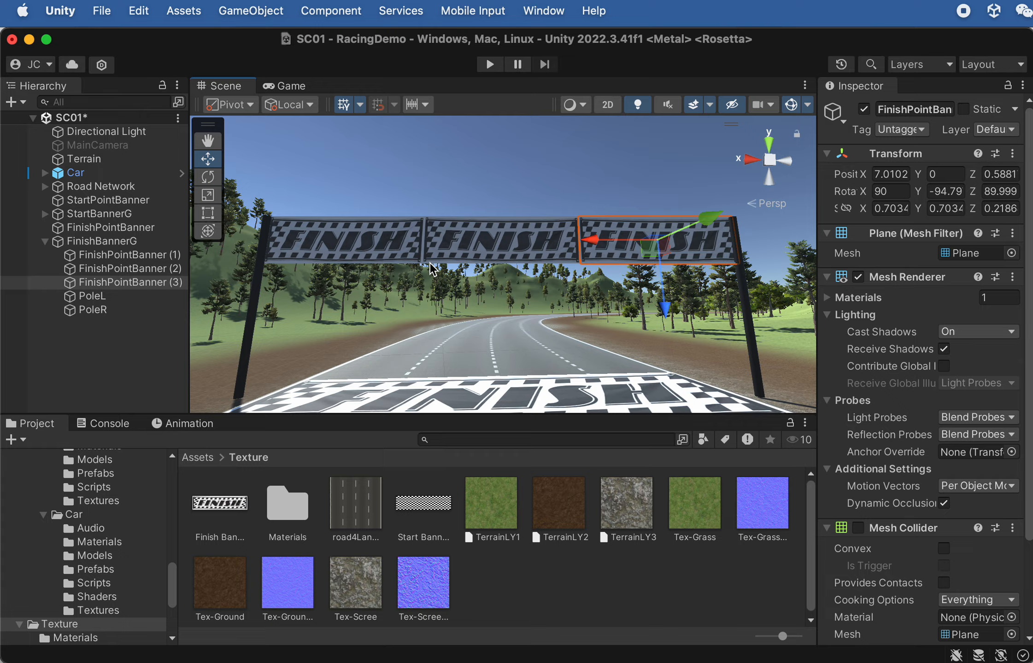
{"action": "left_click", "coordinate": [455, 179]}
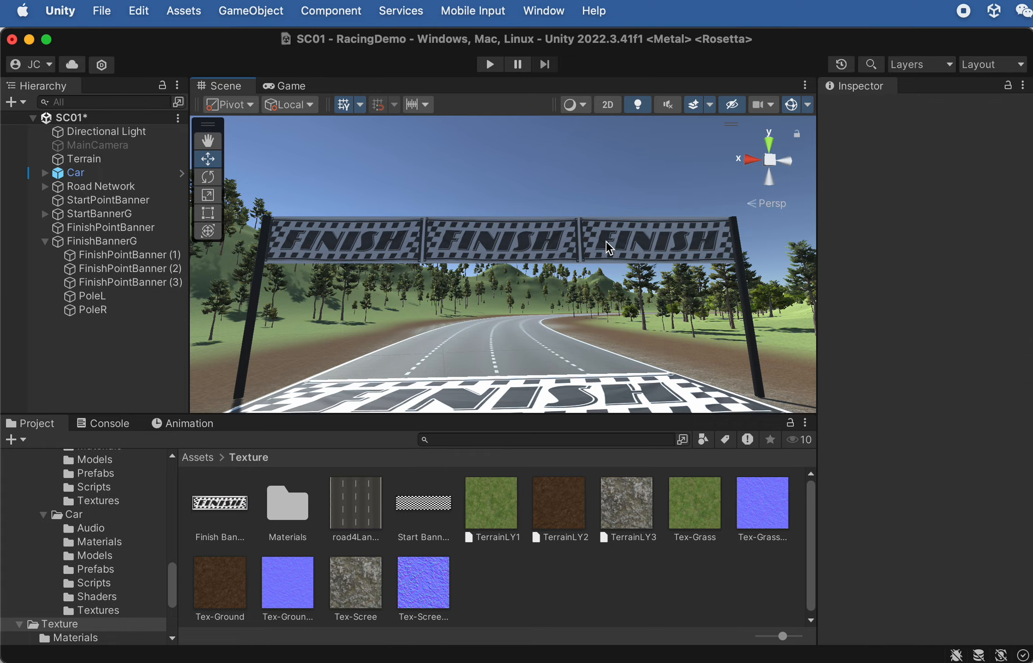
Examine the finish banner and ground line on the road from different distances and angles.
{"action": "left_click_drag", "start_coordinate": [573, 297], "coordinate": [620, 345], "text": "alt"}
{"action": "scroll", "coordinate": [621, 344], "scroll_direction": "down", "scroll_amount": 5}
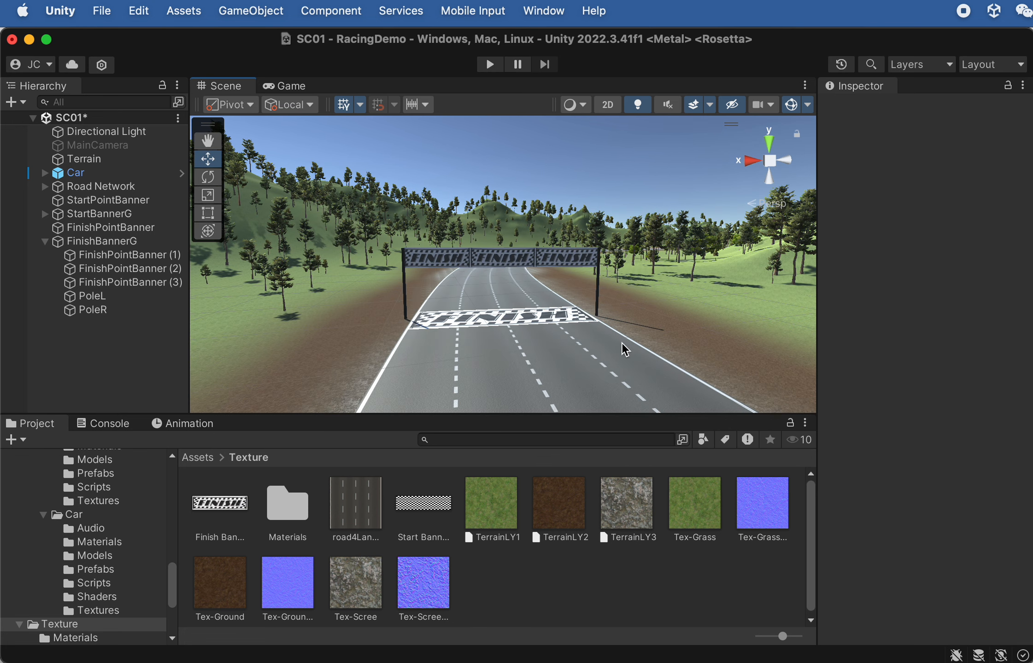
{"action": "scroll", "coordinate": [493, 300], "scroll_direction": "up", "scroll_amount": 3}
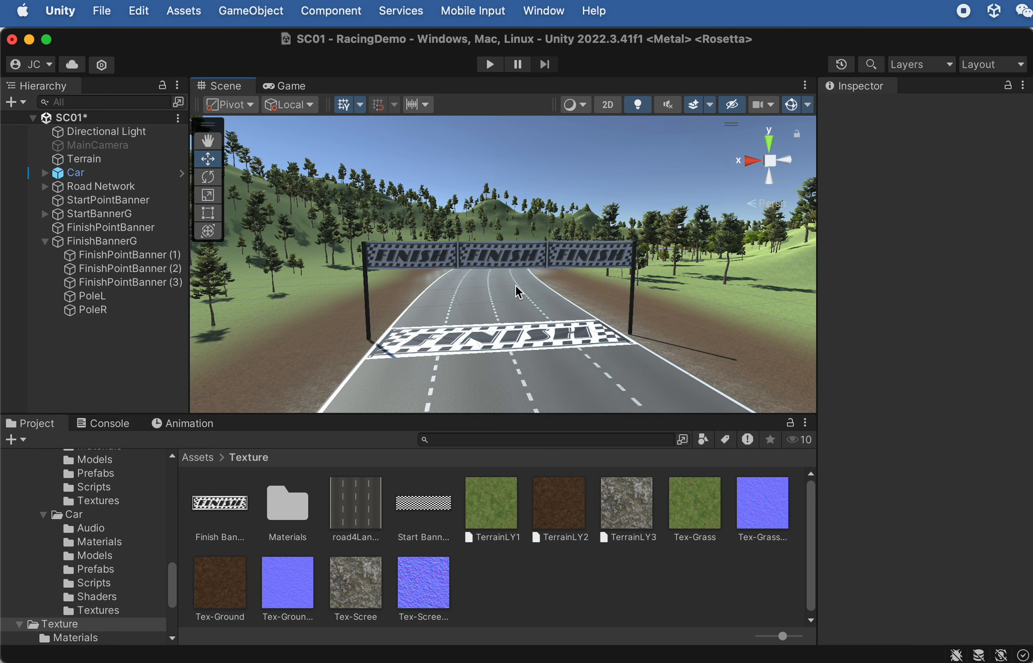
{"action": "scroll", "coordinate": [536, 283], "scroll_direction": "down", "scroll_amount": 3}
{"action": "left_click_drag", "start_coordinate": [533, 284], "coordinate": [260, 315], "text": "alt"}
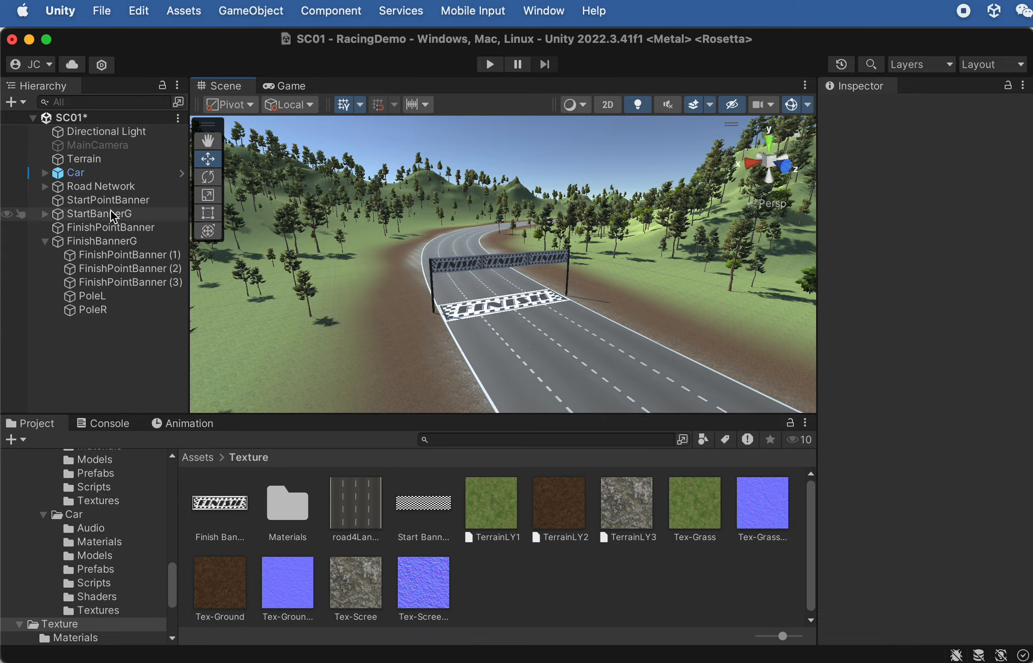
Collapse FinishBannerG in the hierarchy and frame the Car in the scene view.
{"action": "left_click", "coordinate": [45, 241]}
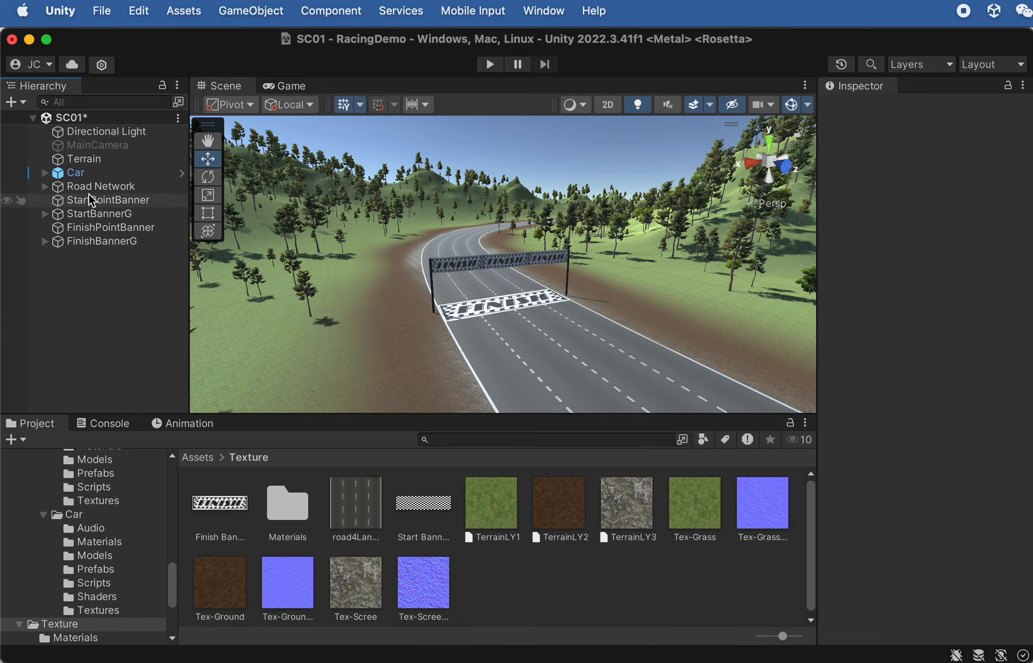
{"action": "left_click", "coordinate": [85, 176]}
{"action": "key", "text": "f"}
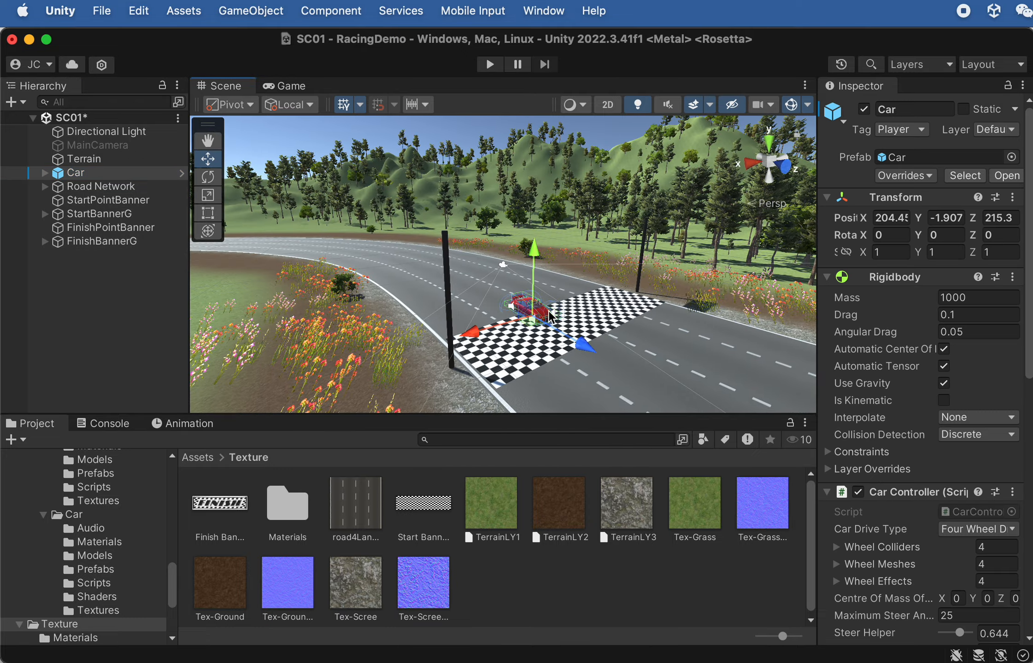
{"action": "scroll", "coordinate": [488, 333], "scroll_direction": "down", "scroll_amount": 3}
{"action": "left_click_drag", "start_coordinate": [474, 336], "coordinate": [1000, 358], "text": "alt"}
{"action": "scroll", "coordinate": [449, 201], "scroll_direction": "up", "scroll_amount": 5}
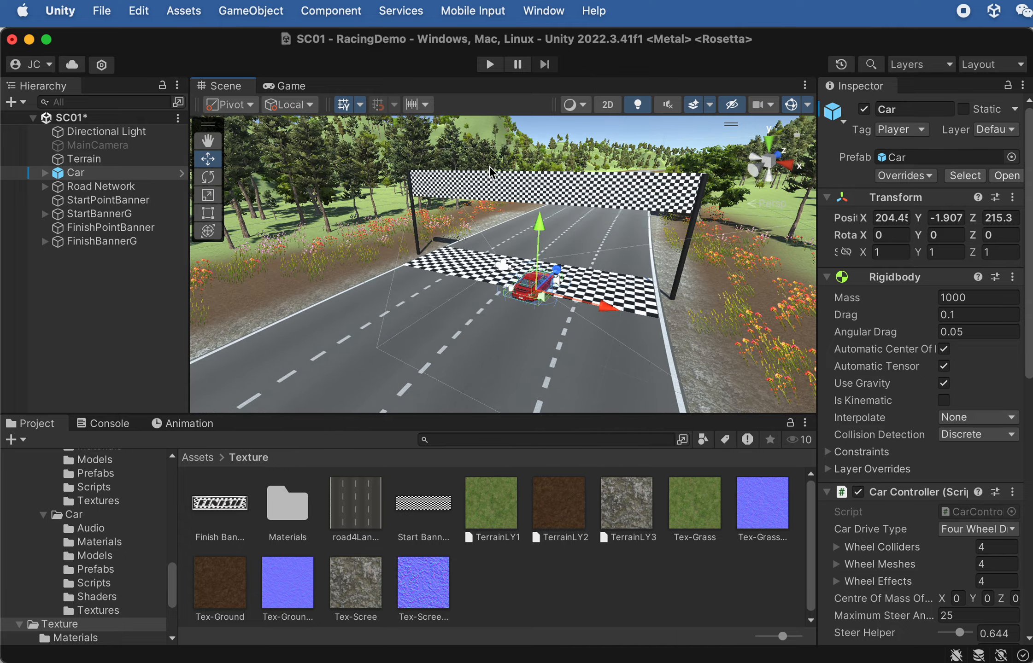
{"action": "middle_click_drag", "start_coordinate": [542, 200], "coordinate": [411, 331]}
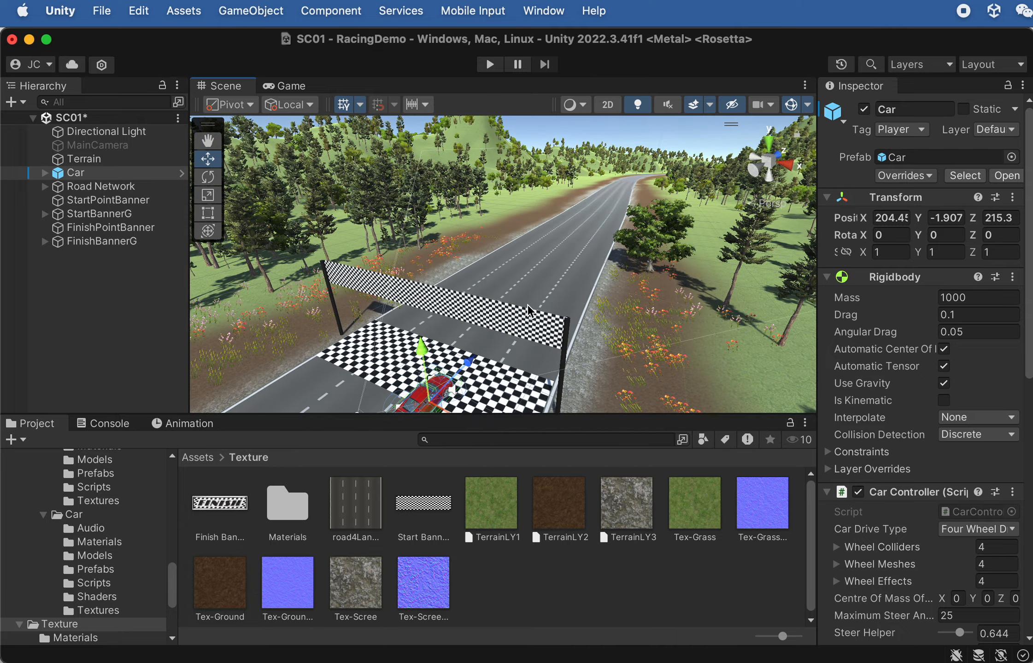
{"action": "left_click_drag", "start_coordinate": [532, 296], "coordinate": [584, 309], "text": "alt"}
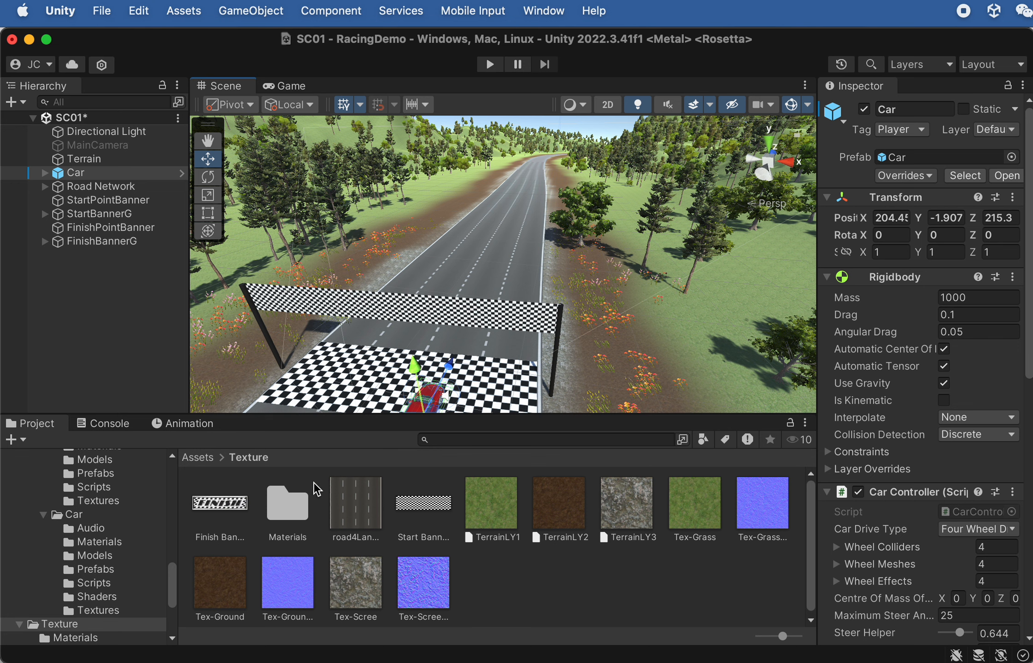
Create a folder named Video in the project's Assets folder and open it.
{"action": "left_click", "coordinate": [288, 504]}
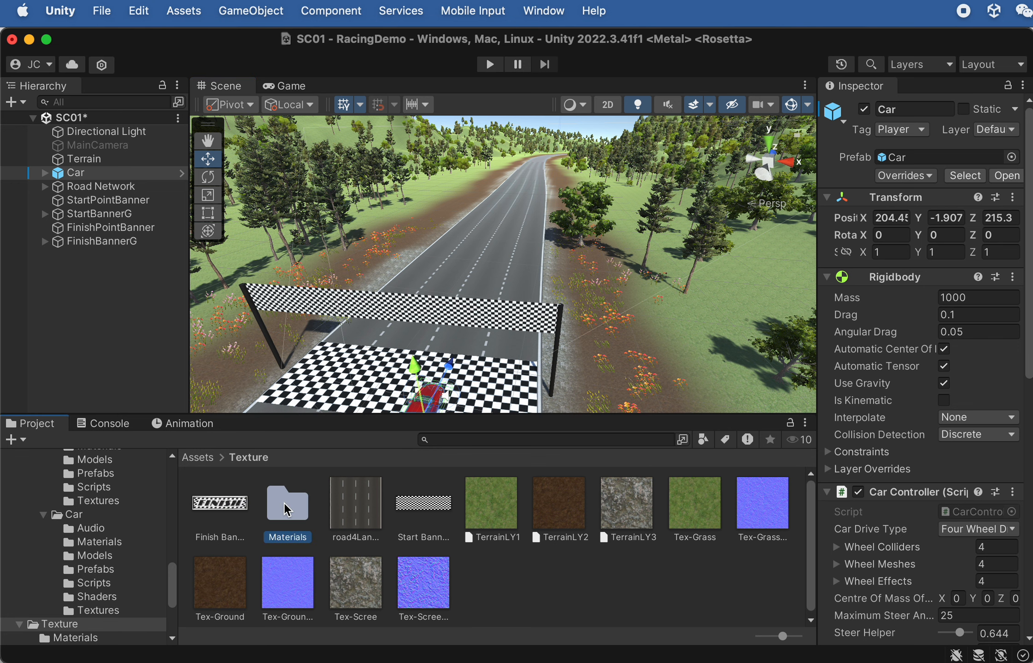
{"action": "left_click", "coordinate": [202, 458]}
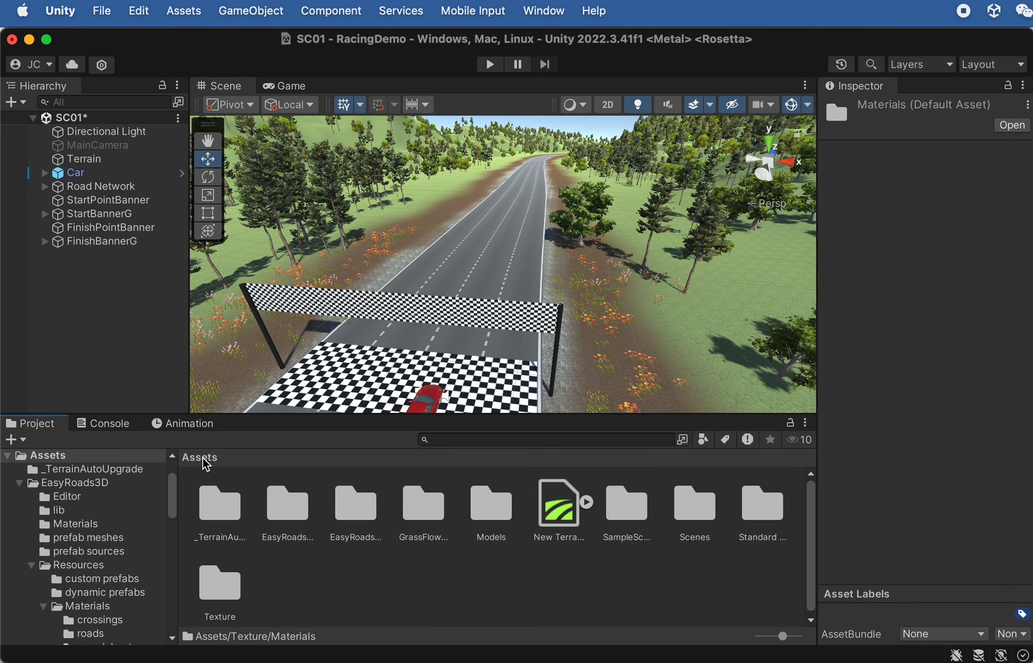
{"action": "right_click", "coordinate": [356, 575]}
{"action": "mouse_move", "coordinate": [553, 393]}
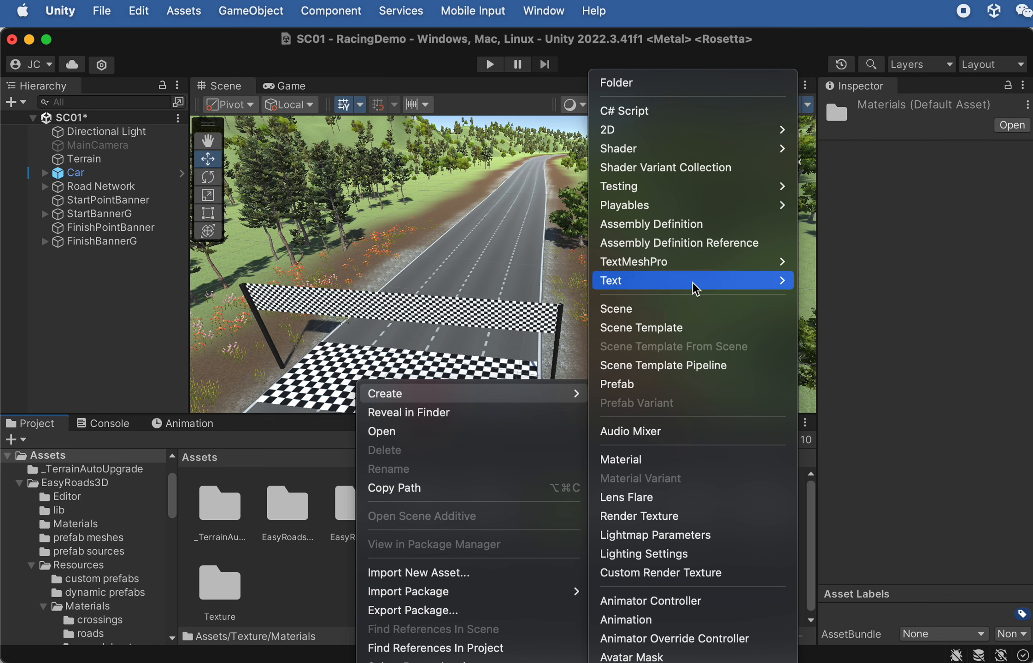
{"action": "left_click", "coordinate": [658, 83]}
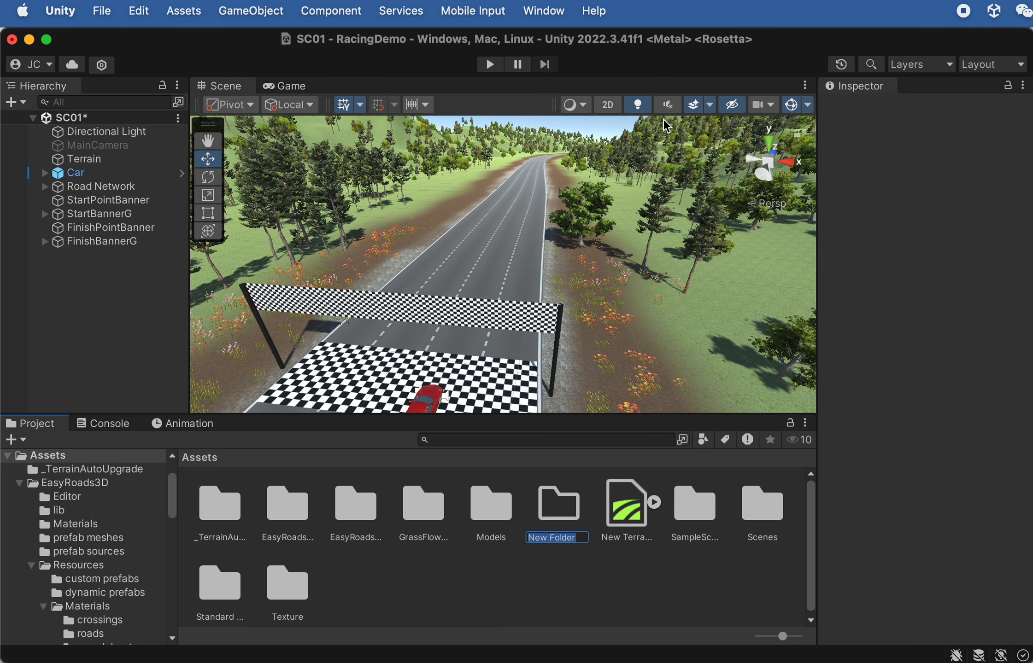
{"action": "type", "text": "Video"}
{"action": "key", "text": "Return"}
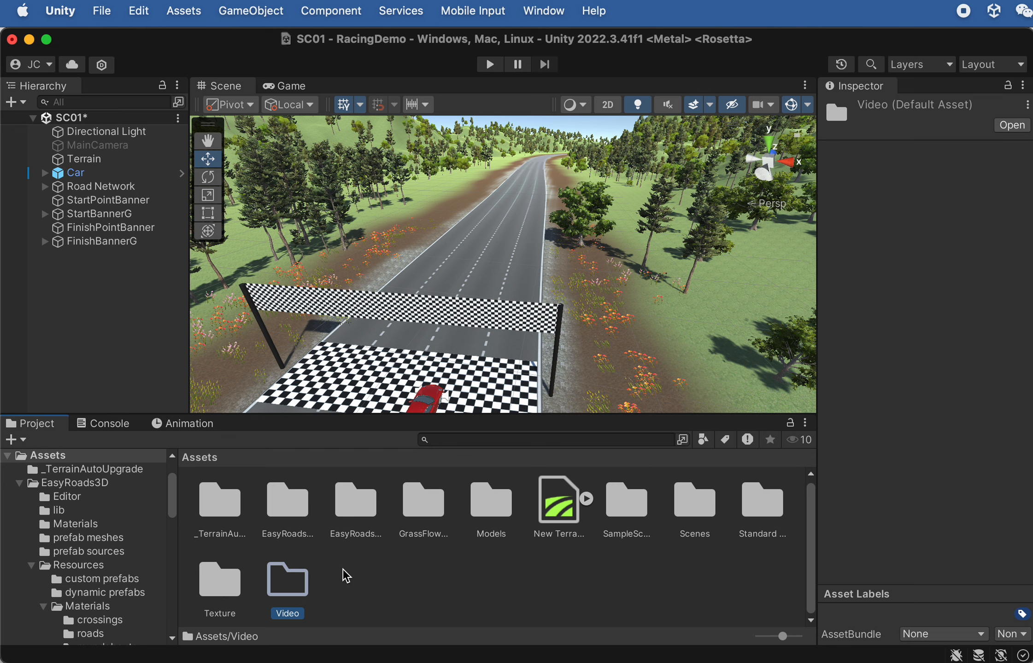
{"action": "double_click", "coordinate": [288, 584]}
Switch to Finder, open the Greenscreen video and Shader folder, and preview Video-Crowd01-720.mp4.
{"action": "key", "text": "super+Tab"}
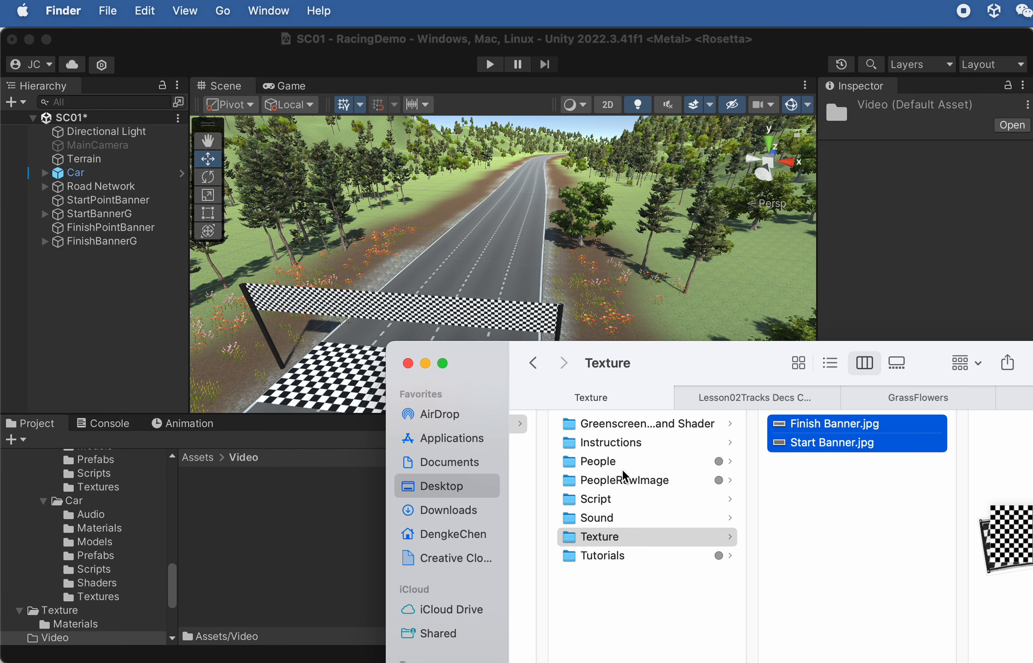
{"action": "left_click", "coordinate": [628, 423]}
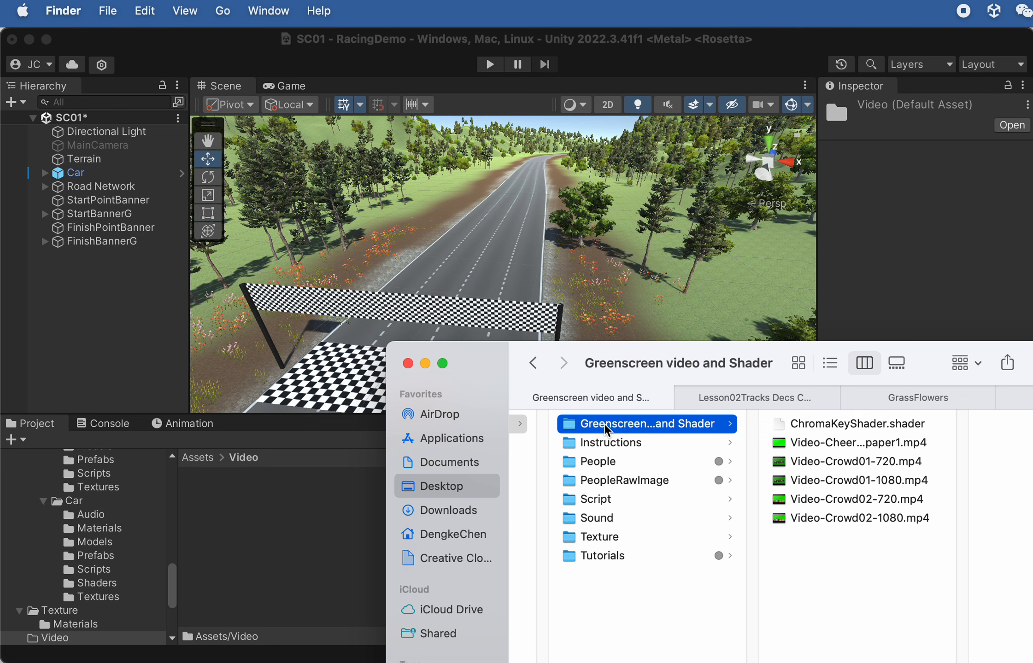
{"action": "left_click", "coordinate": [829, 444]}
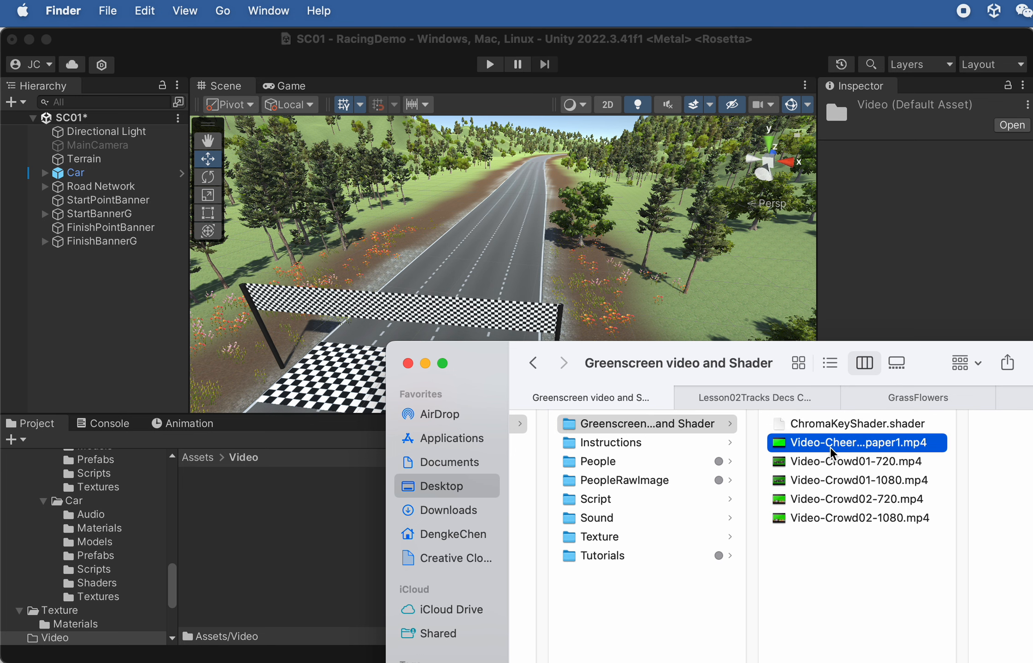
{"action": "left_click", "coordinate": [801, 464]}
{"action": "left_click_drag", "start_coordinate": [759, 350], "coordinate": [533, 345]}
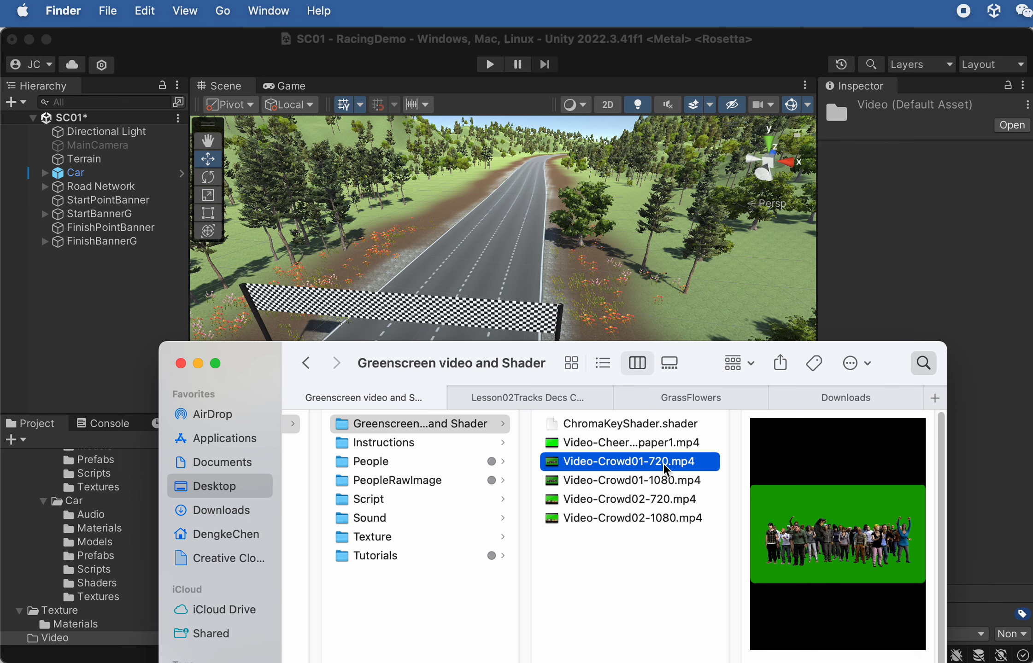
{"action": "key", "text": "space"}
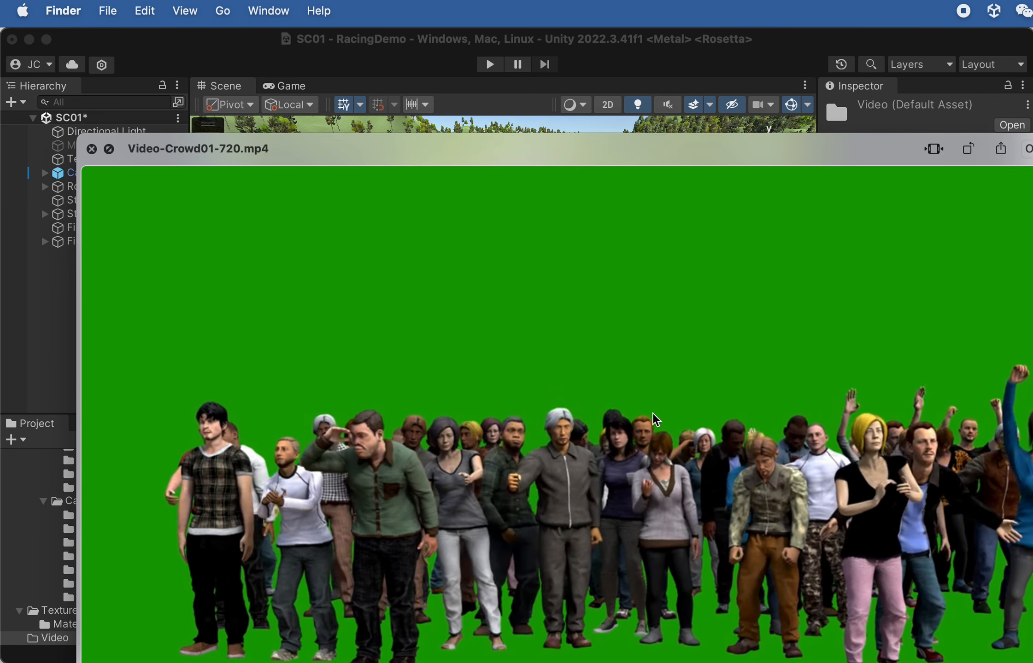
{"action": "key", "text": "space"}
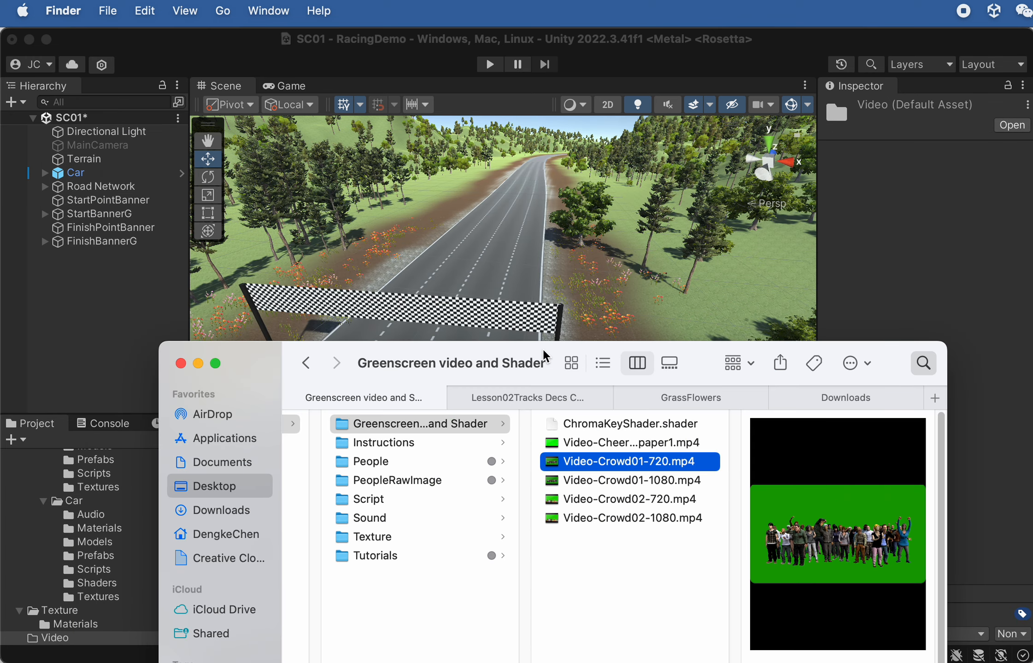
Import Video-Crowd01-720.mp4 from Finder into Unity's Assets/Video folder.
{"action": "left_click_drag", "start_coordinate": [543, 349], "coordinate": [483, 316]}
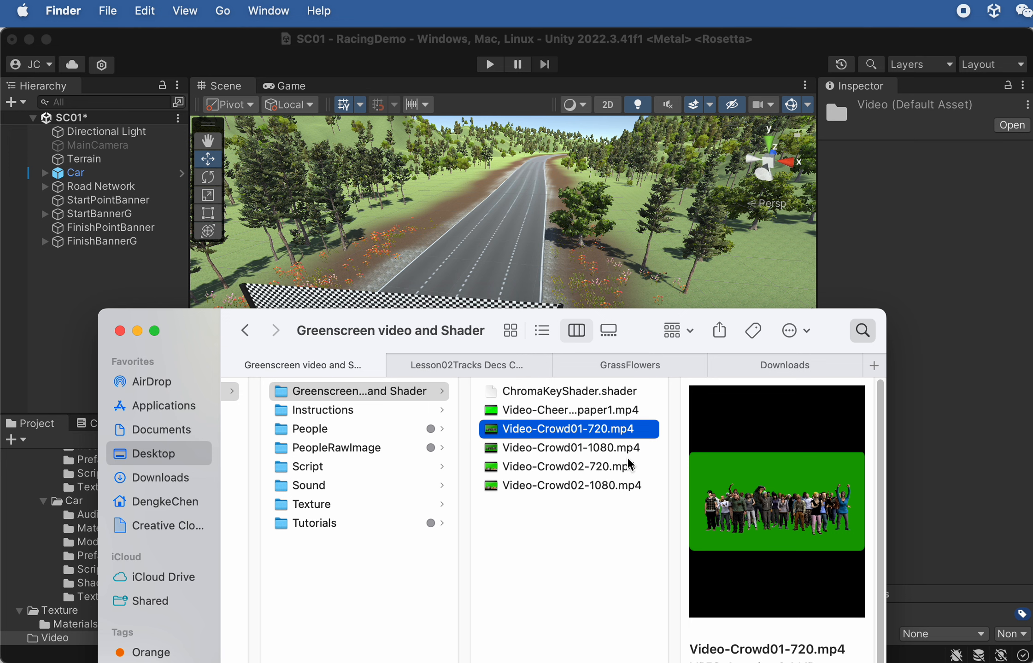
{"action": "left_click", "coordinate": [601, 449]}
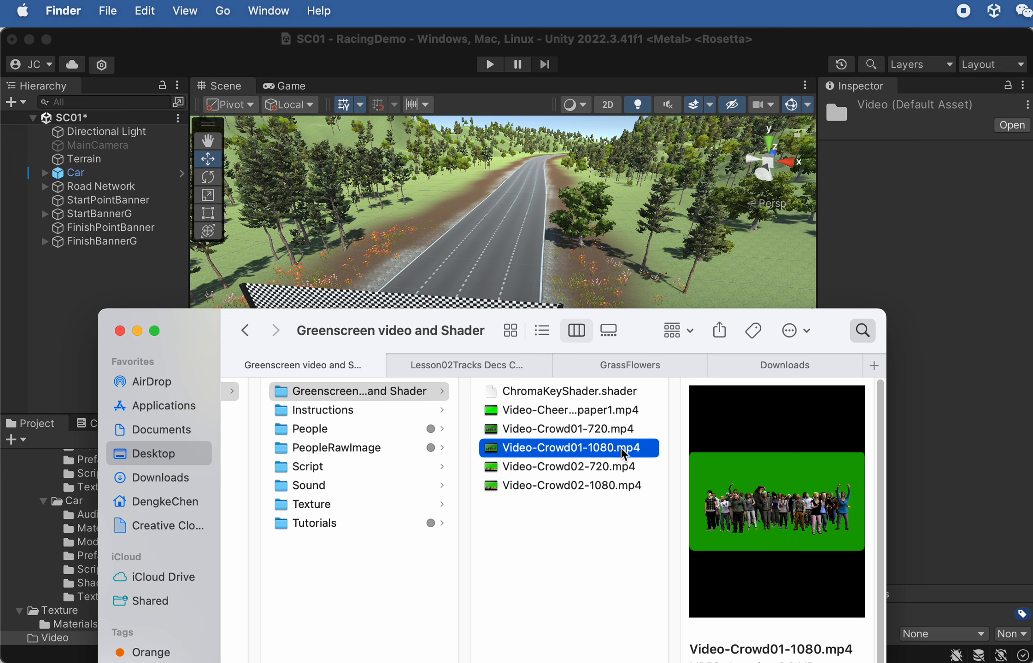
{"action": "left_click", "coordinate": [620, 431]}
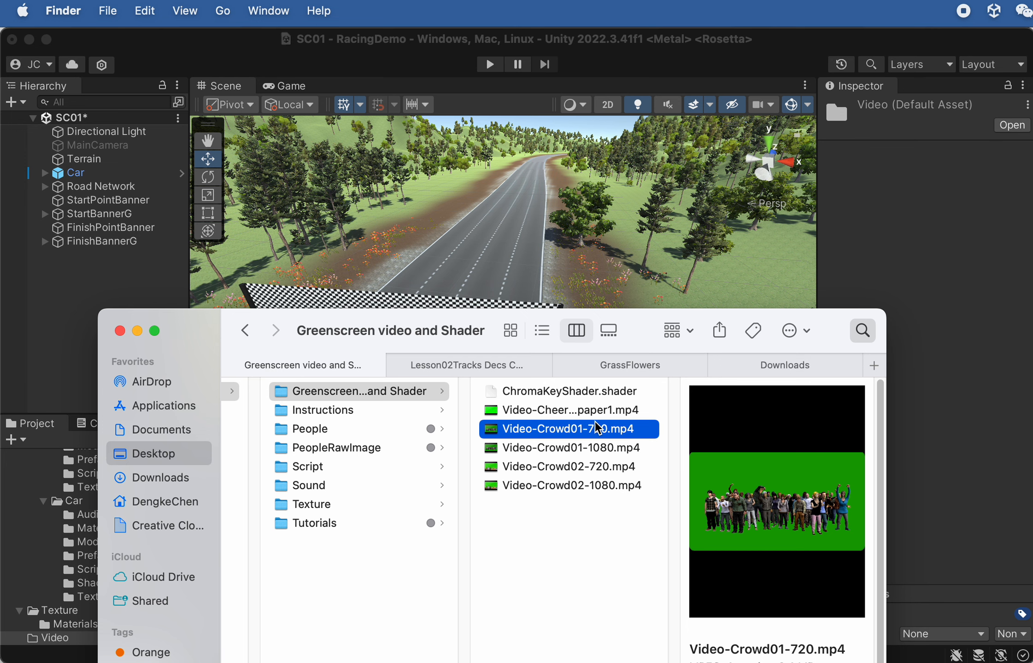
{"action": "left_click_drag", "start_coordinate": [455, 318], "coordinate": [723, 319]}
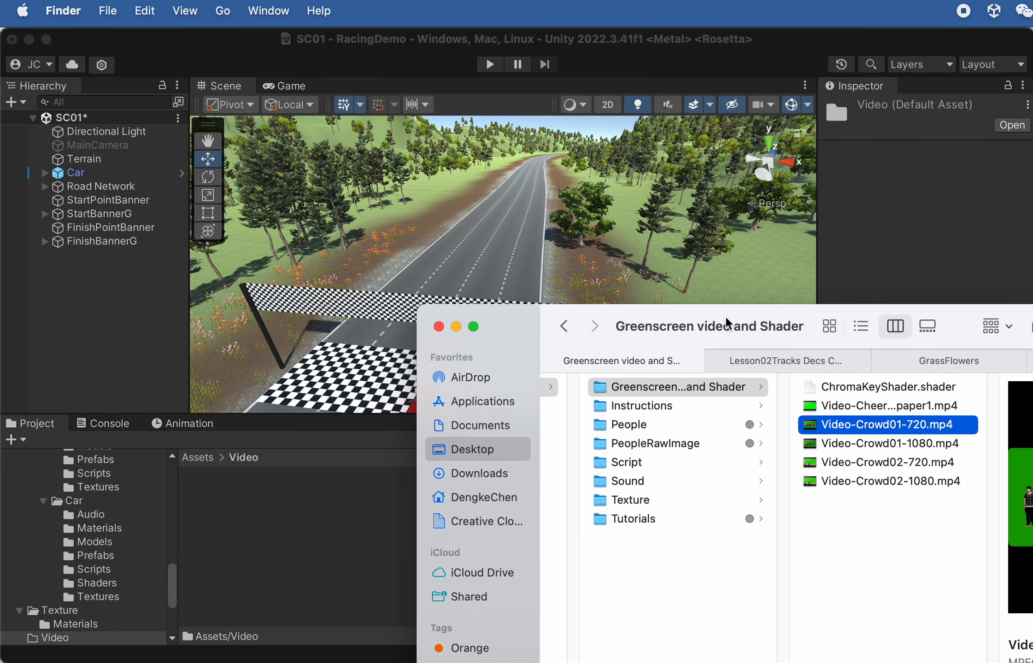
{"action": "left_click_drag", "start_coordinate": [847, 428], "coordinate": [288, 520]}
{"action": "left_click", "coordinate": [253, 509]}
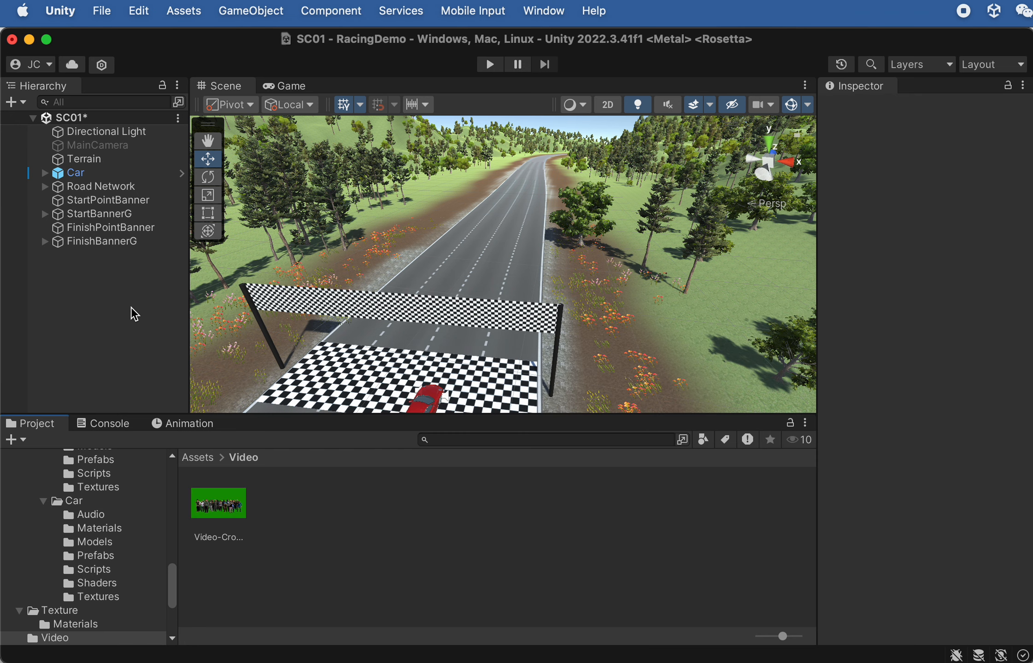
Create a 3D Quad in the scene, rename it Crowd, and select it.
{"action": "right_click", "coordinate": [80, 292]}
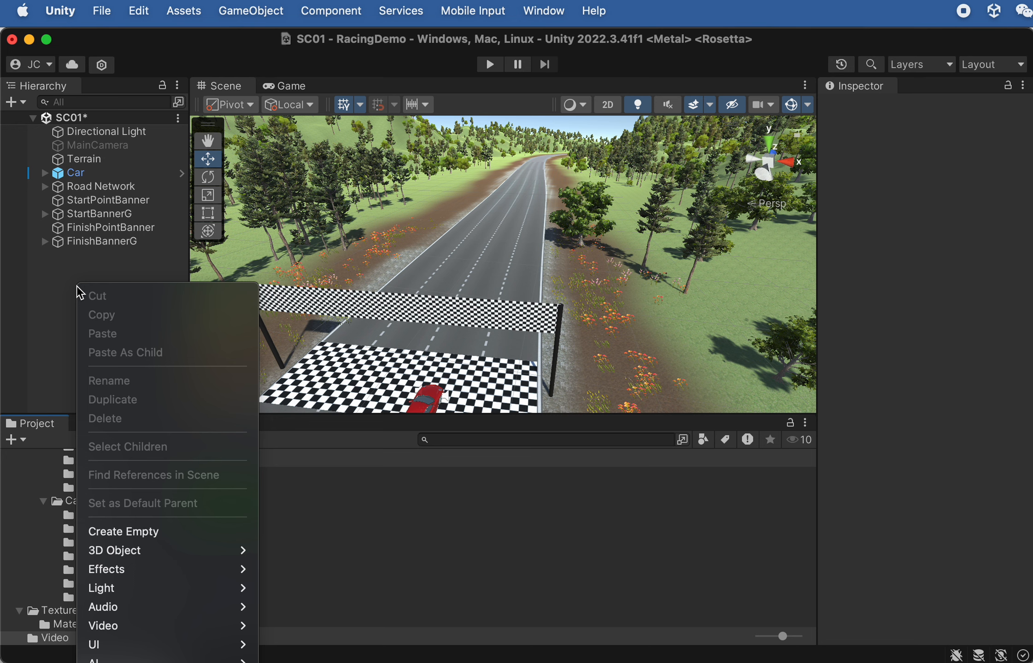
{"action": "mouse_move", "coordinate": [142, 551]}
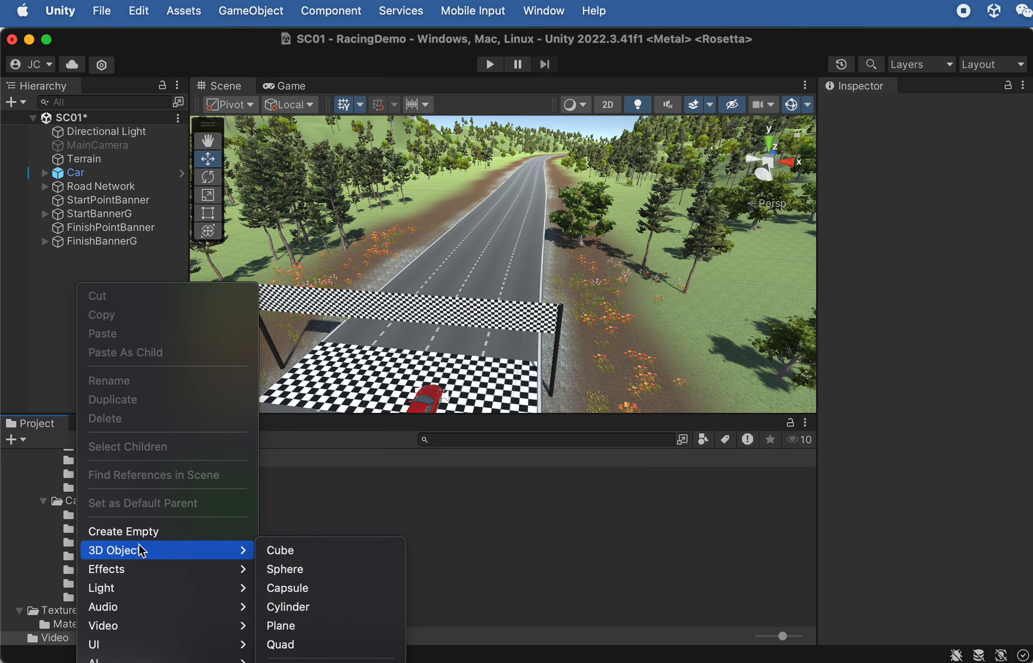
{"action": "left_click", "coordinate": [294, 645]}
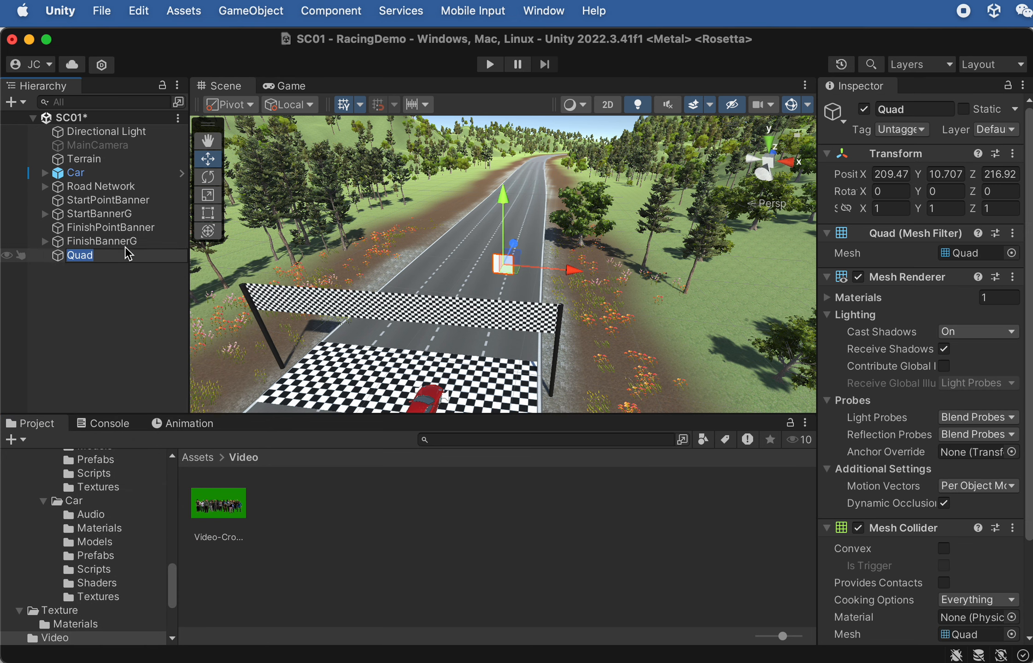
{"action": "left_click", "coordinate": [89, 310]}
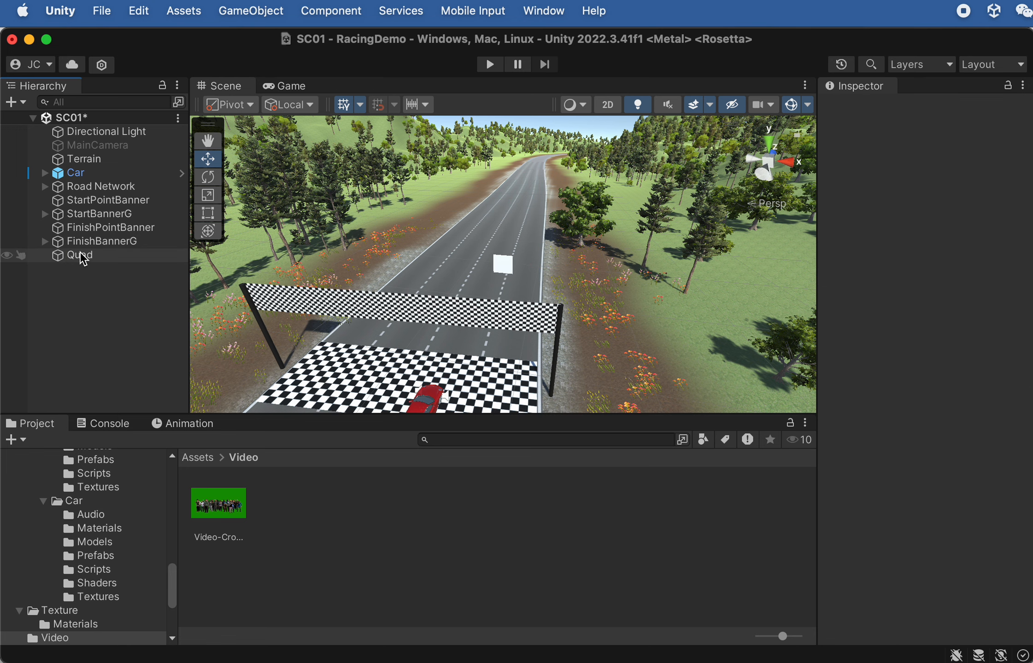
{"action": "left_click", "coordinate": [81, 256]}
{"action": "left_click", "coordinate": [79, 254]}
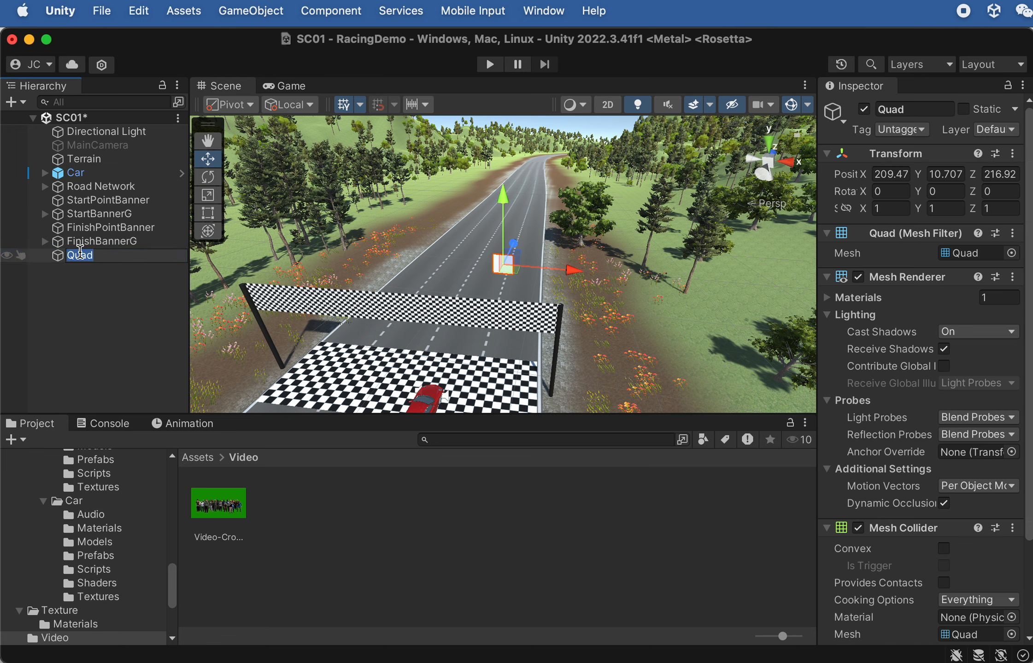
{"action": "type", "text": "Crowd"}
{"action": "left_click", "coordinate": [104, 301]}
{"action": "left_click", "coordinate": [91, 257]}
Add a Video Player component to the Crowd quad and bring its settings into view.
{"action": "scroll", "coordinate": [491, 145], "scroll_direction": "up", "scroll_amount": 1}
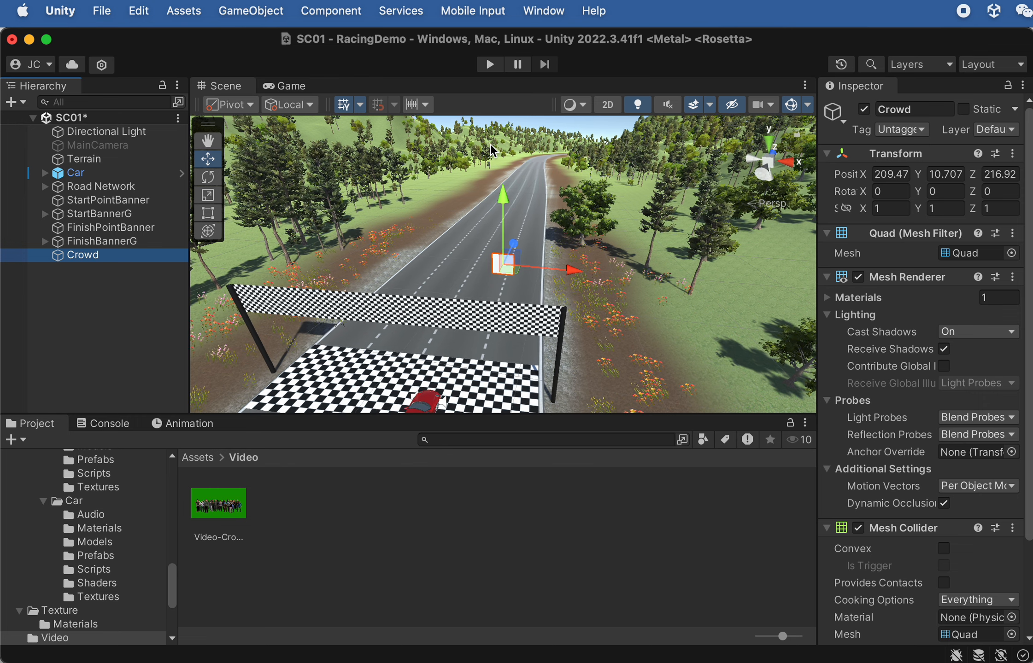
{"action": "scroll", "coordinate": [491, 145], "scroll_direction": "up", "scroll_amount": 3}
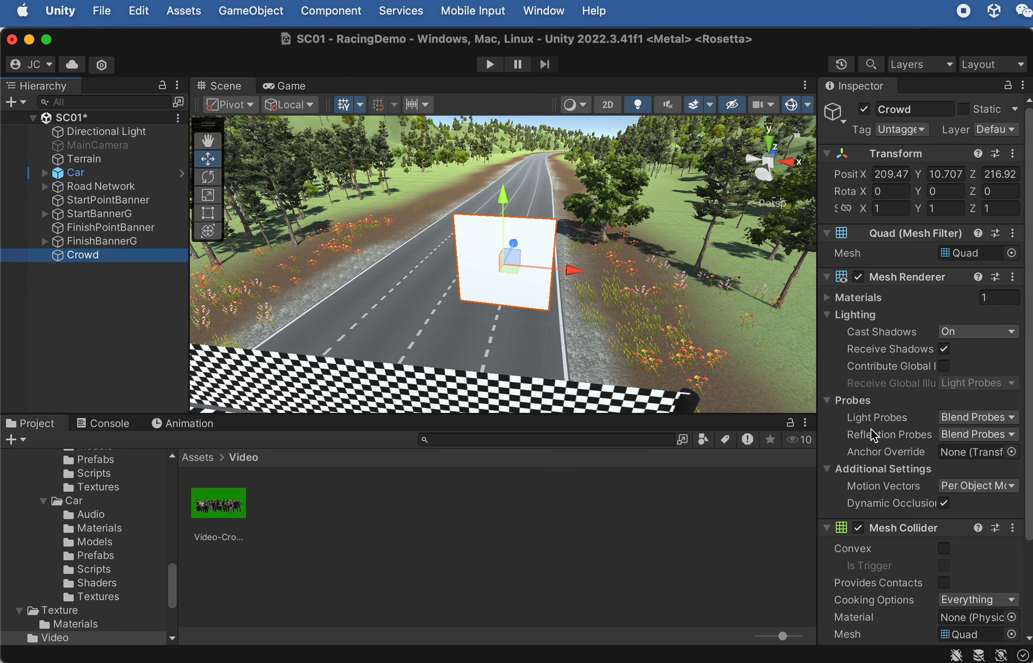
{"action": "scroll", "coordinate": [873, 435], "scroll_direction": "down", "scroll_amount": 3}
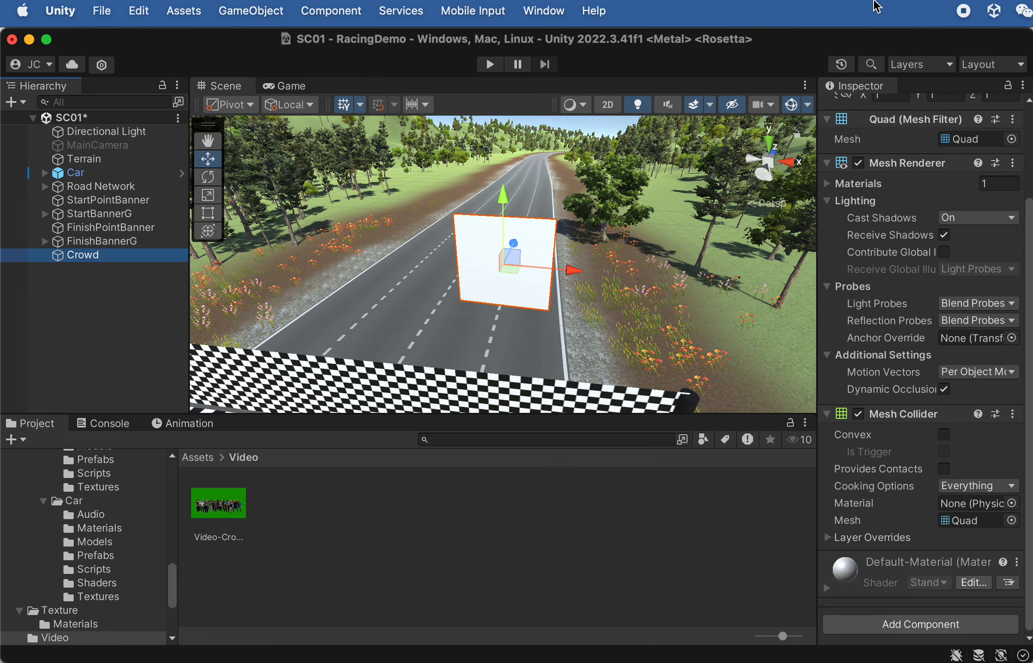
{"action": "left_click", "coordinate": [913, 627]}
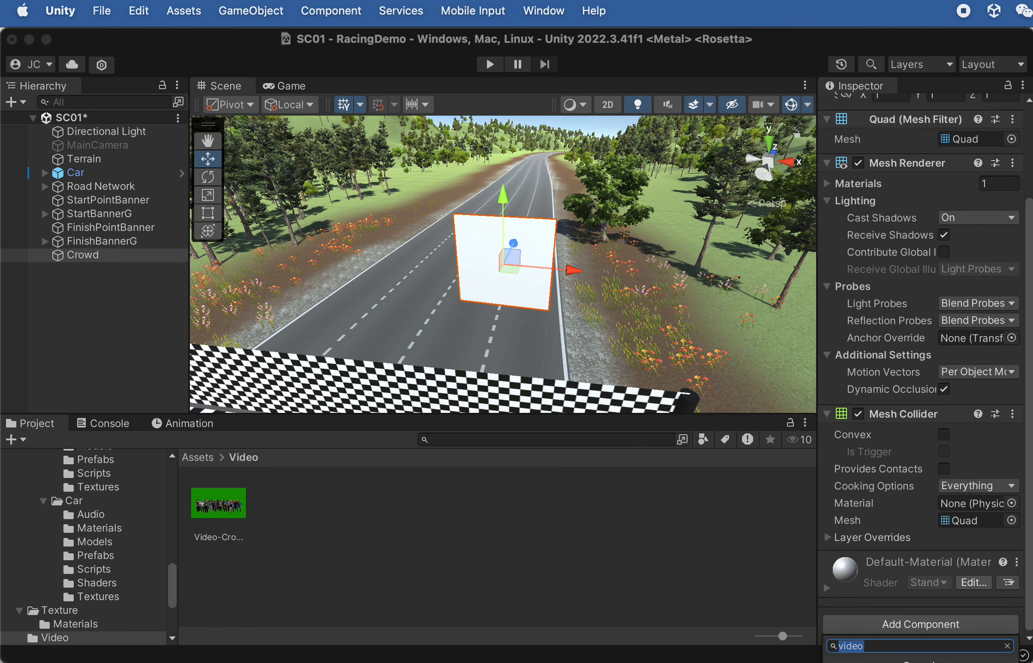
{"action": "left_click_drag", "start_coordinate": [760, 661], "coordinate": [756, 634]}
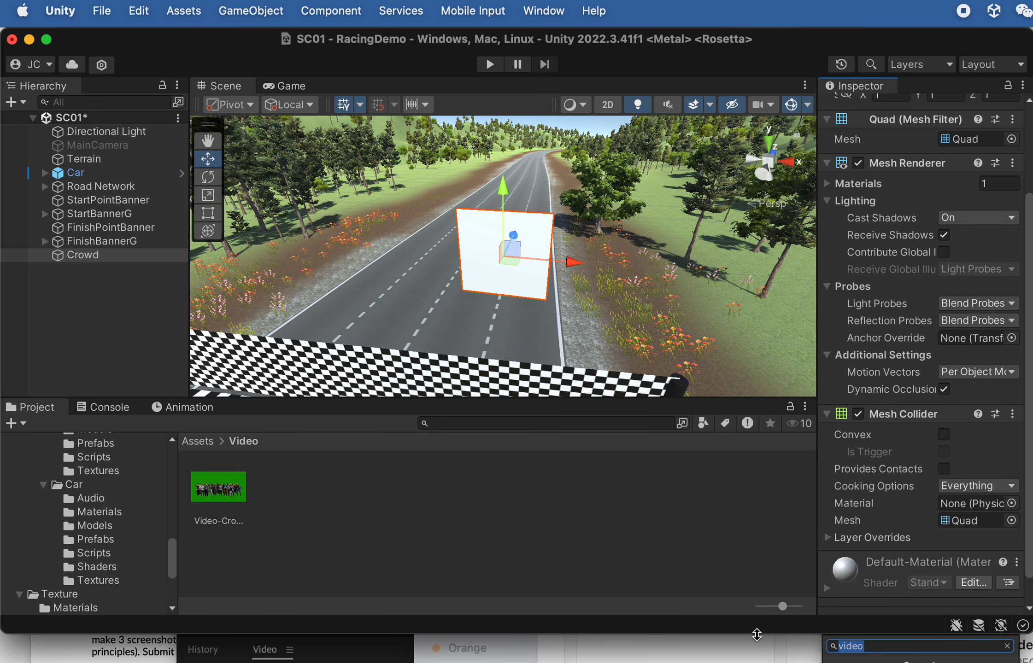
{"action": "left_click", "coordinate": [755, 571]}
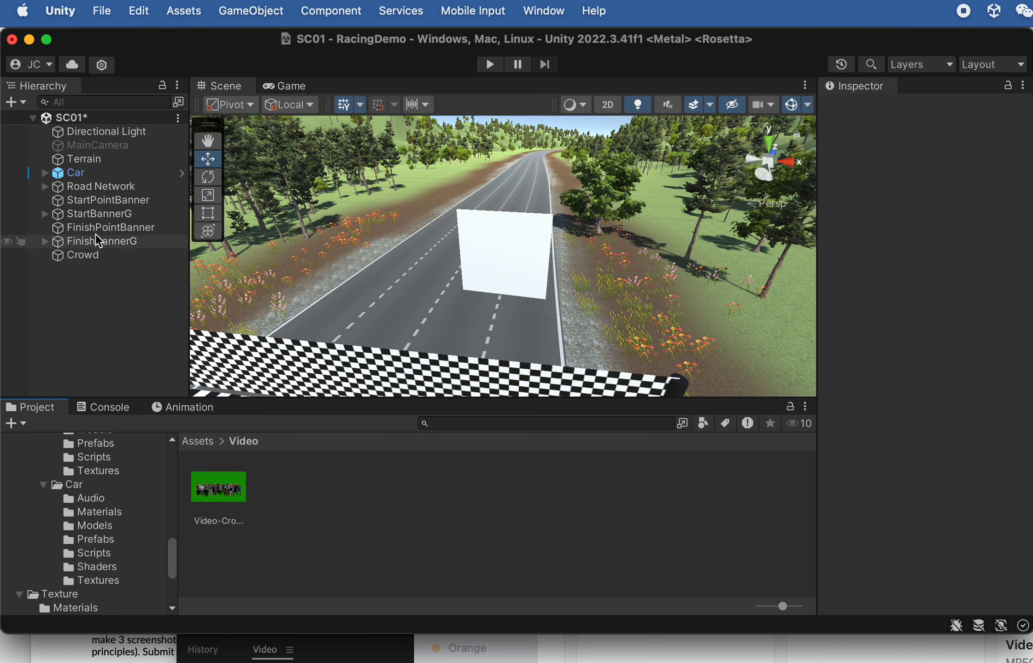
{"action": "left_click", "coordinate": [106, 256]}
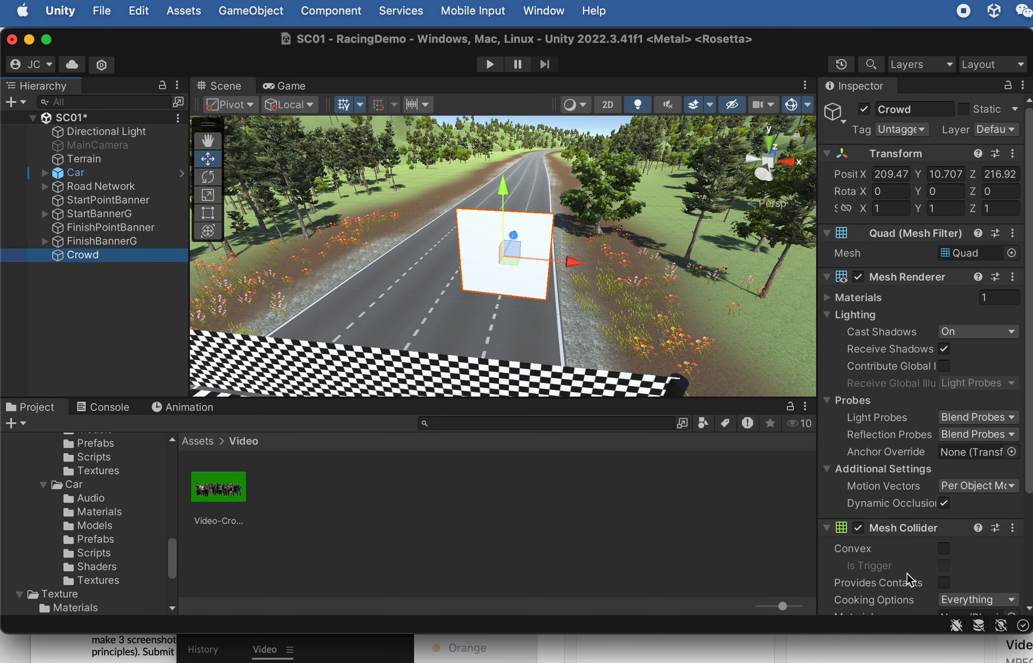
{"action": "scroll", "coordinate": [907, 582], "scroll_direction": "down", "scroll_amount": 5}
{"action": "left_click", "coordinate": [908, 595]}
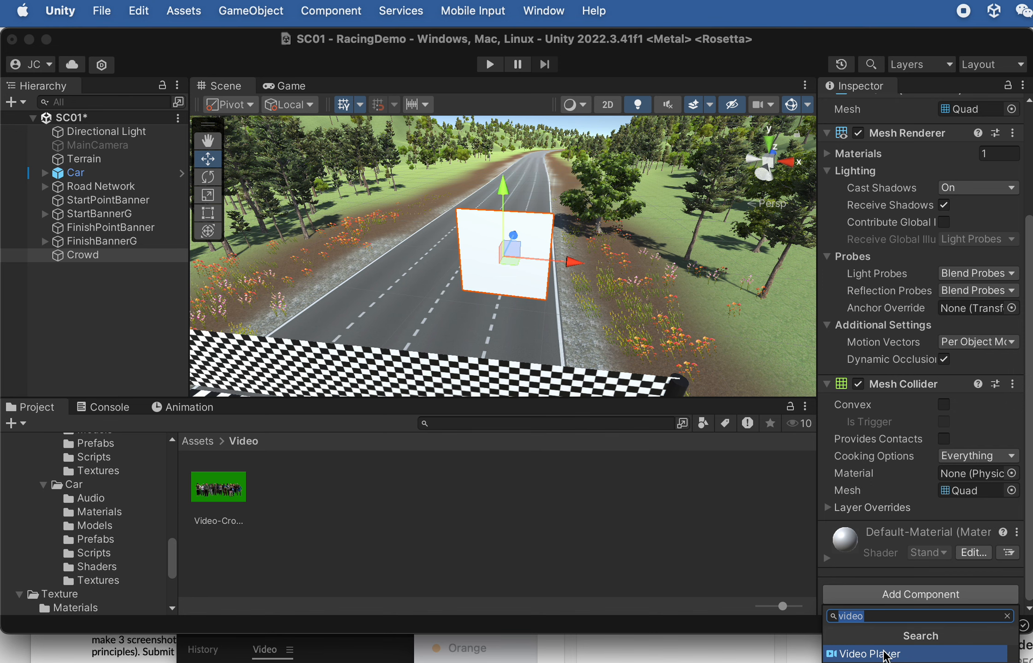
{"action": "left_click", "coordinate": [885, 655]}
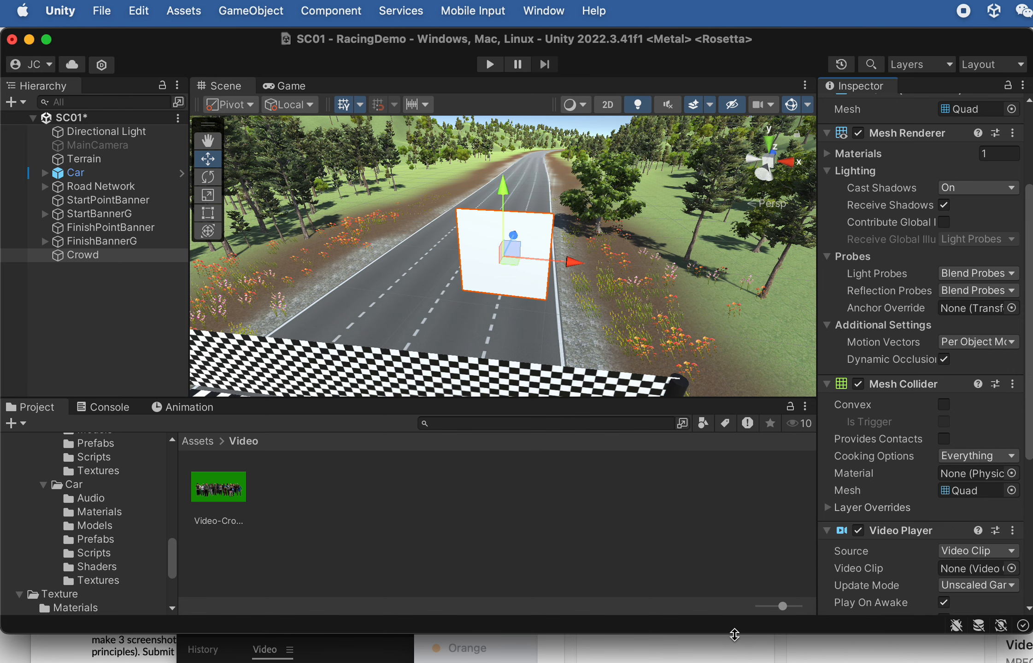
{"action": "left_click_drag", "start_coordinate": [734, 634], "coordinate": [734, 656]}
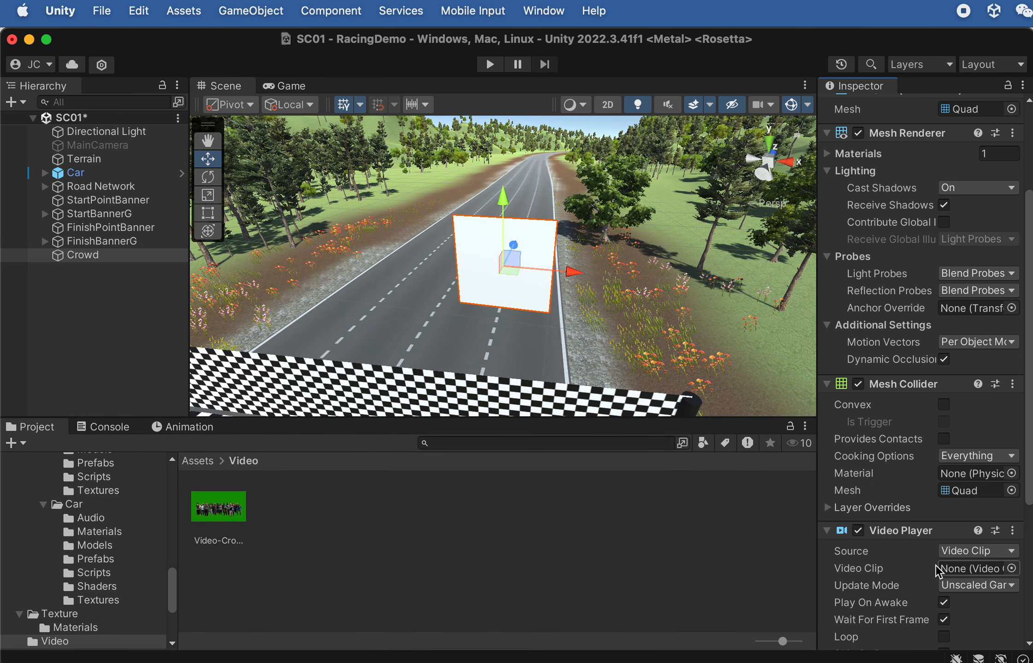
{"action": "scroll", "coordinate": [938, 571], "scroll_direction": "down", "scroll_amount": 5}
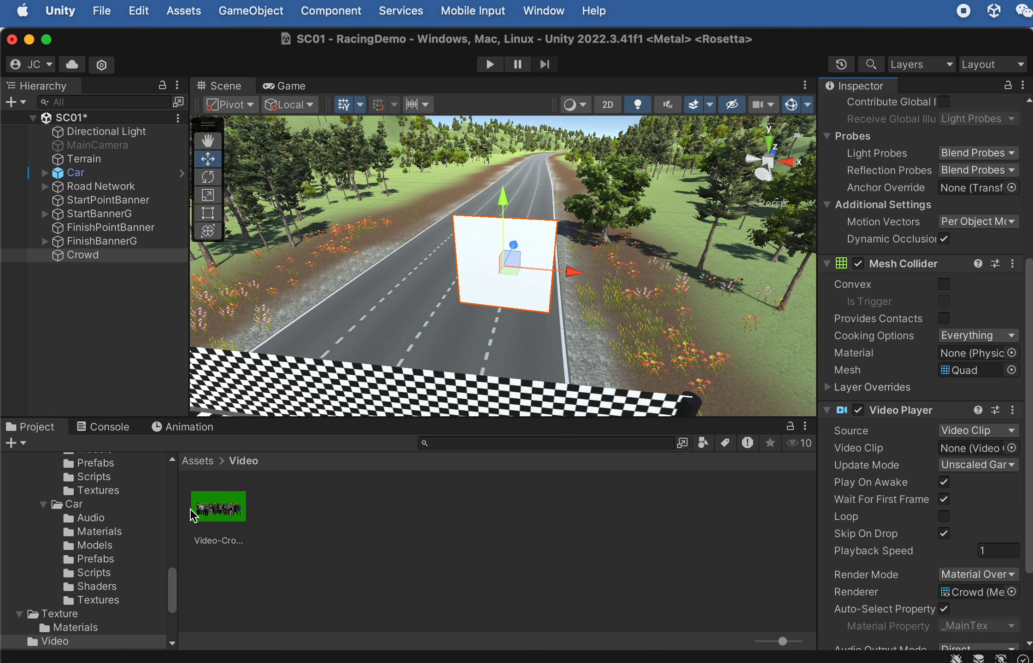
Assign the Video-Crowd01-720 clip to the Crowd quad's Video Player and enable Loop.
{"action": "left_click_drag", "start_coordinate": [193, 516], "coordinate": [956, 448]}
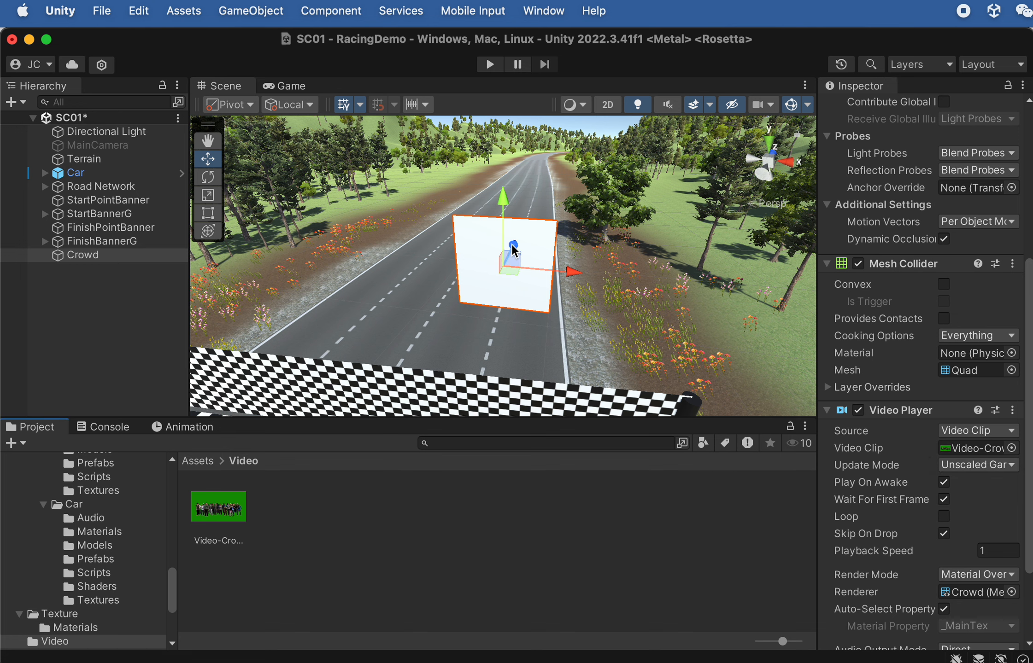
{"action": "left_click", "coordinate": [948, 517]}
{"action": "left_click", "coordinate": [945, 517]}
{"action": "scroll", "coordinate": [924, 546], "scroll_direction": "down", "scroll_amount": 4}
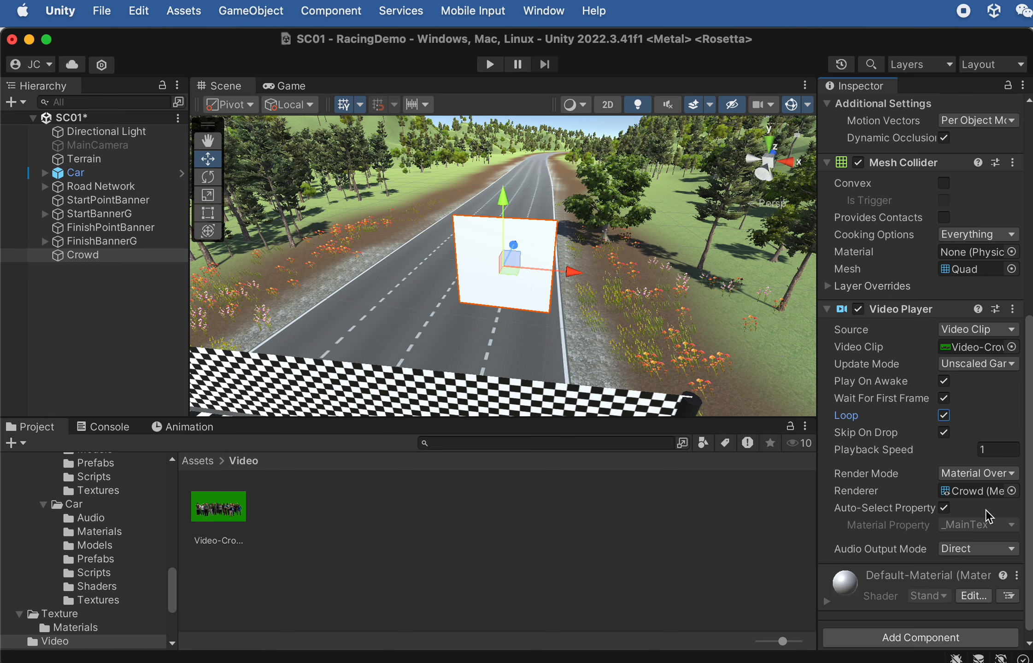
{"action": "scroll", "coordinate": [983, 511], "scroll_direction": "down", "scroll_amount": 1}
{"action": "scroll", "coordinate": [980, 504], "scroll_direction": "up", "scroll_amount": 10}
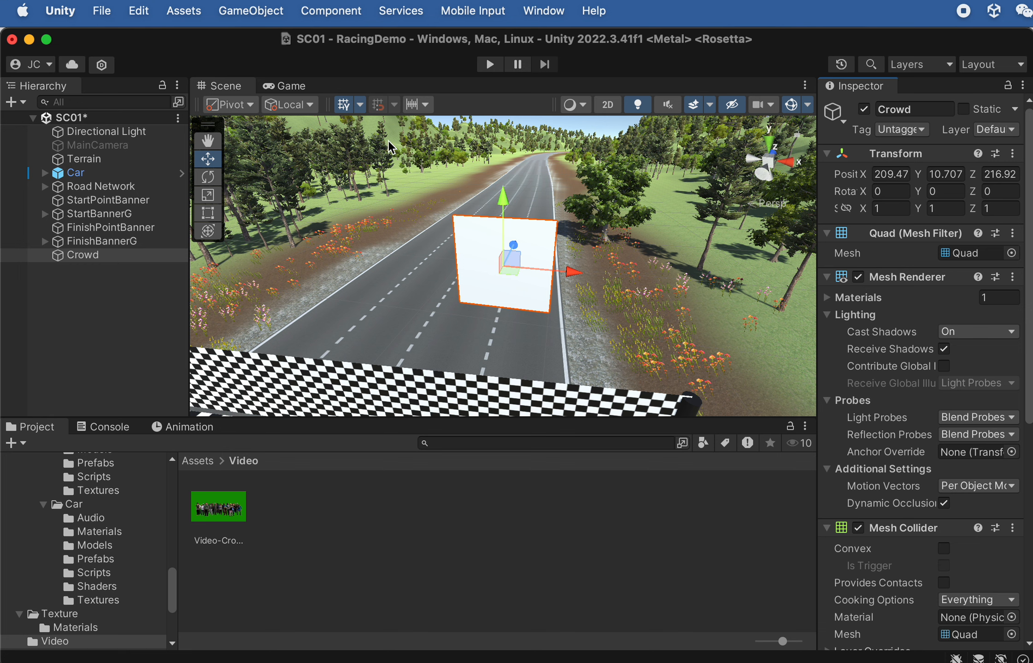
Run the game and check the crowd video playing on the quad in the Scene view.
{"action": "left_click", "coordinate": [490, 64]}
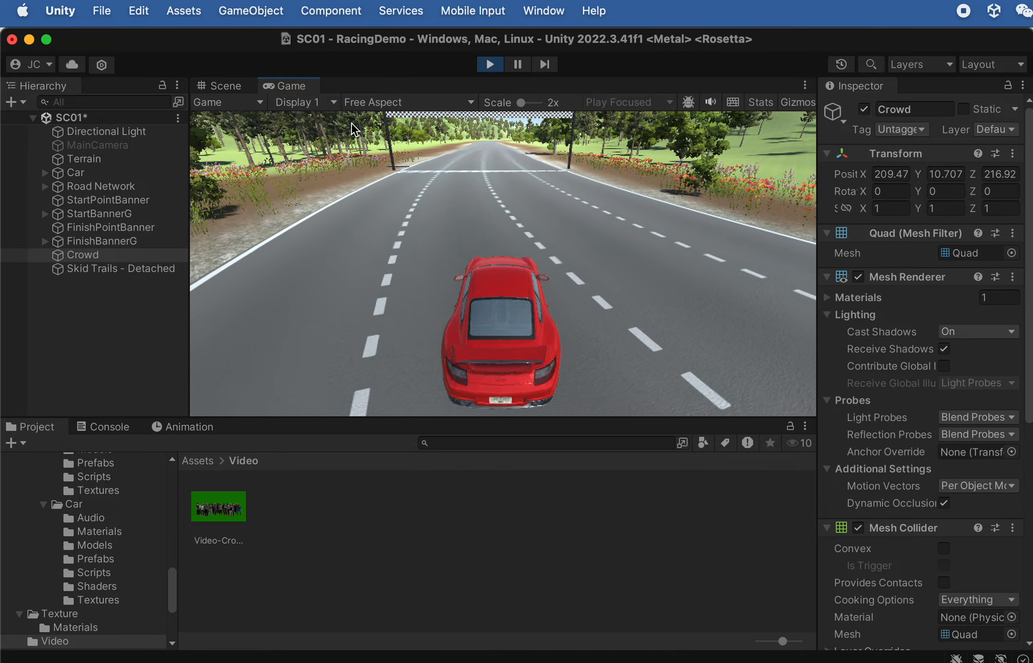
{"action": "left_click", "coordinate": [224, 86]}
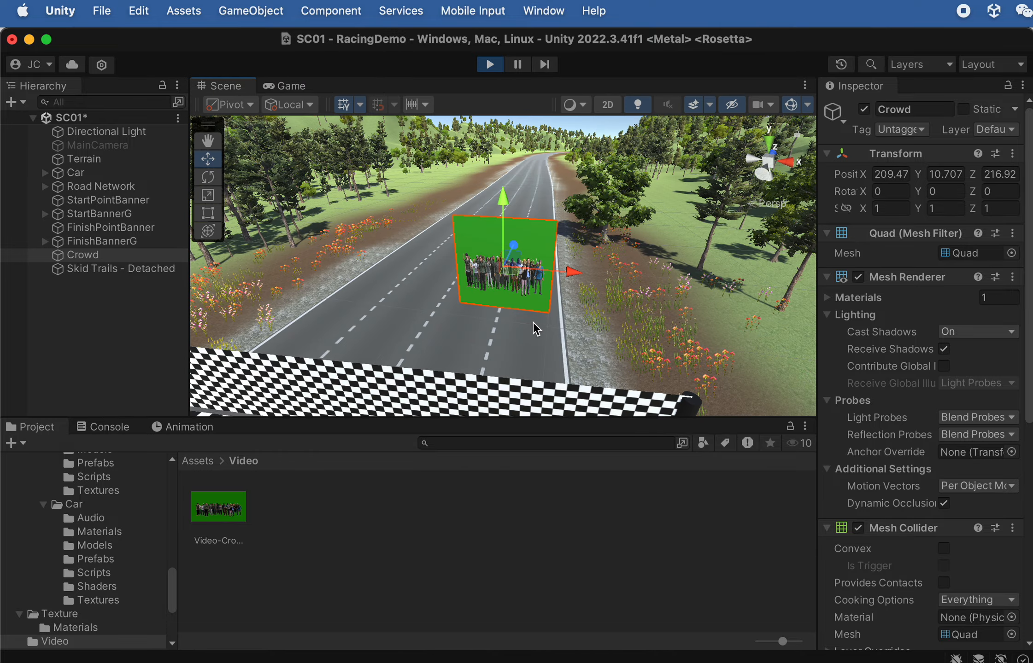
{"action": "left_click_drag", "start_coordinate": [534, 326], "coordinate": [569, 262], "text": "alt"}
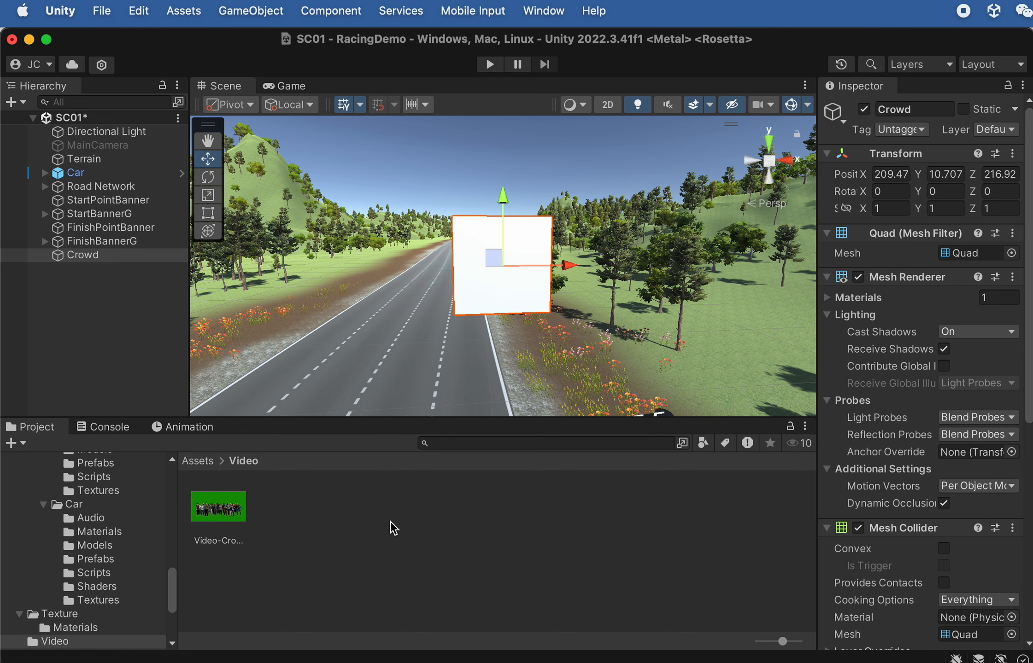
Create a folder named Shaders in the project's Assets folder and open it.
{"action": "left_click", "coordinate": [190, 462]}
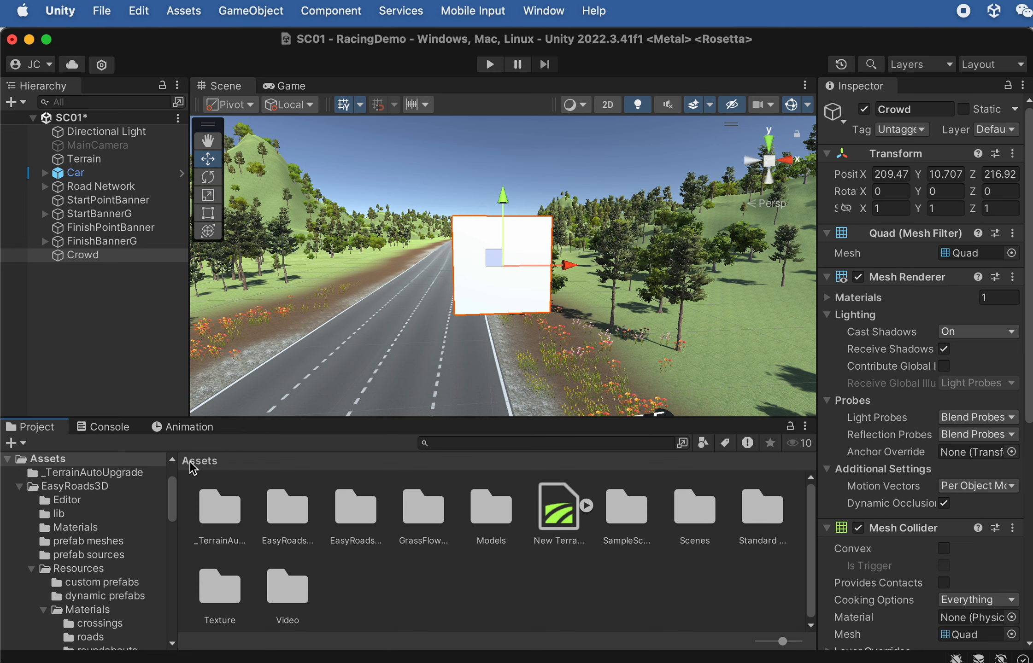
{"action": "right_click", "coordinate": [379, 588]}
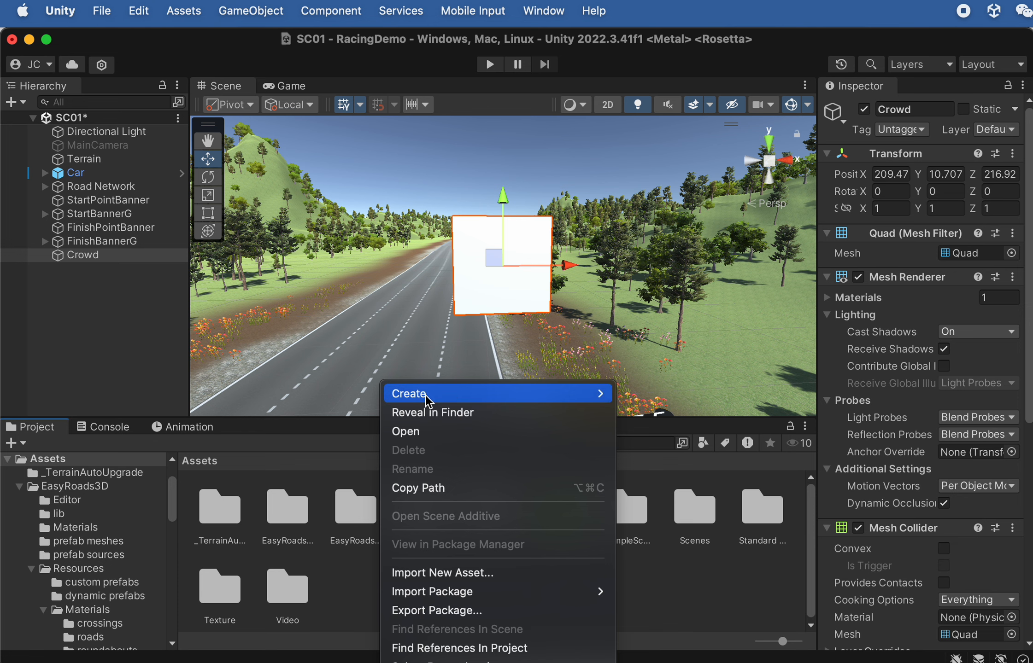
{"action": "mouse_move", "coordinate": [426, 394]}
{"action": "left_click", "coordinate": [633, 65]}
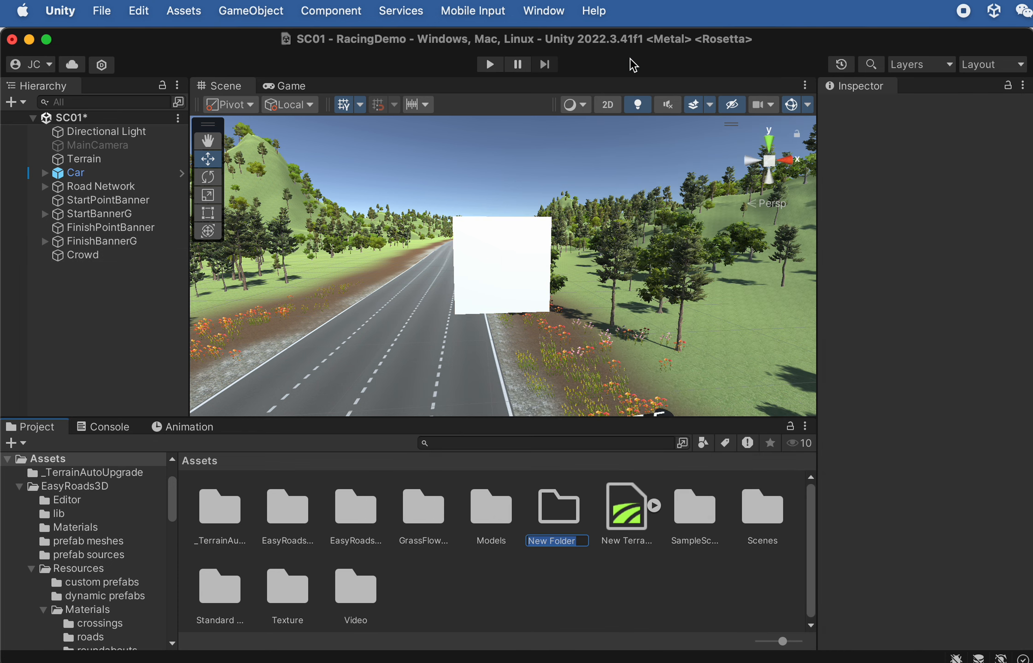
{"action": "type", "text": "Shaders"}
{"action": "key", "text": "Return"}
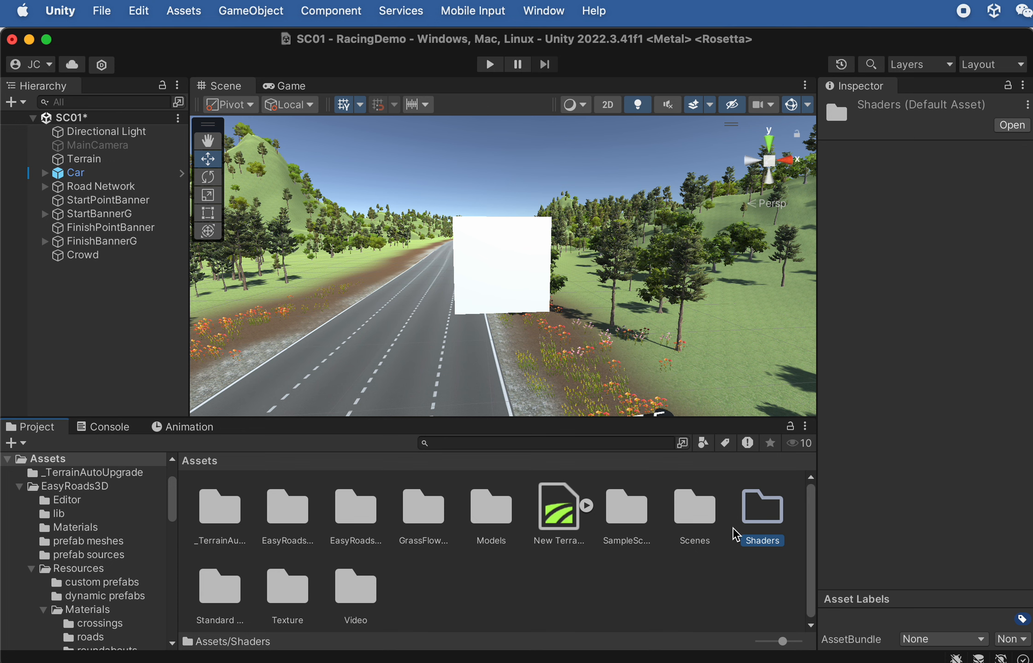
{"action": "double_click", "coordinate": [764, 511]}
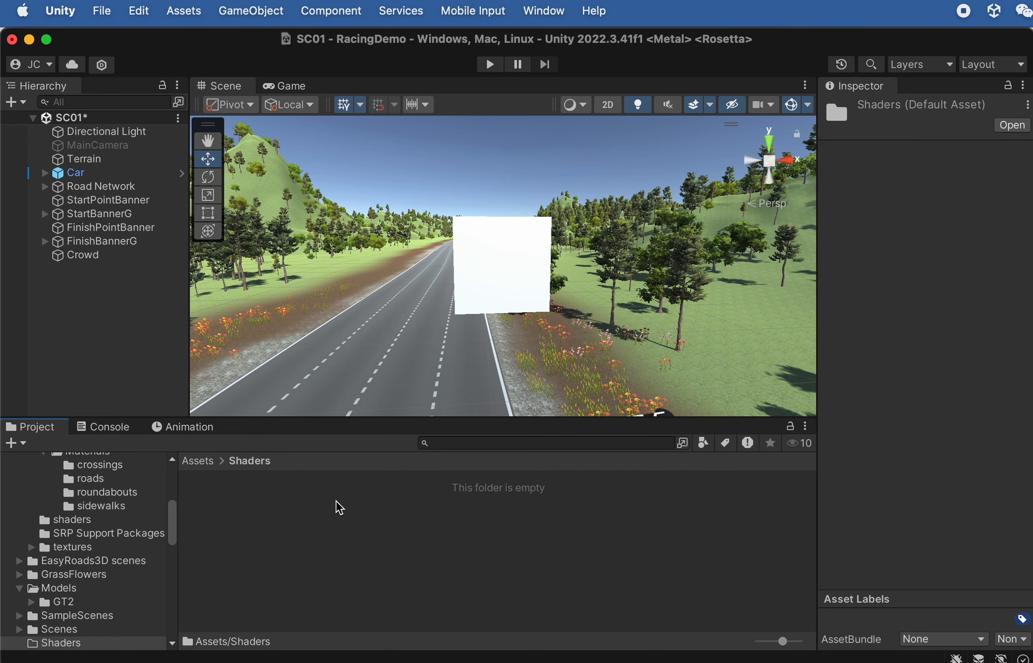
Switch to Finder and select ChromaKeyShader.shader in the Greenscreen video and Shader folder.
{"action": "key", "text": "super+Tab"}
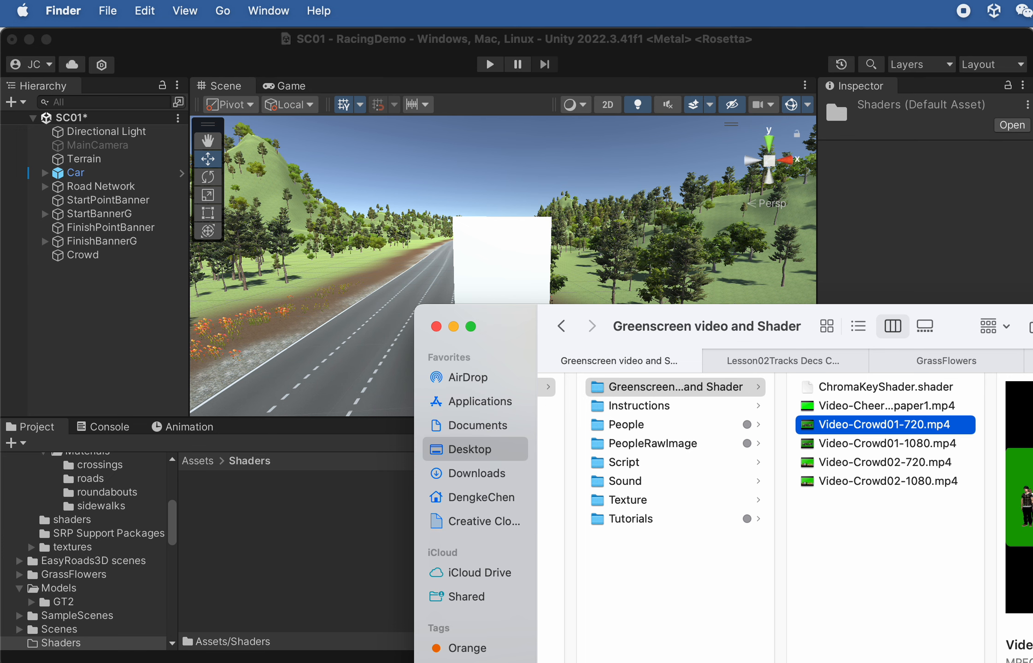
{"action": "left_click", "coordinate": [868, 386]}
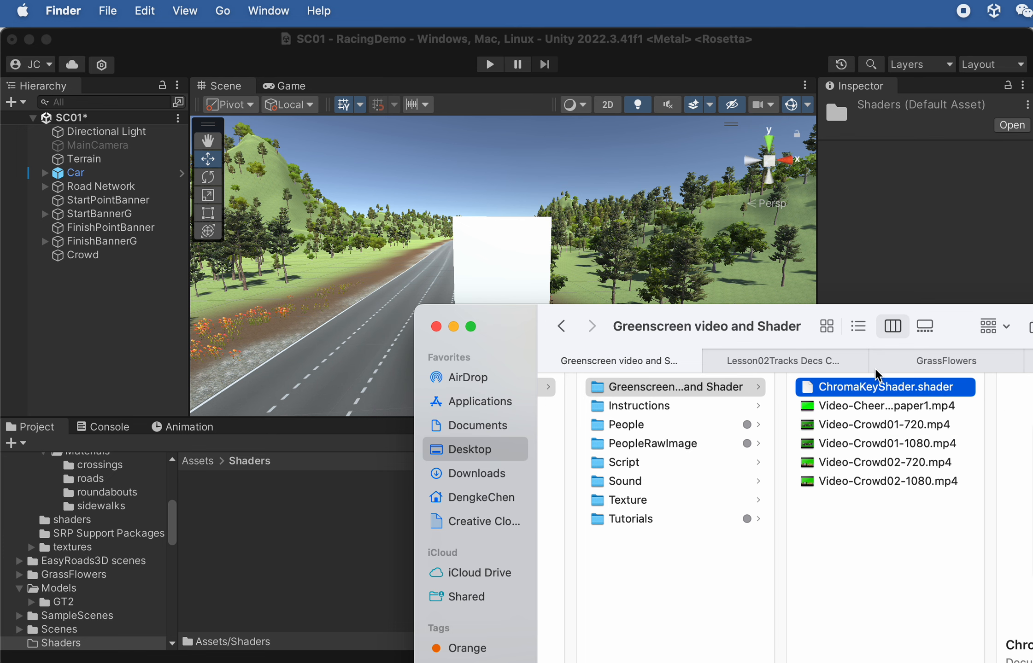
{"action": "left_click_drag", "start_coordinate": [809, 309], "coordinate": [710, 325]}
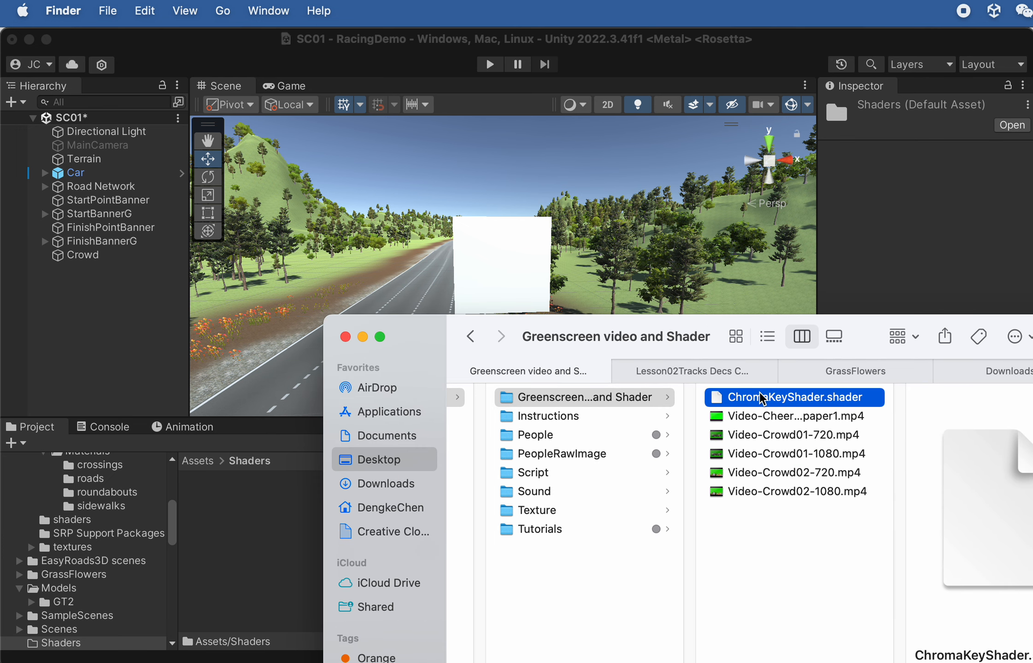
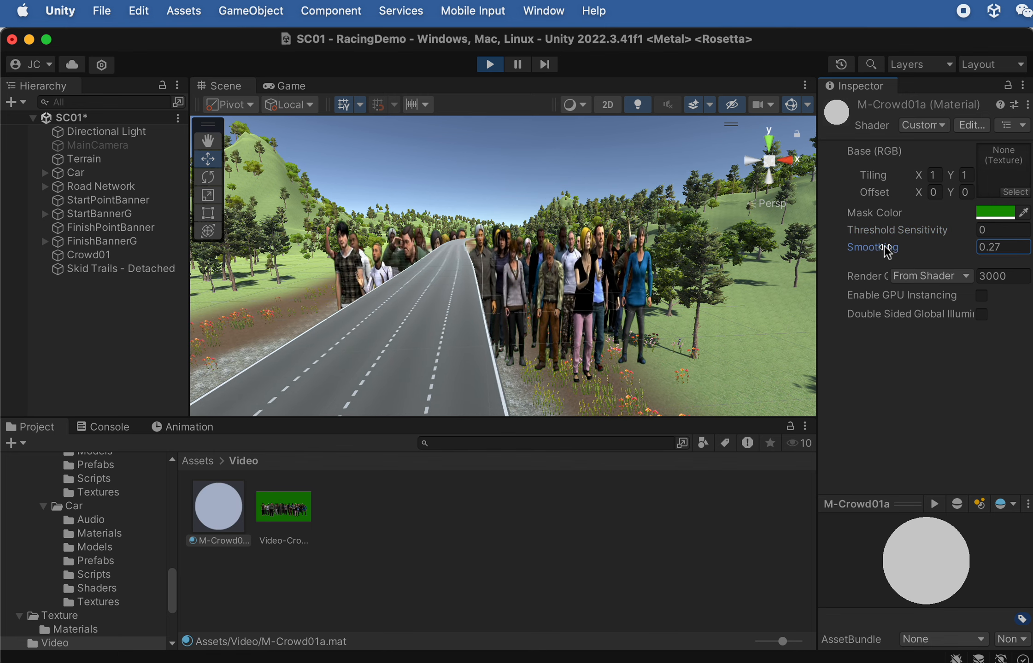
Try different Smoothing values on the M-Crowd01a material's chroma key and set Smoothing to 0.2.
{"action": "left_click_drag", "start_coordinate": [887, 251], "coordinate": [875, 252]}
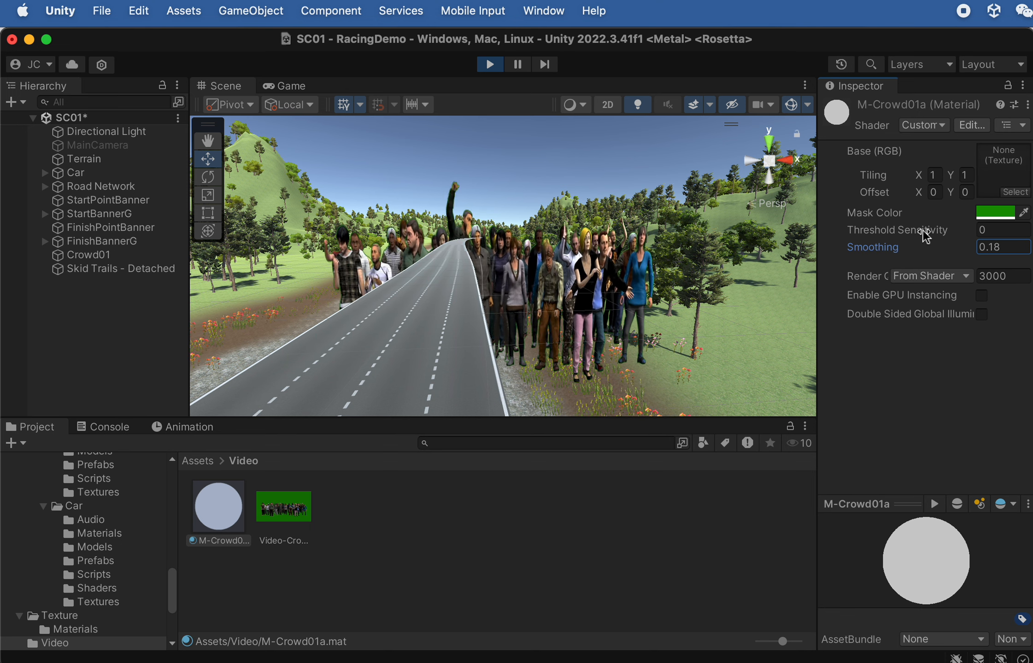
{"action": "left_click_drag", "start_coordinate": [933, 239], "coordinate": [927, 238]}
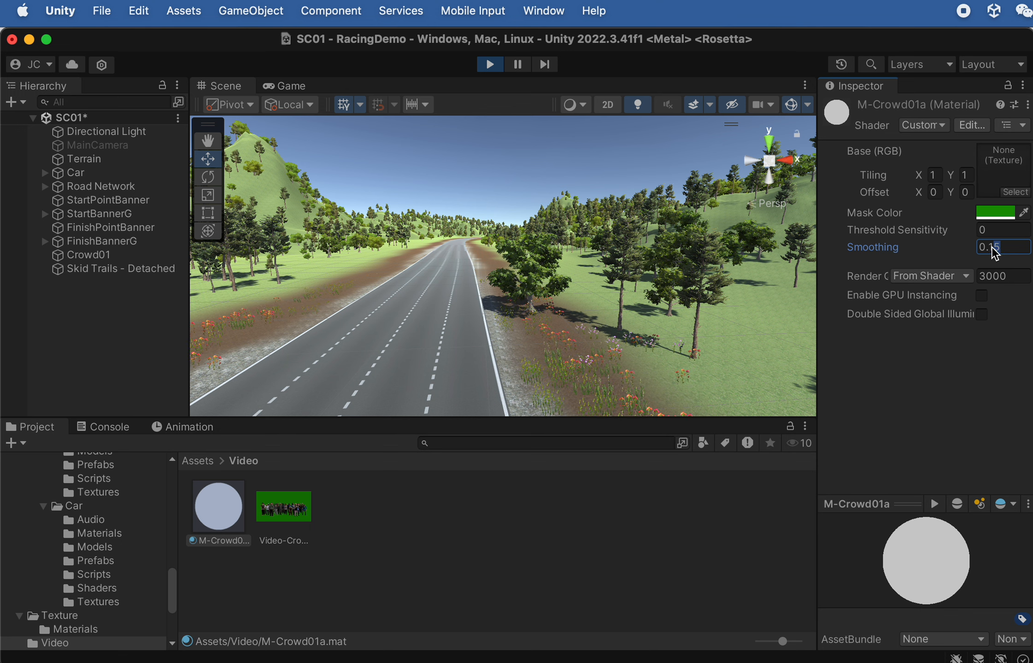
{"action": "left_click_drag", "start_coordinate": [992, 246], "coordinate": [989, 246]}
{"action": "type", "text": "2"}
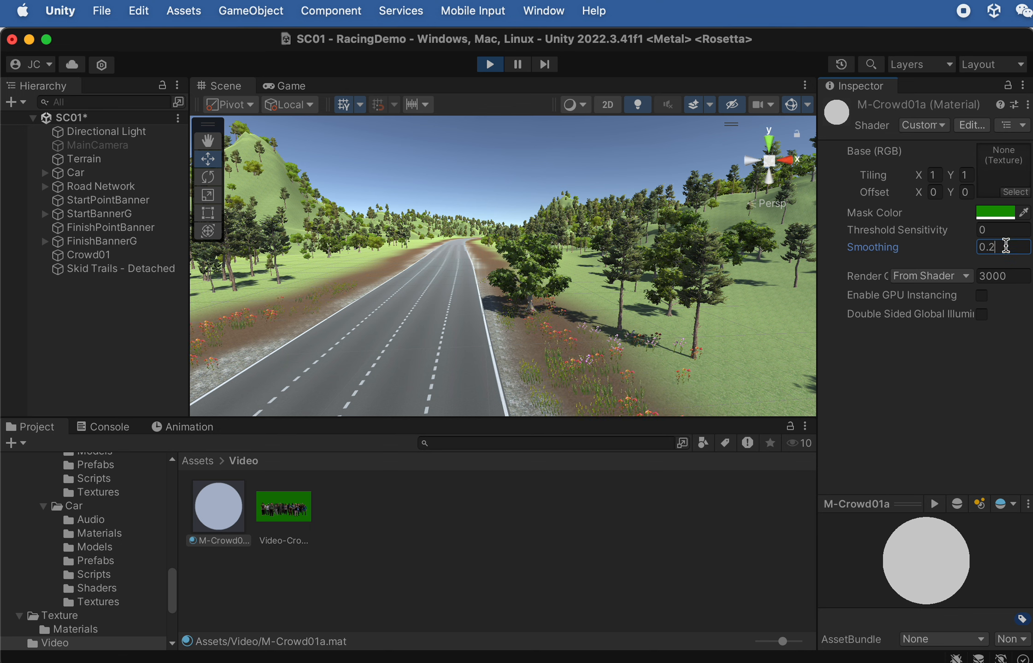
{"action": "mouse_move", "coordinate": [887, 253]}
{"action": "left_mouse_down"}
{"action": "mouse_move", "coordinate": [894, 231]}
{"action": "mouse_move", "coordinate": [902, 235]}
{"action": "mouse_move", "coordinate": [889, 235]}
{"action": "left_mouse_up"}
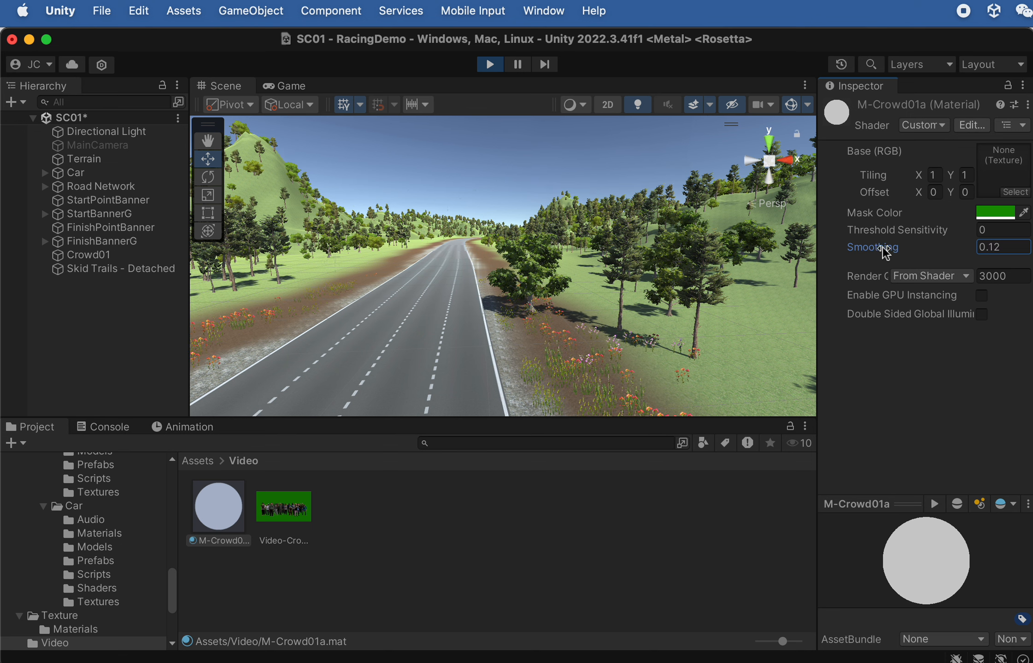
{"action": "left_click_drag", "start_coordinate": [886, 252], "coordinate": [933, 252]}
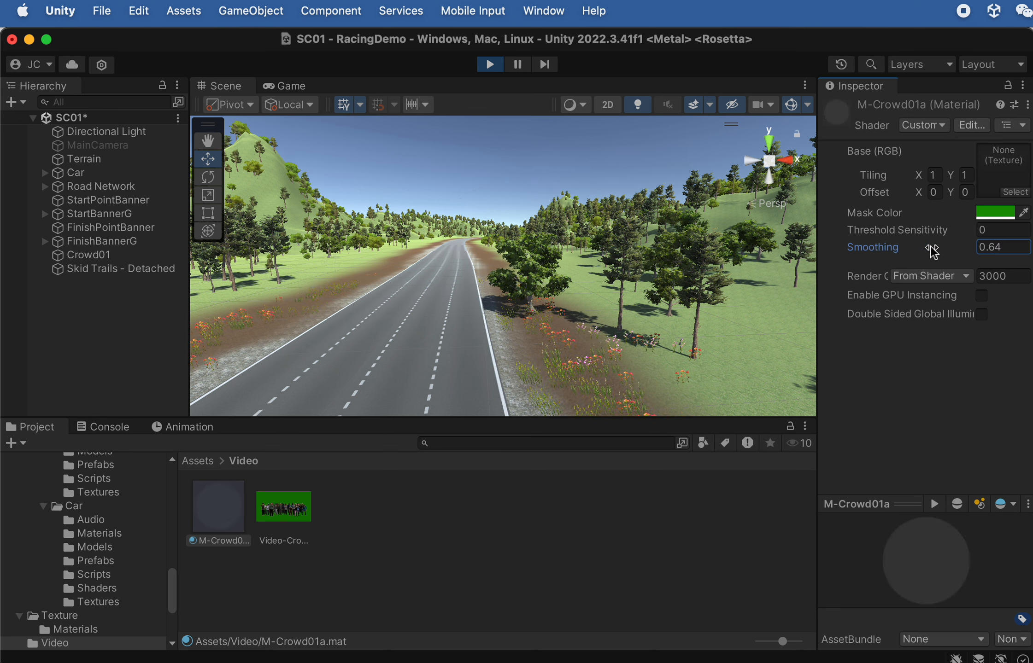
{"action": "type", "text": "0.2"}
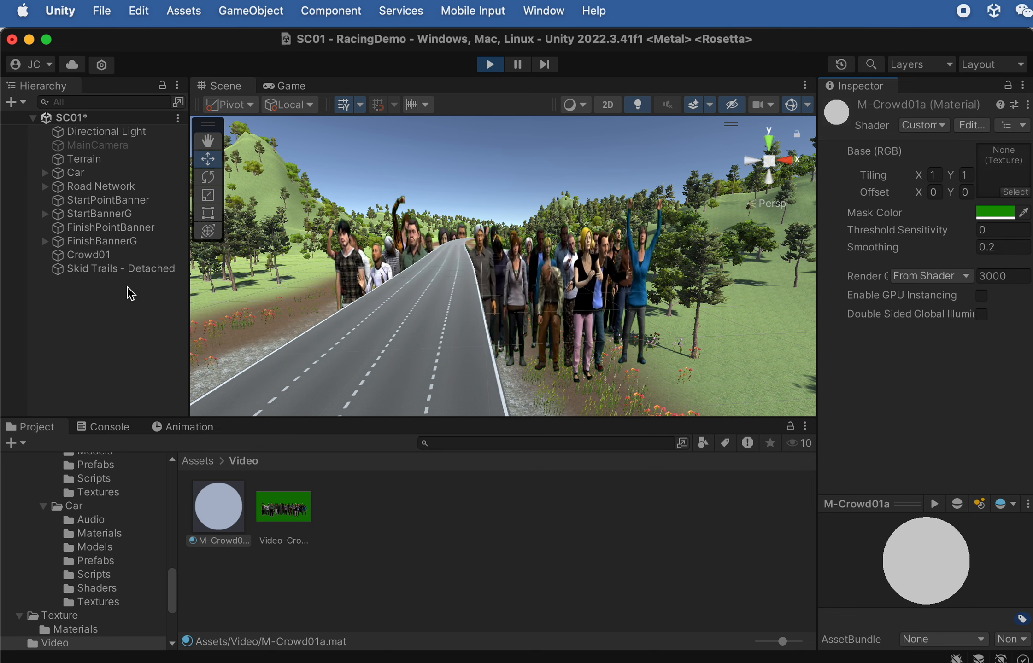
Stop the running game and lower the Crowd01 quad towards the road near the start line, to a Y position of about 1.76.
{"action": "left_click", "coordinate": [490, 64]}
{"action": "left_click", "coordinate": [88, 255]}
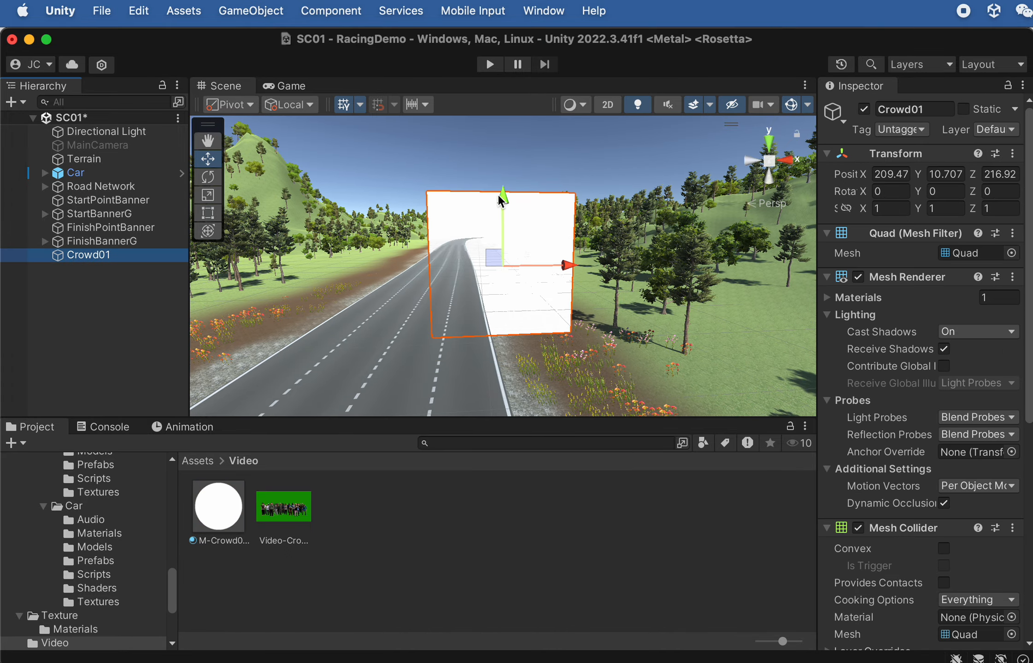
{"action": "left_click_drag", "start_coordinate": [499, 198], "coordinate": [481, 309]}
{"action": "left_click_drag", "start_coordinate": [572, 339], "coordinate": [352, 398], "text": "alt"}
{"action": "middle_click_drag", "start_coordinate": [463, 365], "coordinate": [431, 235]}
{"action": "scroll", "coordinate": [479, 249], "scroll_direction": "down", "scroll_amount": 12}
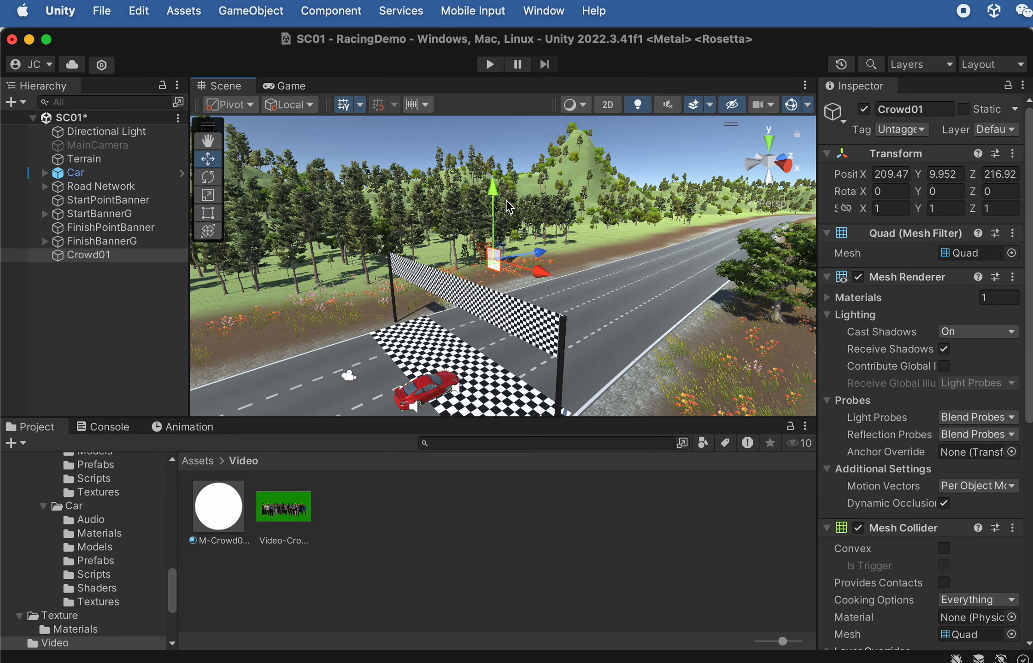
{"action": "left_click_drag", "start_coordinate": [493, 188], "coordinate": [486, 328]}
{"action": "key", "text": "f"}
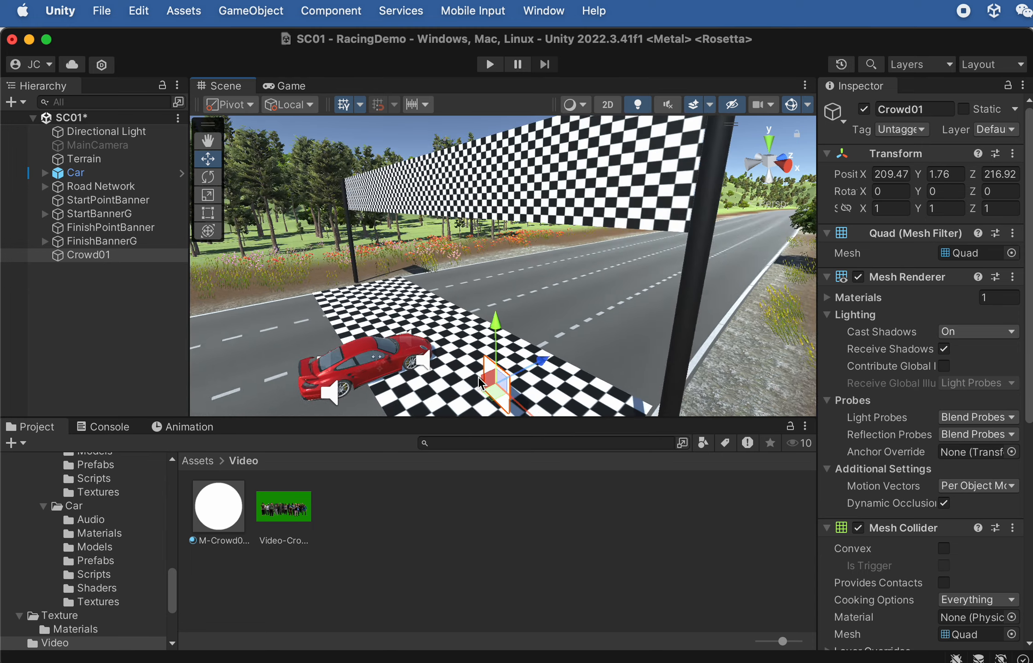
Move the Crowd01 quad beside the car at about X 205.5, Y 1.26, and scale it to 2 on all axes.
{"action": "left_click_drag", "start_coordinate": [433, 382], "coordinate": [544, 323], "text": "alt"}
{"action": "scroll", "coordinate": [536, 302], "scroll_direction": "down", "scroll_amount": 6}
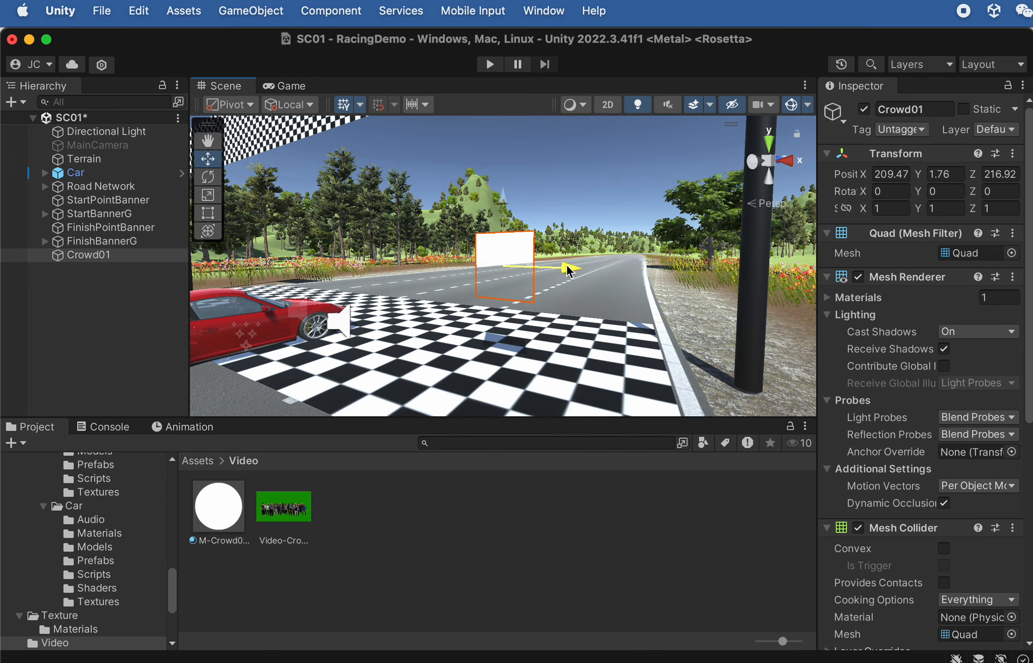
{"action": "left_click_drag", "start_coordinate": [565, 267], "coordinate": [505, 296]}
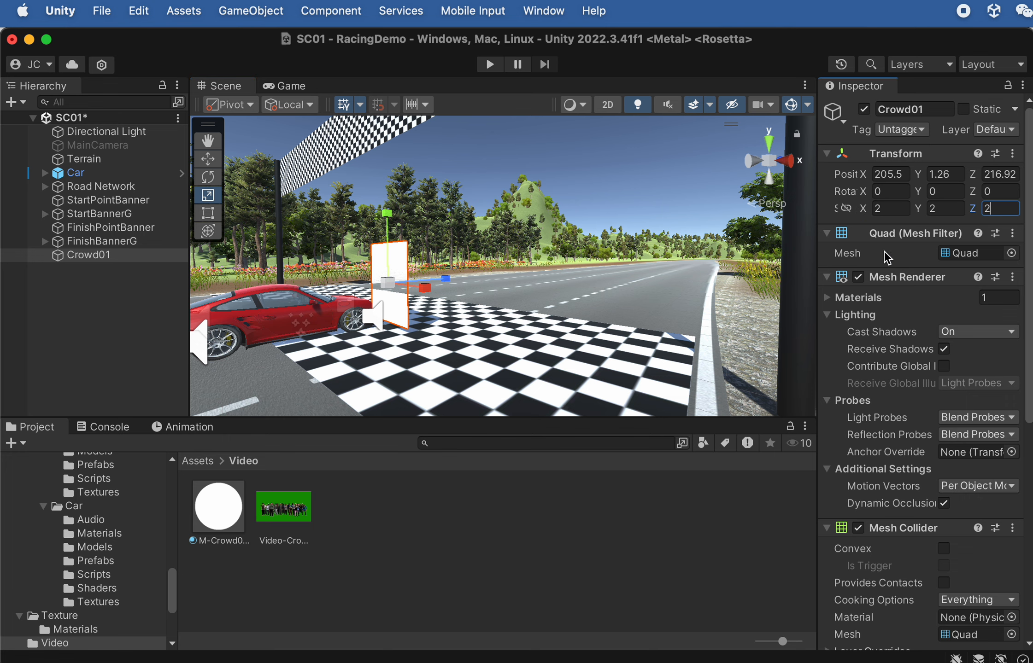
{"action": "left_click", "coordinate": [143, 278]}
Move the Crowd01 quad along the road beyond the start line, to a Z position of about 240.4.
{"action": "left_click", "coordinate": [104, 257]}
{"action": "scroll", "coordinate": [510, 287], "scroll_direction": "down", "scroll_amount": 3}
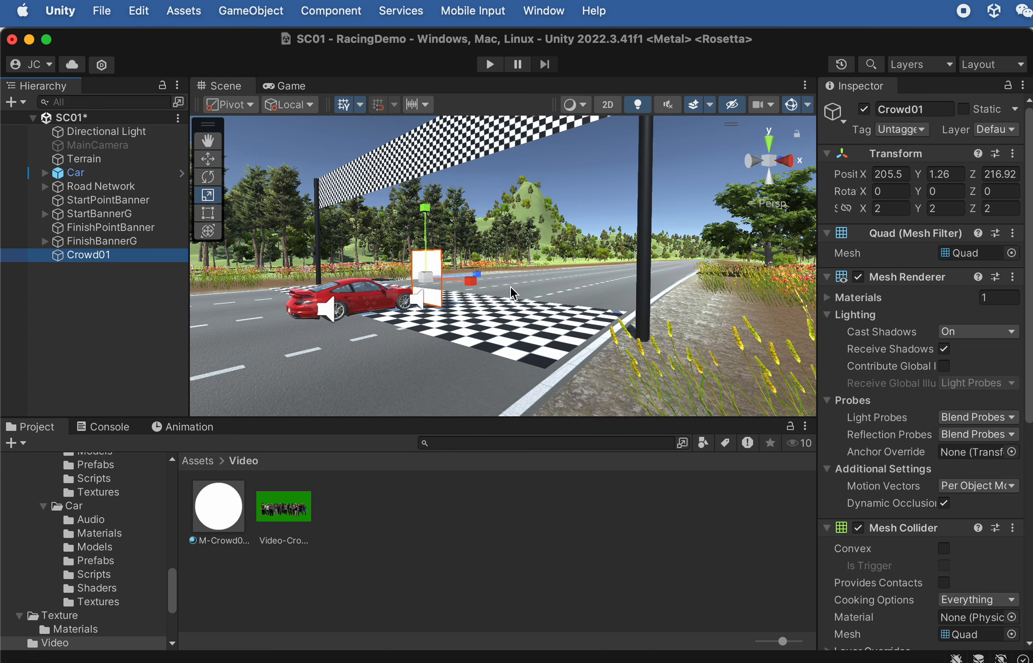
{"action": "scroll", "coordinate": [510, 286], "scroll_direction": "down", "scroll_amount": 3}
{"action": "key", "text": "w"}
{"action": "left_click_drag", "start_coordinate": [492, 262], "coordinate": [671, 195], "text": "alt"}
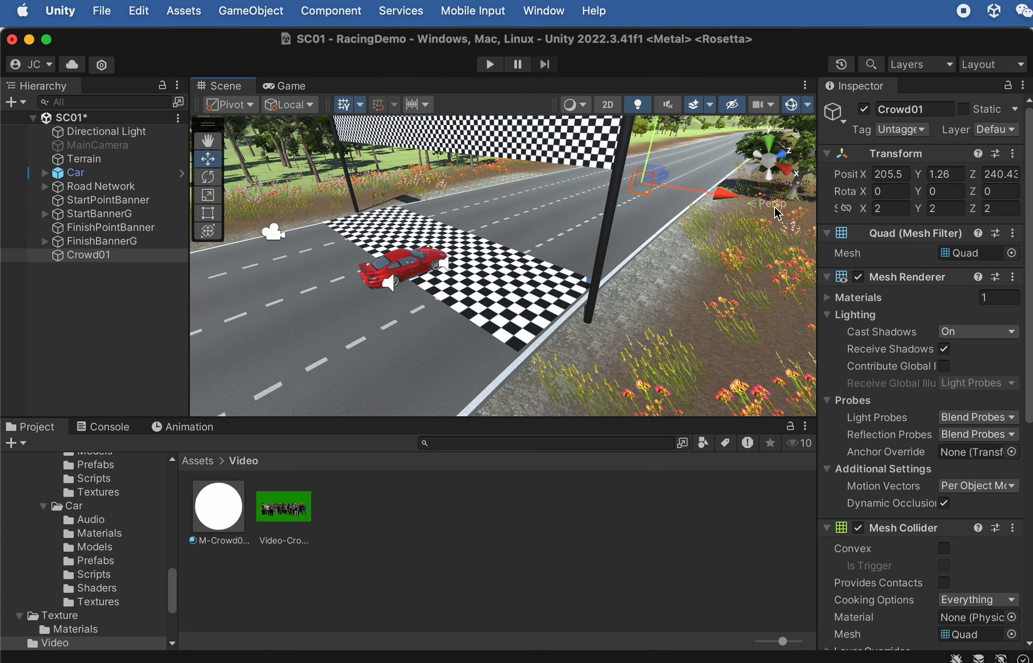
{"action": "left_click_drag", "start_coordinate": [664, 194], "coordinate": [754, 203], "text": "alt"}
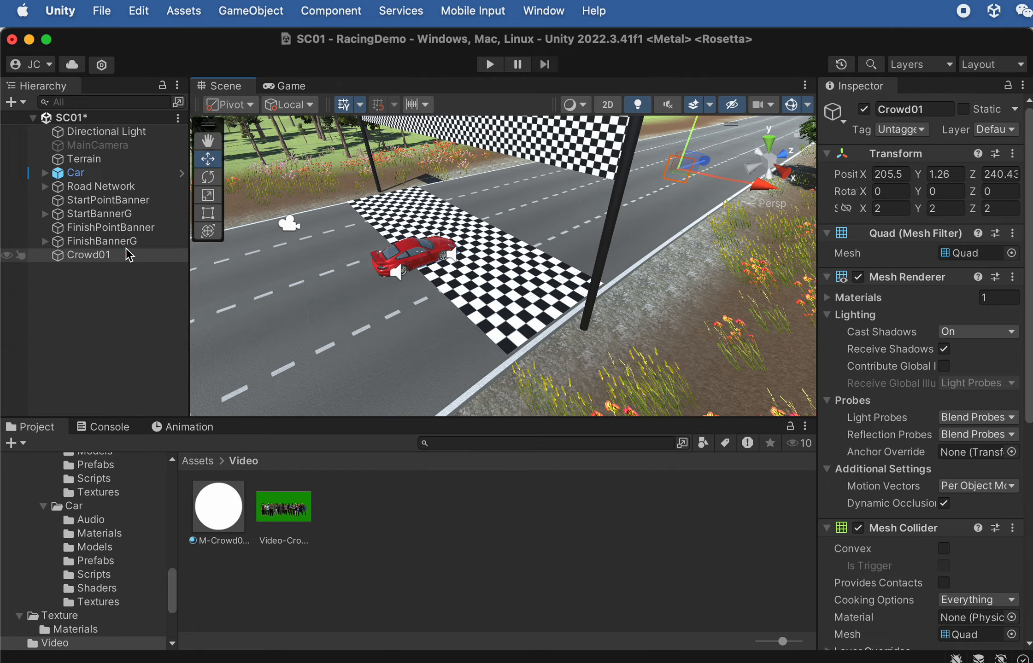
Shift the Crowd01 quad sideways off the road onto the verge, to an X position of about 214.24.
{"action": "scroll", "coordinate": [720, 258], "scroll_direction": "down", "scroll_amount": 4}
{"action": "middle_click_drag", "start_coordinate": [645, 221], "coordinate": [454, 322]}
{"action": "middle_click_drag", "start_coordinate": [585, 268], "coordinate": [470, 277]}
{"action": "left_click_drag", "start_coordinate": [622, 249], "coordinate": [478, 351], "text": "alt"}
{"action": "left_click_drag", "start_coordinate": [406, 315], "coordinate": [518, 315]}
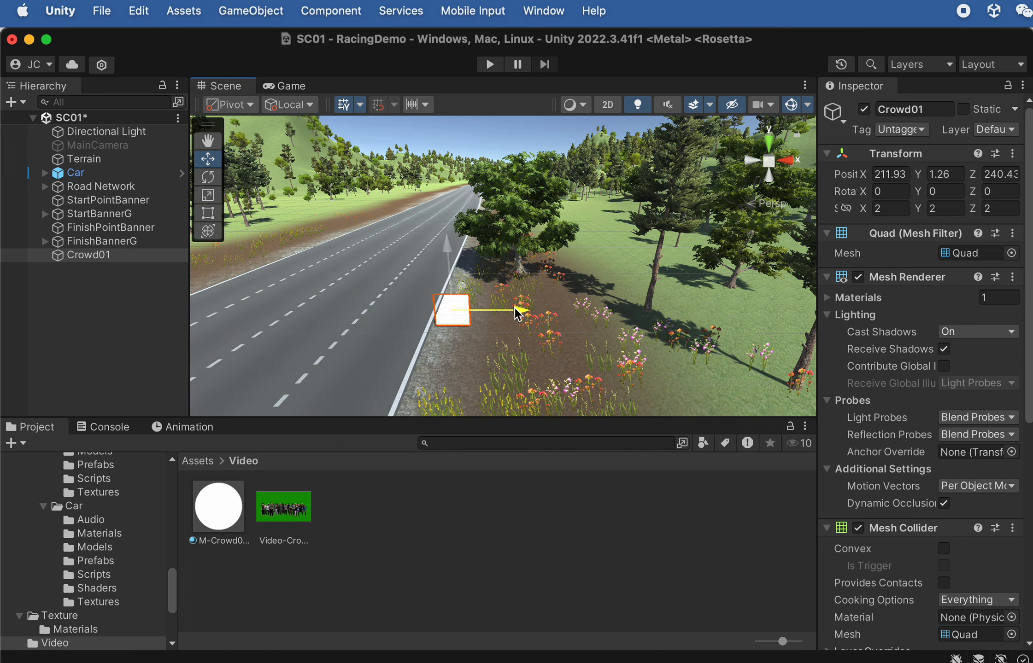
{"action": "right_click_drag", "start_coordinate": [436, 344], "coordinate": [481, 334]}
{"action": "left_click_drag", "start_coordinate": [490, 317], "coordinate": [397, 263]}
Set the Crowd01 quad's Y rotation to 30 and lower it to the ground at a Y position of about 1.01.
{"action": "key", "text": "f"}
{"action": "key", "text": "e"}
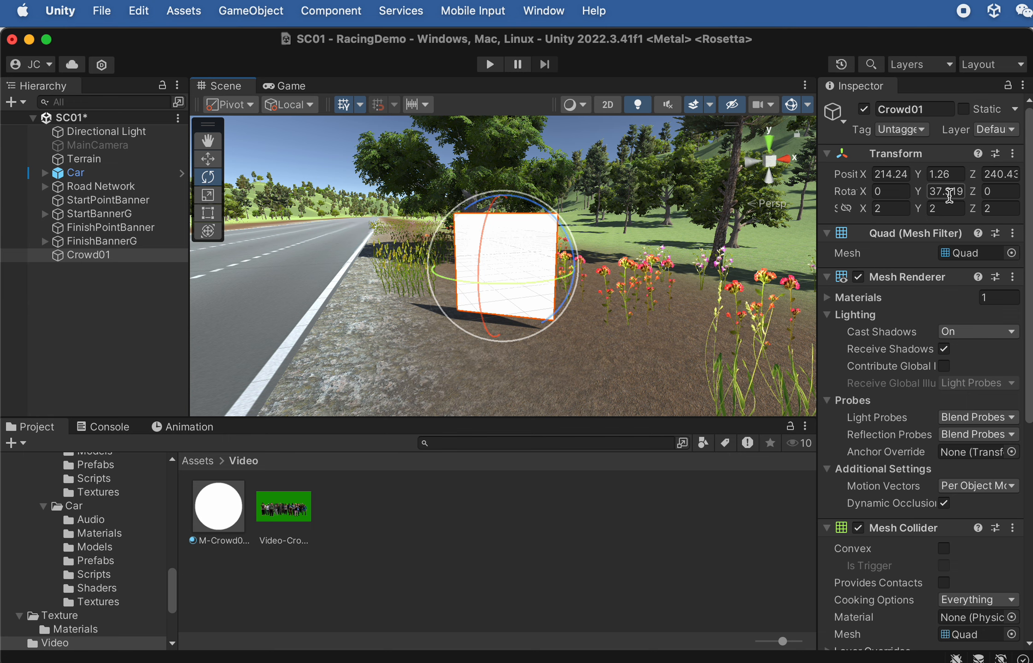
{"action": "type", "text": "30"}
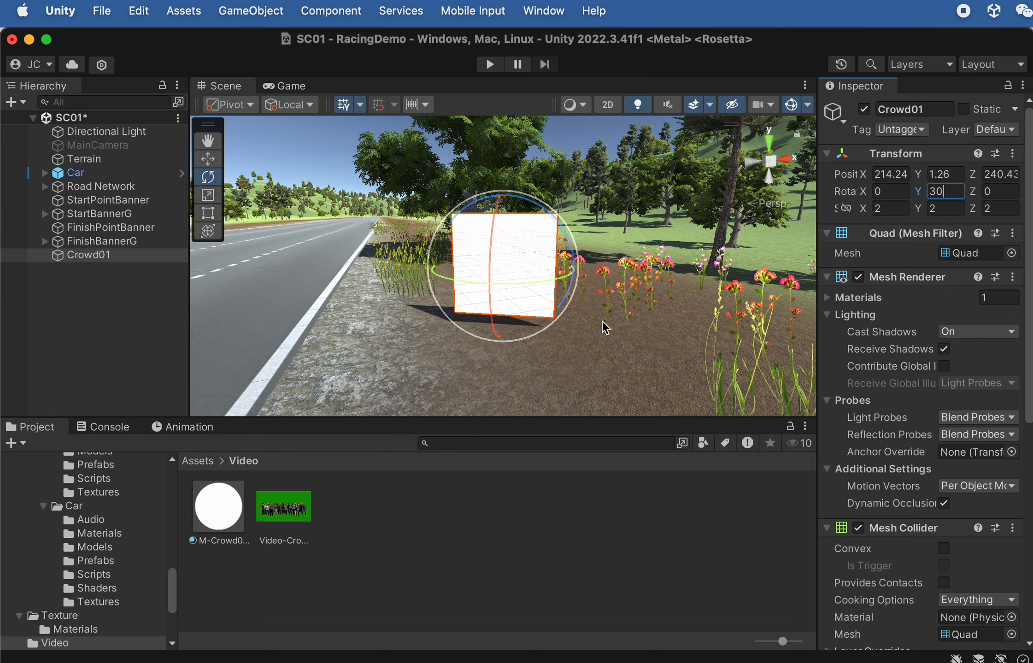
{"action": "left_click_drag", "start_coordinate": [604, 322], "coordinate": [674, 251], "text": "alt"}
{"action": "key", "text": "w"}
{"action": "left_click_drag", "start_coordinate": [506, 200], "coordinate": [506, 213]}
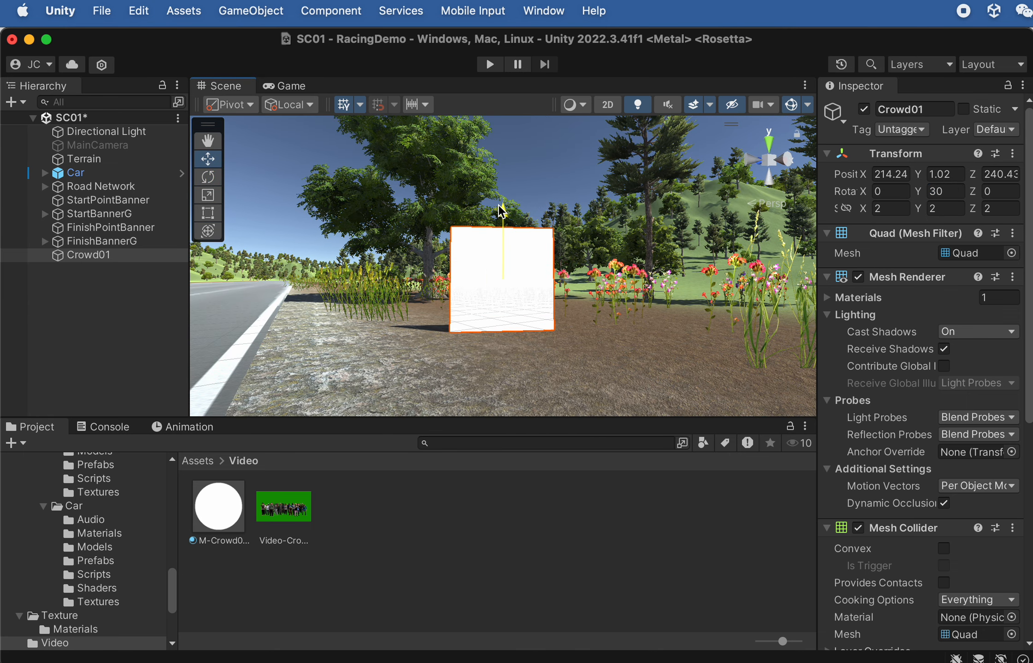
Set the Crowd01 quad's Y rotation to 35 and save the scene.
{"action": "key", "text": "e"}
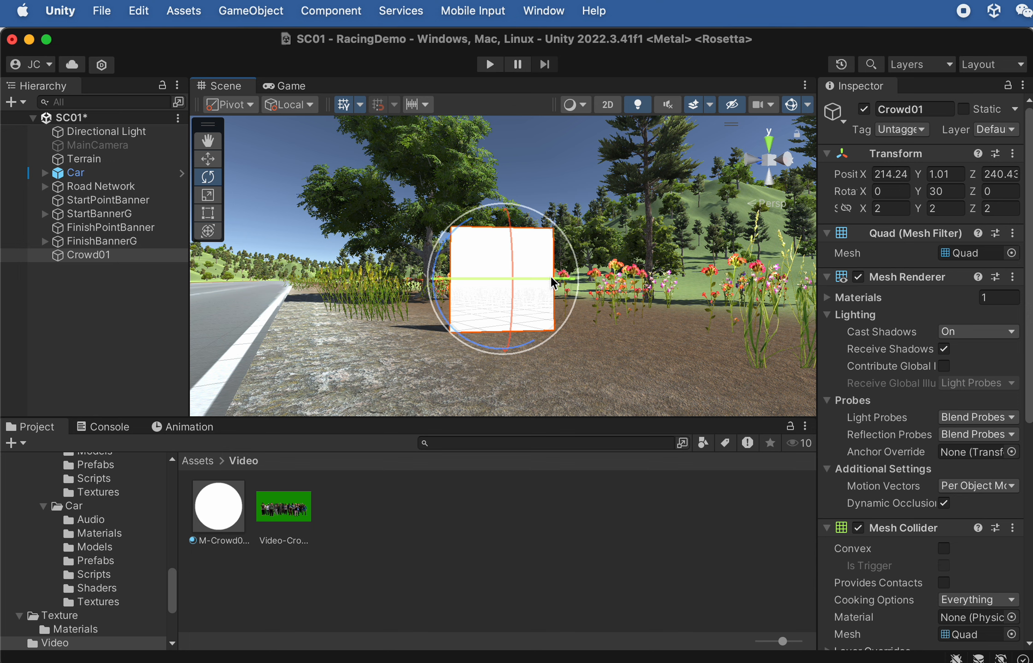
{"action": "left_click_drag", "start_coordinate": [551, 279], "coordinate": [537, 279]}
{"action": "double_click", "coordinate": [940, 194]}
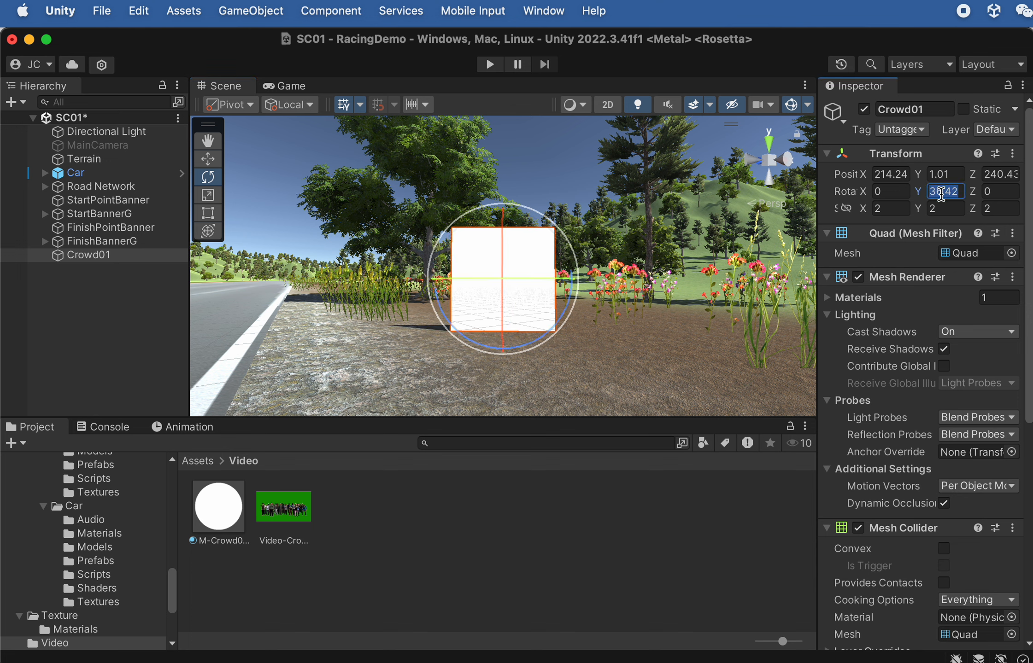
{"action": "type", "text": "35"}
{"action": "key", "text": "Return"}
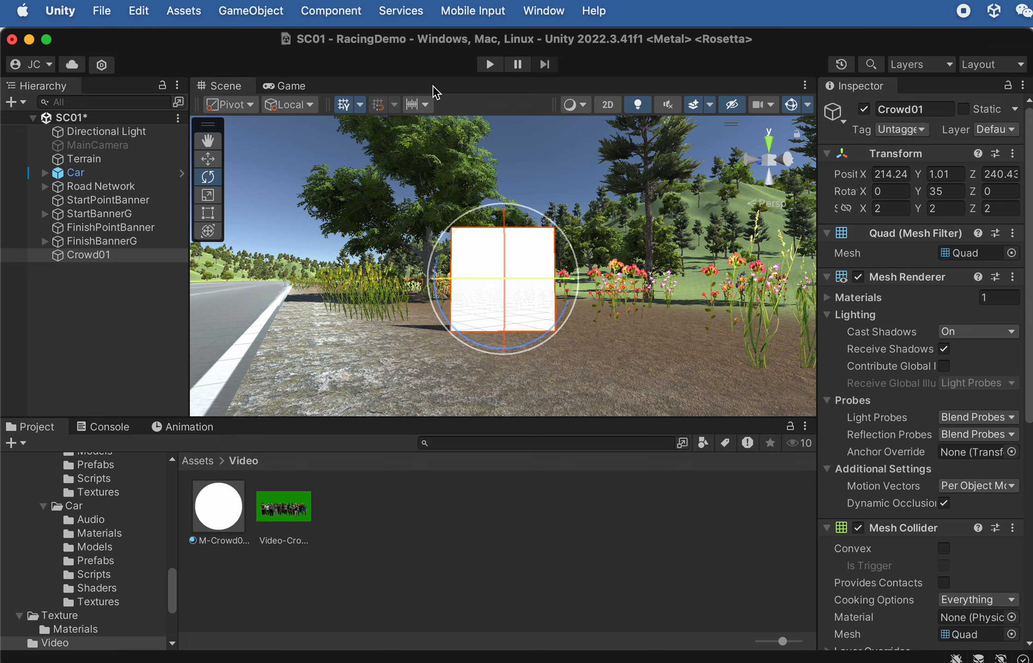
{"action": "left_click", "coordinate": [120, 307]}
{"action": "key", "text": "super+s"}
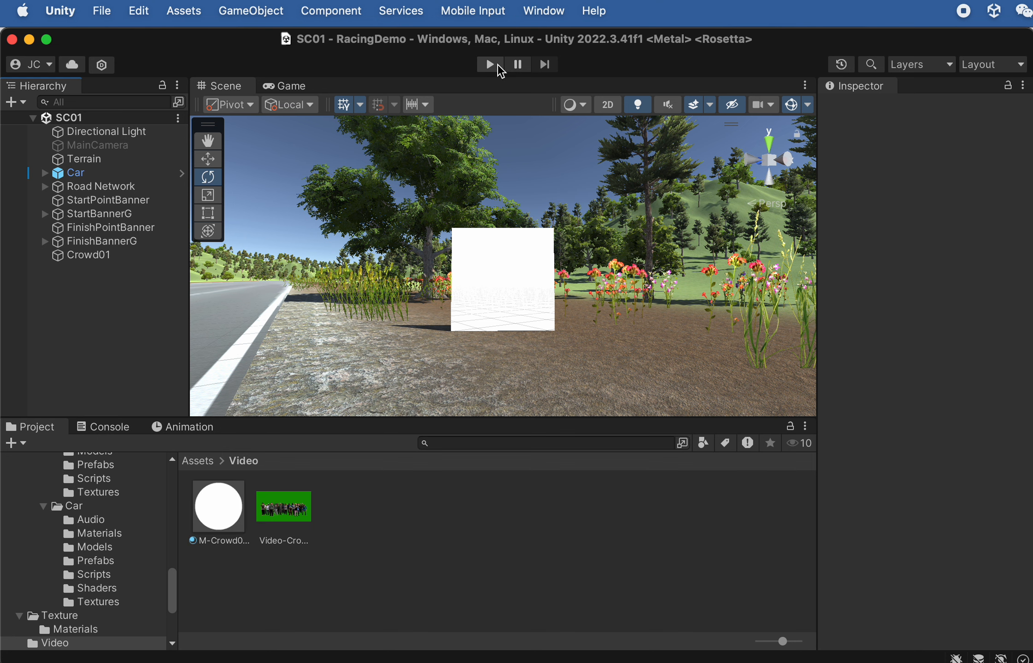
Play-test the scene by driving the car up to the roadside crowd to check its size, and stop the game.
{"action": "left_click", "coordinate": [495, 64]}
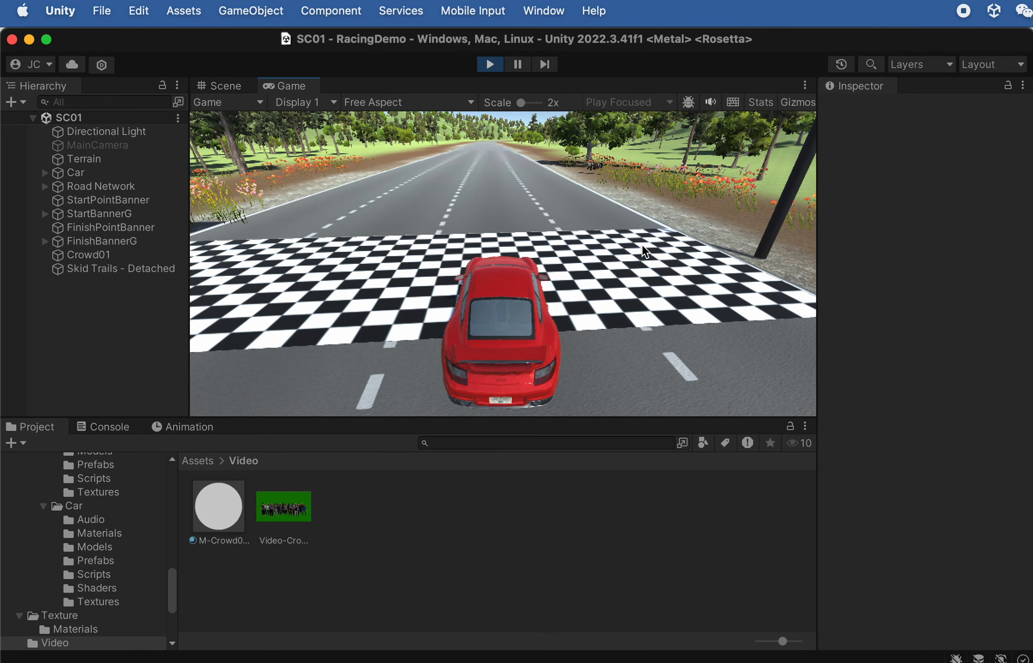
{"action": "key", "text": "w"}
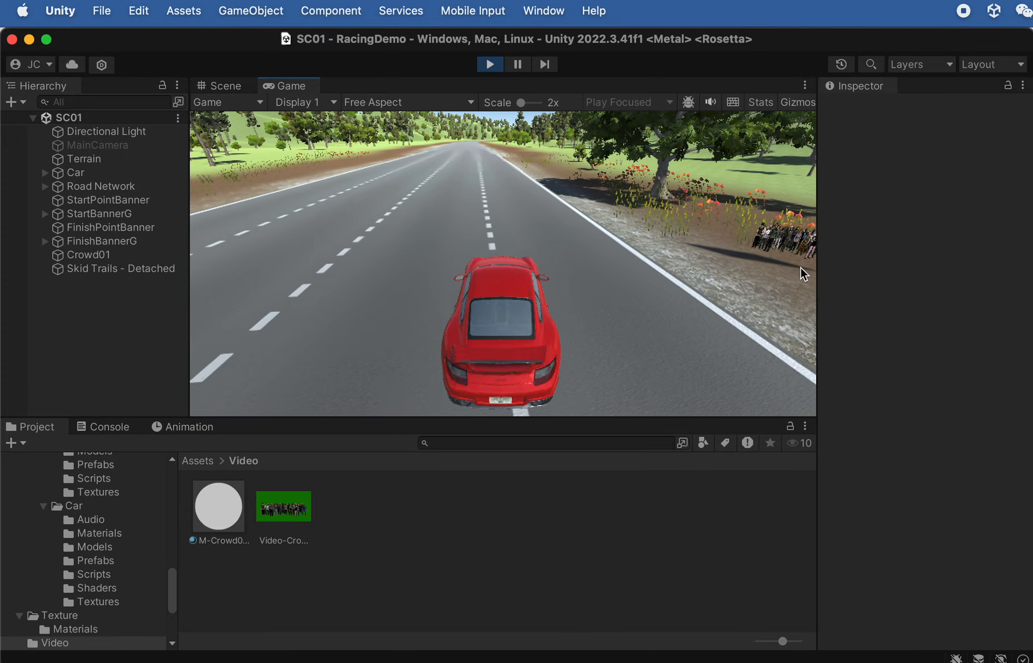
{"action": "left_click", "coordinate": [489, 64]}
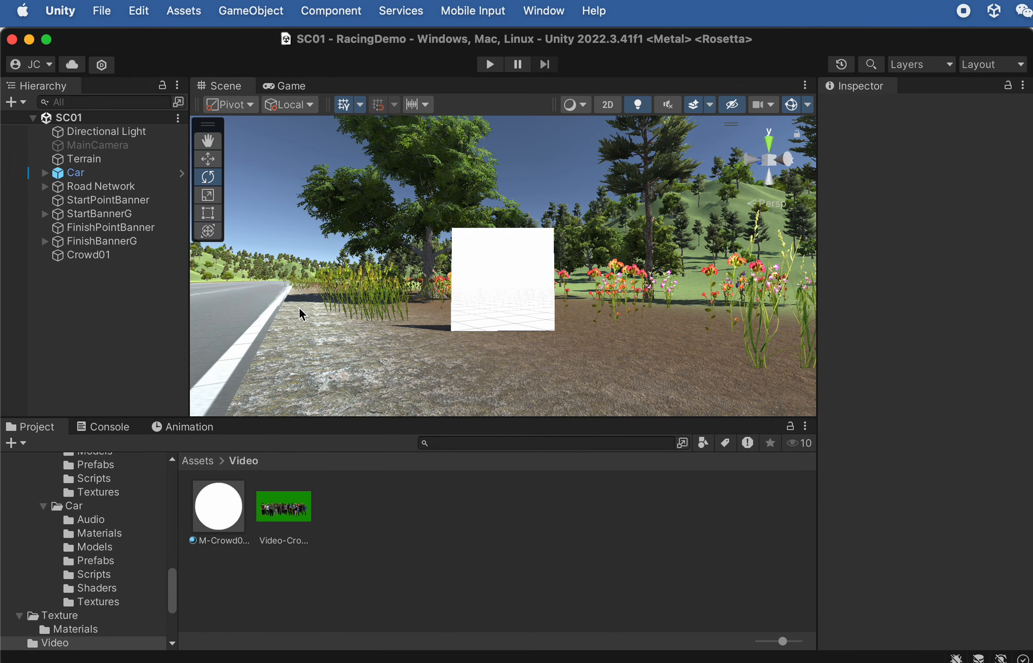
Scale the Crowd01 quad to 6 on the X, Y and Z axes.
{"action": "left_click", "coordinate": [100, 256]}
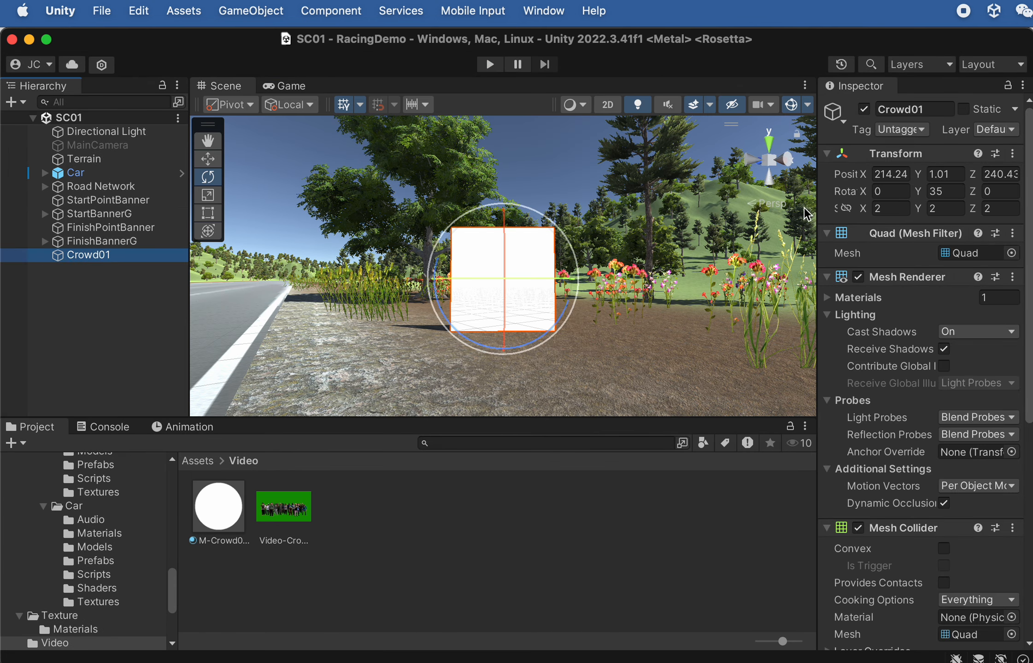
{"action": "left_click", "coordinate": [888, 209]}
{"action": "type", "text": "6"}
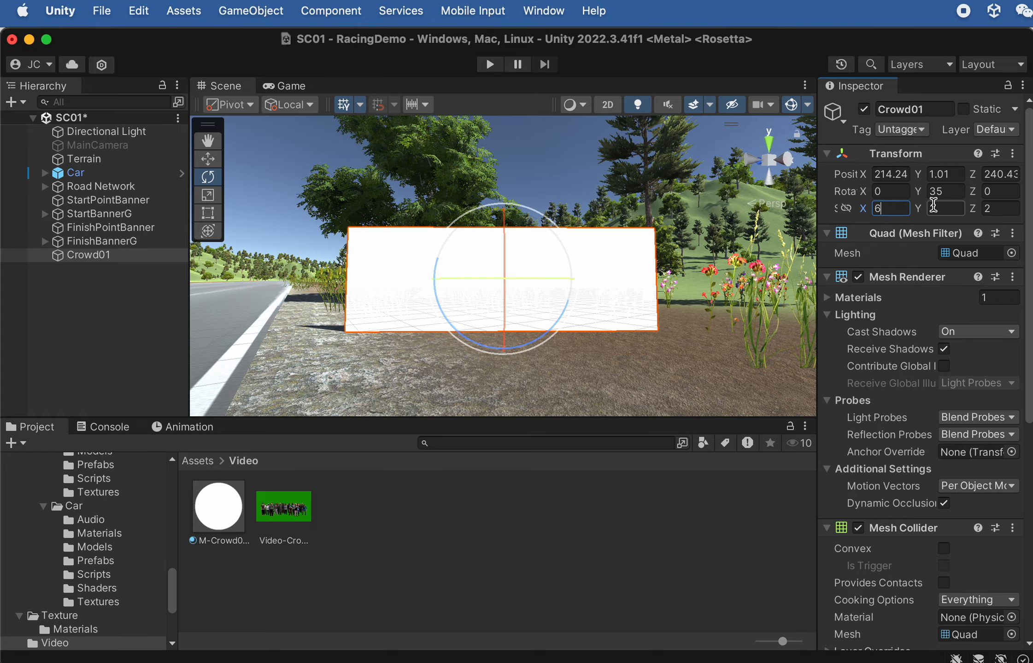
{"action": "key", "text": "Tab"}
{"action": "type", "text": "6"}
{"action": "left_click", "coordinate": [989, 210]}
Raise the enlarged Crowd01 quad above the ground to a Y position of about 2.79.
{"action": "scroll", "coordinate": [615, 240], "scroll_direction": "down", "scroll_amount": 5}
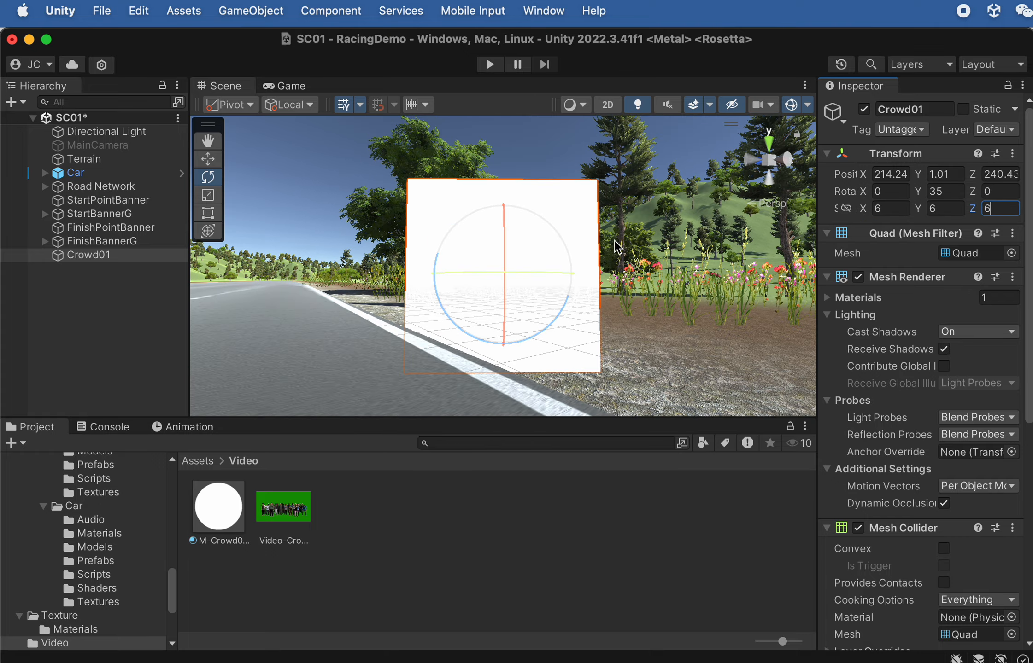
{"action": "left_click_drag", "start_coordinate": [295, 245], "coordinate": [438, 244], "text": "alt"}
{"action": "key", "text": "w"}
{"action": "left_click_drag", "start_coordinate": [503, 206], "coordinate": [364, 207]}
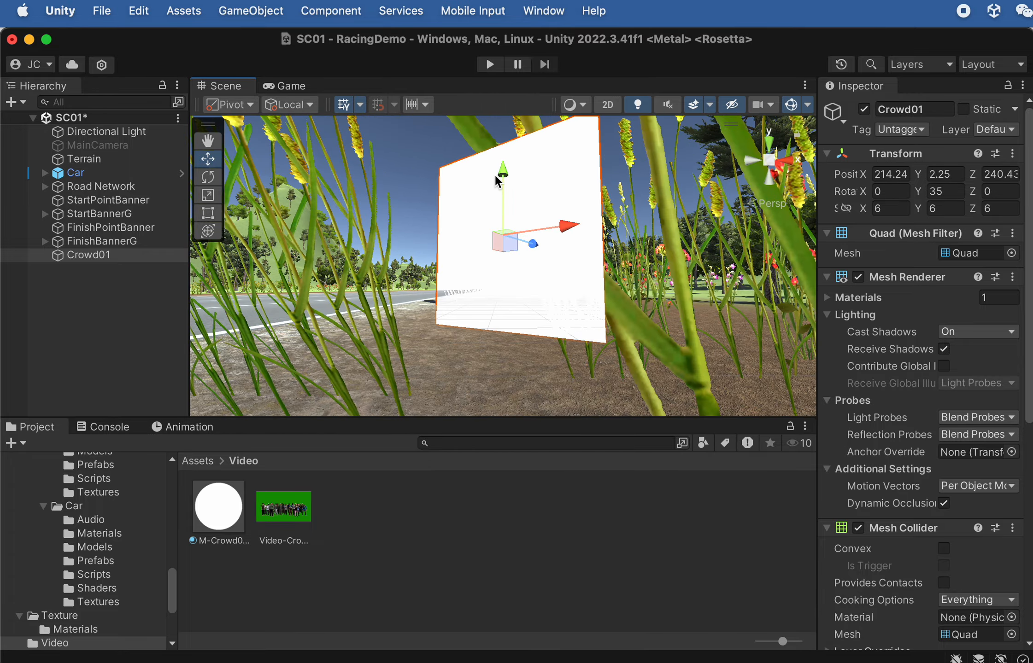
{"action": "left_click_drag", "start_coordinate": [503, 170], "coordinate": [506, 154]}
{"action": "left_click_drag", "start_coordinate": [510, 159], "coordinate": [599, 195], "text": "alt"}
Play-test by driving up to the crowd, and lower the Crowd01 quad to a Y position of about 1.18 in the Scene view.
{"action": "left_click", "coordinate": [487, 64]}
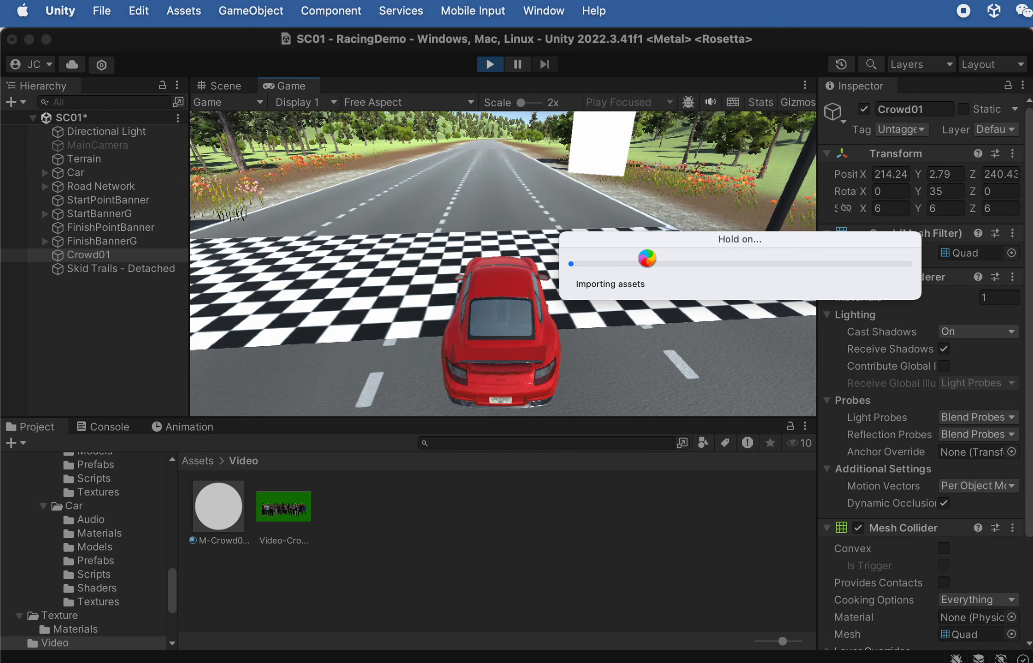
{"action": "key", "text": "Up"}
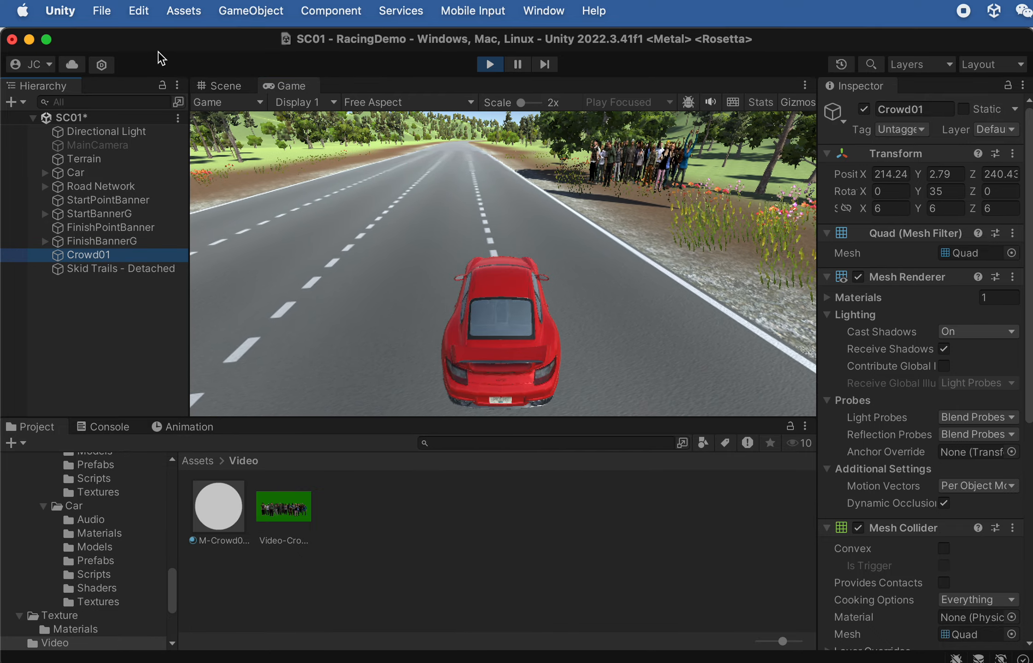
{"action": "left_click", "coordinate": [213, 86]}
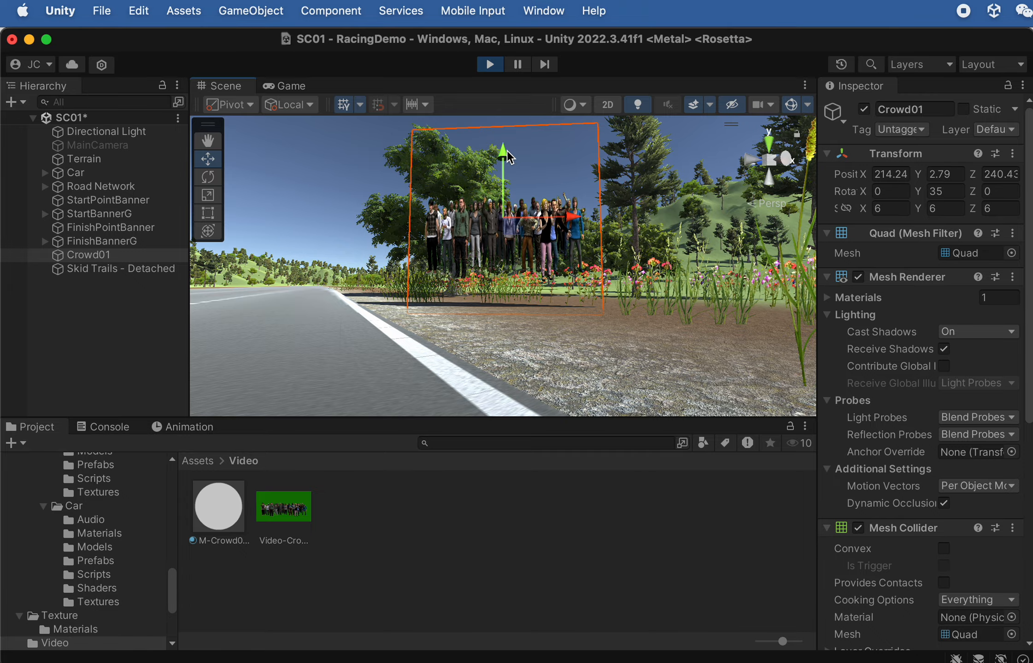
{"action": "left_click_drag", "start_coordinate": [506, 151], "coordinate": [474, 237]}
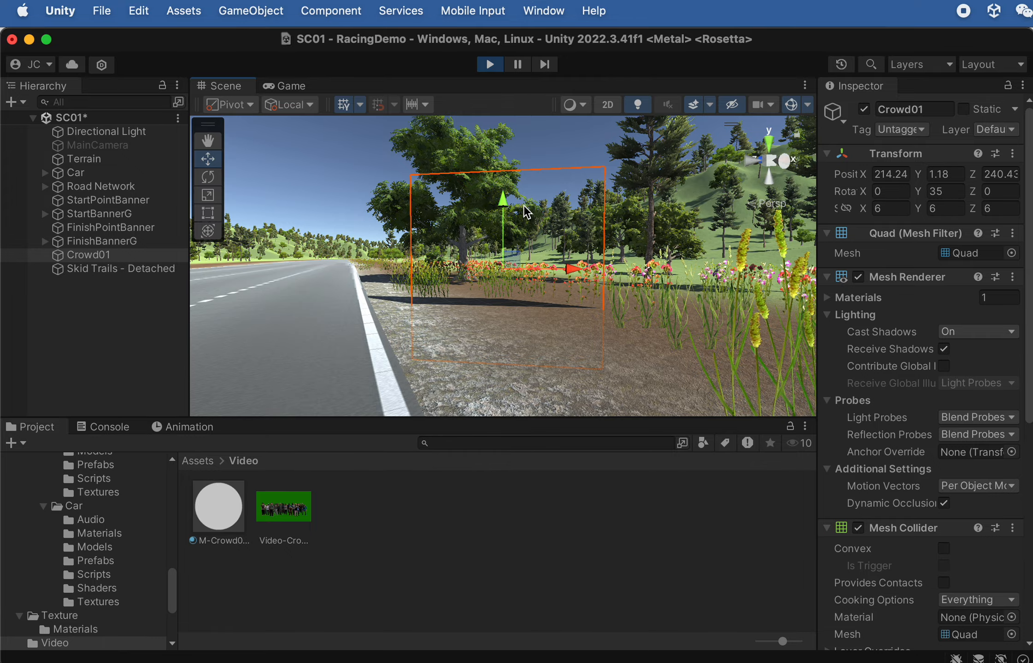
Raise the Crowd01 quad to a Y position of about 1.46 during play and check it in the Game view.
{"action": "left_click_drag", "start_coordinate": [483, 281], "coordinate": [274, 295], "text": "alt"}
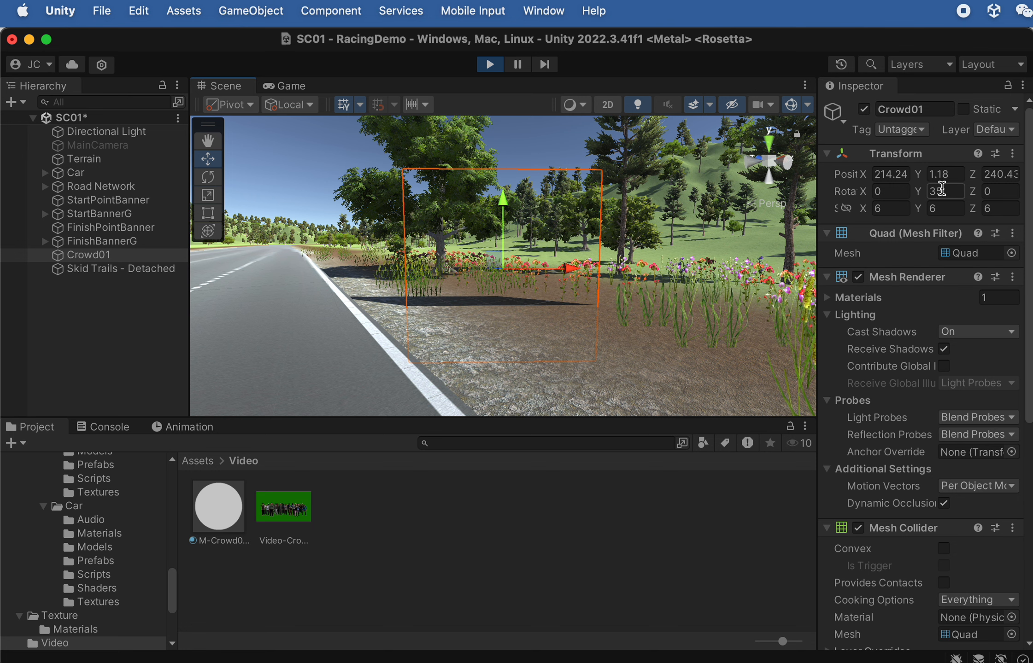
{"action": "left_click", "coordinate": [949, 175]}
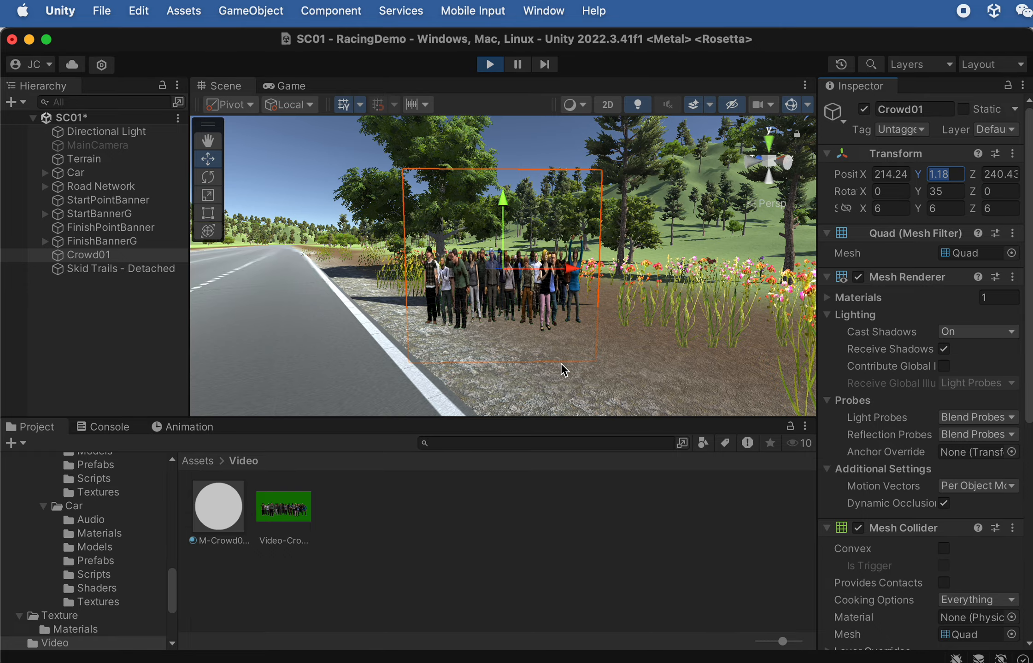
{"action": "left_click_drag", "start_coordinate": [560, 365], "coordinate": [569, 161], "text": "alt"}
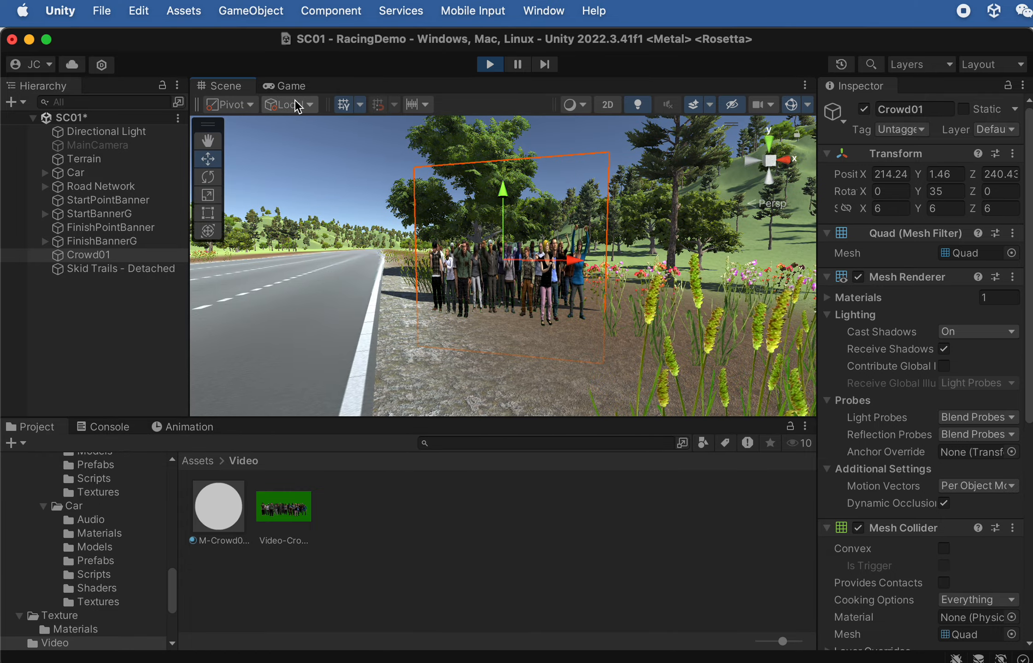
{"action": "left_click", "coordinate": [284, 85]}
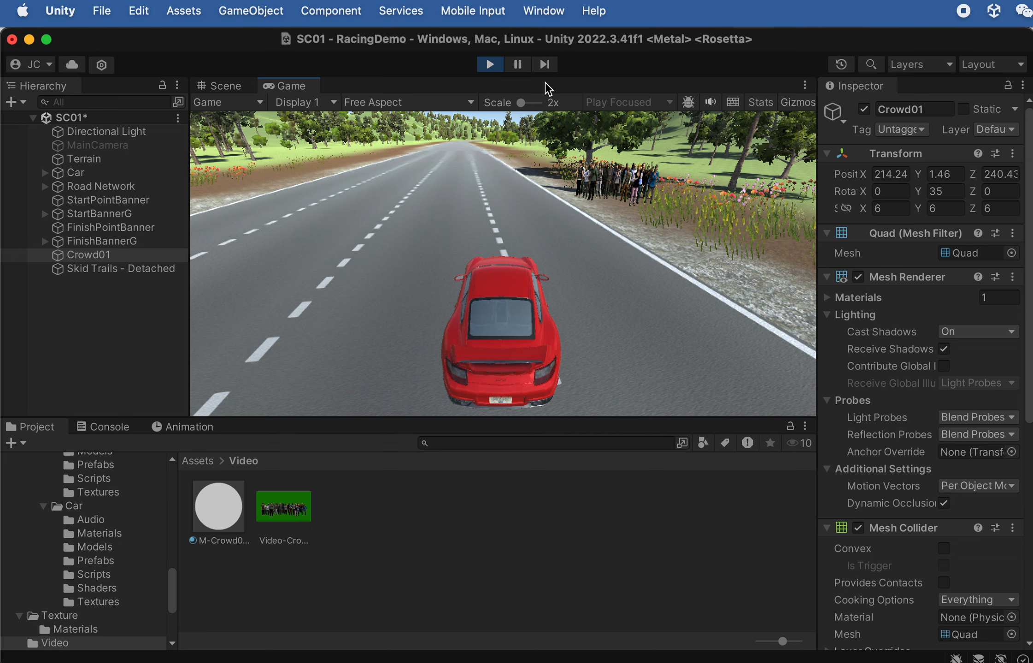
Copy the Crowd01 quad's Y position of 1.46, stop the game, and paste it as the quad's permanent Y position.
{"action": "left_click", "coordinate": [942, 174]}
{"action": "key", "text": "super+c"}
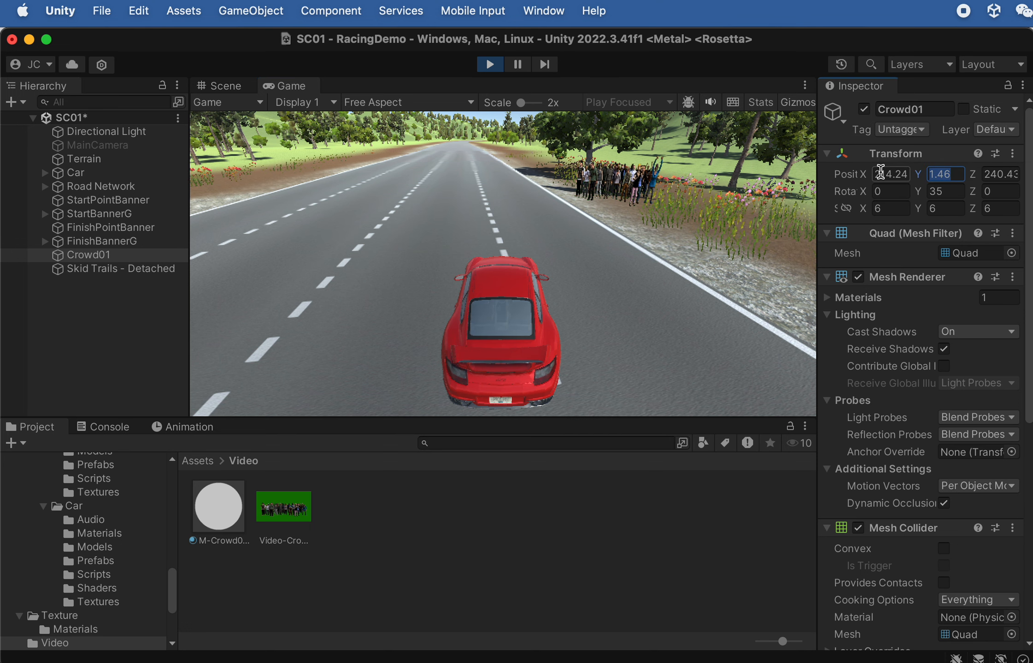
{"action": "left_click", "coordinate": [489, 64]}
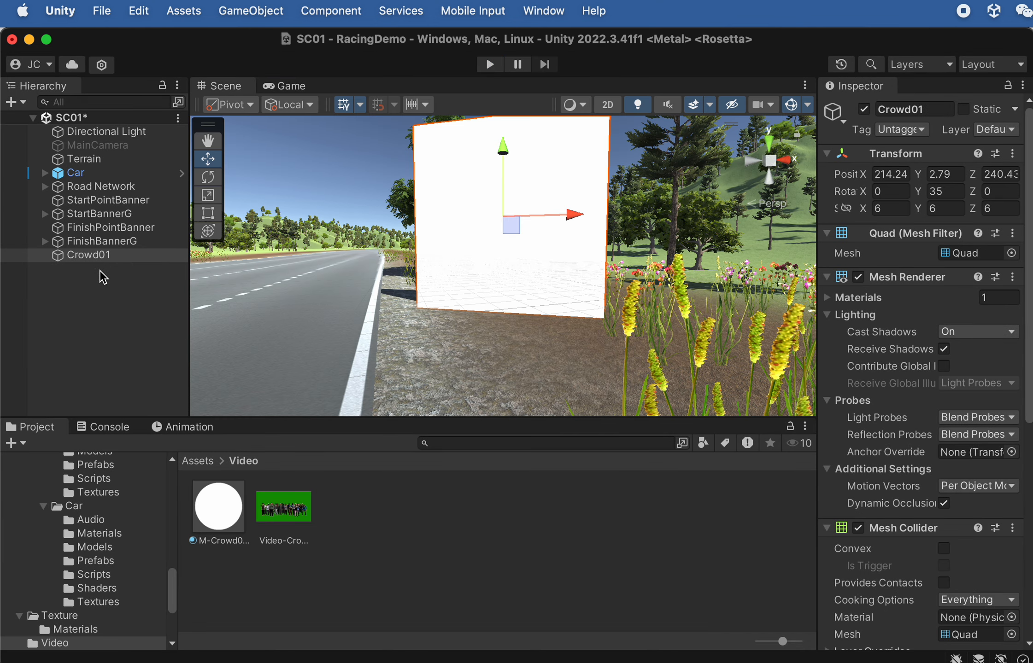
{"action": "left_click", "coordinate": [107, 255]}
{"action": "left_click", "coordinate": [952, 172]}
{"action": "key", "text": "super+v"}
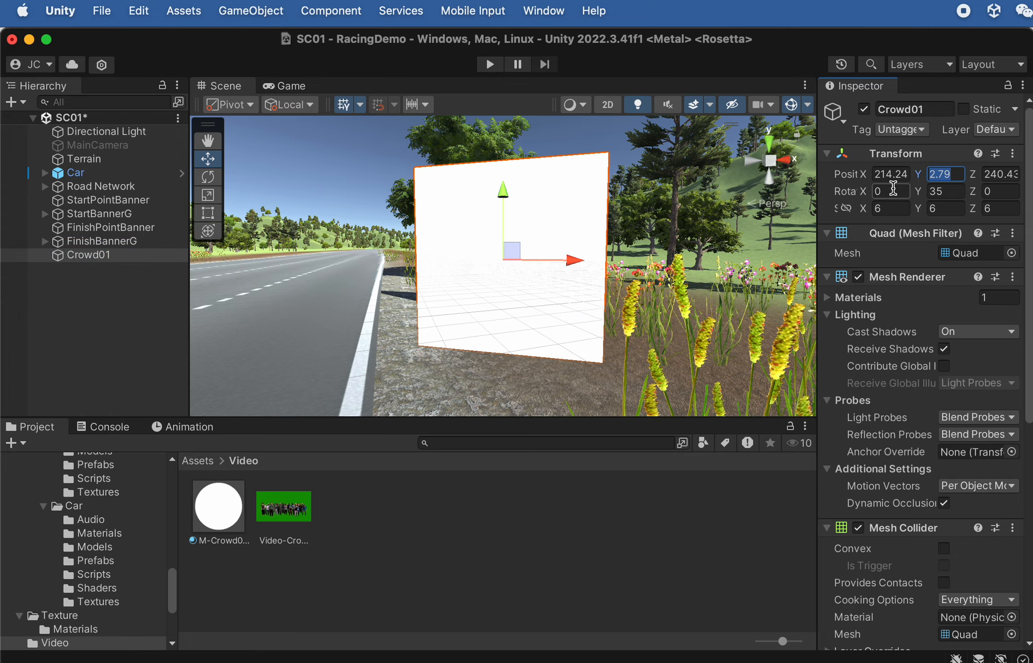
Examine the Crowd01 quad's placement beside the track from farther away and from above.
{"action": "left_click", "coordinate": [146, 328]}
{"action": "scroll", "coordinate": [542, 290], "scroll_direction": "down", "scroll_amount": 6}
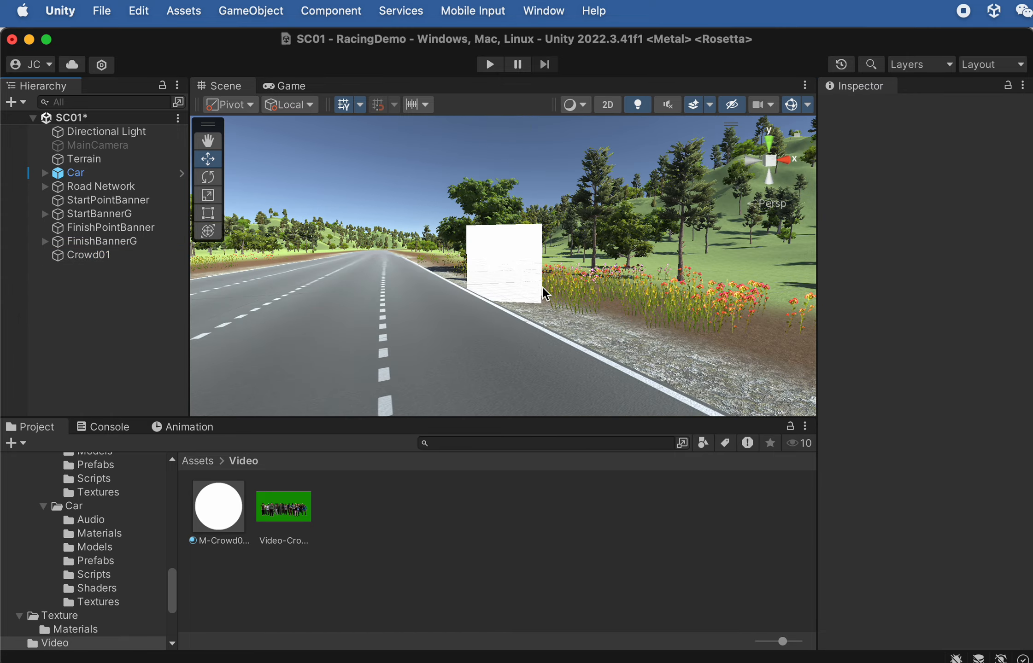
{"action": "scroll", "coordinate": [540, 289], "scroll_direction": "down", "scroll_amount": 5}
{"action": "left_click_drag", "start_coordinate": [539, 289], "coordinate": [490, 309], "text": "alt"}
{"action": "left_click_drag", "start_coordinate": [493, 249], "coordinate": [481, 321], "text": "alt"}
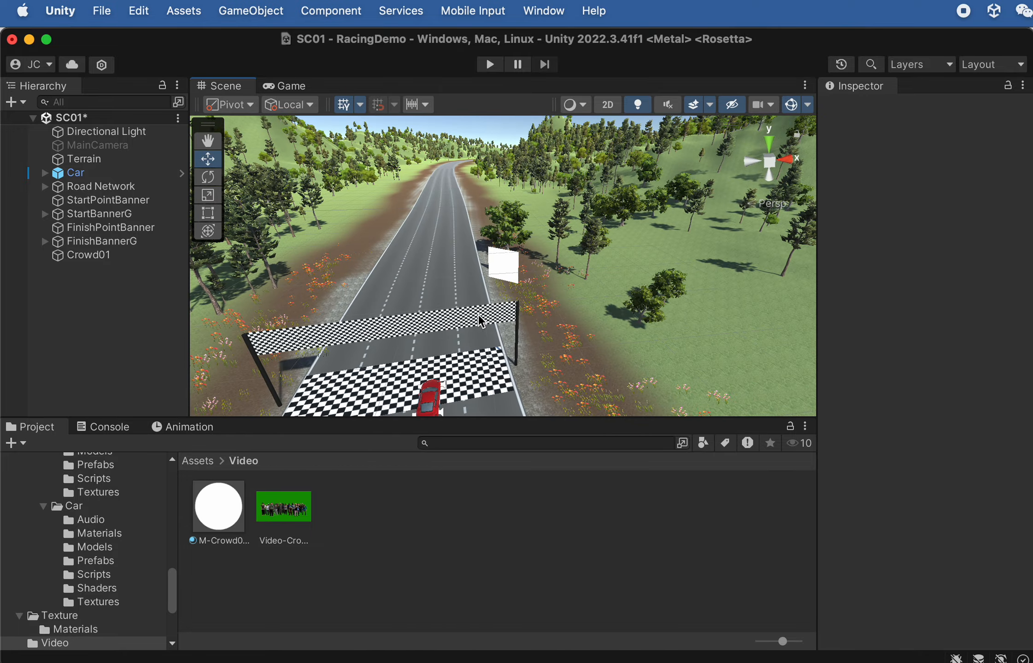
{"action": "scroll", "coordinate": [492, 286], "scroll_direction": "up", "scroll_amount": 2}
Frame the Crowd01 quad in the Scene view and create an empty GameObject at its position named Crowd01Sound.
{"action": "left_click", "coordinate": [152, 257]}
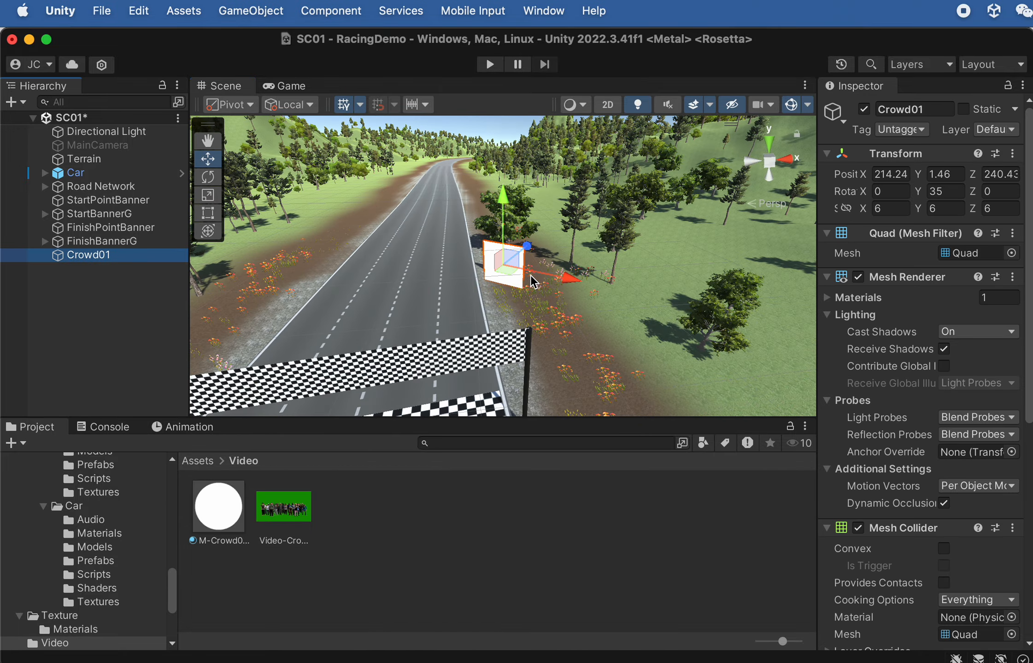
{"action": "key", "text": "f"}
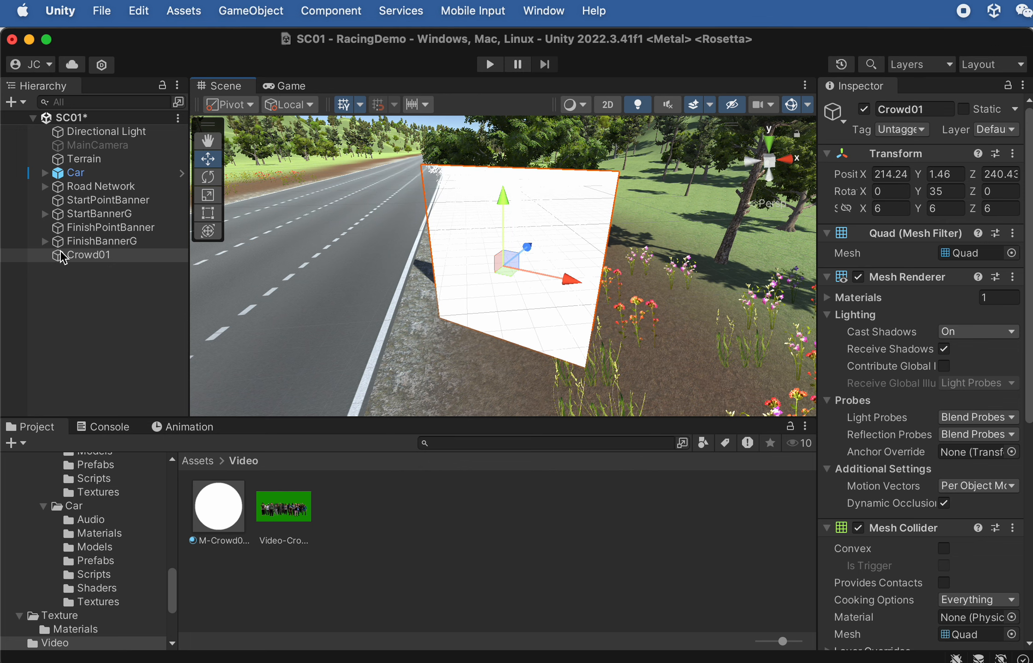
{"action": "left_click", "coordinate": [273, 18]}
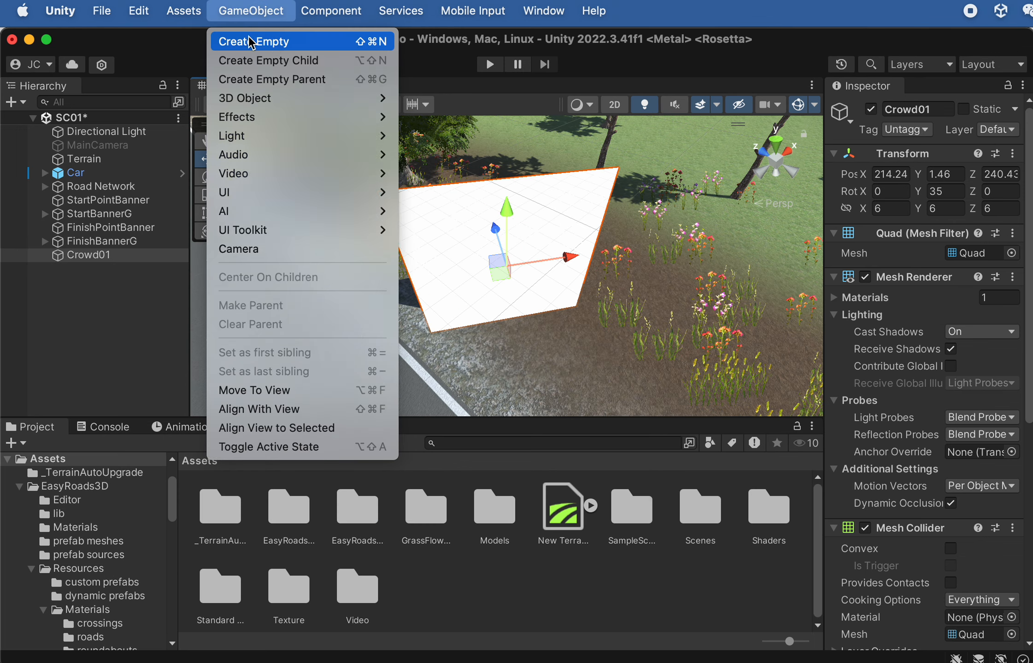
{"action": "left_click", "coordinate": [273, 41]}
{"action": "type", "text": "Crowd01Sound"}
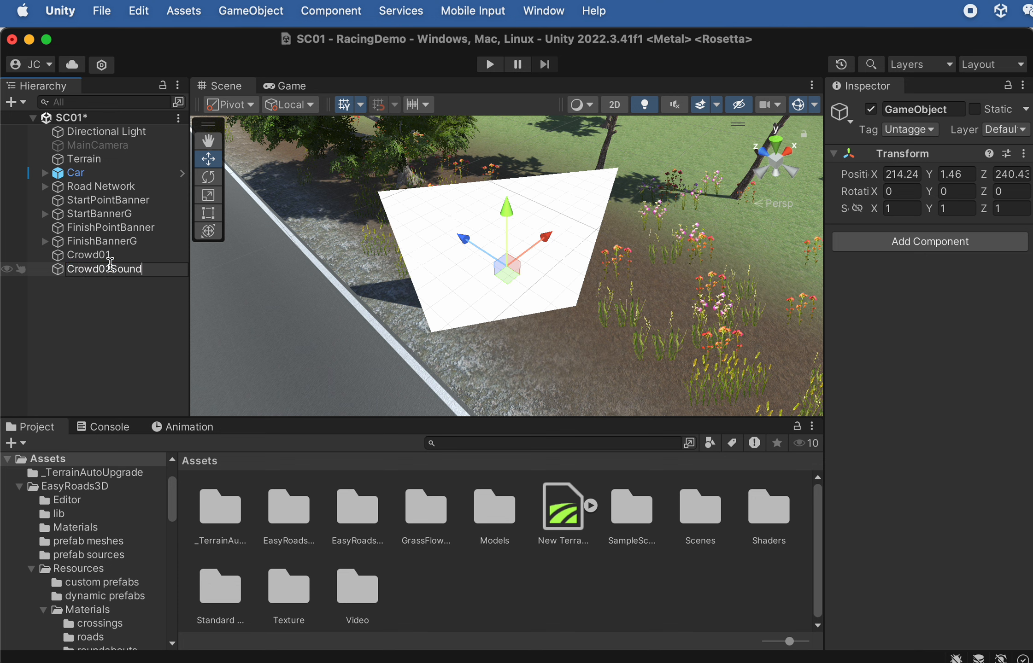
{"action": "left_click", "coordinate": [103, 287]}
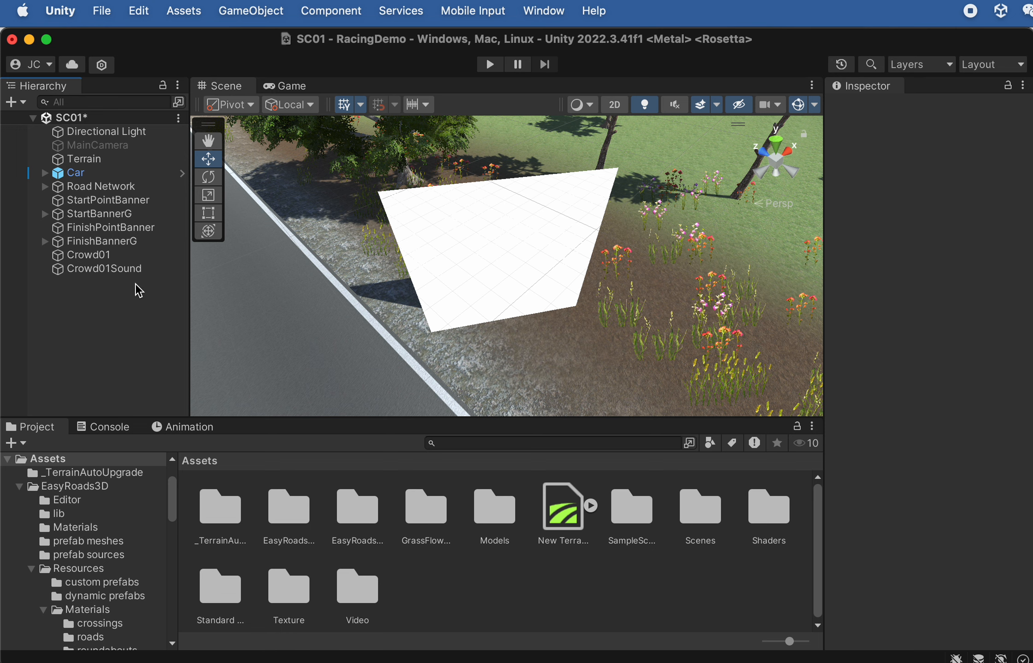
Create a folder named Audio in the project's Assets and open it.
{"action": "right_click", "coordinate": [427, 599]}
{"action": "mouse_move", "coordinate": [540, 395]}
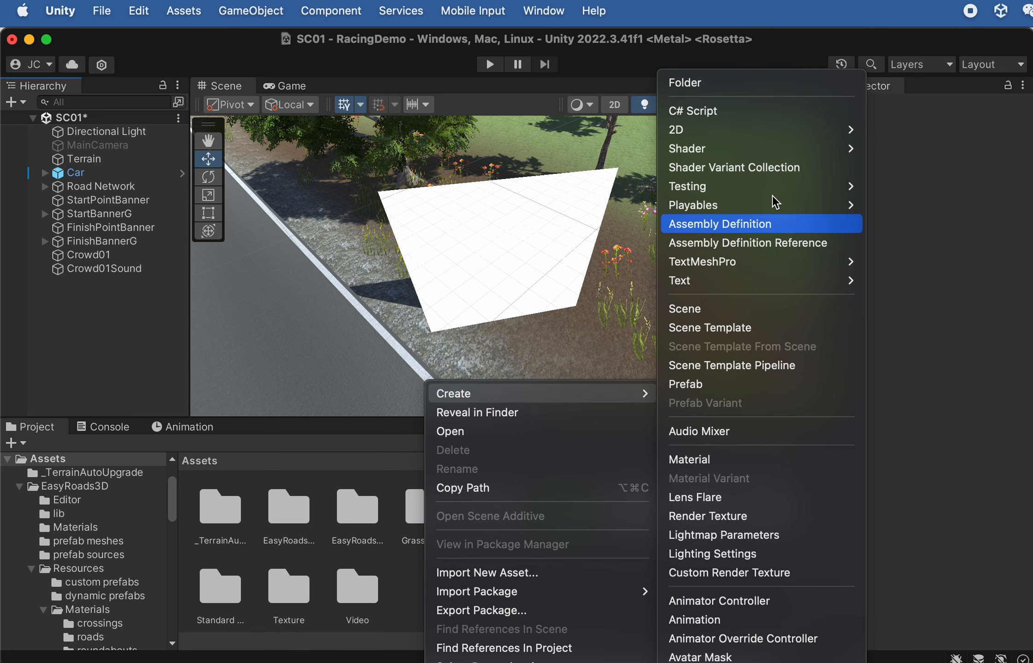
{"action": "left_click", "coordinate": [715, 81]}
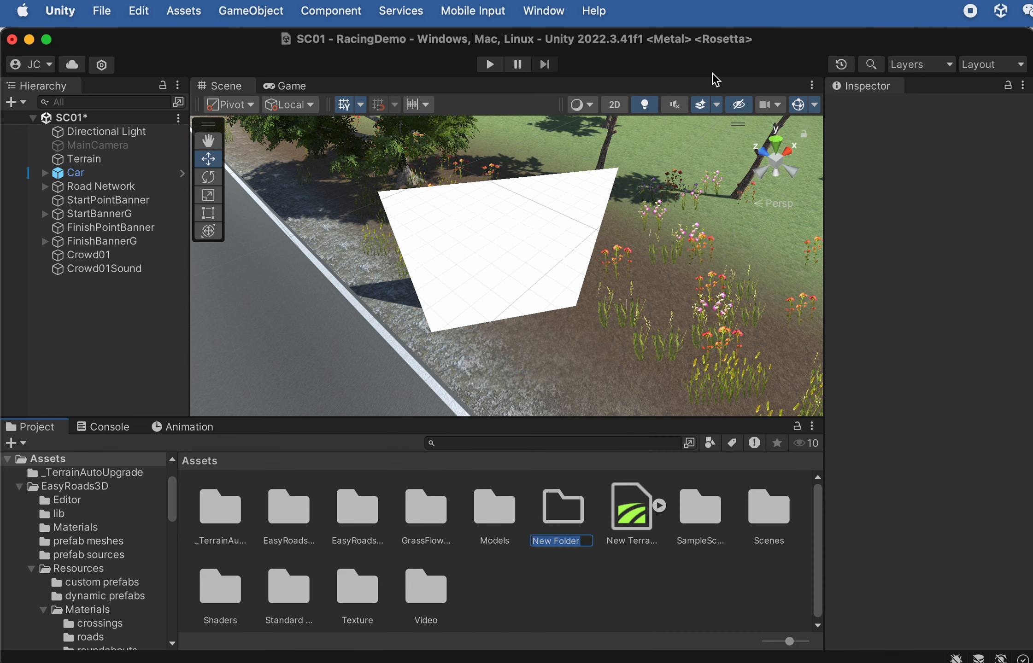
{"action": "type", "text": "Audio"}
{"action": "key", "text": "Return"}
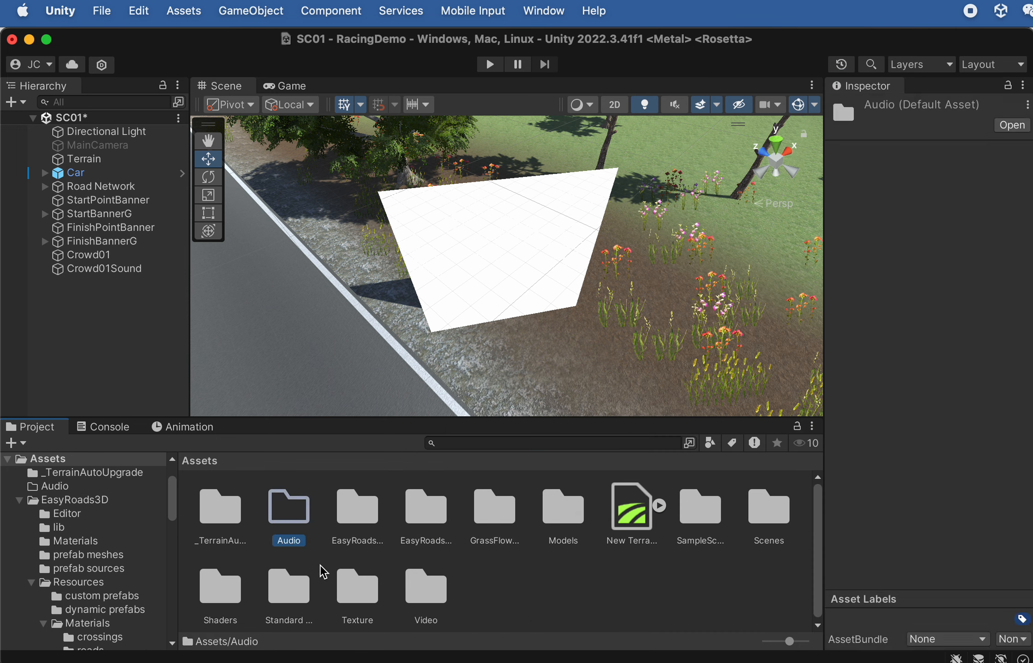
{"action": "double_click", "coordinate": [289, 512]}
Switch to Finder and import Audio-Crowd01.wav from the Sound folder into the Unity project's Audio folder.
{"action": "key", "text": "super+Tab"}
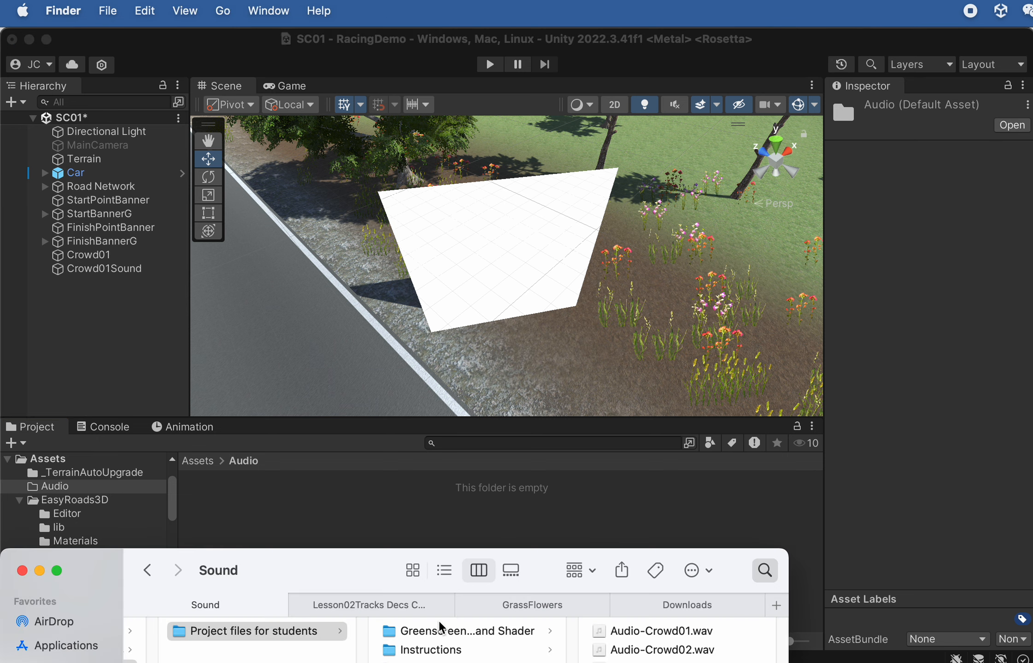
{"action": "left_click_drag", "start_coordinate": [330, 575], "coordinate": [117, 535]}
{"action": "key", "text": "Right"}
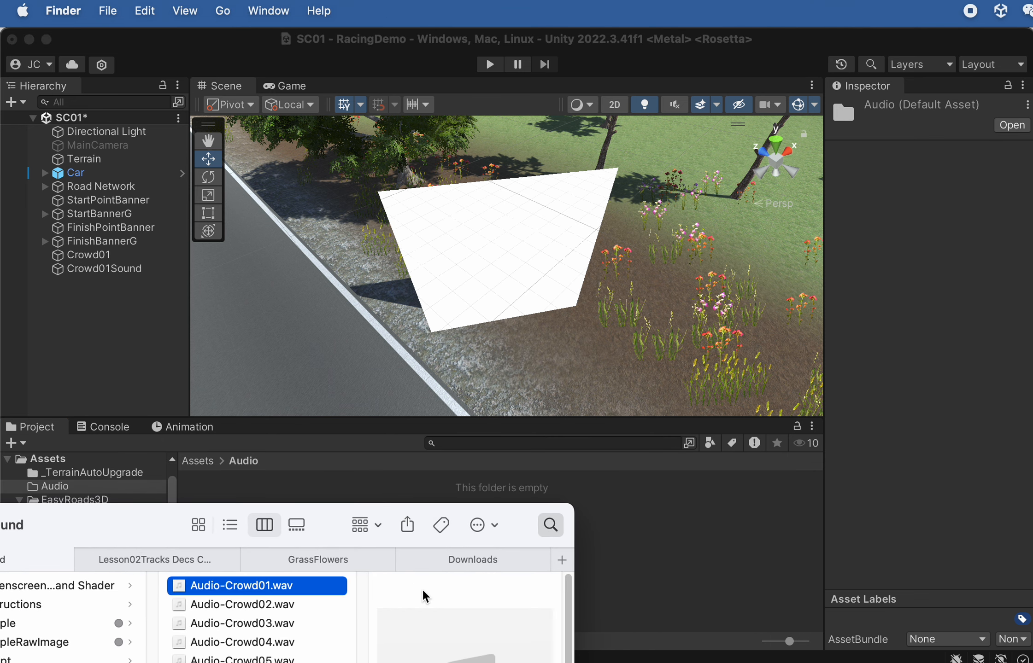
{"action": "left_click_drag", "start_coordinate": [267, 588], "coordinate": [687, 564]}
{"action": "left_click", "coordinate": [693, 545]}
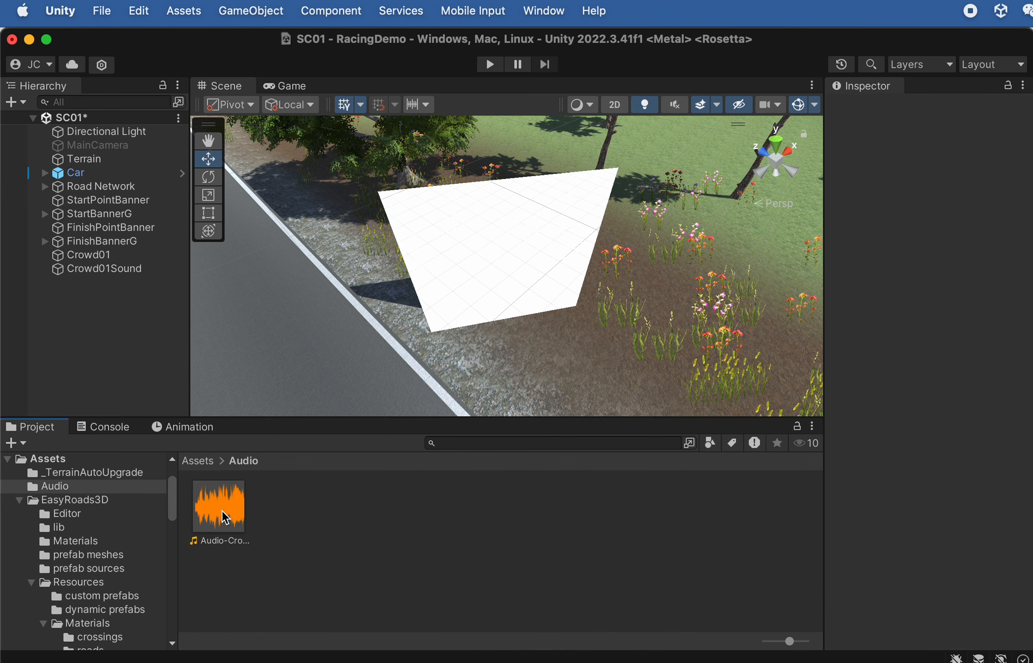
Attach the imported Audio-Crowd01 clip to the Crowd01Sound object as an Audio Source and select the object.
{"action": "left_click_drag", "start_coordinate": [230, 502], "coordinate": [113, 281]}
{"action": "left_click_drag", "start_coordinate": [212, 515], "coordinate": [115, 279]}
{"action": "left_click", "coordinate": [116, 270]}
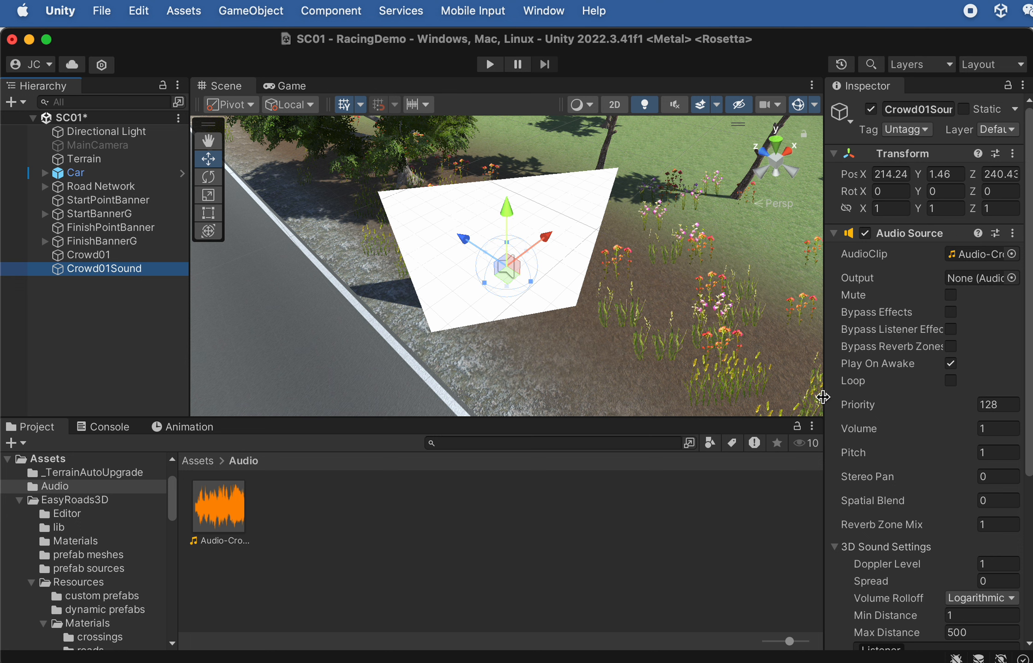
Enable Loop and set Spatial Blend to 1 on Crowd01Sound's Audio Source, and open its Max Distance value for editing.
{"action": "left_click_drag", "start_coordinate": [826, 397], "coordinate": [723, 397]}
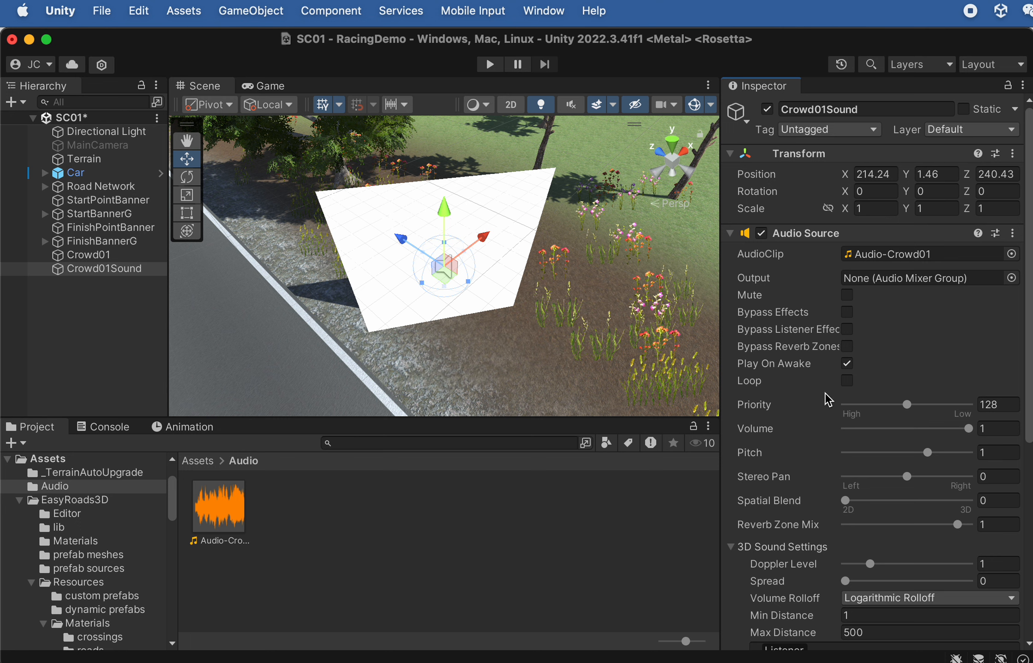
{"action": "left_click", "coordinate": [850, 384]}
{"action": "left_click_drag", "start_coordinate": [847, 503], "coordinate": [1014, 503]}
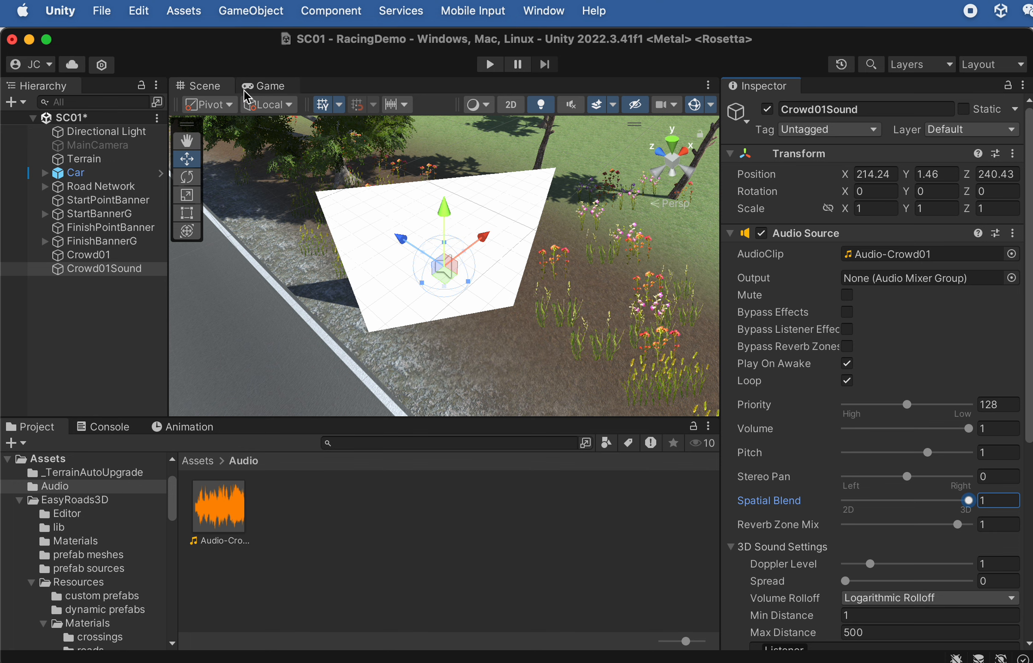
{"action": "scroll", "coordinate": [791, 539], "scroll_direction": "down", "scroll_amount": 5}
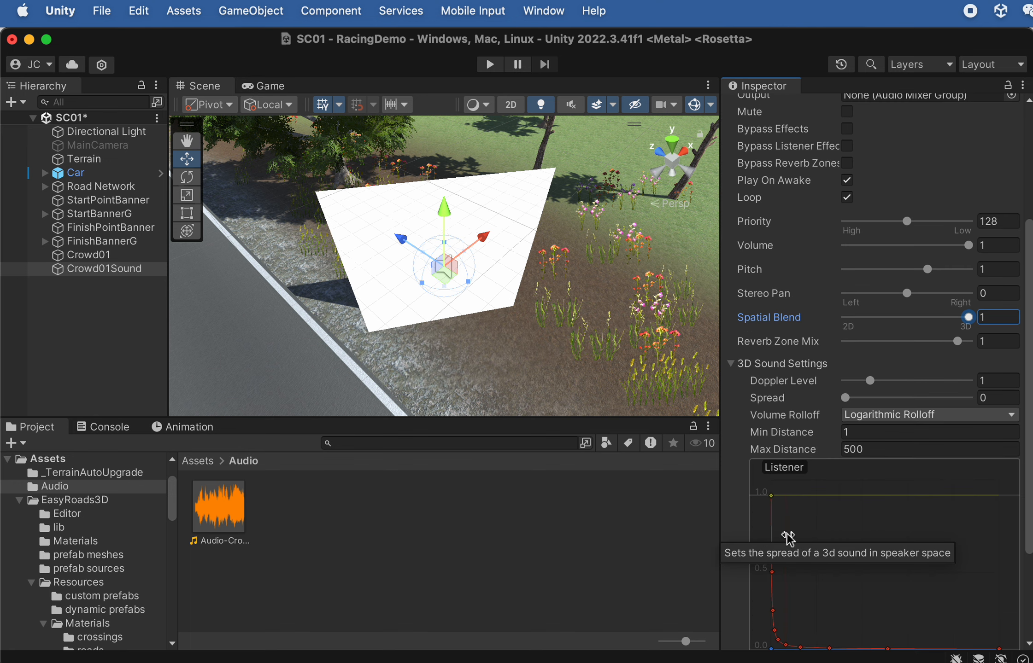
{"action": "left_click", "coordinate": [816, 451]}
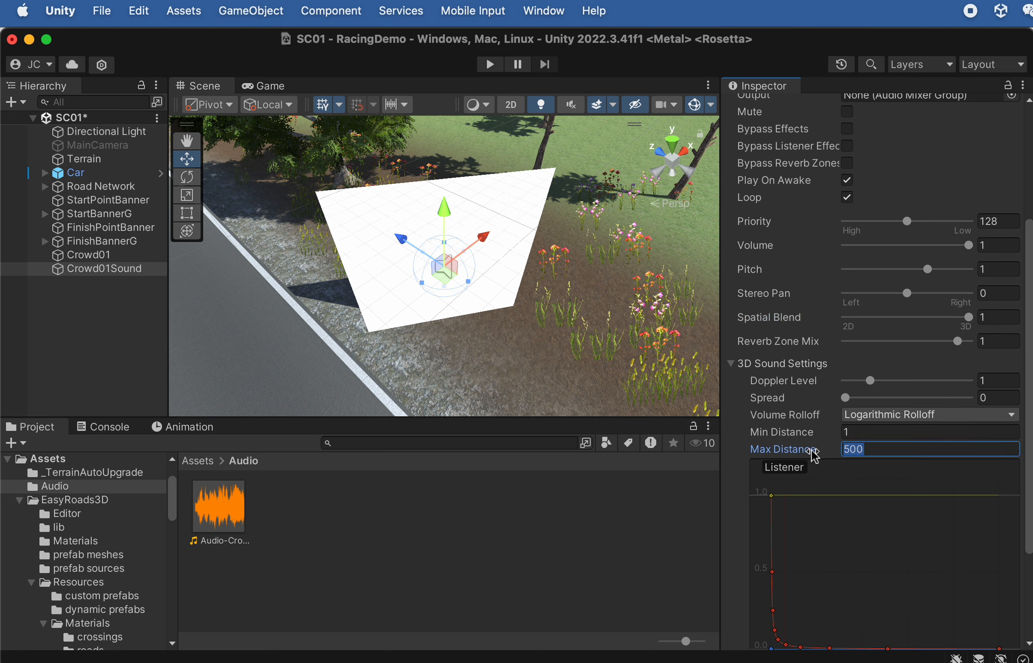
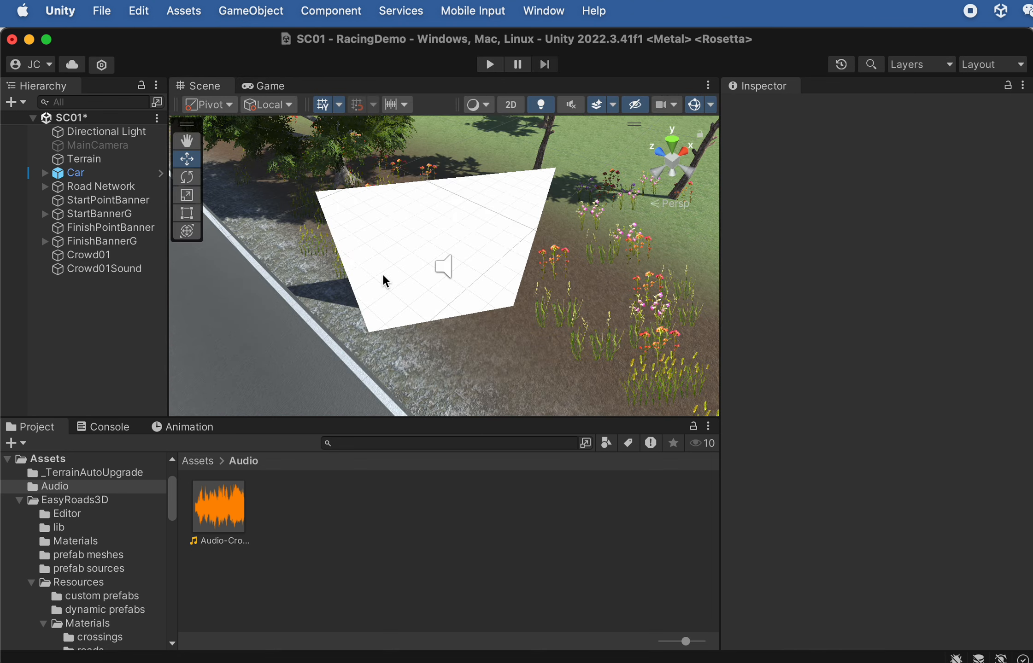
Open the project's Video folder and select the green-screen crowd video clip.
{"action": "scroll", "coordinate": [428, 340], "scroll_direction": "down", "scroll_amount": 10}
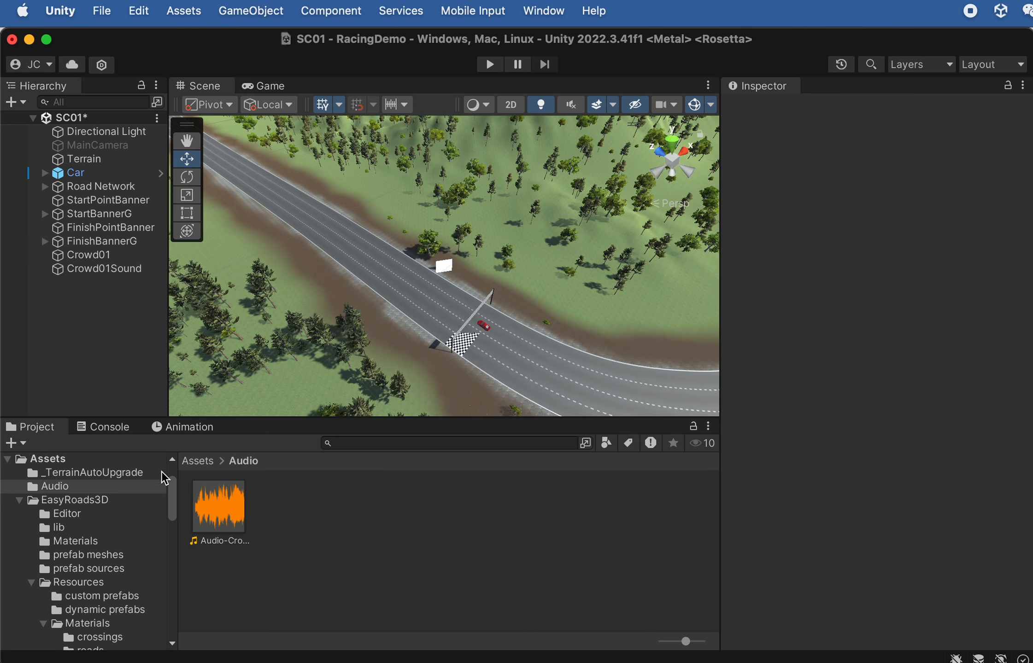
{"action": "left_click", "coordinate": [198, 461]}
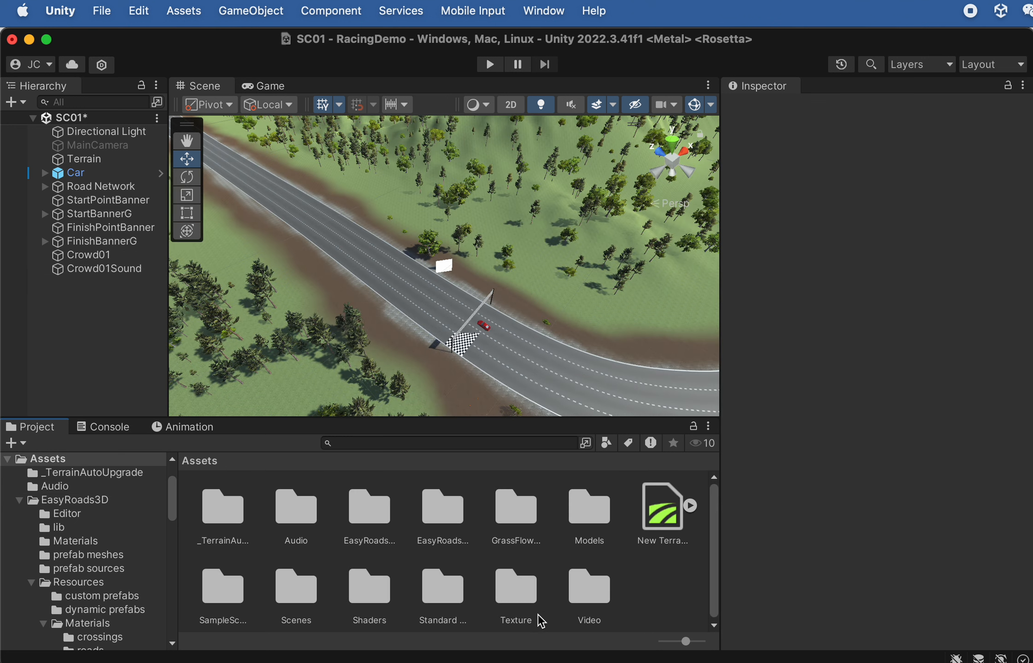
{"action": "double_click", "coordinate": [589, 592]}
{"action": "left_click", "coordinate": [293, 521]}
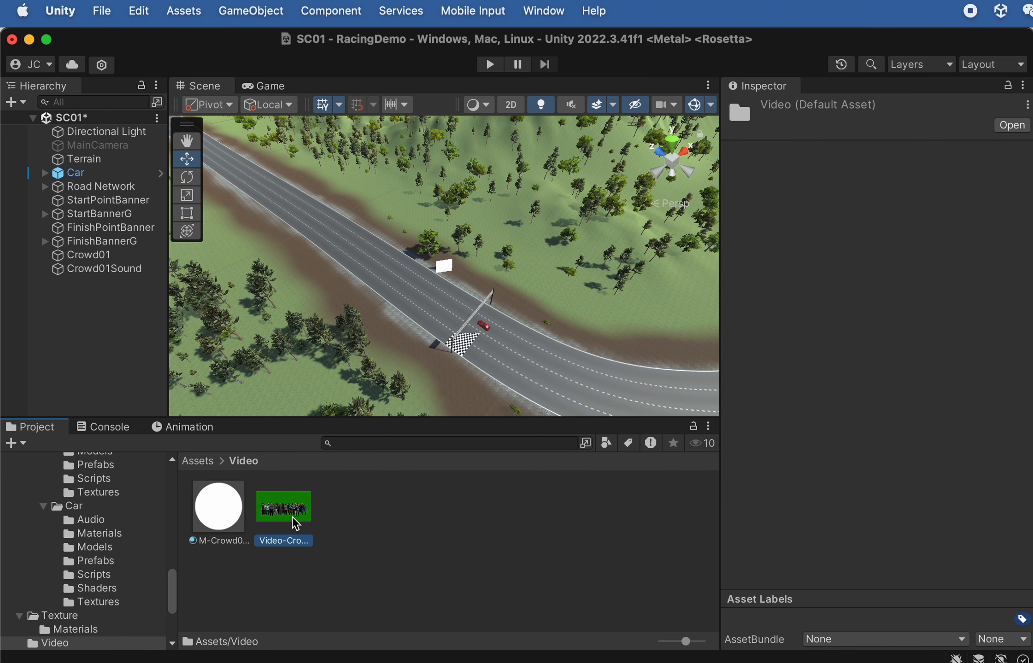
Switch to Finder and preview Video-Crowd02-720.mp4 in the Greenscreen video and Shader folder.
{"action": "left_click", "coordinate": [392, 662]}
{"action": "left_click_drag", "start_coordinate": [162, 524], "coordinate": [313, 456]}
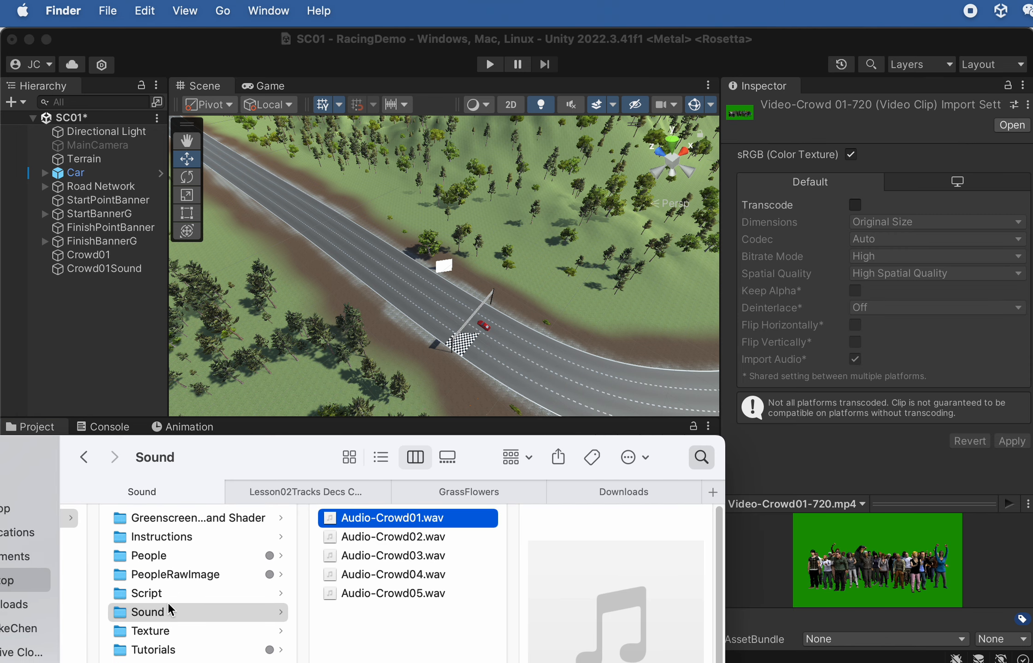
{"action": "left_click", "coordinate": [178, 520]}
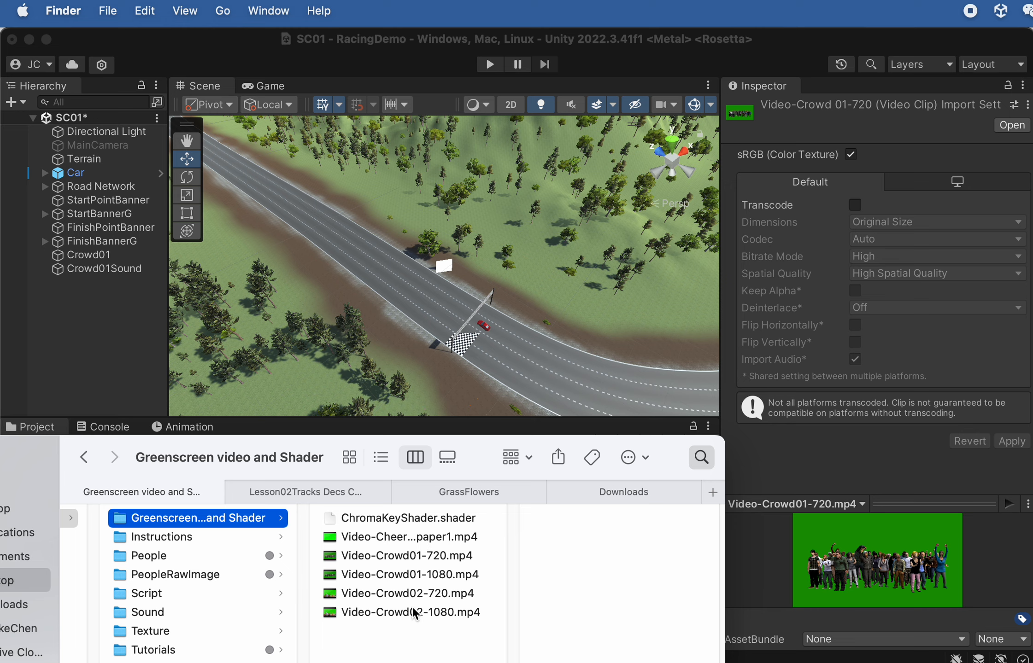
{"action": "left_click", "coordinate": [418, 594]}
{"action": "key", "text": "space"}
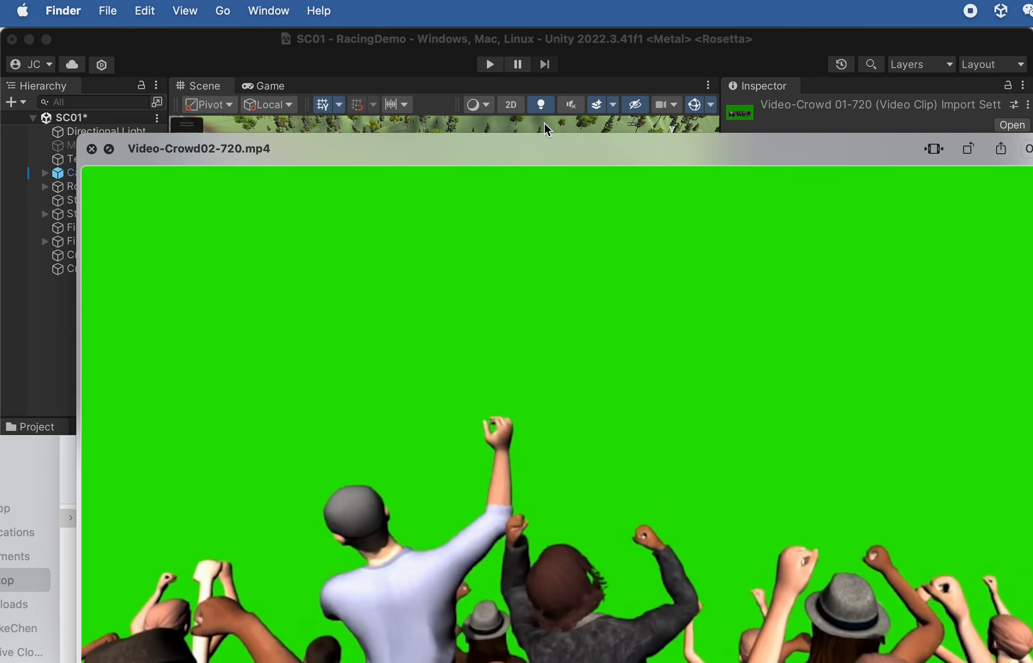
{"action": "left_click_drag", "start_coordinate": [533, 157], "coordinate": [498, 76]}
{"action": "key", "text": "space"}
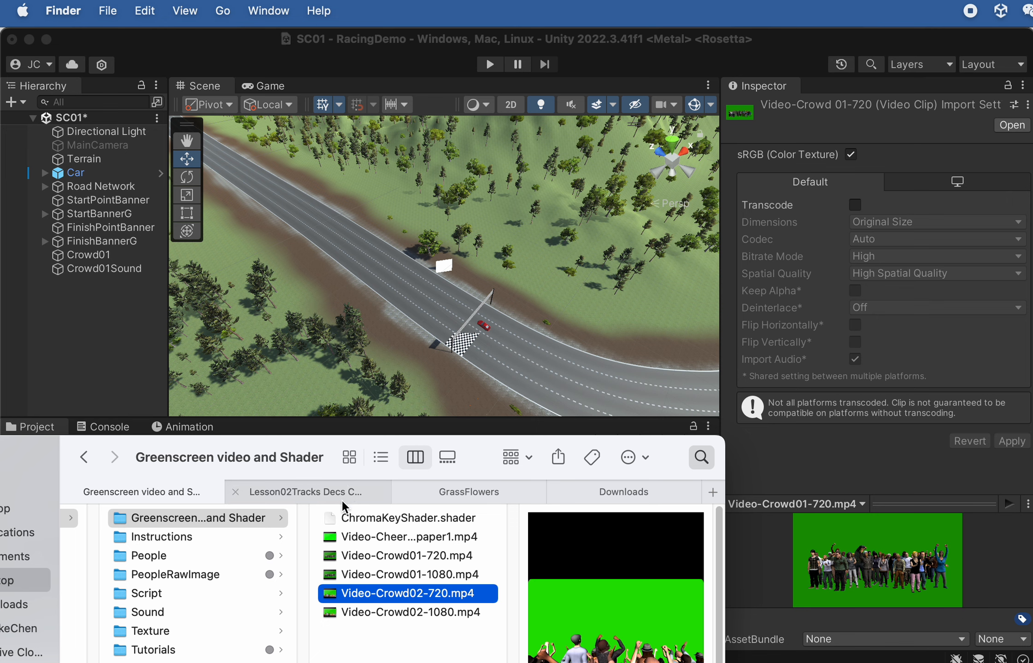
{"action": "left_click_drag", "start_coordinate": [319, 440], "coordinate": [321, 458]}
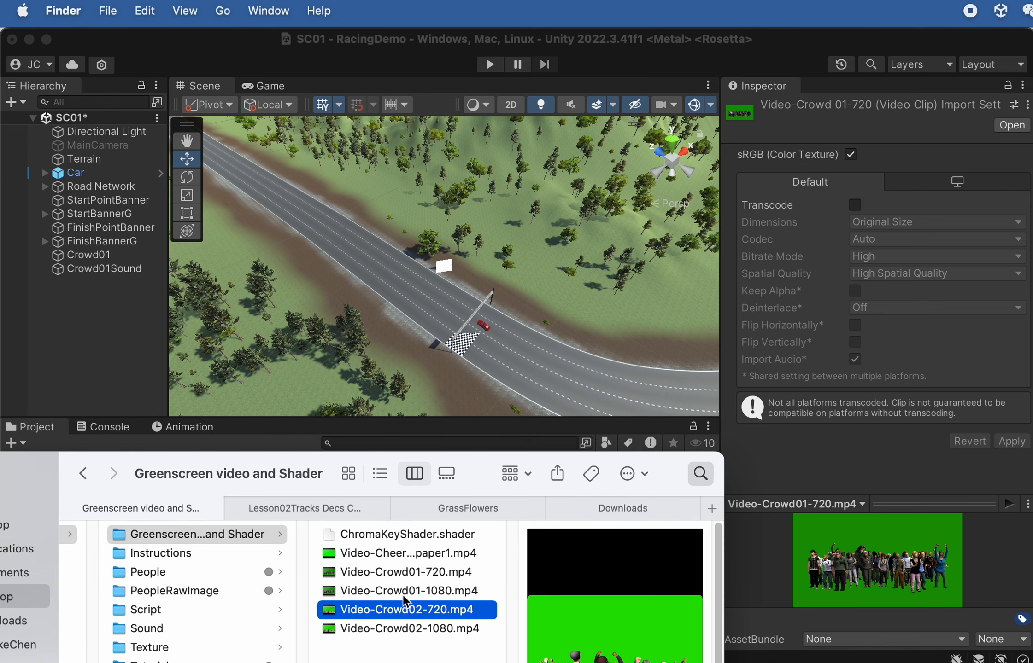
{"action": "left_click_drag", "start_coordinate": [313, 460], "coordinate": [273, 420]}
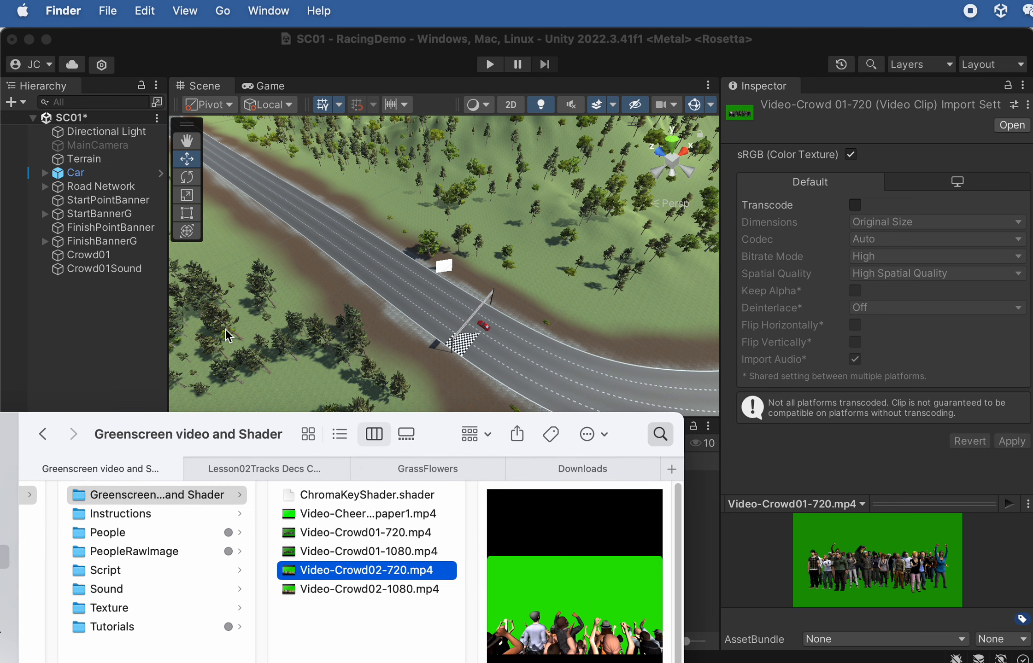
Return to Unity and duplicate the Crowd01 and Crowd01Sound objects together.
{"action": "left_click_drag", "start_coordinate": [270, 426], "coordinate": [360, 637]}
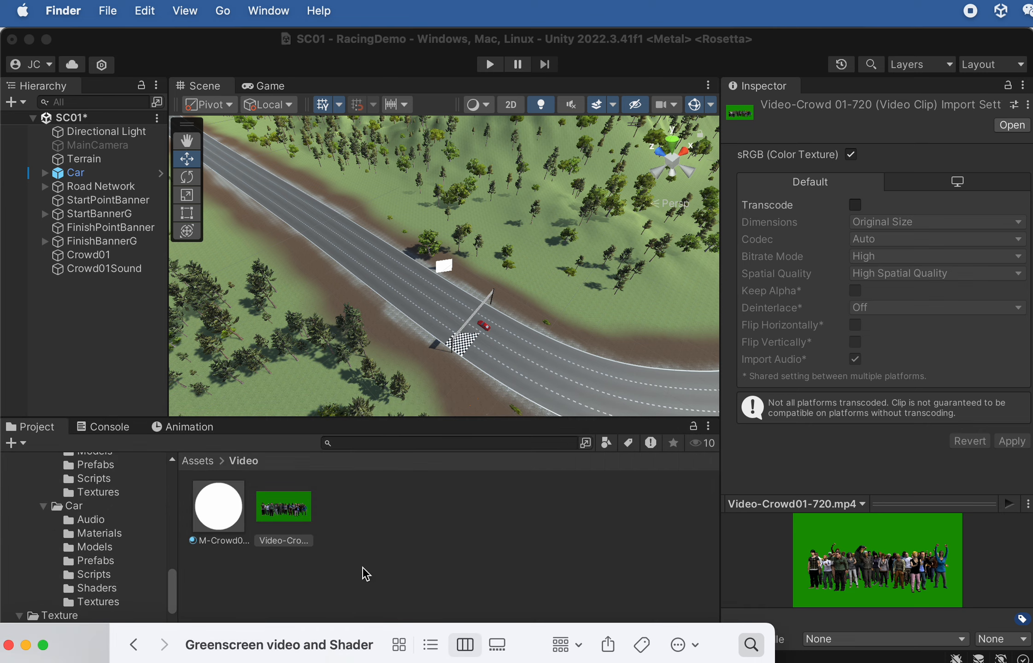
{"action": "left_click", "coordinate": [94, 254]}
{"action": "left_click", "coordinate": [94, 255]}
{"action": "left_click", "coordinate": [96, 271], "text": "shift"}
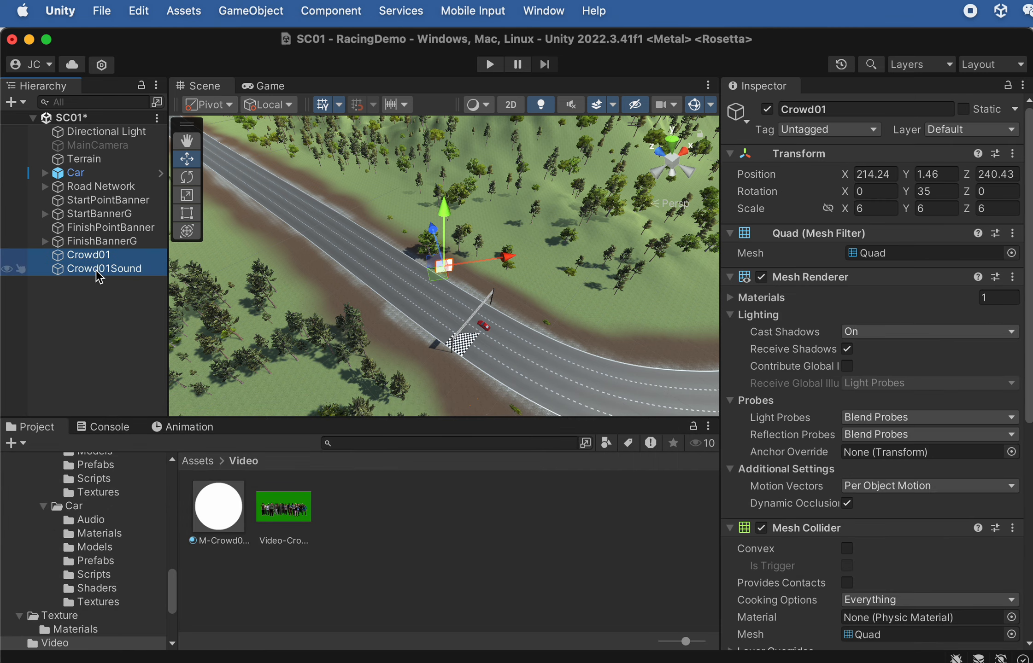
{"action": "left_click_drag", "start_coordinate": [540, 228], "coordinate": [389, 252], "text": "alt"}
{"action": "middle_click_drag", "start_coordinate": [388, 252], "coordinate": [401, 315]}
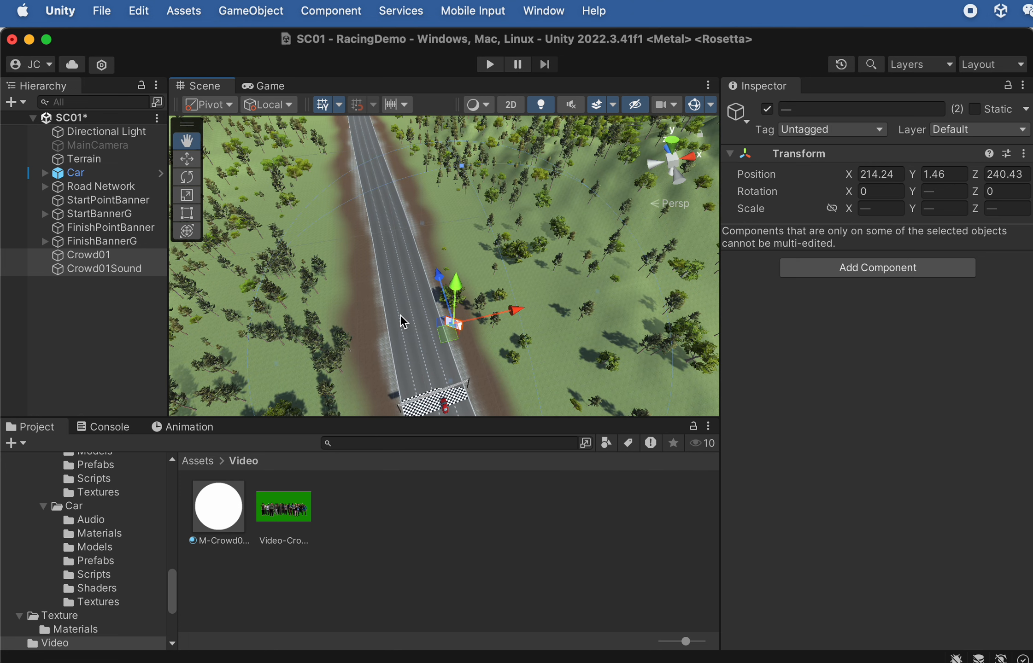
{"action": "key", "text": "super+d"}
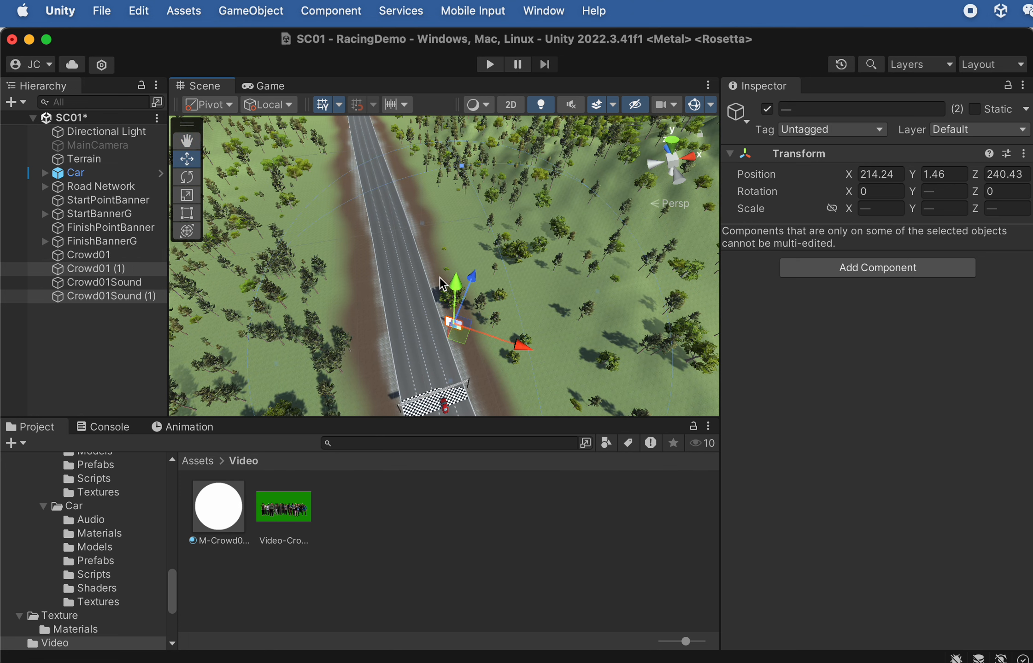
Move the duplicated crowd and sound pair farther along the track to about X 168.5, Z 469.6, beside the road.
{"action": "left_click_drag", "start_coordinate": [472, 278], "coordinate": [494, 190]}
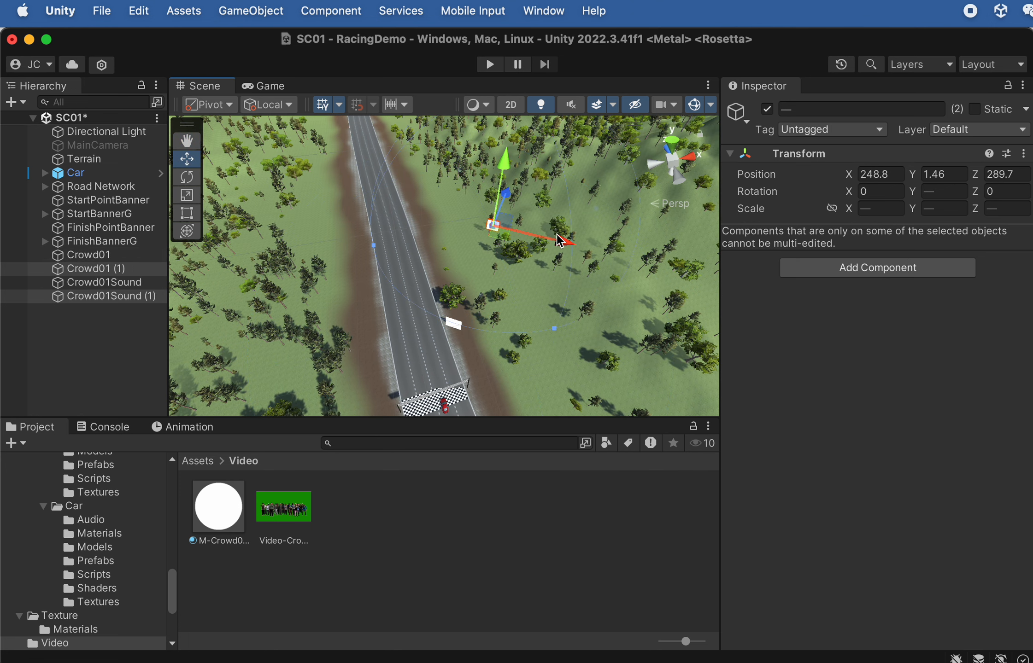
{"action": "left_click_drag", "start_coordinate": [558, 234], "coordinate": [392, 191]}
{"action": "middle_click_drag", "start_coordinate": [392, 191], "coordinate": [431, 396]}
{"action": "left_click_drag", "start_coordinate": [386, 259], "coordinate": [429, 164]}
{"action": "left_click_drag", "start_coordinate": [482, 212], "coordinate": [409, 190]}
Reorder the duplicated Crowd01 (1) object below Crowd01Sound and rename it Crowd02.
{"action": "left_click_drag", "start_coordinate": [102, 273], "coordinate": [95, 286]}
{"action": "left_click", "coordinate": [112, 281]}
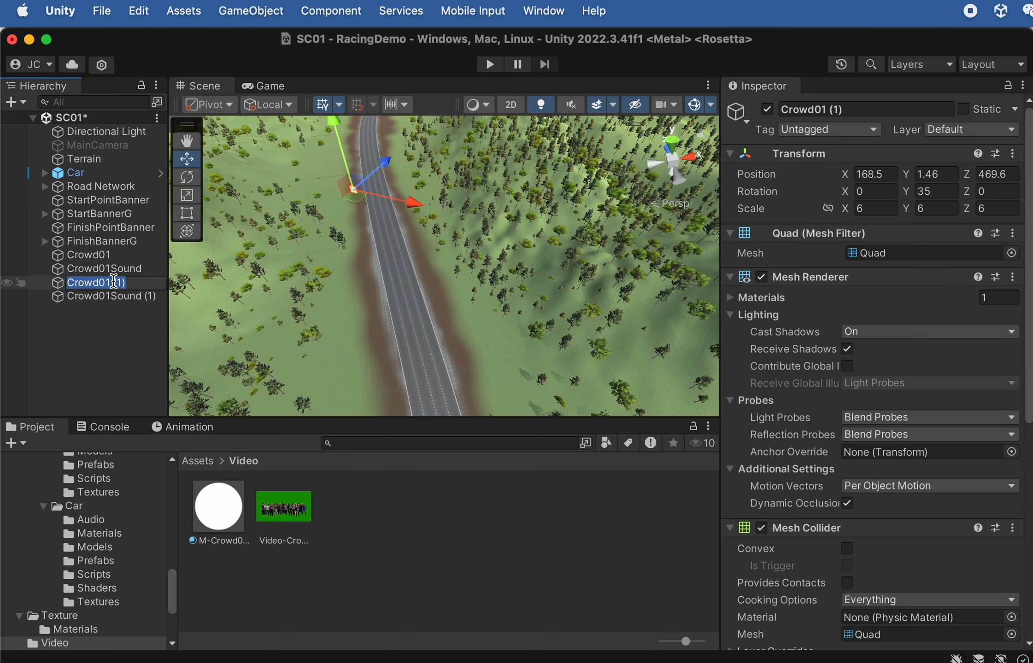
{"action": "left_click_drag", "start_coordinate": [112, 283], "coordinate": [145, 301]}
{"action": "type", "text": "2"}
Rename the duplicated Crowd01Sound (1) object as Crowd02Sound.
{"action": "left_click", "coordinate": [136, 300]}
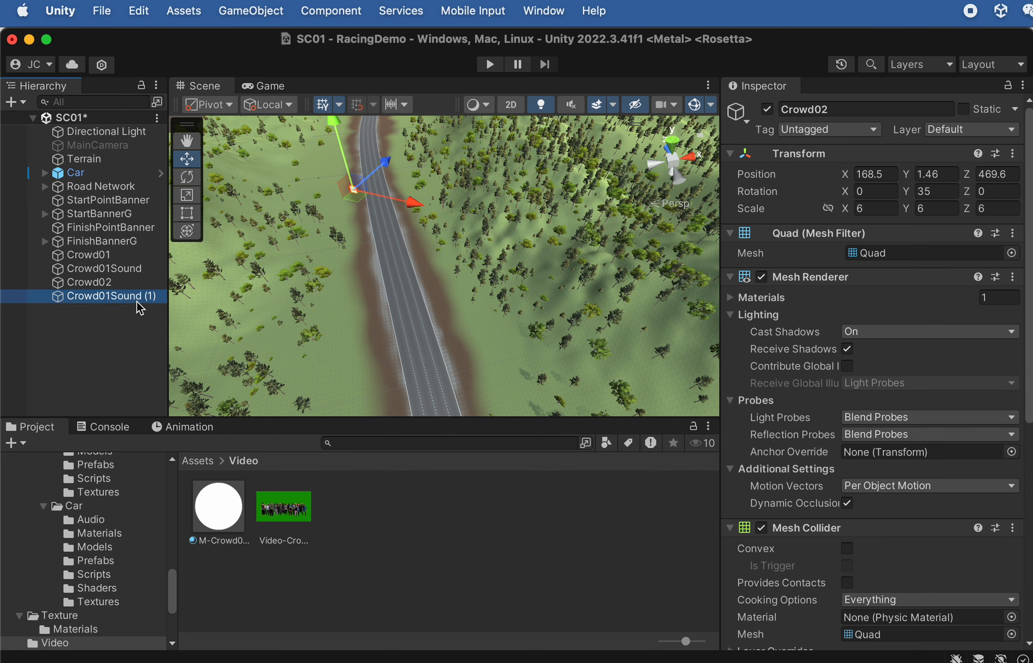
{"action": "key", "text": "Return"}
{"action": "left_click", "coordinate": [129, 296]}
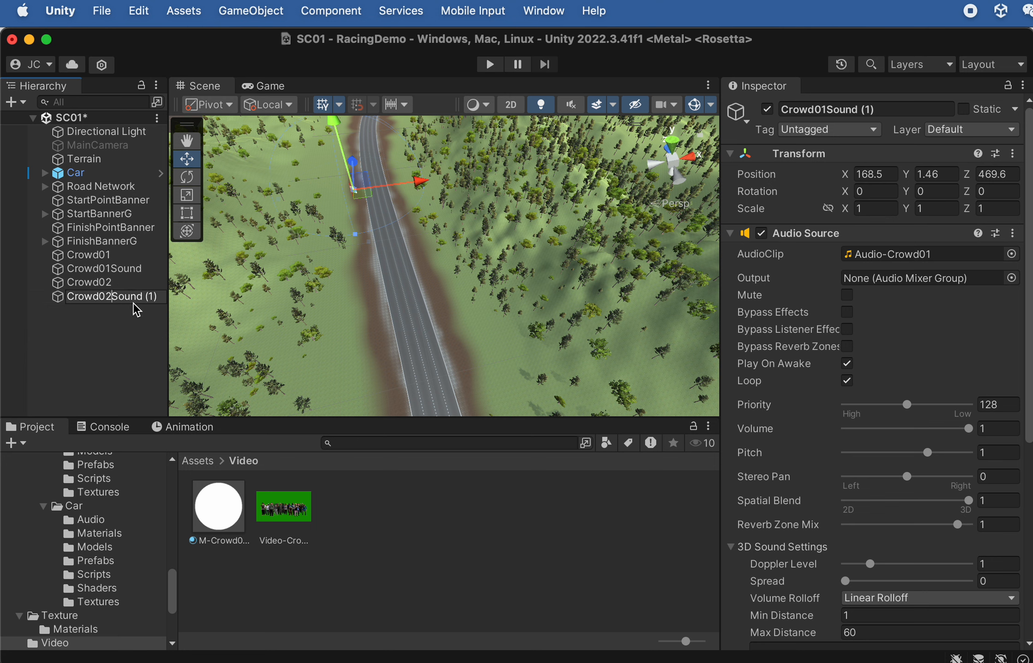
{"action": "left_click_drag", "start_coordinate": [142, 297], "coordinate": [180, 305]}
{"action": "key", "text": "BackSpace"}
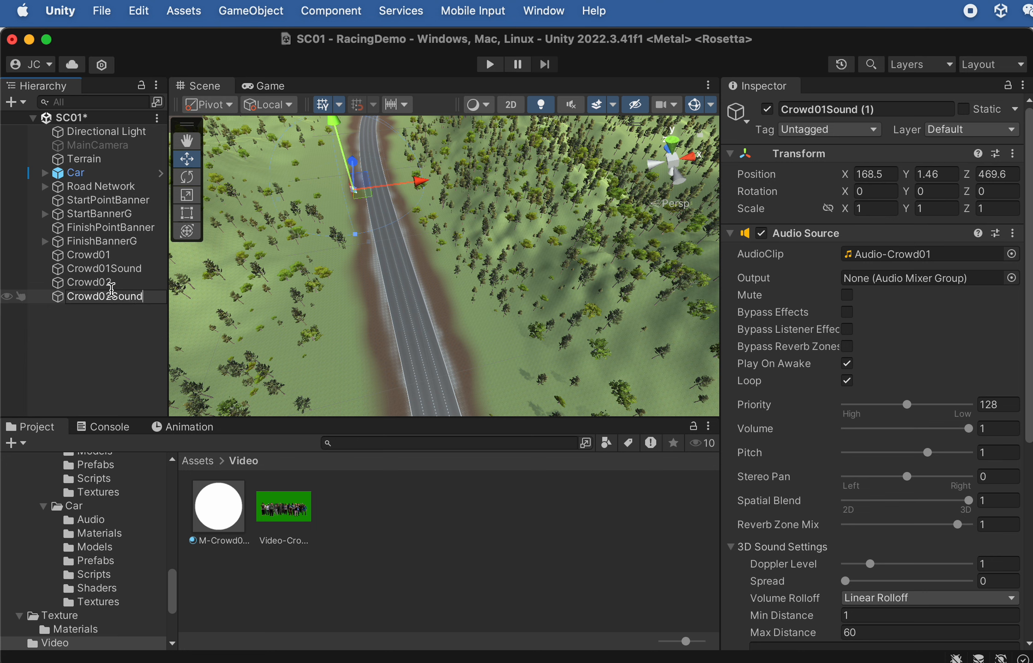
{"action": "double_click", "coordinate": [115, 297]}
{"action": "left_click", "coordinate": [152, 268]}
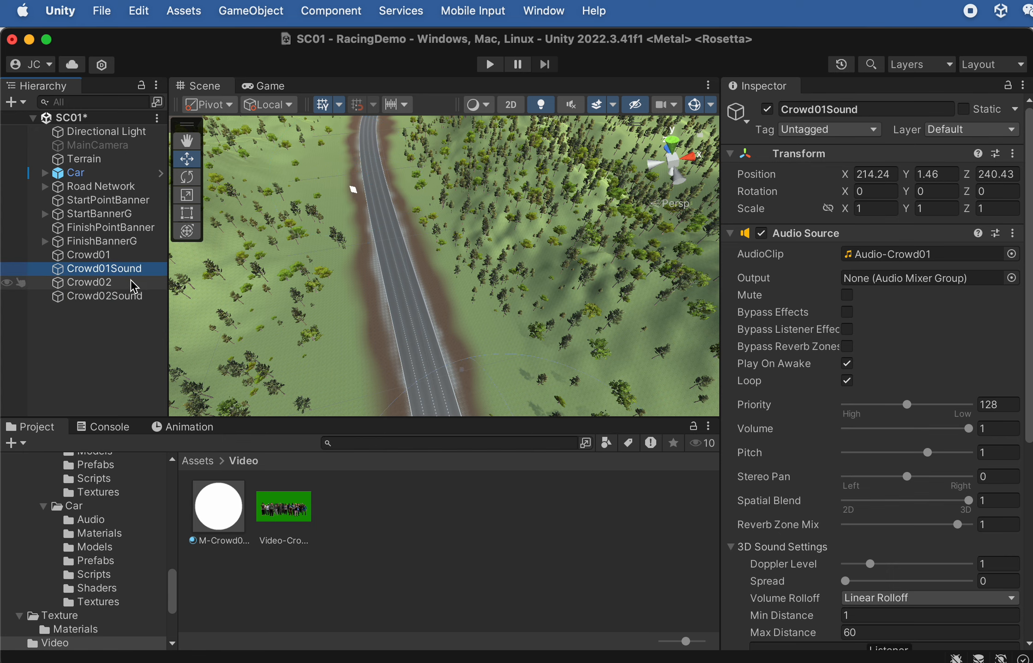
Rotate the Crowd02 quad about its Y axis to about -44.76 degrees so it faces the oncoming road.
{"action": "double_click", "coordinate": [89, 282]}
{"action": "left_click_drag", "start_coordinate": [447, 226], "coordinate": [335, 201], "text": "alt"}
{"action": "key", "text": "e"}
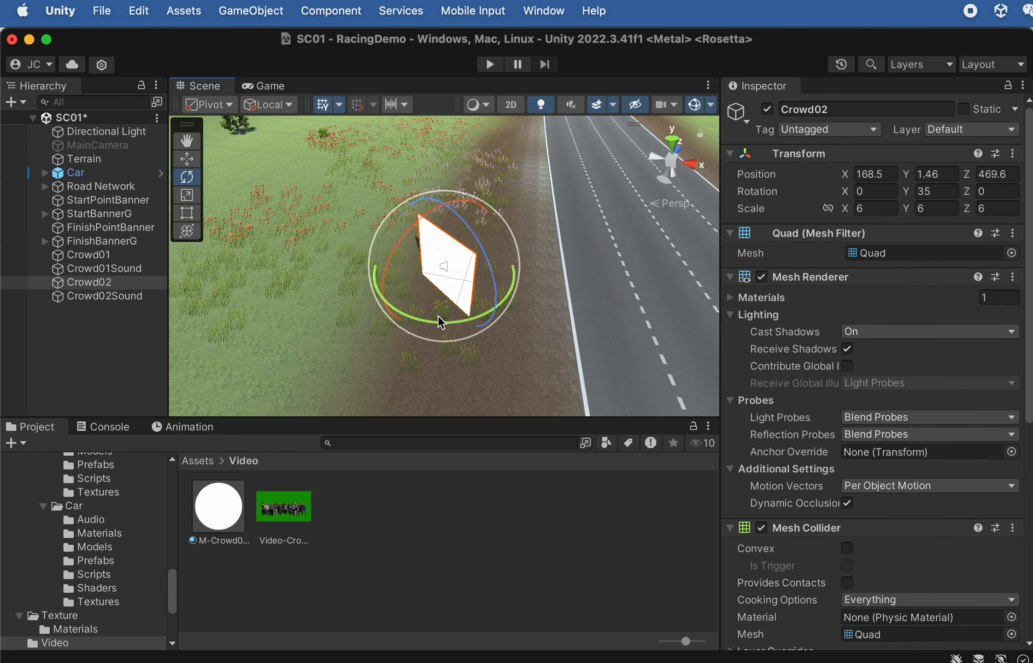
{"action": "left_click_drag", "start_coordinate": [437, 316], "coordinate": [444, 253]}
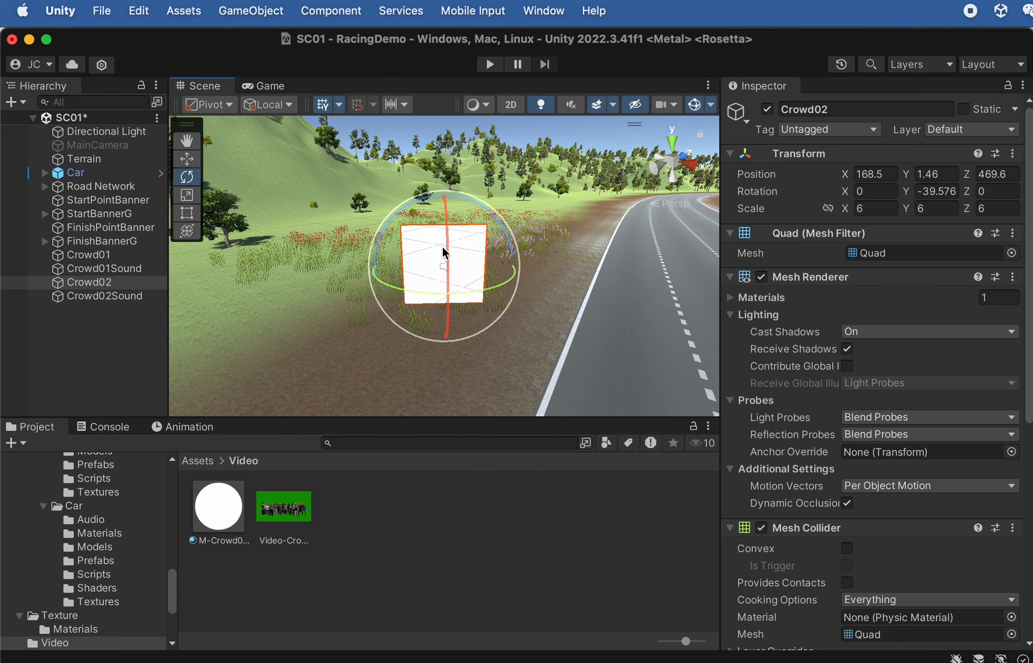
{"action": "left_click_drag", "start_coordinate": [413, 291], "coordinate": [428, 293]}
{"action": "scroll", "coordinate": [497, 329], "scroll_direction": "down", "scroll_amount": 3}
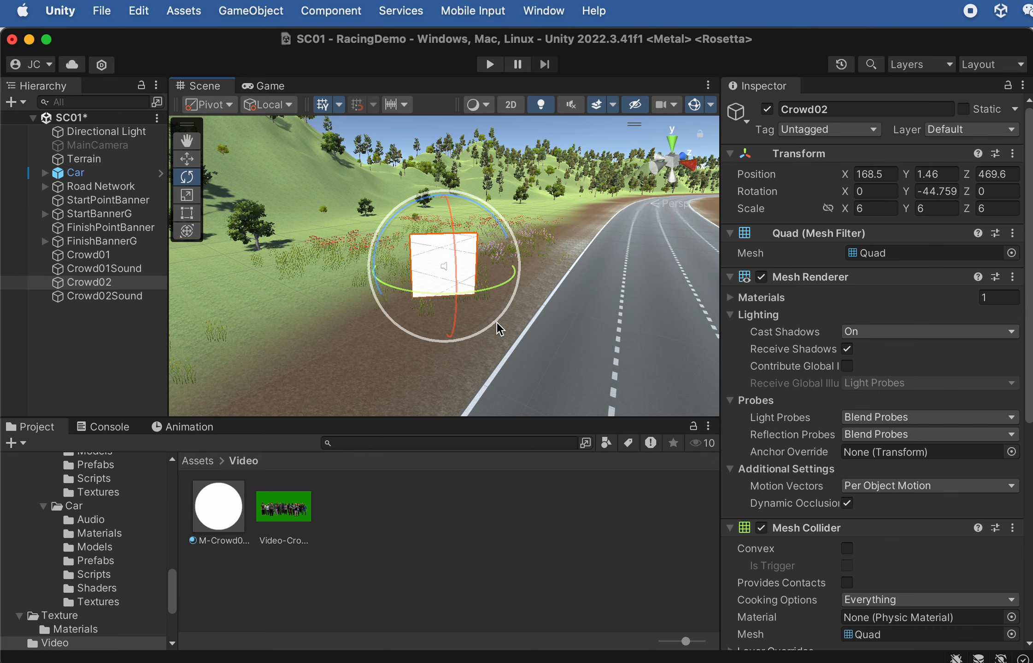
{"action": "scroll", "coordinate": [489, 317], "scroll_direction": "up", "scroll_amount": 3}
Move Crowd02 and Crowd02Sound together closer to the road edge, to about X 173.54.
{"action": "left_click", "coordinate": [63, 297], "text": "shift"}
{"action": "key", "text": "w"}
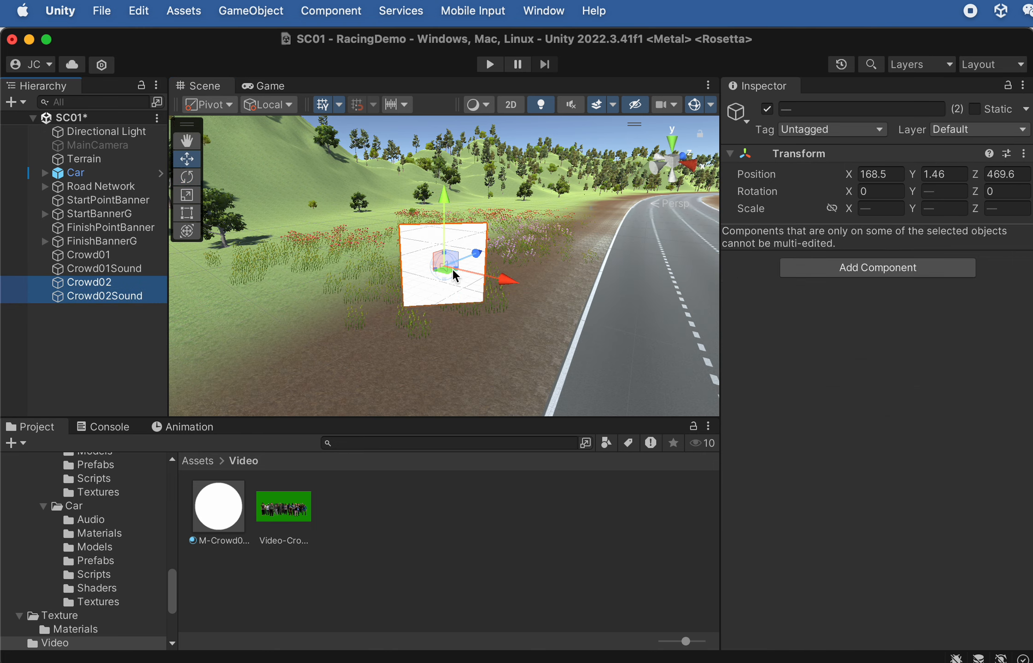
{"action": "left_click_drag", "start_coordinate": [452, 268], "coordinate": [568, 317], "text": "alt"}
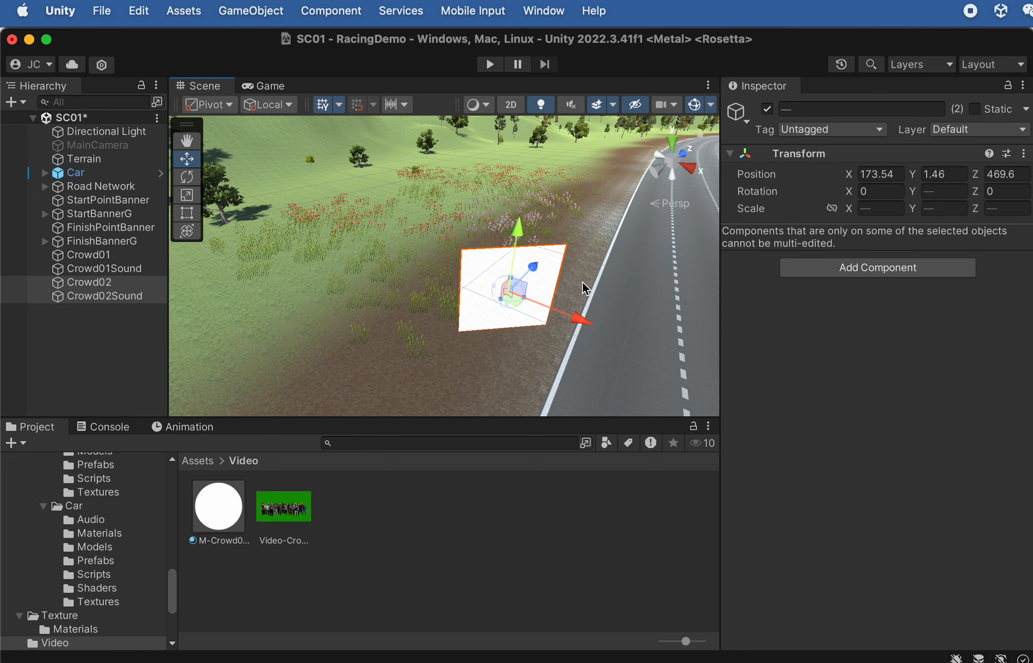
Import Audio-Crowd02.wav through Audio-Crowd05.wav from Finder's Sound folder into the project's Audio folder.
{"action": "left_click", "coordinate": [131, 300]}
{"action": "left_click", "coordinate": [198, 461]}
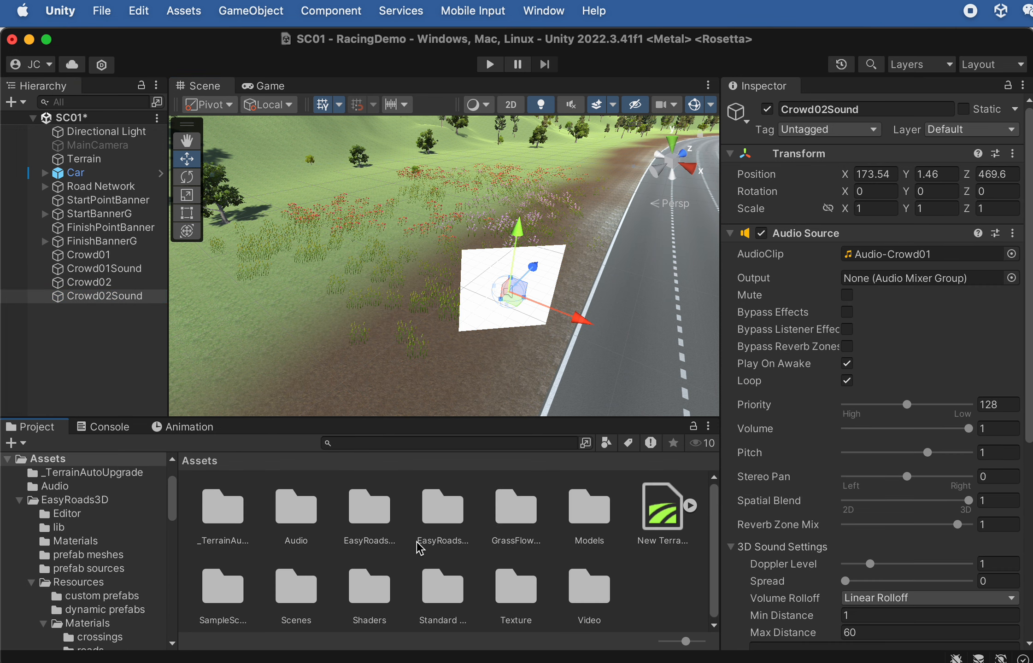
{"action": "double_click", "coordinate": [296, 509]}
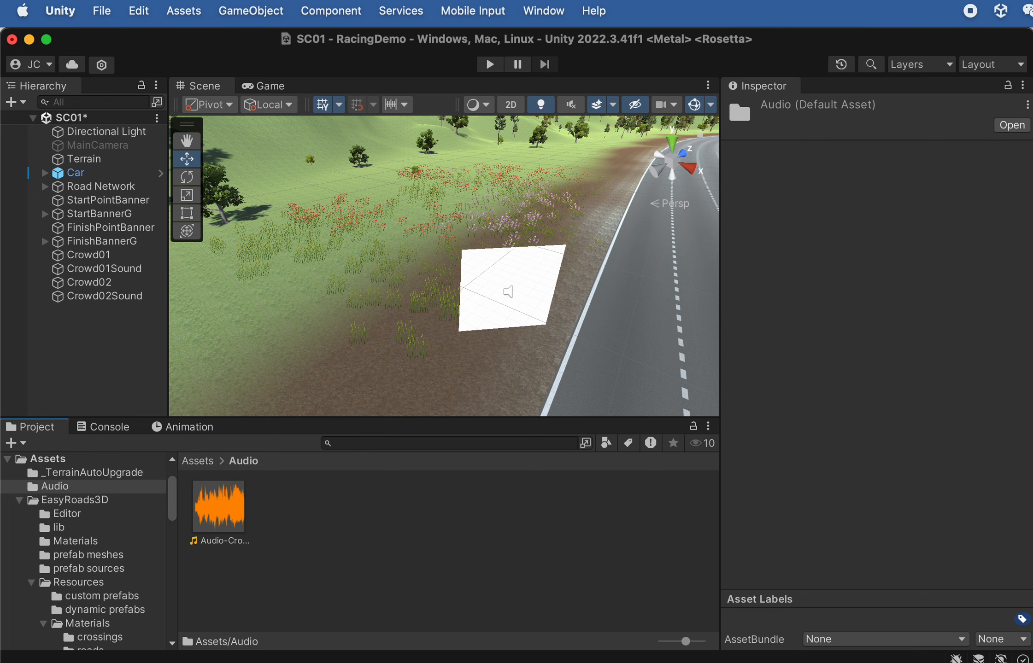
{"action": "key", "text": "super+Tab"}
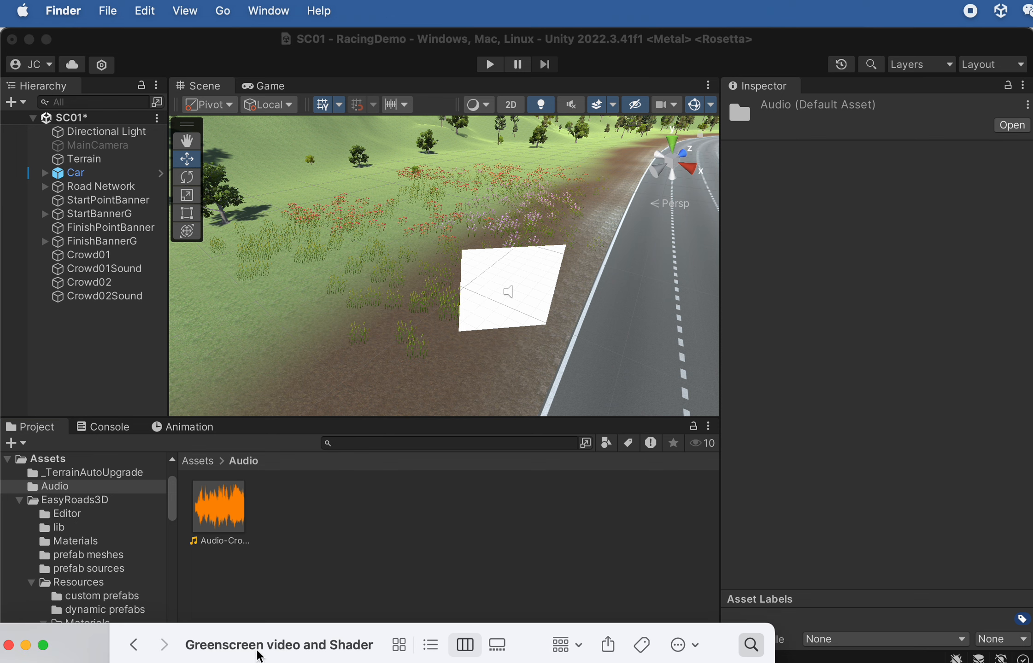
{"action": "left_click_drag", "start_coordinate": [259, 657], "coordinate": [230, 530]}
{"action": "left_click", "coordinate": [210, 643]}
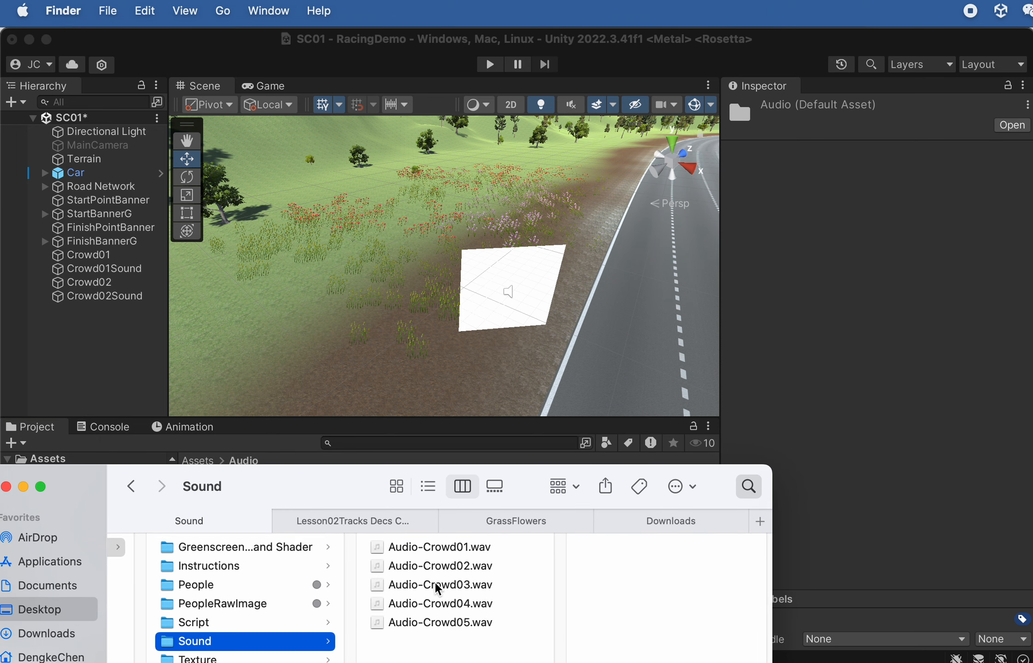
{"action": "left_click", "coordinate": [438, 565]}
{"action": "left_click_drag", "start_coordinate": [329, 493], "coordinate": [258, 606]}
{"action": "left_click", "coordinate": [334, 600], "text": "shift"}
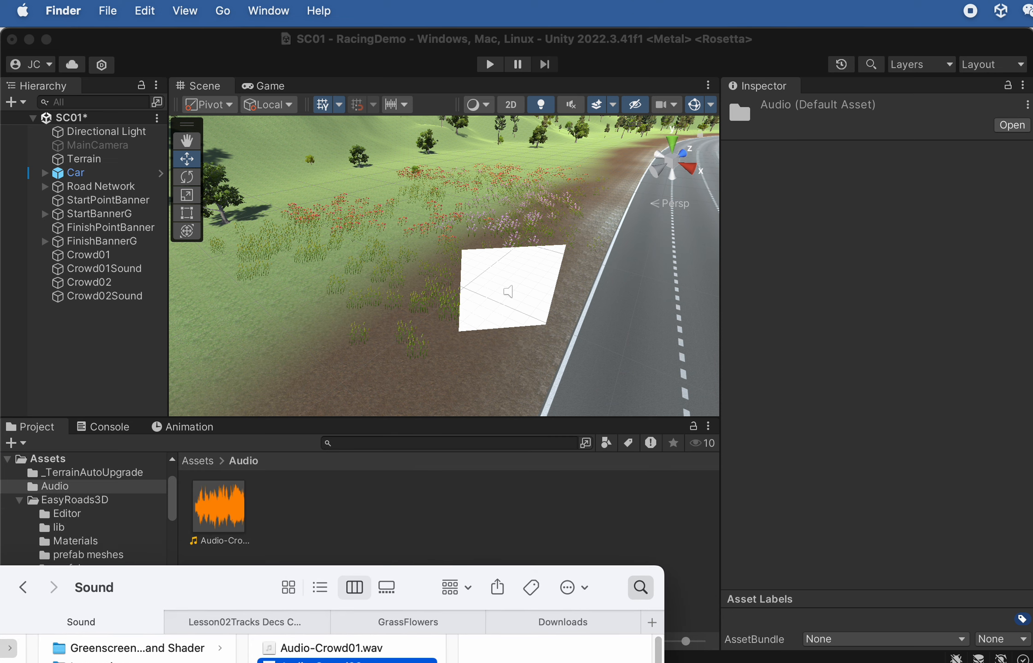
{"action": "left_click_drag", "start_coordinate": [331, 662], "coordinate": [337, 534]}
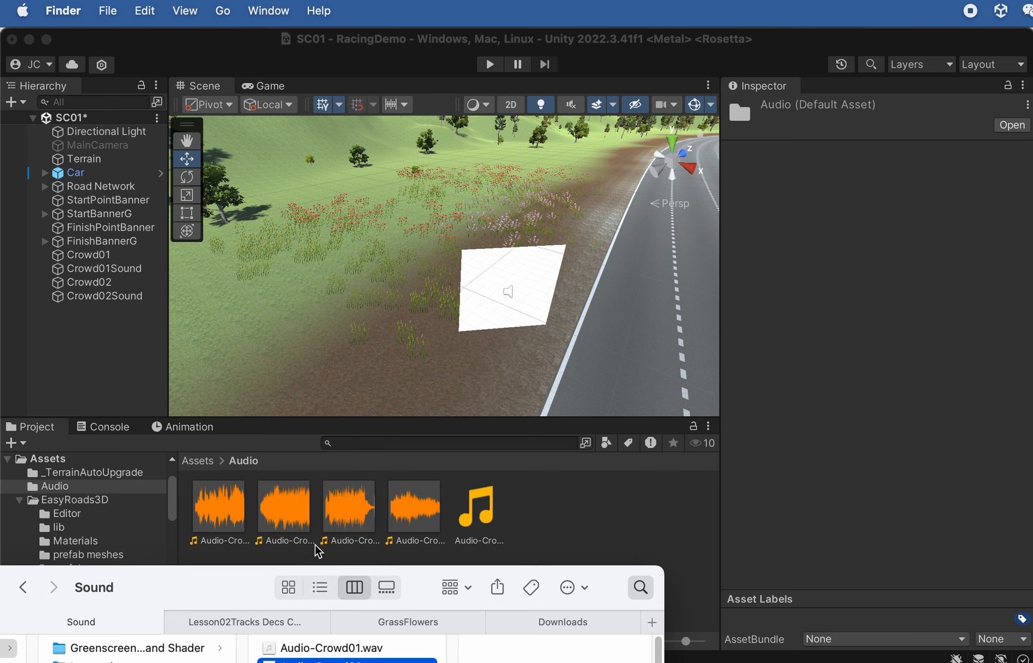
{"action": "left_click_drag", "start_coordinate": [263, 587], "coordinate": [258, 662]}
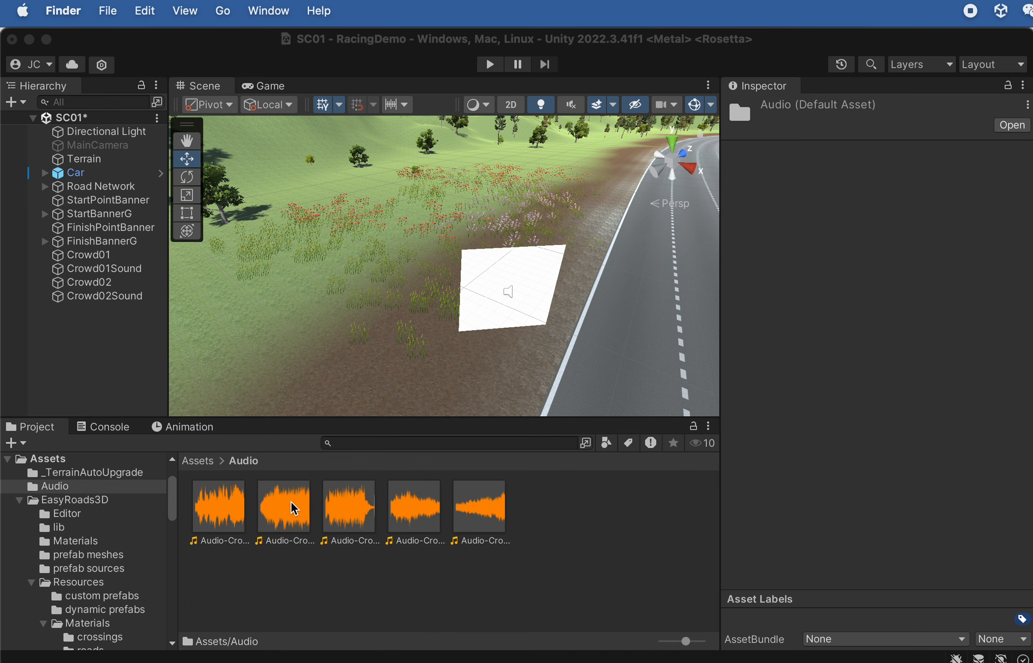
Assign the Audio-Crowd02 clip to Crowd02Sound's Audio Source and review its 3D sound settings.
{"action": "left_click", "coordinate": [284, 514]}
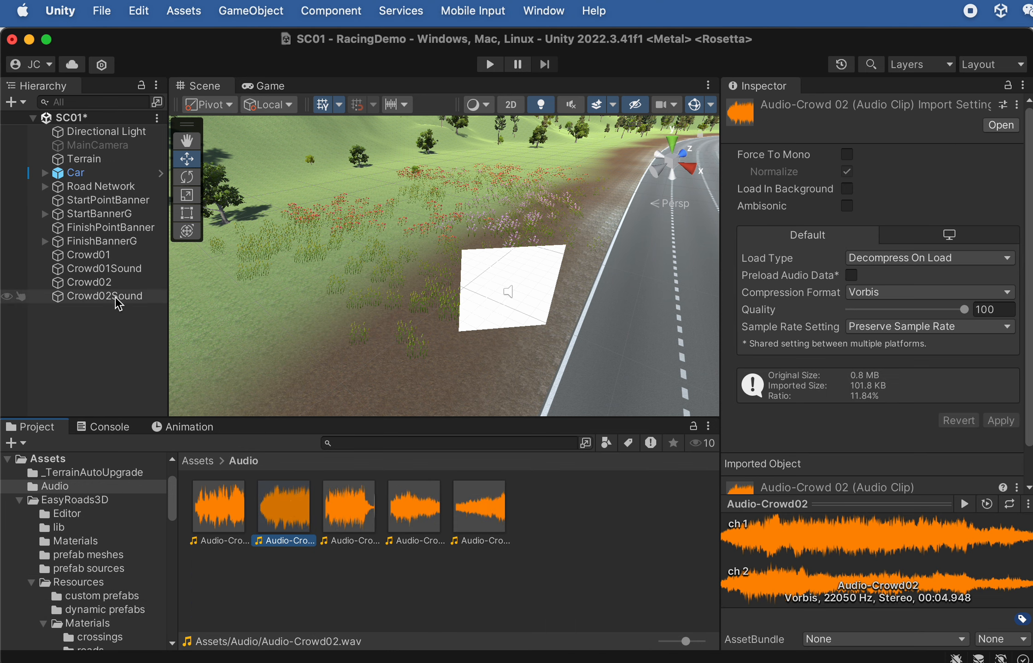
{"action": "left_click", "coordinate": [141, 297]}
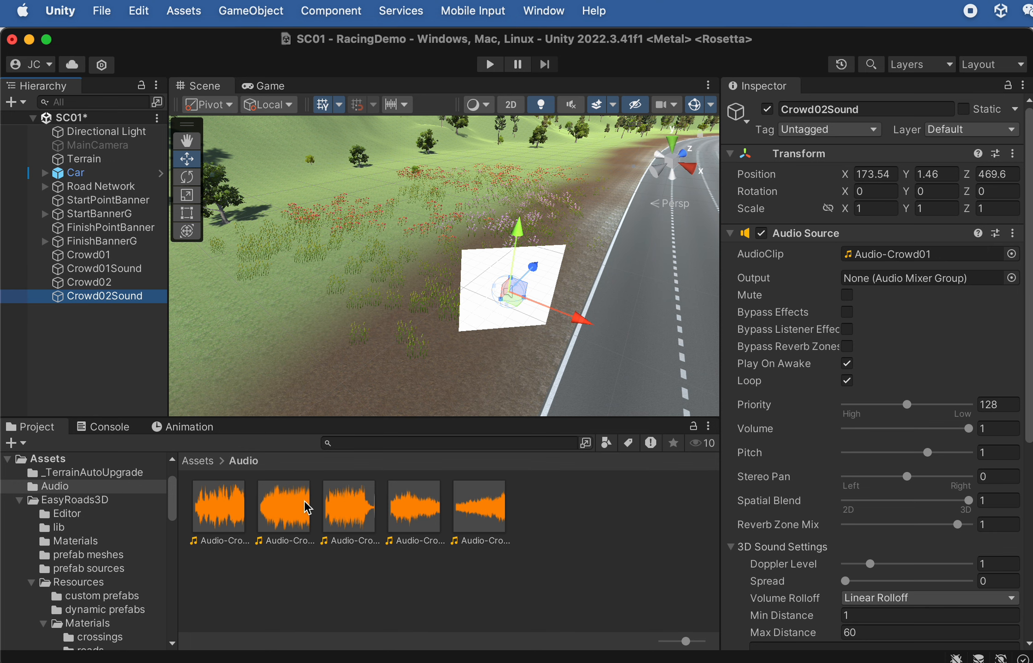
{"action": "left_click_drag", "start_coordinate": [308, 508], "coordinate": [880, 255]}
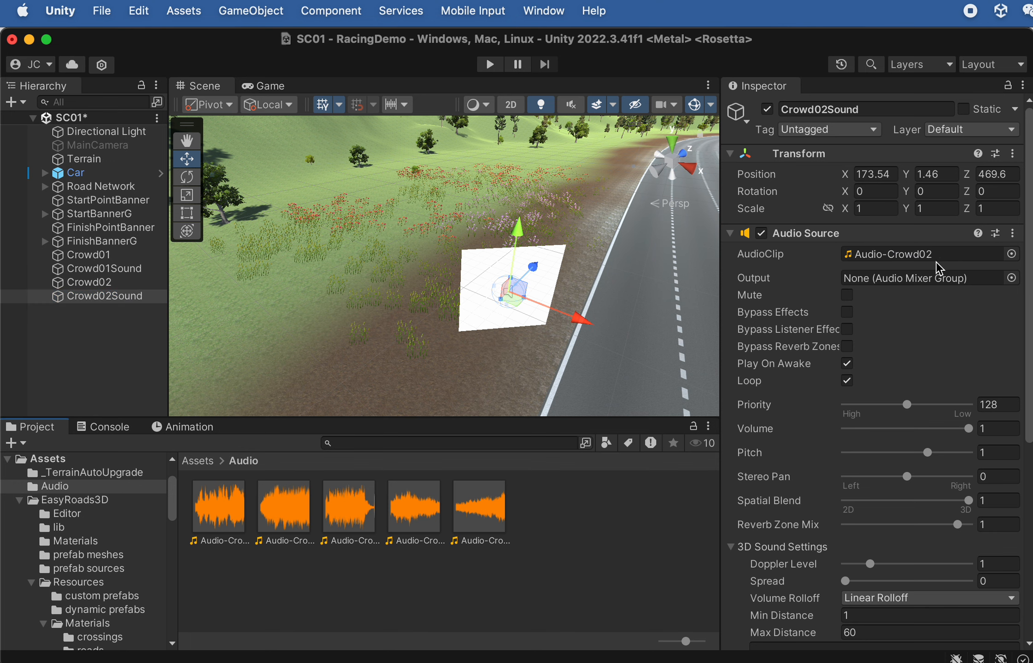
{"action": "scroll", "coordinate": [927, 262], "scroll_direction": "down", "scroll_amount": 10}
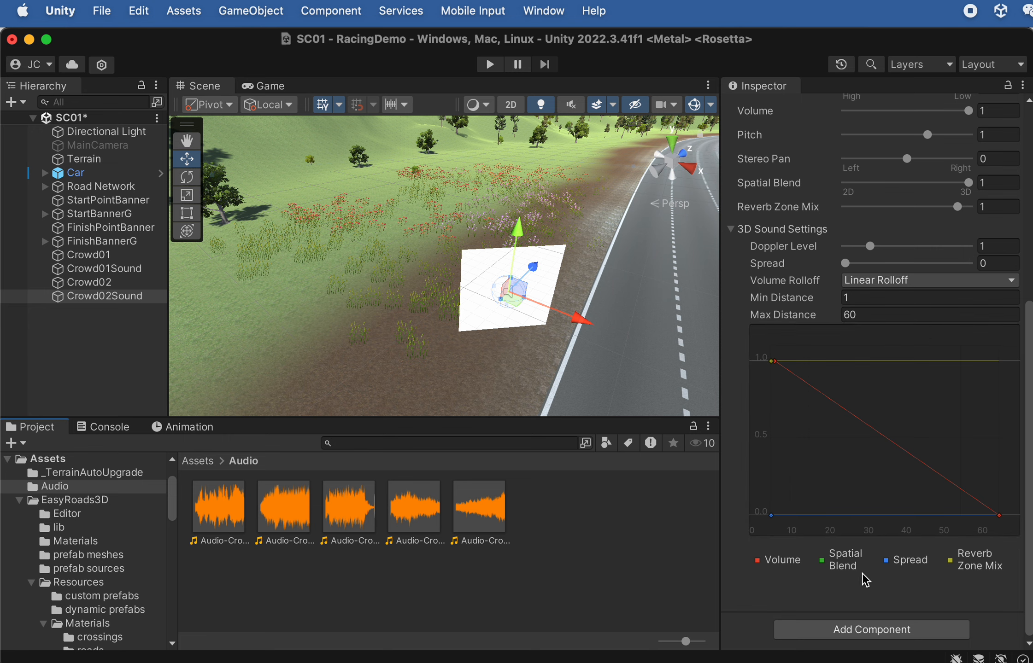
Duplicate Crowd02 and Crowd02Sound together and move the copies to the far bend, at about X 260.4, Z 824.
{"action": "left_click", "coordinate": [85, 282], "text": "shift"}
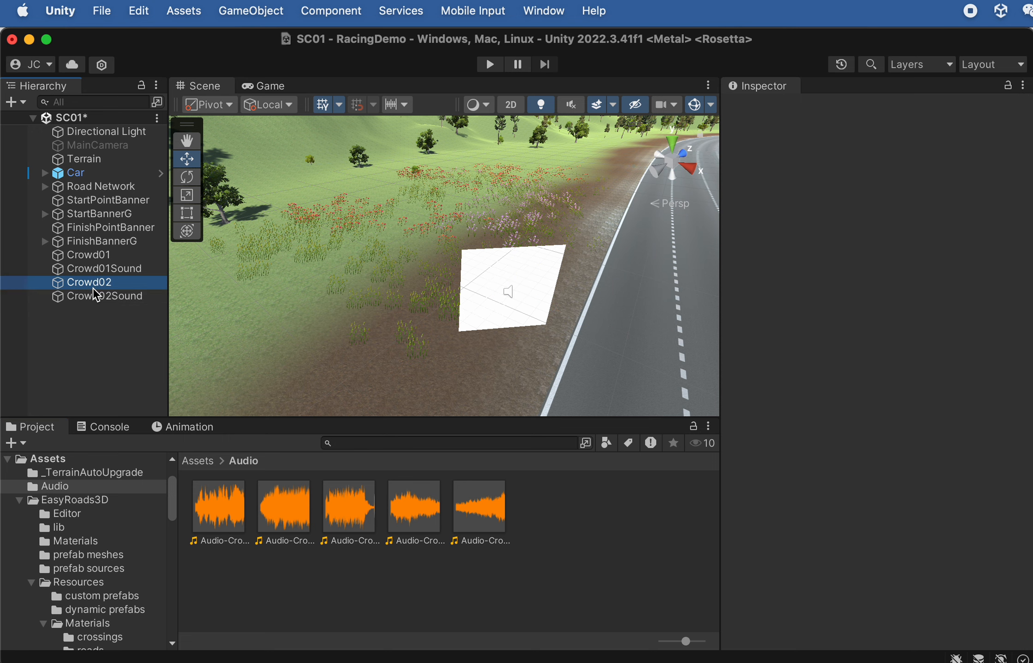
{"action": "key", "text": "f"}
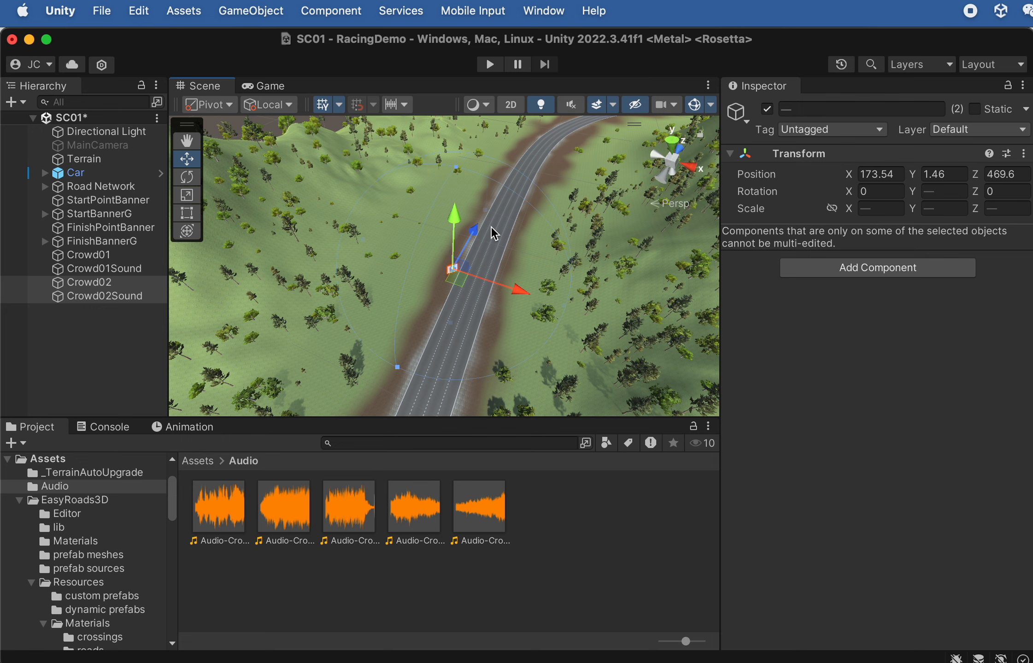
{"action": "key", "text": "super+d"}
{"action": "left_click_drag", "start_coordinate": [490, 228], "coordinate": [588, 195]}
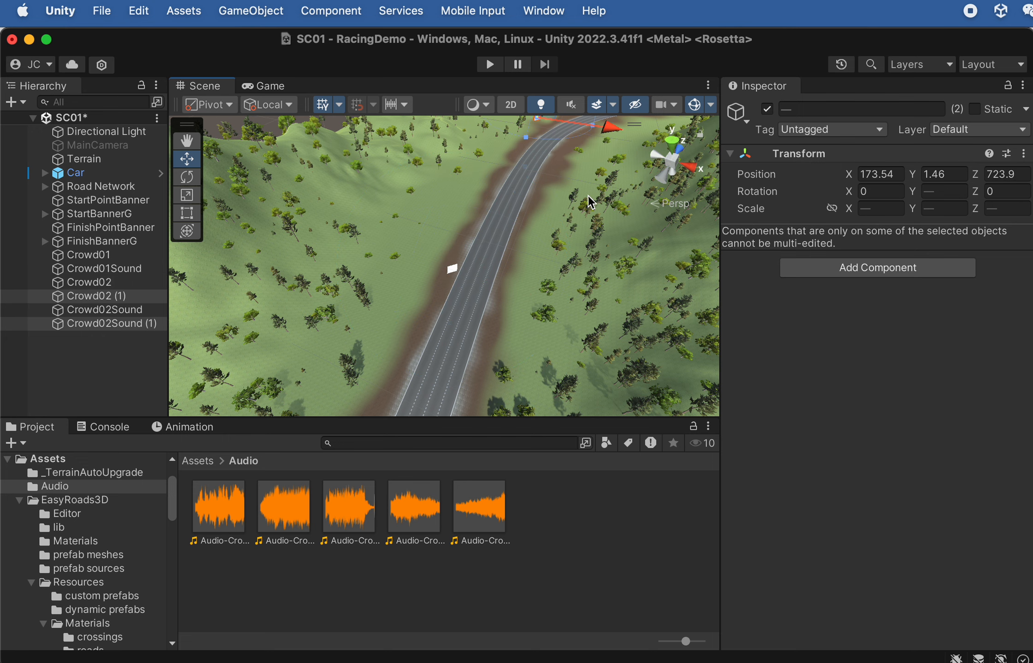
{"action": "key", "text": "f"}
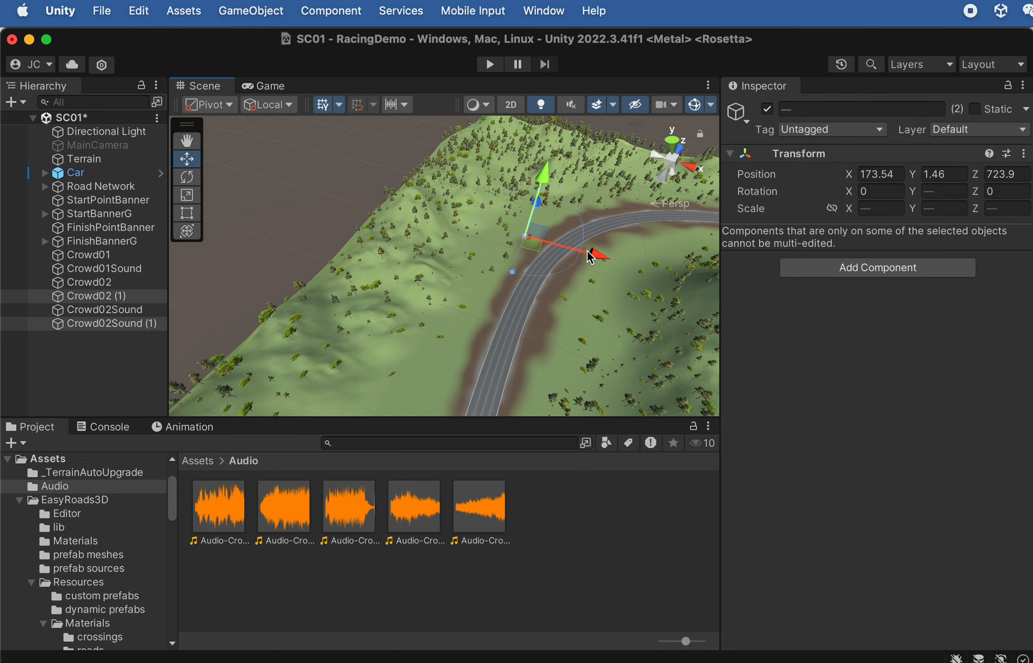
{"action": "left_click_drag", "start_coordinate": [596, 254], "coordinate": [681, 277]}
{"action": "left_click_drag", "start_coordinate": [608, 221], "coordinate": [633, 217]}
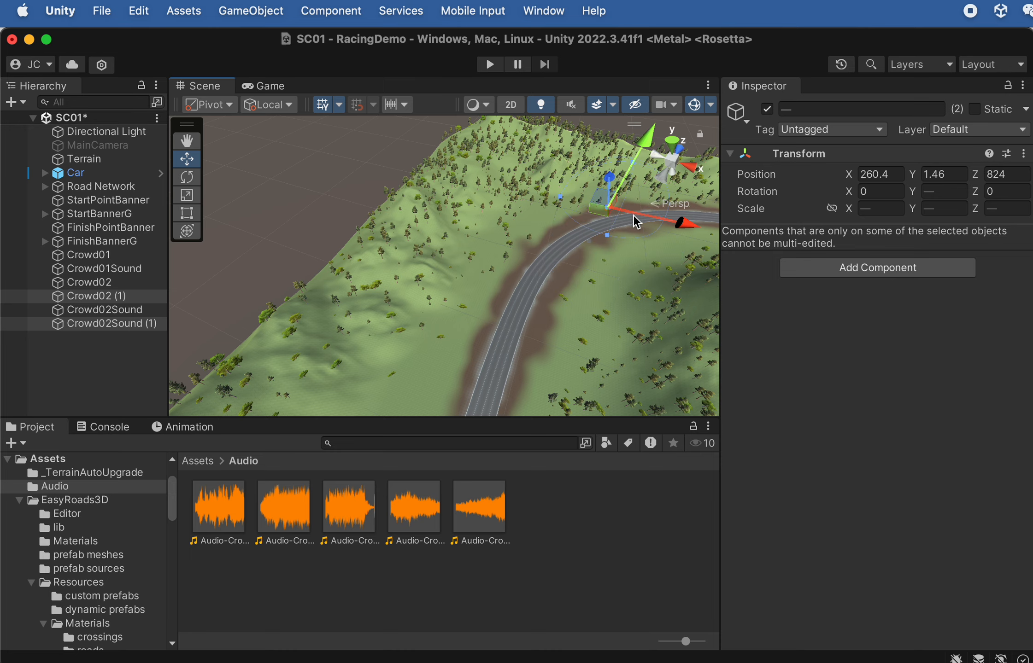
Move the copied crowd and sound pair along the track's far stretch to about X 564 and check its placement beside the road.
{"action": "scroll", "coordinate": [607, 242], "scroll_direction": "down", "scroll_amount": 10}
{"action": "left_click_drag", "start_coordinate": [537, 262], "coordinate": [640, 364], "text": "alt"}
{"action": "left_click_drag", "start_coordinate": [539, 209], "coordinate": [616, 209]}
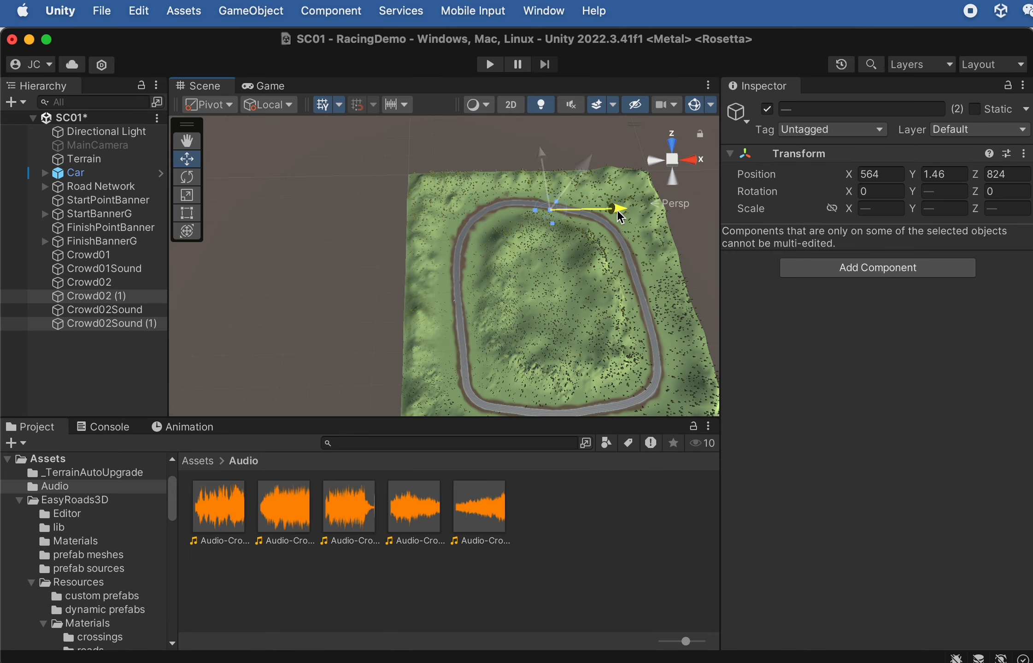
{"action": "key", "text": "f"}
{"action": "scroll", "coordinate": [519, 226], "scroll_direction": "down", "scroll_amount": 10}
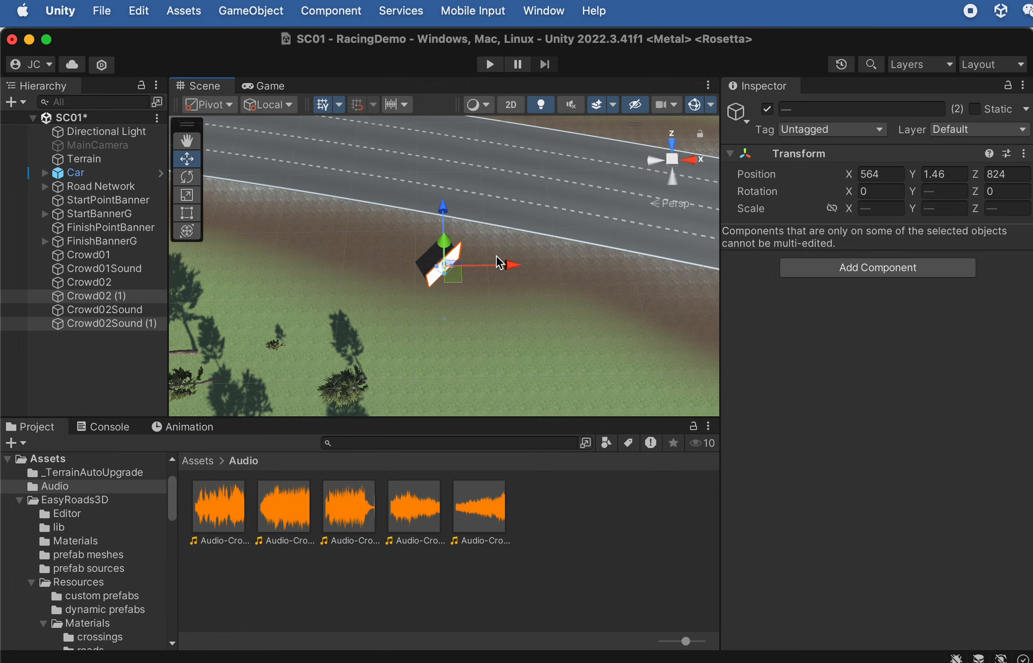
{"action": "scroll", "coordinate": [470, 267], "scroll_direction": "up", "scroll_amount": 10}
{"action": "scroll", "coordinate": [469, 263], "scroll_direction": "down", "scroll_amount": 5}
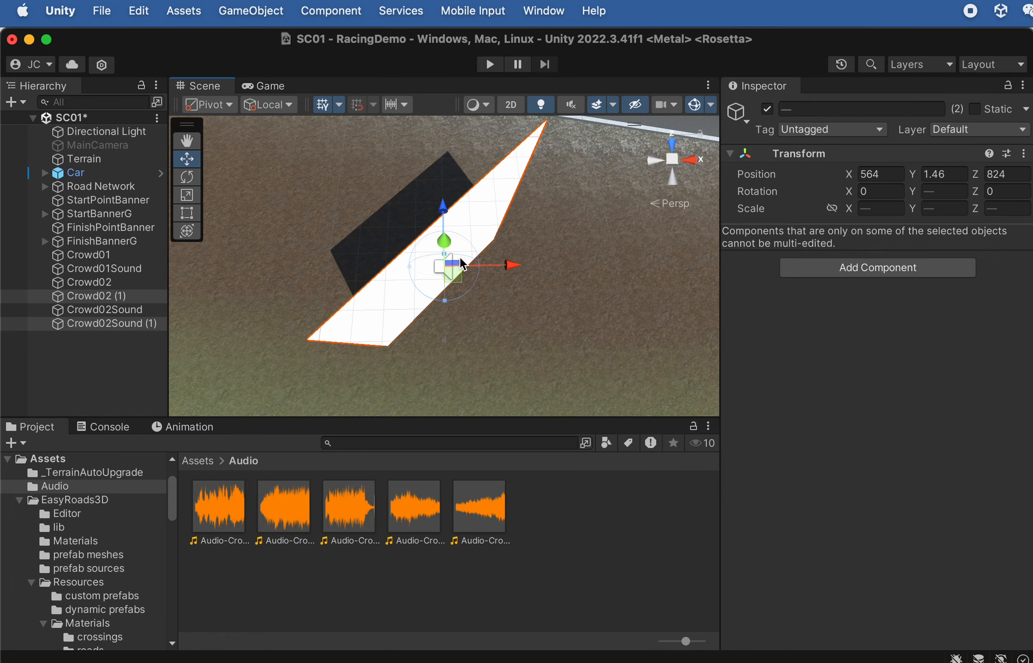
{"action": "scroll", "coordinate": [556, 272], "scroll_direction": "down", "scroll_amount": 3}
{"action": "left_click_drag", "start_coordinate": [410, 235], "coordinate": [673, 281], "text": "alt"}
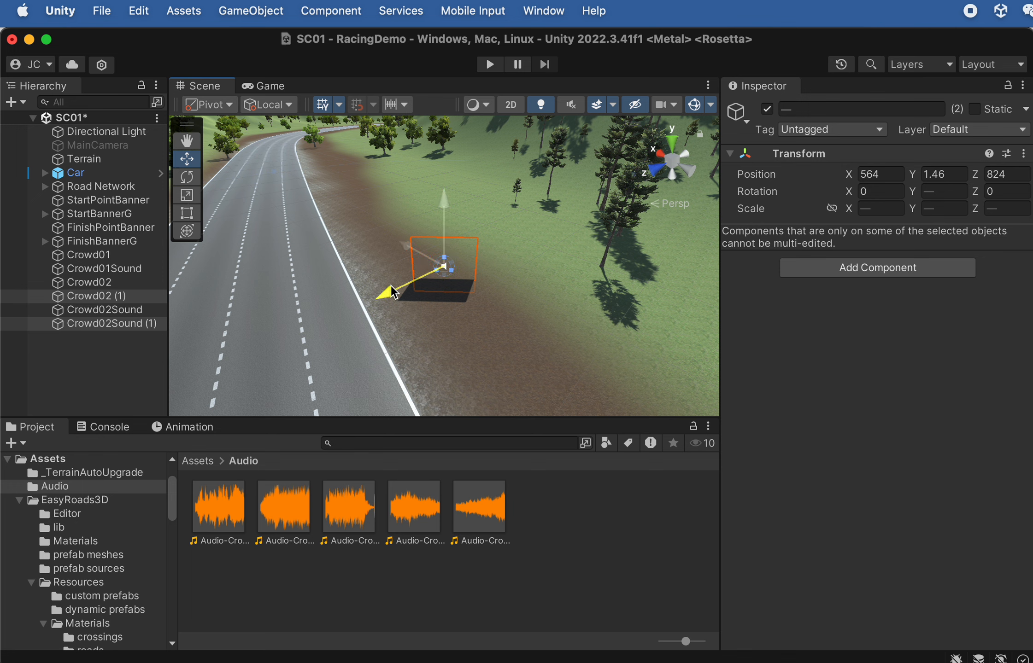
Move the copied crowd and sound pair closer to the road at Z 825.96 and reorder the hierarchy so Crowd02Sound directly follows Crowd02.
{"action": "left_click_drag", "start_coordinate": [391, 285], "coordinate": [343, 304]}
{"action": "left_click", "coordinate": [105, 310]}
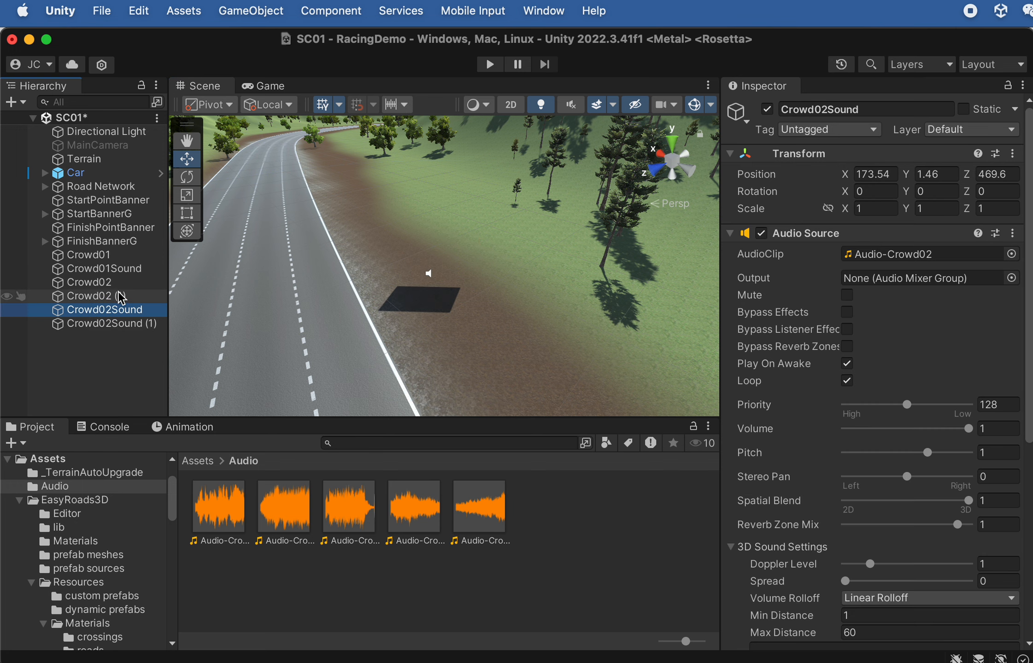
{"action": "mouse_move", "coordinate": [104, 296]}
{"action": "left_mouse_down"}
{"action": "mouse_move", "coordinate": [118, 323]}
{"action": "mouse_move", "coordinate": [116, 311]}
{"action": "left_mouse_up"}
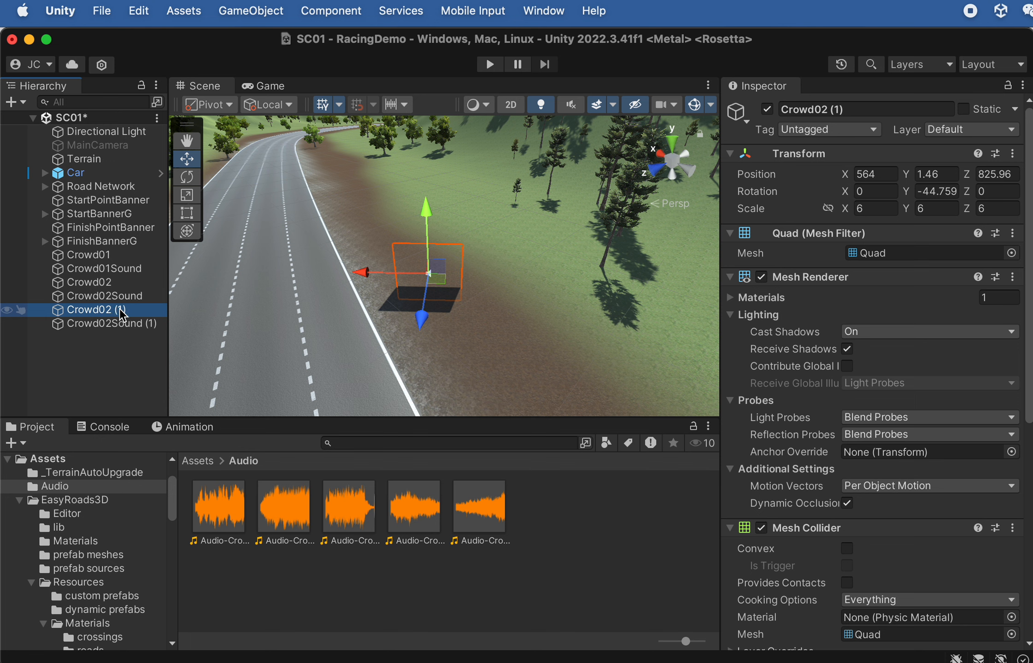
Rotate Crowd02 (1) around Y to about 139.7 degrees and check its facing from road level.
{"action": "key", "text": "e"}
{"action": "left_click_drag", "start_coordinate": [468, 309], "coordinate": [261, 298]}
{"action": "left_click", "coordinate": [939, 192]}
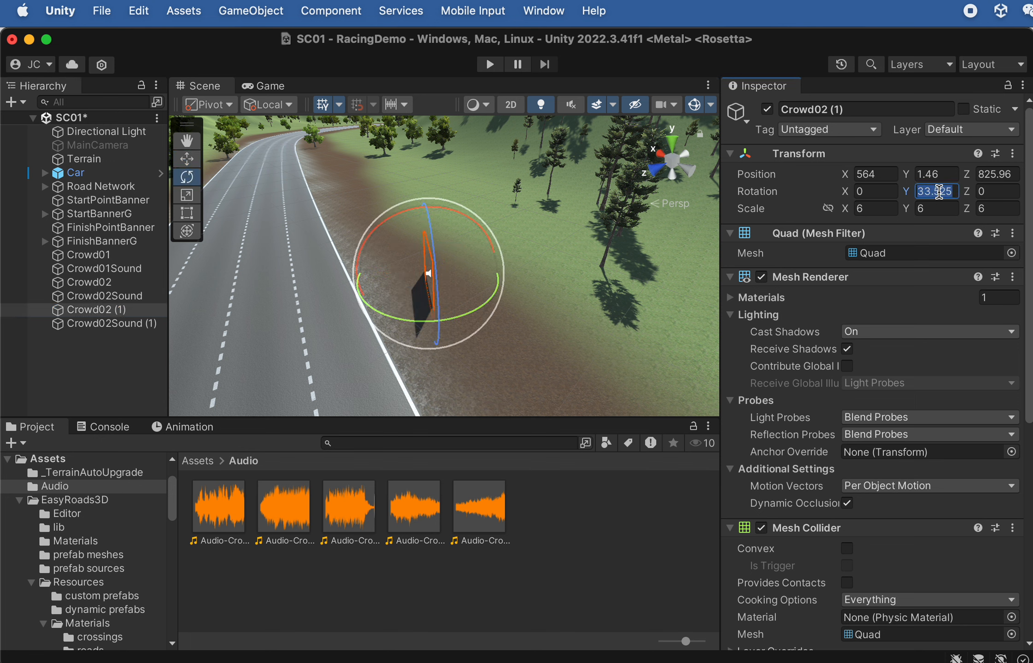
{"action": "type", "text": "60"}
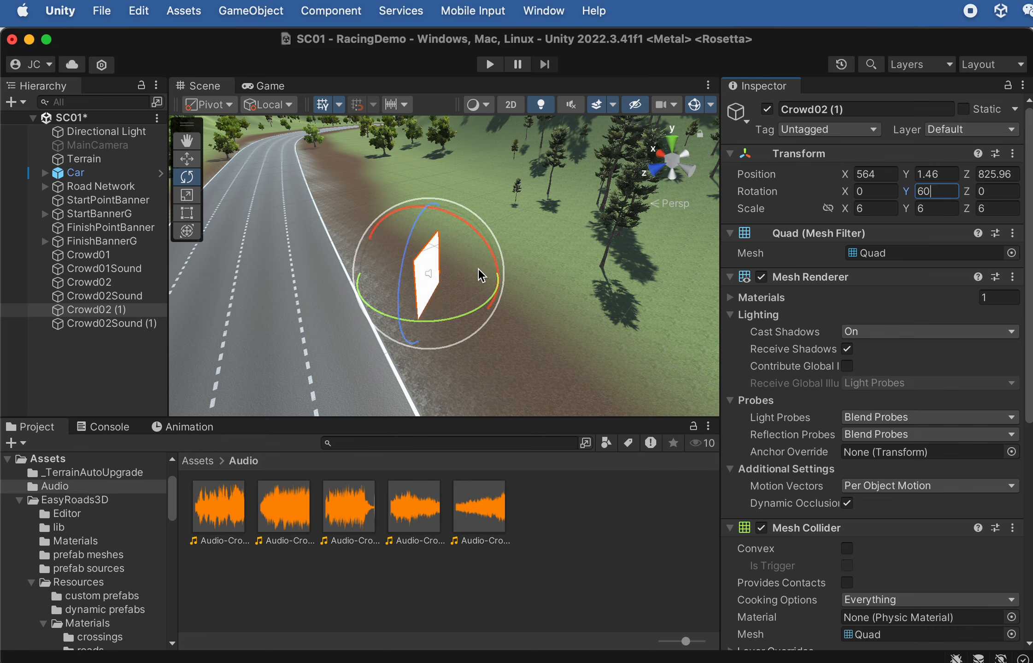
{"action": "left_click_drag", "start_coordinate": [477, 303], "coordinate": [277, 299]}
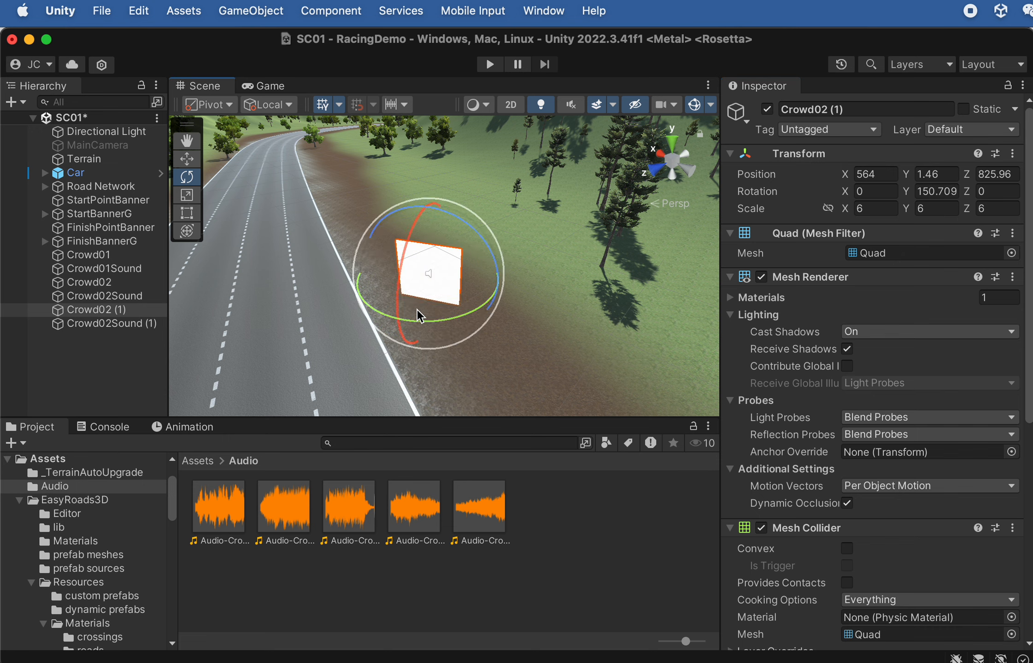
{"action": "left_click_drag", "start_coordinate": [435, 316], "coordinate": [474, 282], "text": "alt"}
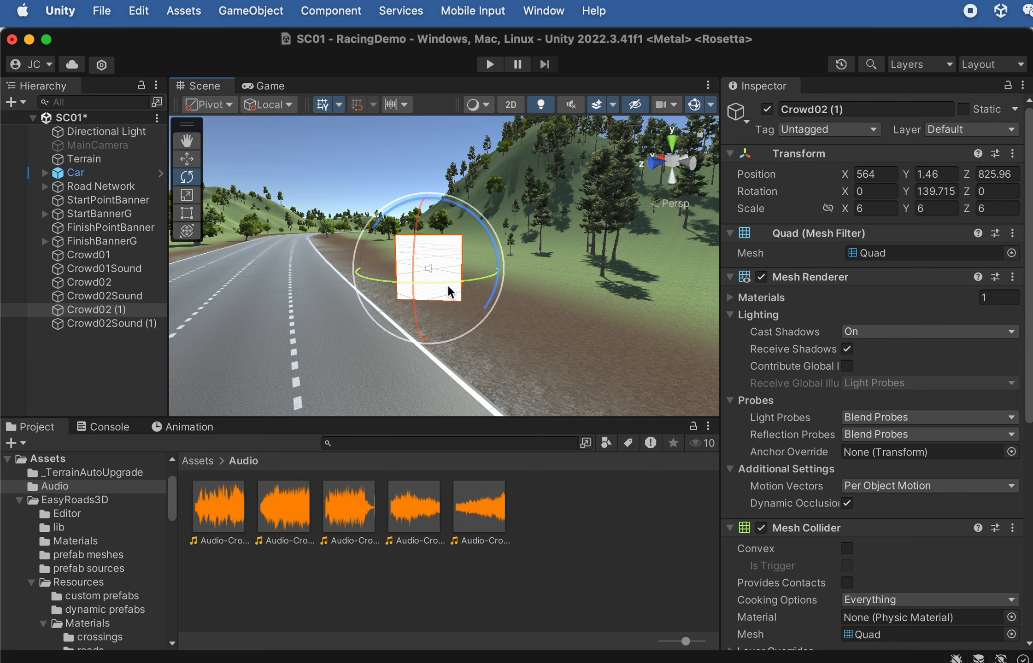
{"action": "scroll", "coordinate": [424, 273], "scroll_direction": "up", "scroll_amount": 6}
{"action": "scroll", "coordinate": [405, 290], "scroll_direction": "down", "scroll_amount": 3}
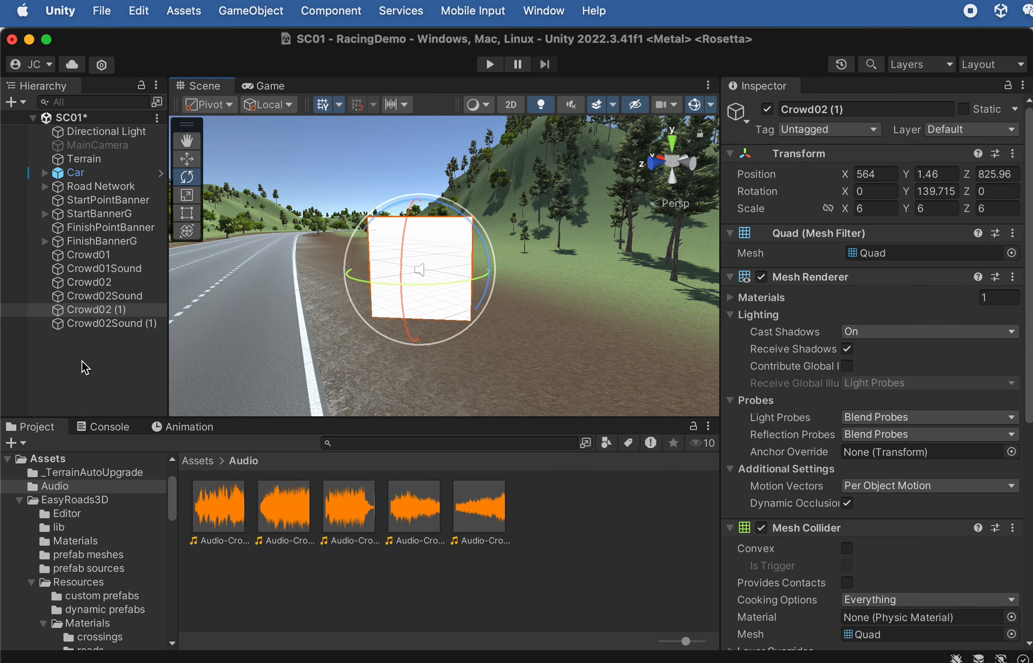
Rename the copied crowd quad Crowd02 (1) as Crowd03.
{"action": "left_click", "coordinate": [138, 322]}
{"action": "left_click", "coordinate": [105, 309]}
{"action": "left_click", "coordinate": [106, 310]}
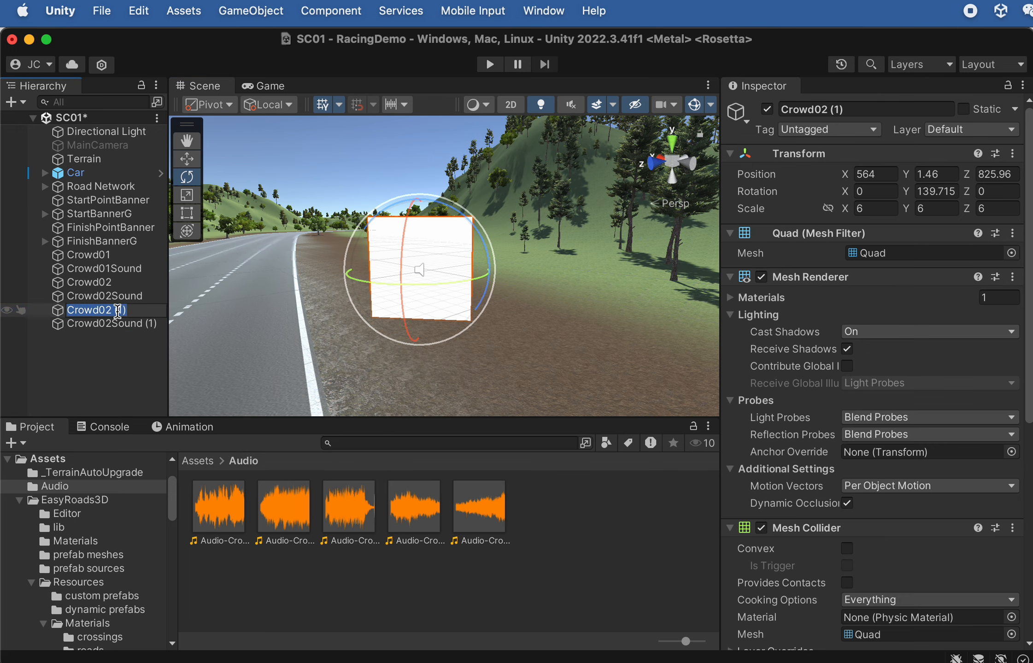
{"action": "left_click", "coordinate": [109, 311]}
{"action": "key", "text": "Delete"}
{"action": "key", "text": "Delete"}
{"action": "key", "text": "Delete"}
{"action": "key", "text": "Delete"}
{"action": "type", "text": "3"}
{"action": "left_click", "coordinate": [143, 324]}
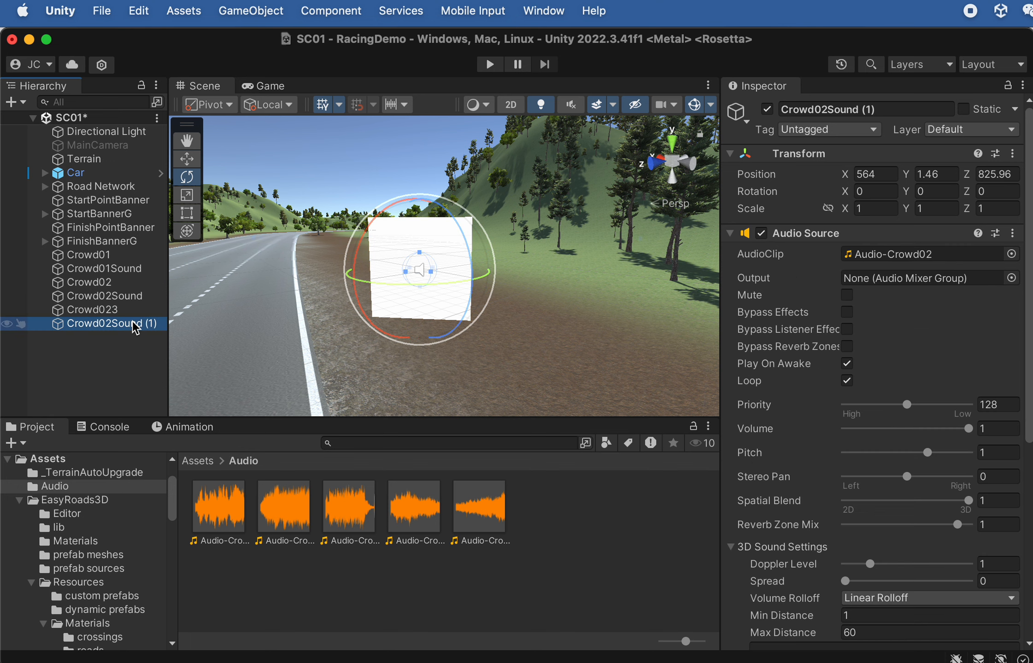
{"action": "left_click", "coordinate": [113, 310]}
{"action": "left_click", "coordinate": [113, 310]}
{"action": "left_click_drag", "start_coordinate": [119, 310], "coordinate": [105, 310]}
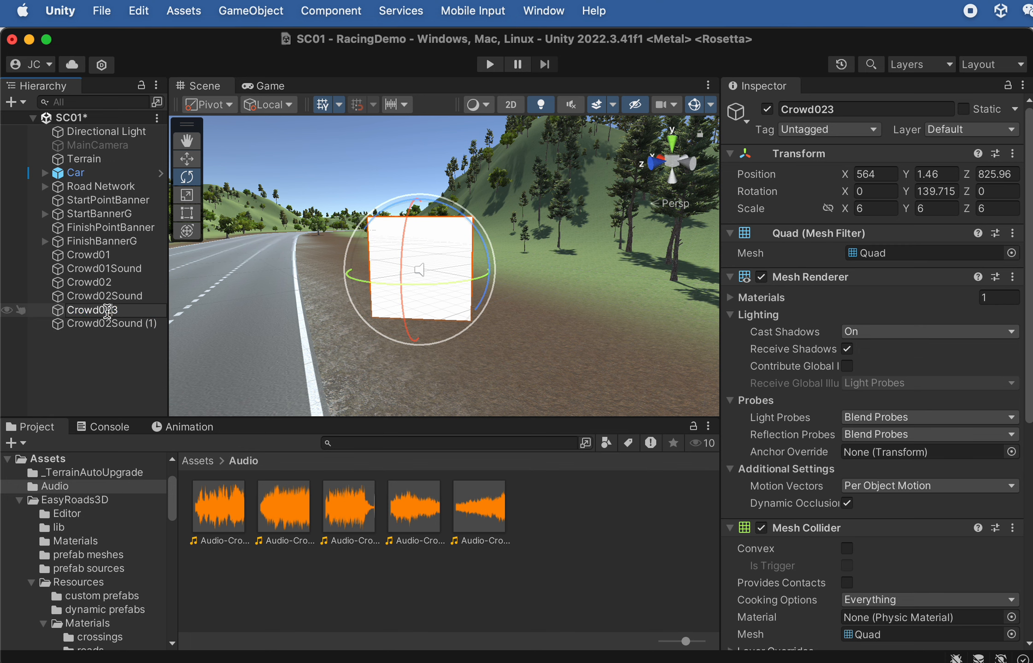
Rename Crowd02Sound (1) as Crowd03Sound and assign the Audio-Crowd03 clip to its Audio Source.
{"action": "left_click", "coordinate": [106, 324]}
{"action": "left_click", "coordinate": [113, 323]}
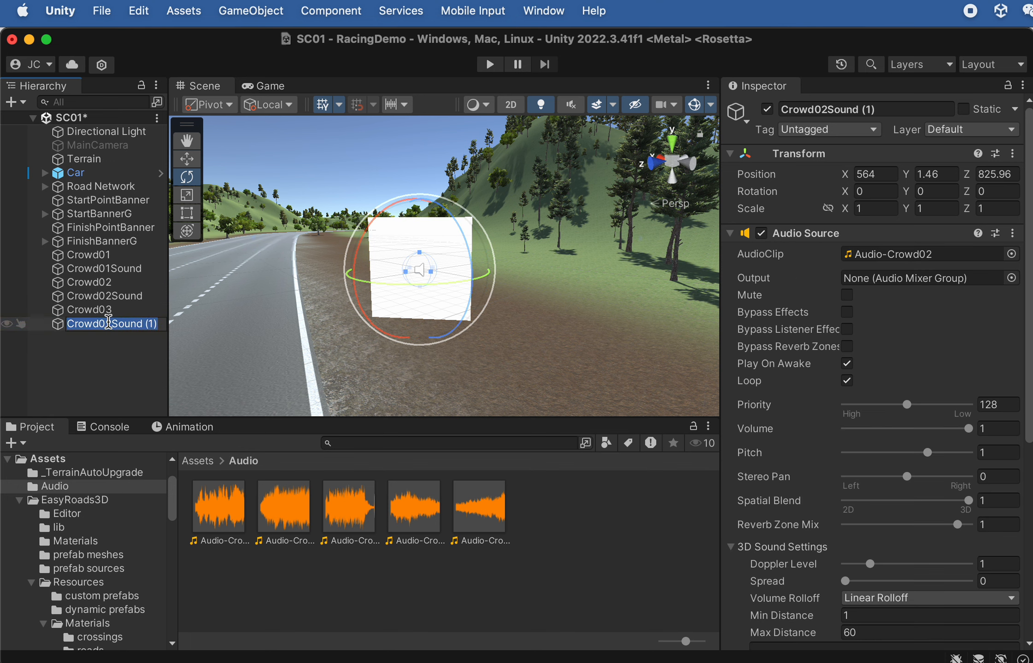
{"action": "type", "text": "3"}
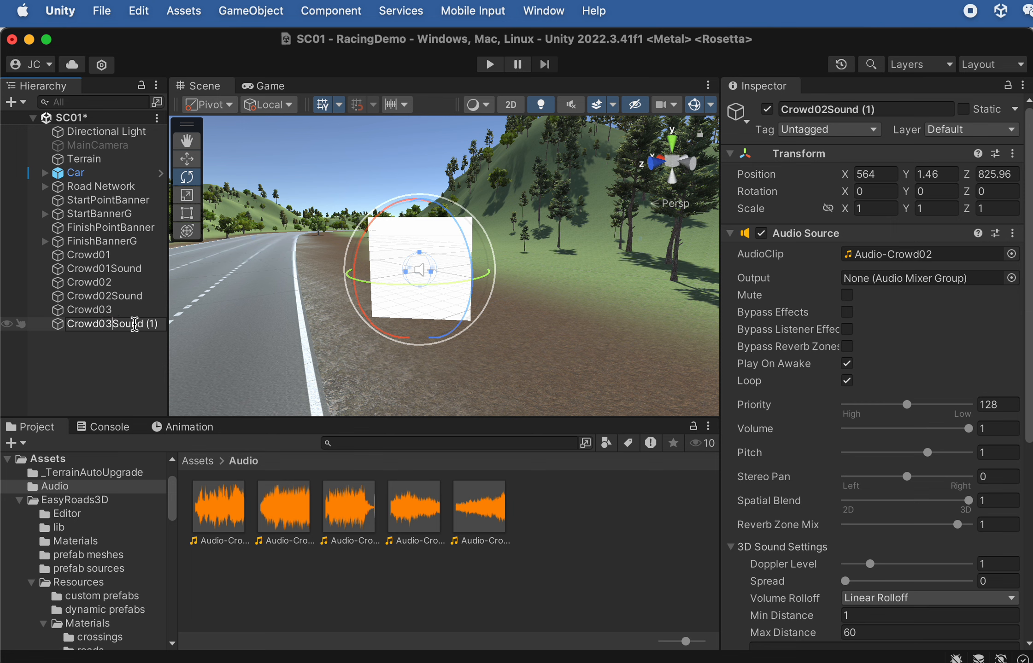
{"action": "left_click_drag", "start_coordinate": [142, 323], "coordinate": [181, 323]}
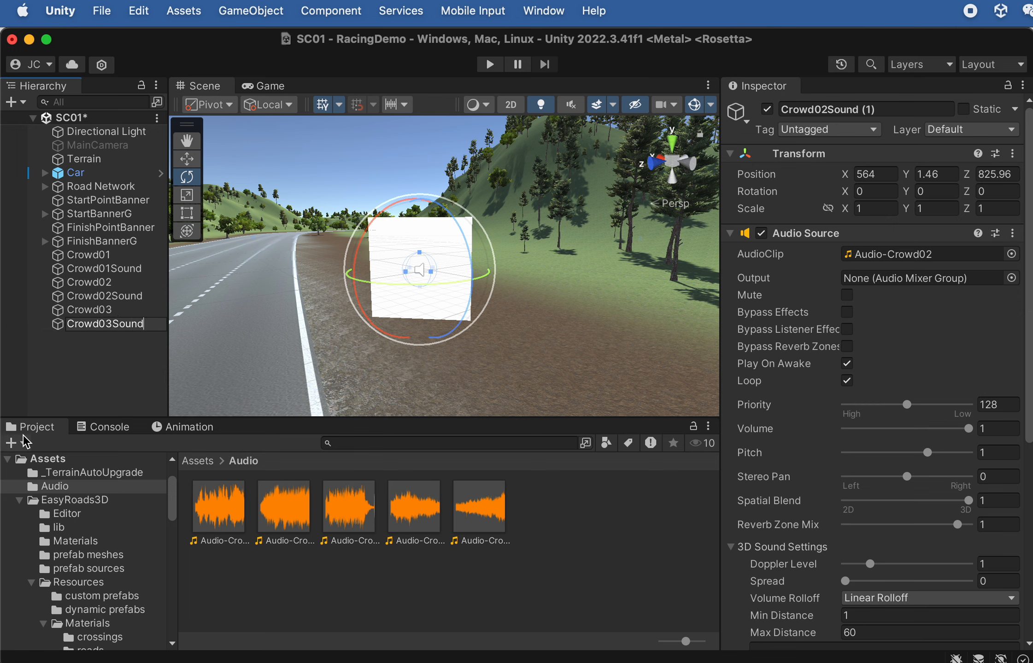
{"action": "left_click", "coordinate": [88, 341]}
{"action": "left_click", "coordinate": [86, 330]}
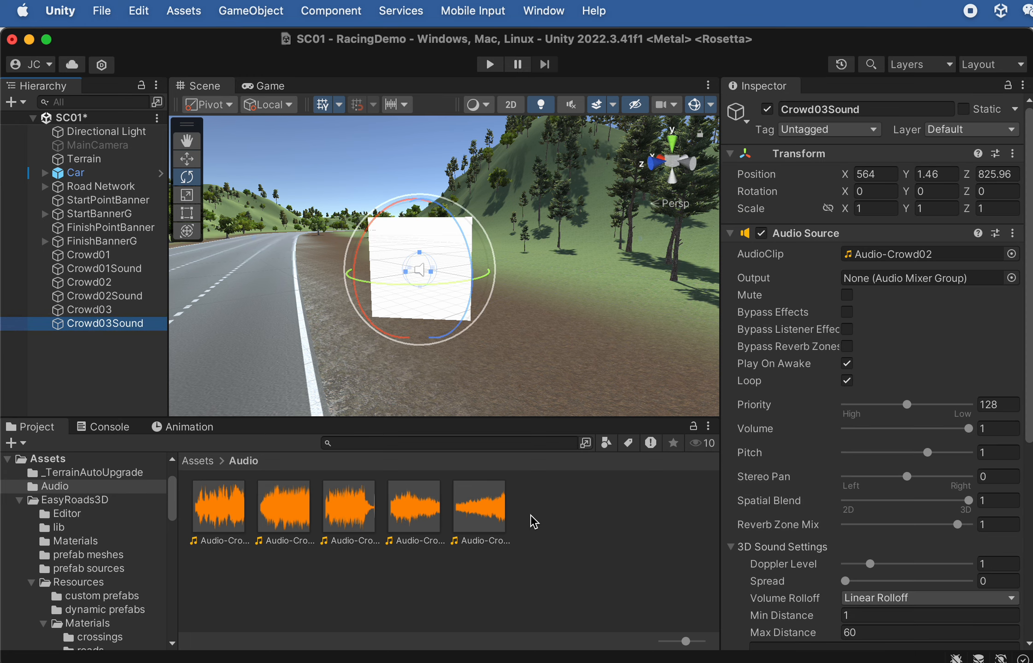
{"action": "left_click_drag", "start_coordinate": [355, 526], "coordinate": [899, 256]}
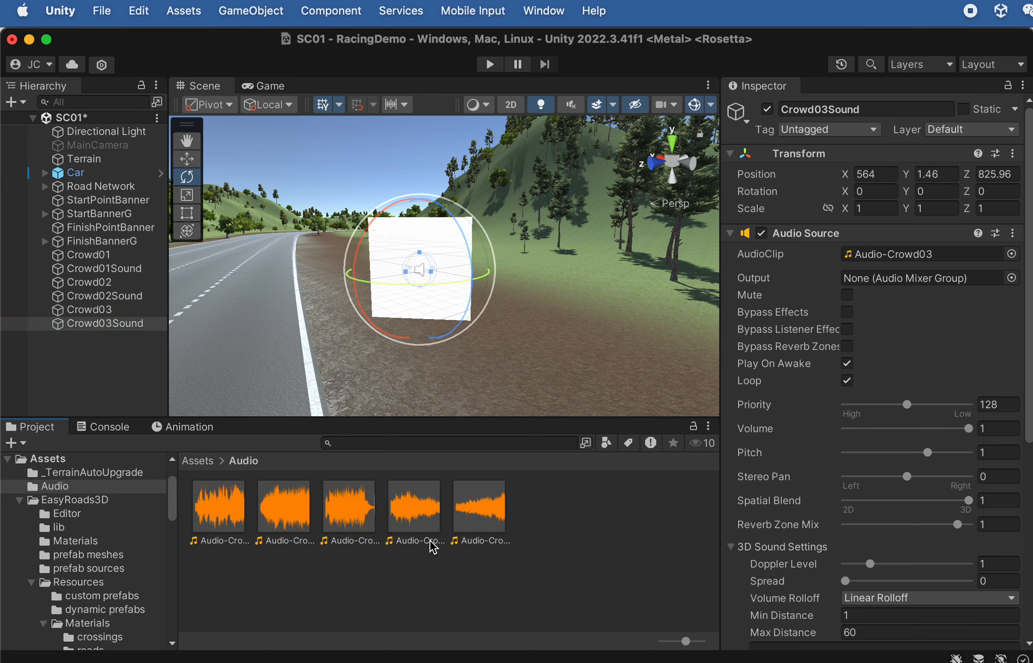
{"action": "left_click", "coordinate": [109, 352]}
Survey the track from above and examine the area around FinishPointBanner for the next crowd location.
{"action": "scroll", "coordinate": [330, 313], "scroll_direction": "down", "scroll_amount": 15}
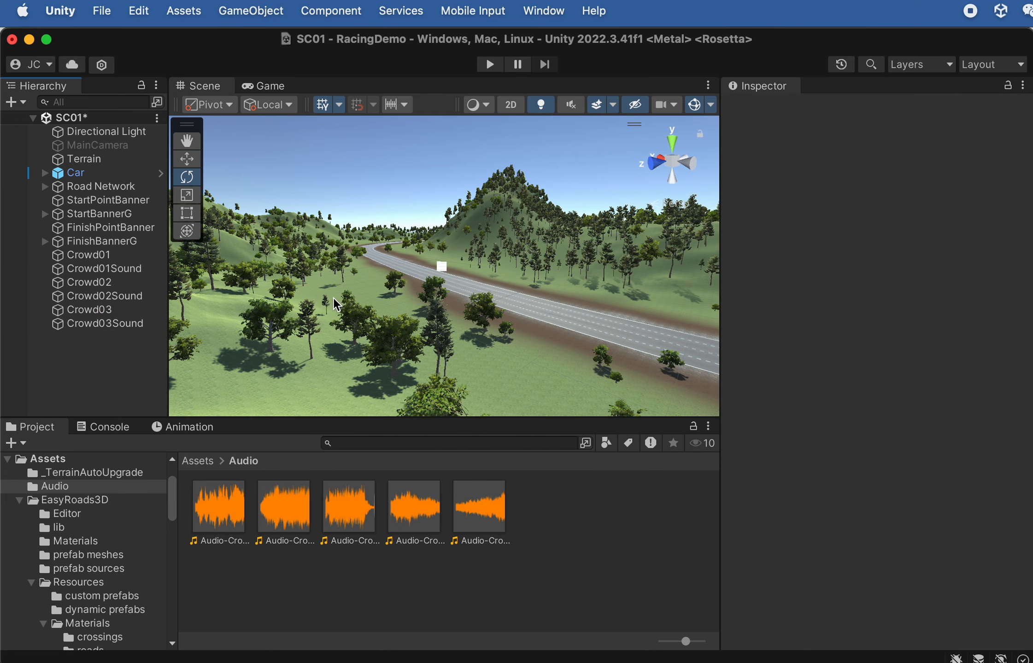
{"action": "left_click_drag", "start_coordinate": [406, 335], "coordinate": [447, 468], "text": "alt"}
{"action": "scroll", "coordinate": [529, 236], "scroll_direction": "down", "scroll_amount": 10}
{"action": "middle_click_drag", "start_coordinate": [530, 236], "coordinate": [387, 372]}
{"action": "scroll", "coordinate": [491, 273], "scroll_direction": "up", "scroll_amount": 8}
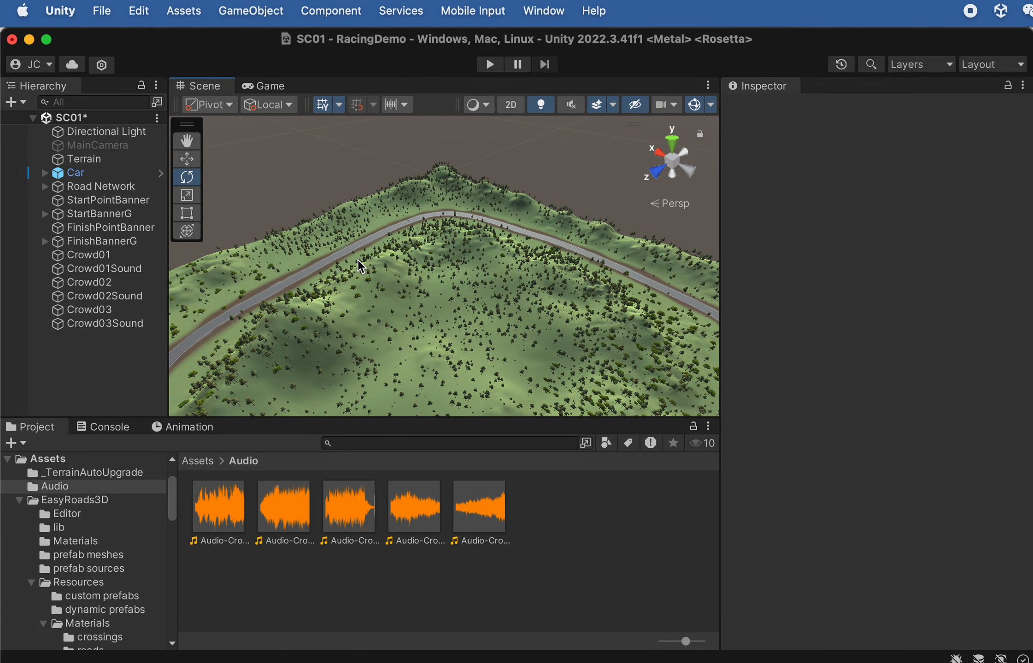
{"action": "left_click_drag", "start_coordinate": [316, 275], "coordinate": [262, 308], "text": "alt"}
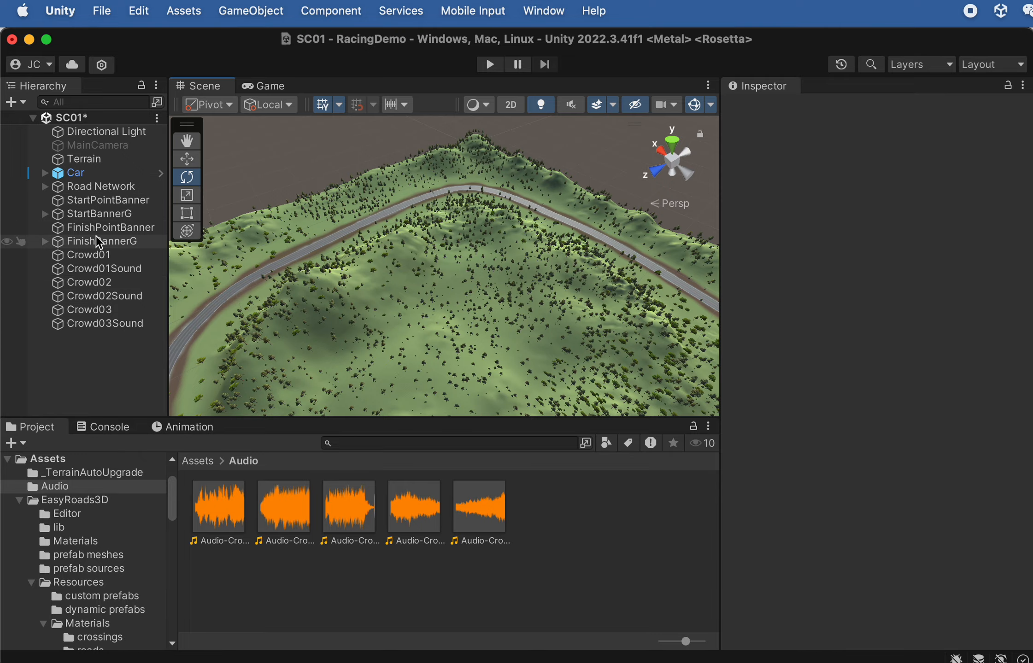
{"action": "left_click", "coordinate": [138, 230]}
{"action": "key", "text": "f"}
{"action": "left_click_drag", "start_coordinate": [443, 222], "coordinate": [483, 297], "text": "alt"}
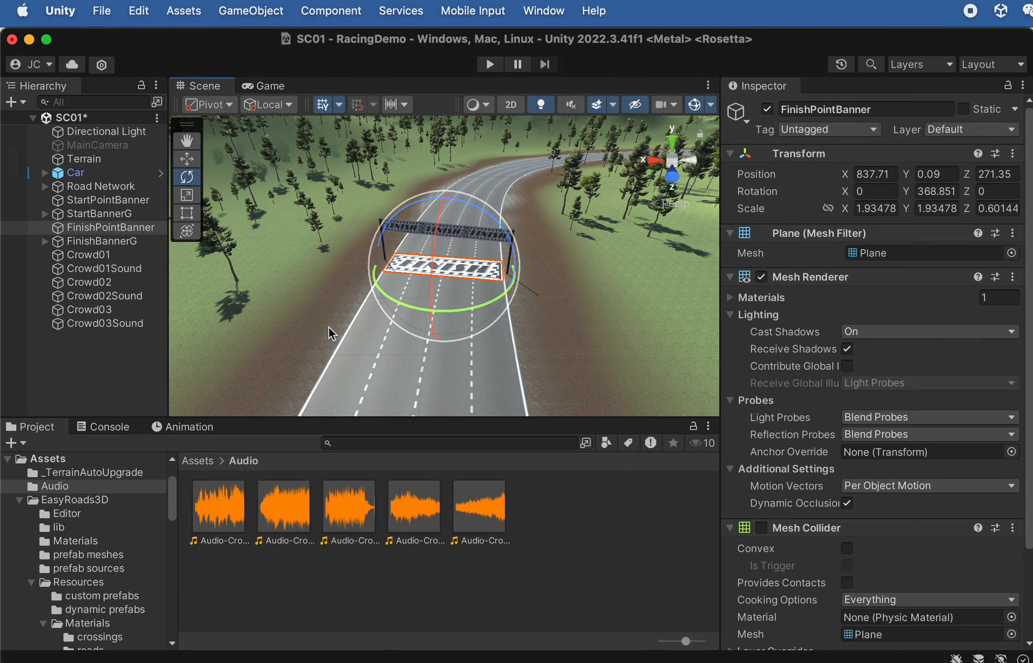
Duplicate Crowd03 and Crowd03Sound together and move the copies toward the finish area, at about X 800, Z 314.
{"action": "left_click", "coordinate": [115, 310]}
{"action": "left_click", "coordinate": [112, 324], "text": "shift"}
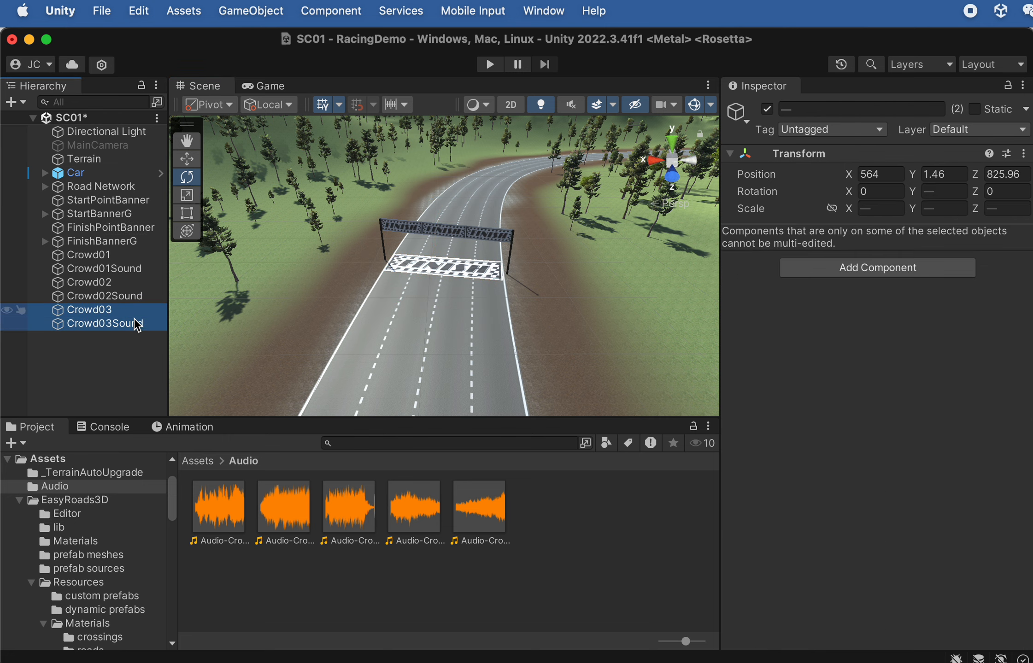
{"action": "key", "text": "f"}
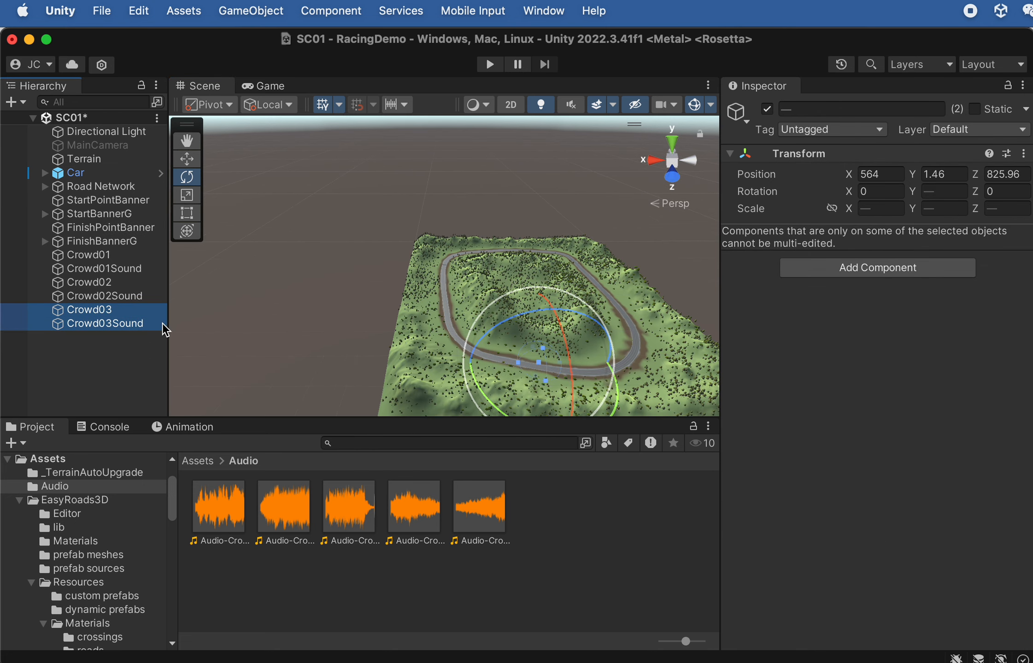
{"action": "key", "text": "super+d"}
{"action": "key", "text": "w"}
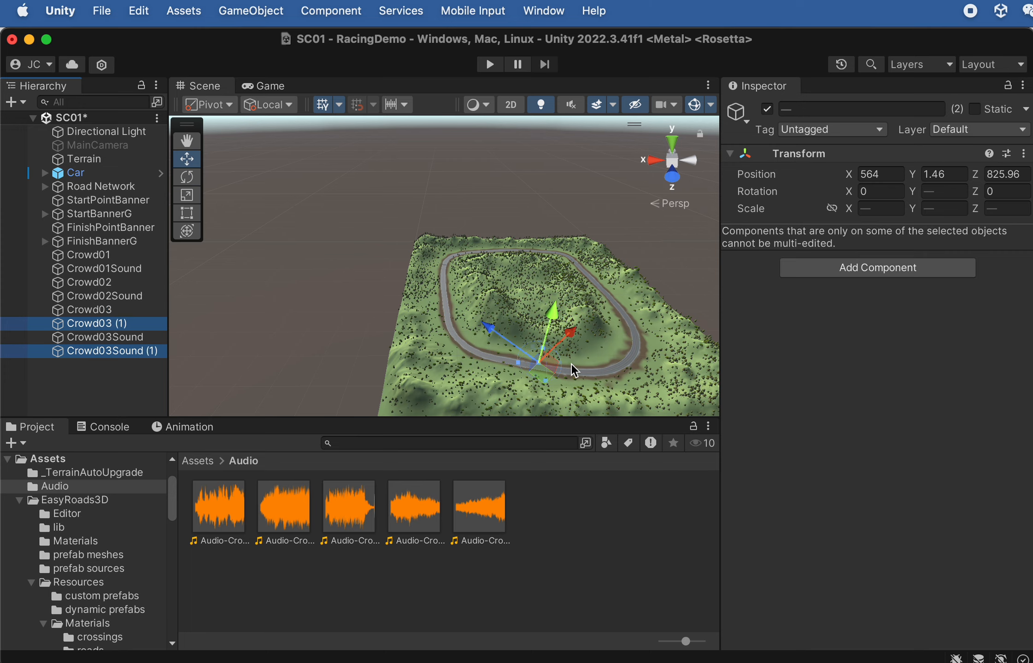
{"action": "left_click_drag", "start_coordinate": [514, 344], "coordinate": [458, 311]}
{"action": "left_click_drag", "start_coordinate": [419, 279], "coordinate": [420, 251]}
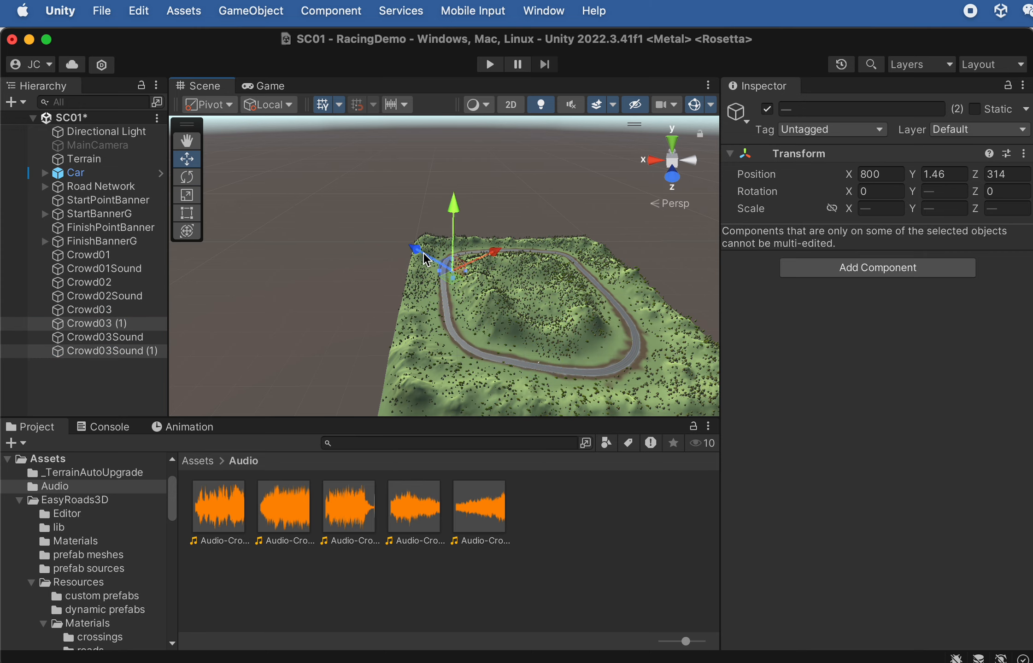
Move the copied crowd and sound pair beside the road near the finish banner, to X 825.5, Z 296.5.
{"action": "key", "text": "f"}
{"action": "scroll", "coordinate": [412, 299], "scroll_direction": "down", "scroll_amount": 5}
{"action": "left_click_drag", "start_coordinate": [411, 299], "coordinate": [470, 319], "text": "alt"}
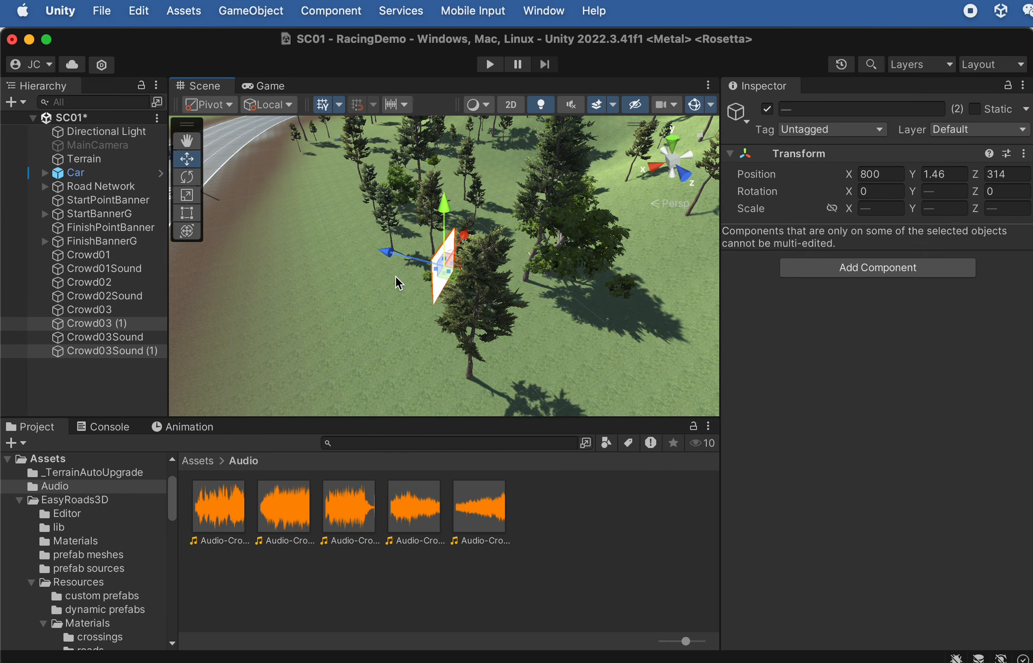
{"action": "left_click_drag", "start_coordinate": [389, 252], "coordinate": [188, 197]}
{"action": "scroll", "coordinate": [293, 248], "scroll_direction": "down", "scroll_amount": 3}
{"action": "middle_click_drag", "start_coordinate": [292, 247], "coordinate": [416, 289]}
{"action": "left_click_drag", "start_coordinate": [405, 223], "coordinate": [377, 242]}
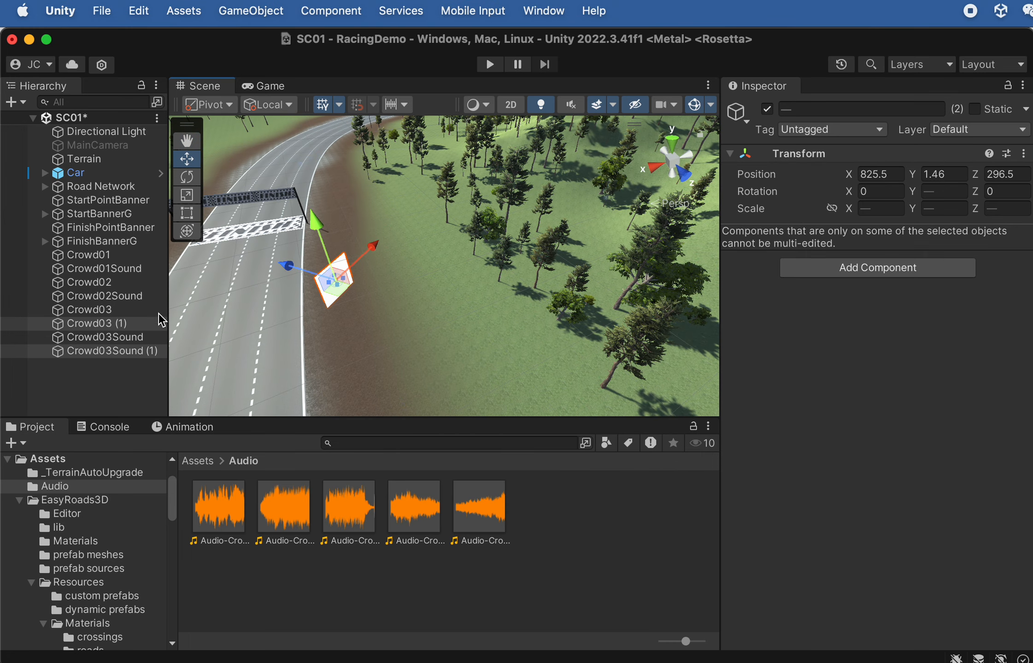
Reorder Crowd03 (1) below Crowd03Sound in the hierarchy and rotate it around Y to about 216.15 degrees.
{"action": "left_click_drag", "start_coordinate": [113, 329], "coordinate": [105, 366]}
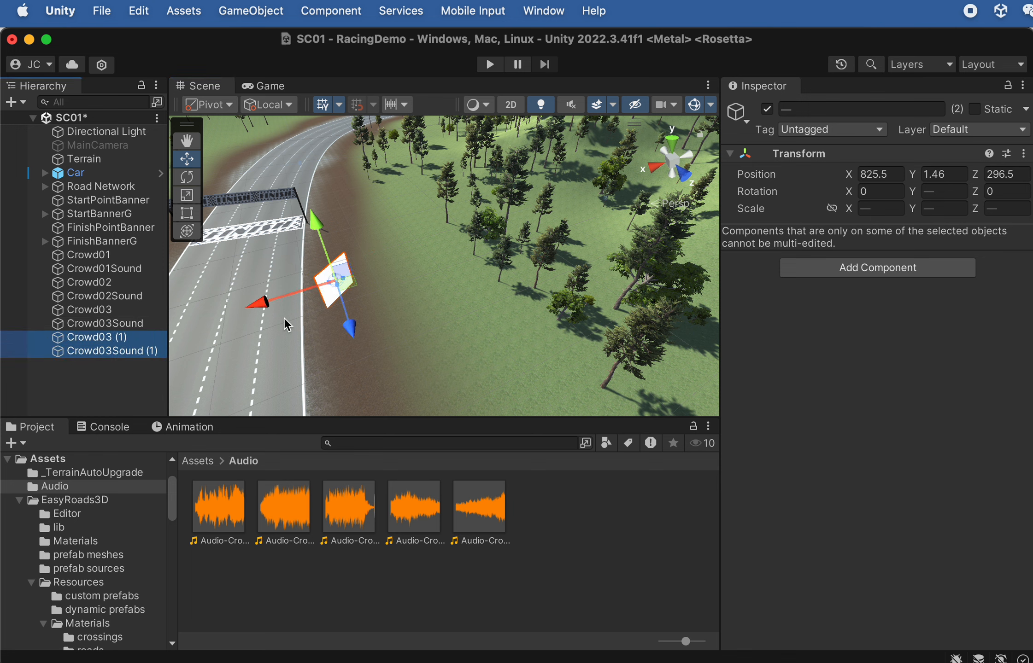
{"action": "left_click", "coordinate": [106, 337]}
{"action": "key", "text": "r"}
{"action": "key", "text": "e"}
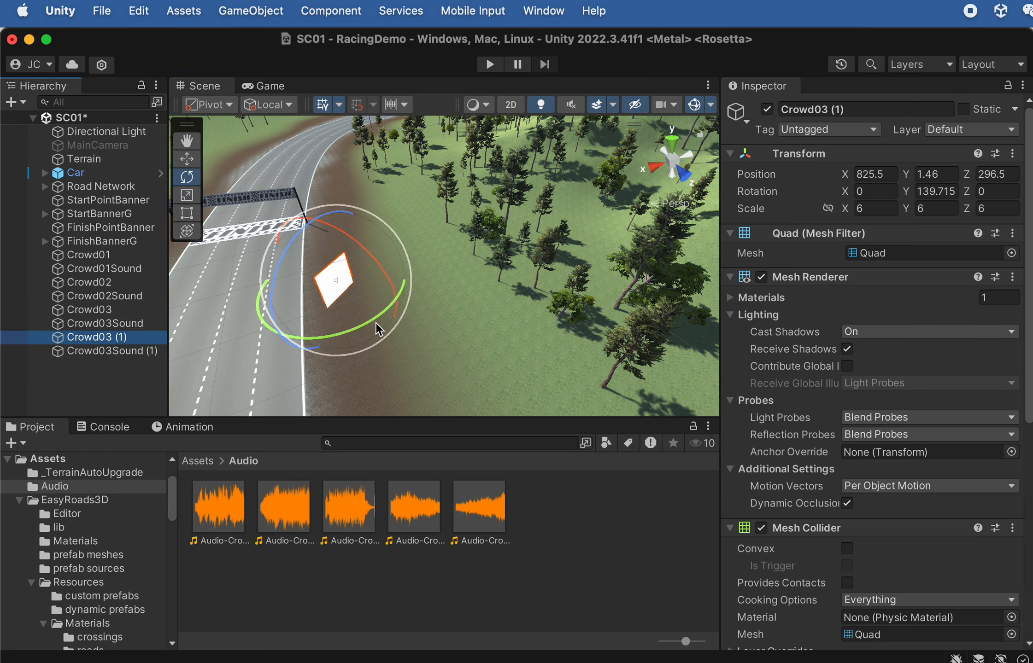
{"action": "left_click_drag", "start_coordinate": [376, 322], "coordinate": [305, 344]}
{"action": "left_click_drag", "start_coordinate": [412, 325], "coordinate": [359, 310], "text": "alt"}
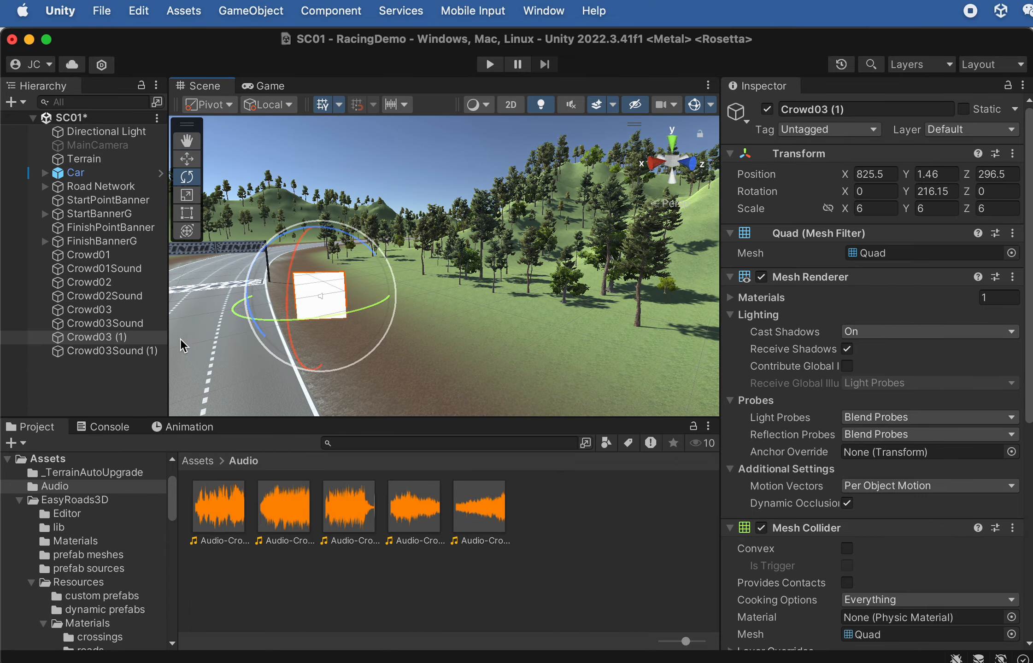
Rename Crowd03 (1) as Crowd04 and its copied sound object as Crowd04Sound (1).
{"action": "left_click", "coordinate": [111, 338]}
{"action": "left_click", "coordinate": [112, 338]}
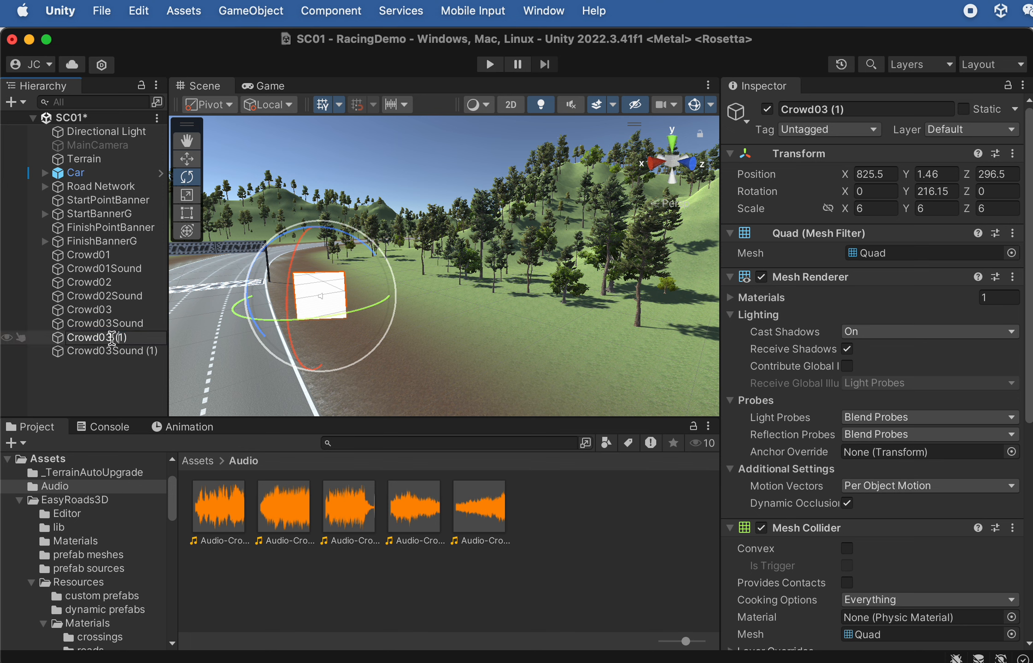
{"action": "type", "text": "4"}
{"action": "key", "text": "Return"}
{"action": "left_click", "coordinate": [109, 351]}
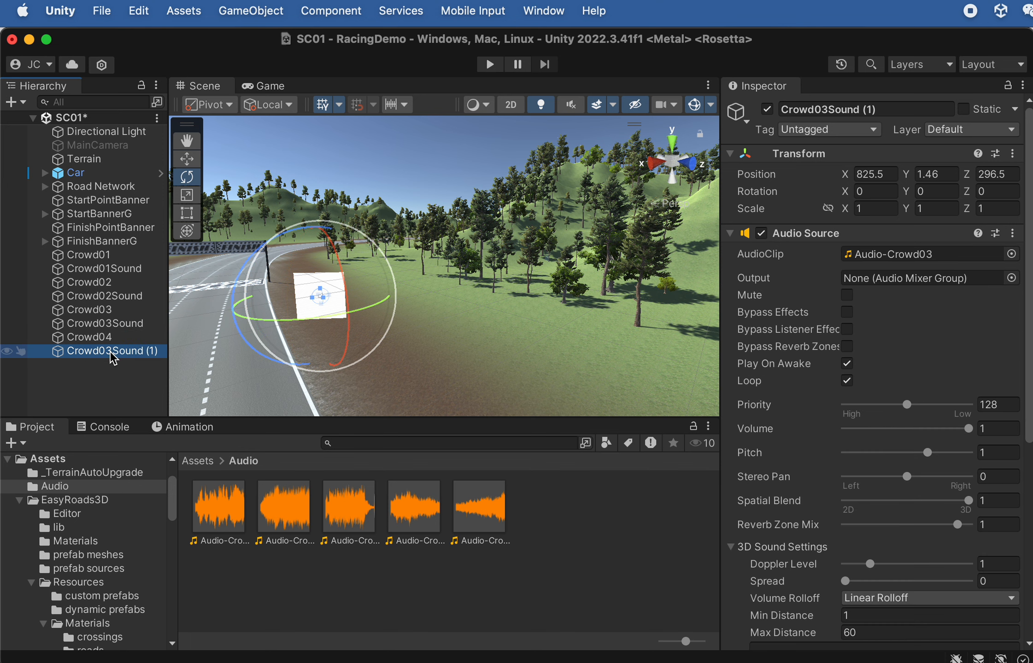
{"action": "left_click", "coordinate": [109, 351]}
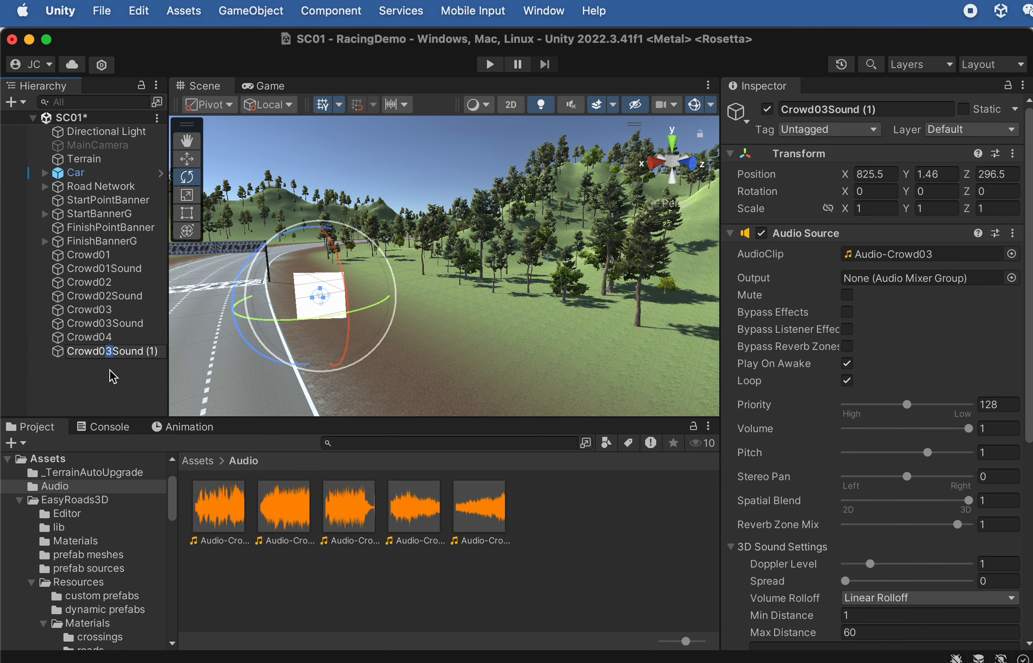
{"action": "key", "text": "super+a"}
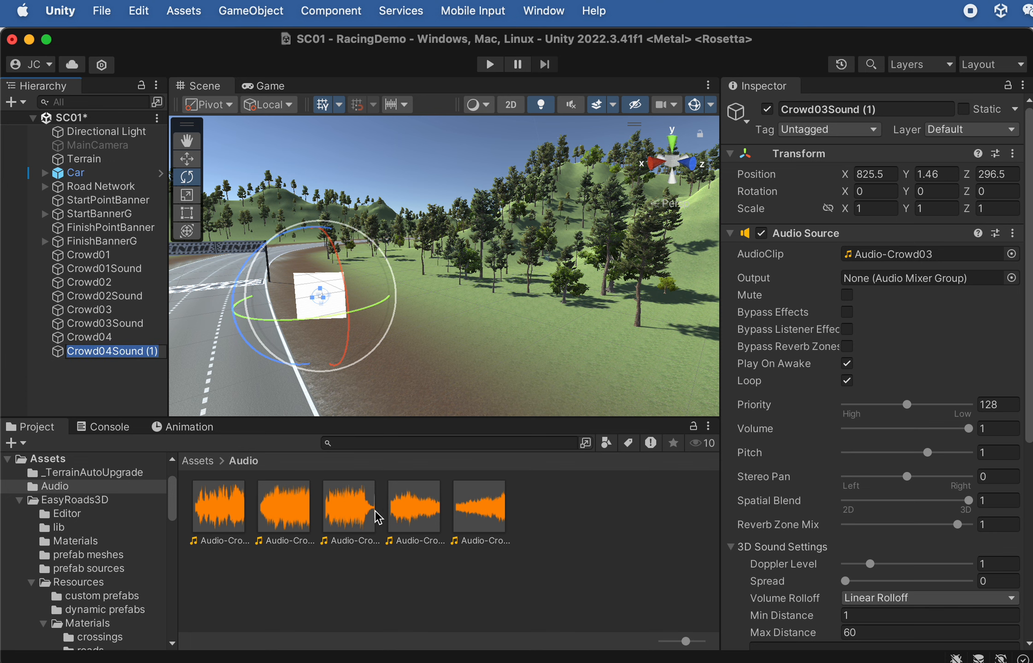
Assign the Audio-Crowd04 clip to the Audio Source of Crowd04Sound (1) and clear the selection.
{"action": "left_click_drag", "start_coordinate": [410, 516], "coordinate": [893, 258]}
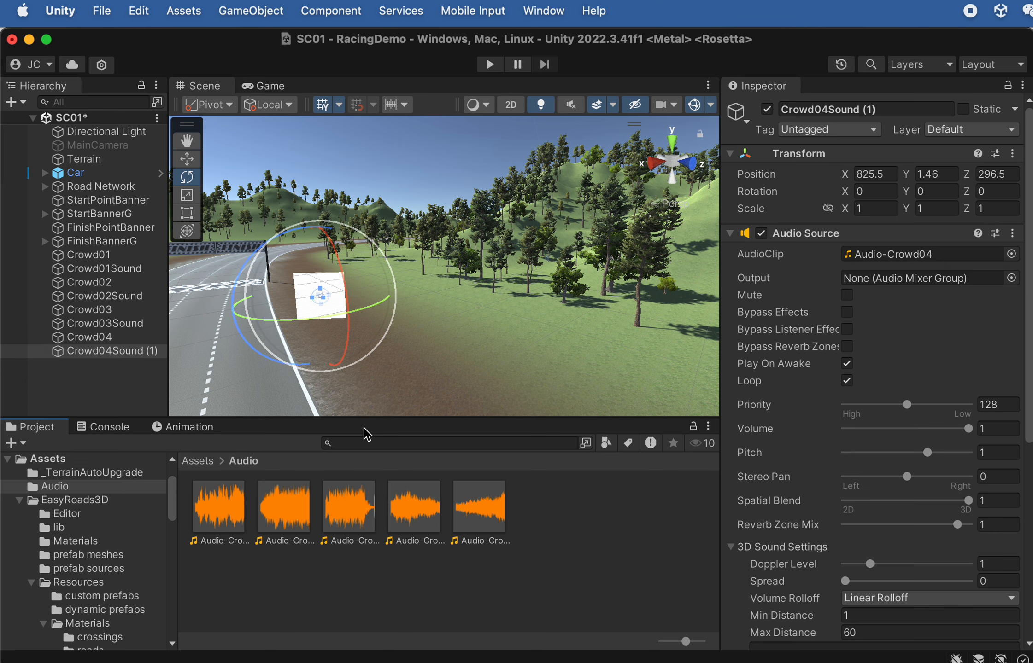
{"action": "left_click", "coordinate": [383, 169]}
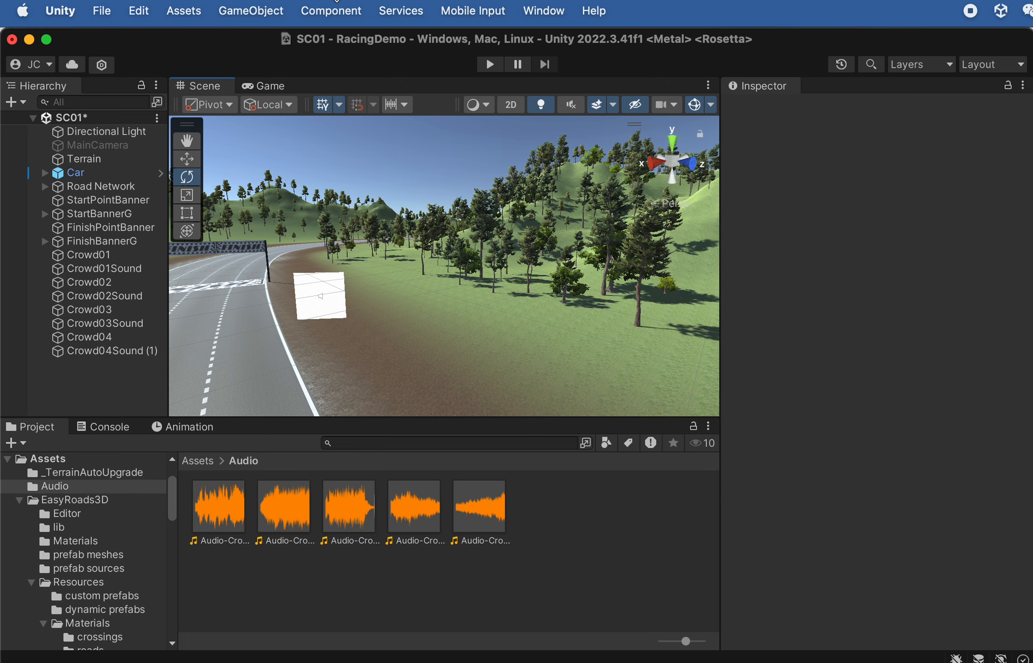
{"action": "scroll", "coordinate": [408, 332], "scroll_direction": "down", "scroll_amount": 10}
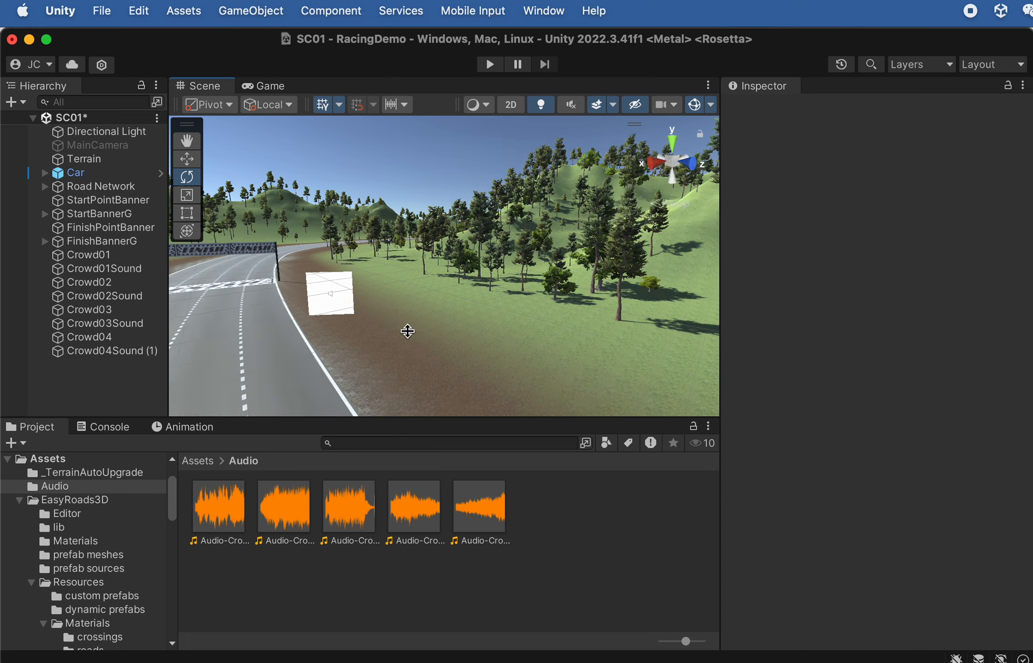
{"action": "scroll", "coordinate": [412, 320], "scroll_direction": "up", "scroll_amount": 5}
{"action": "left_click_drag", "start_coordinate": [387, 257], "coordinate": [381, 406], "text": "alt"}
{"action": "middle_click_drag", "start_coordinate": [402, 281], "coordinate": [518, 312]}
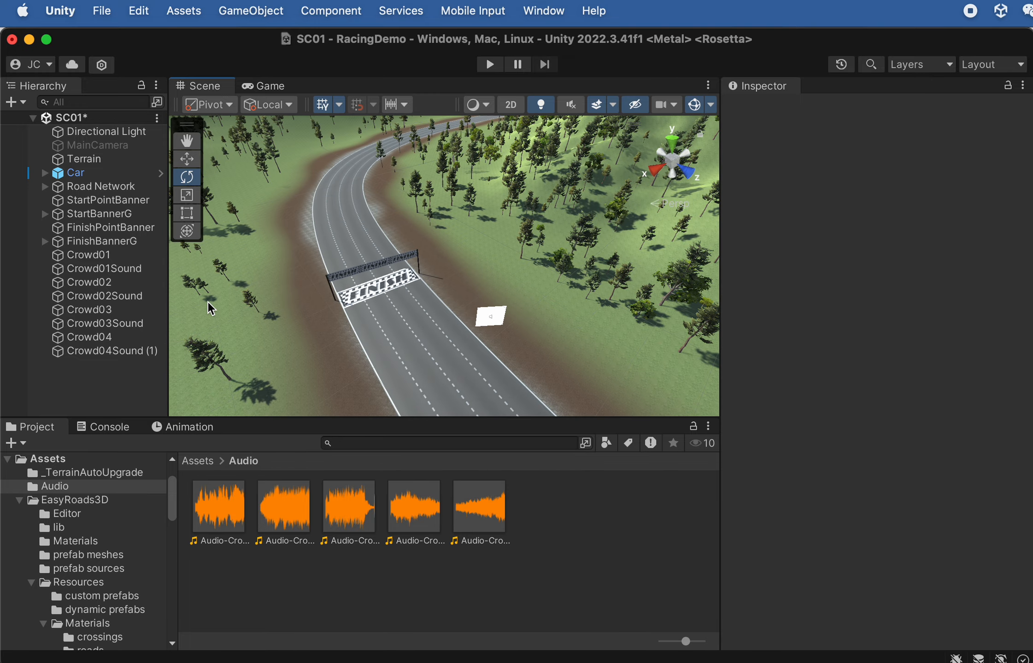
{"action": "left_click_drag", "start_coordinate": [479, 343], "coordinate": [381, 256], "text": "alt"}
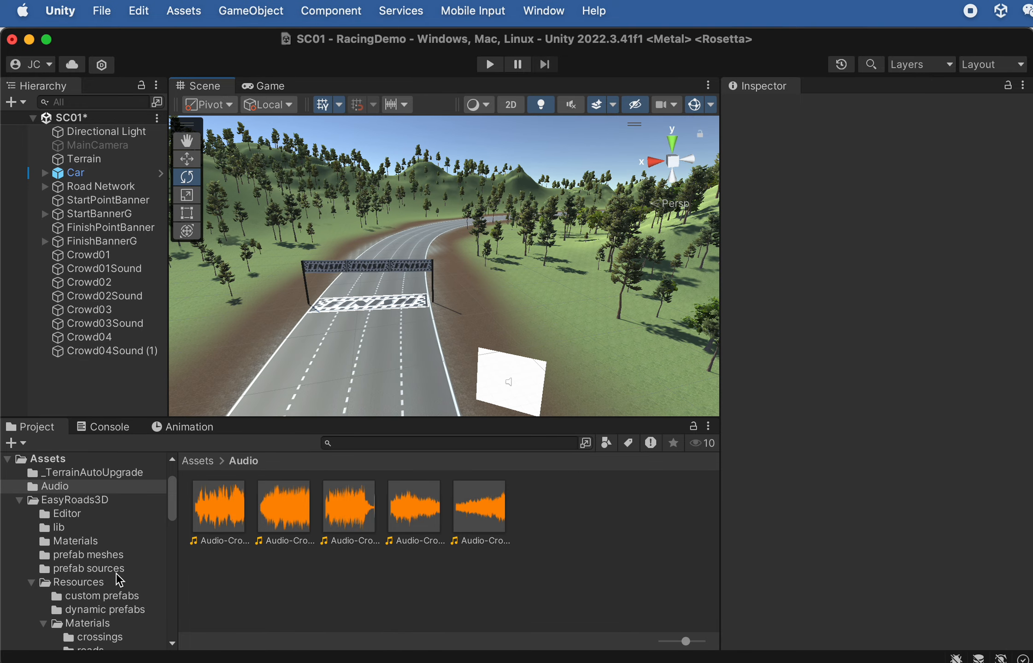
Focus on the Car at the start line, play the scene and drive up to the first roadside crowd.
{"action": "left_click", "coordinate": [76, 173]}
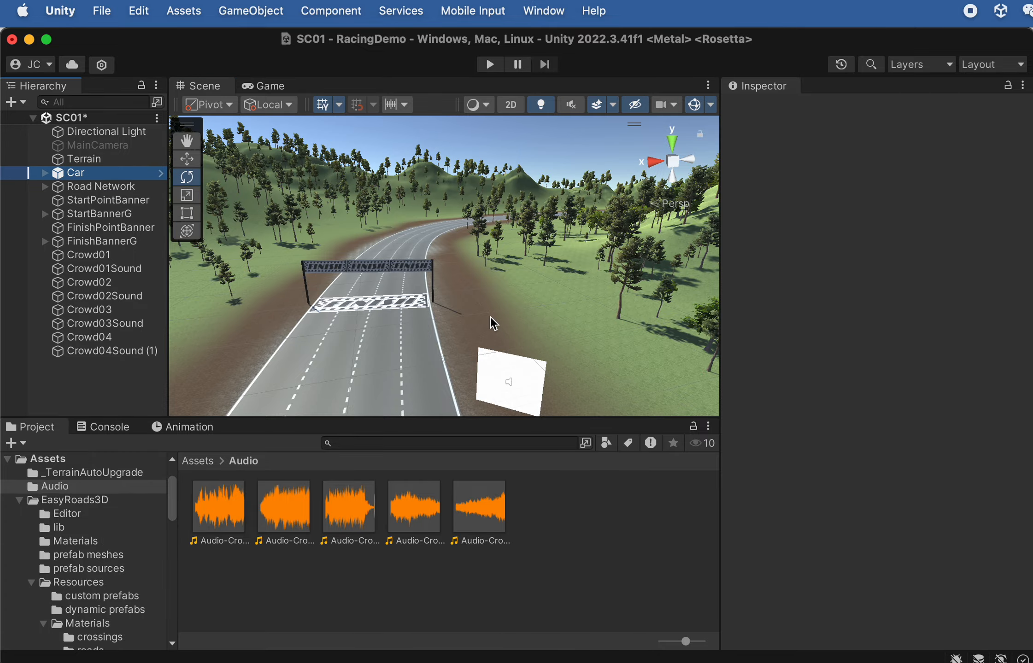
{"action": "key", "text": "f"}
{"action": "left_click_drag", "start_coordinate": [492, 323], "coordinate": [493, 148], "text": "alt"}
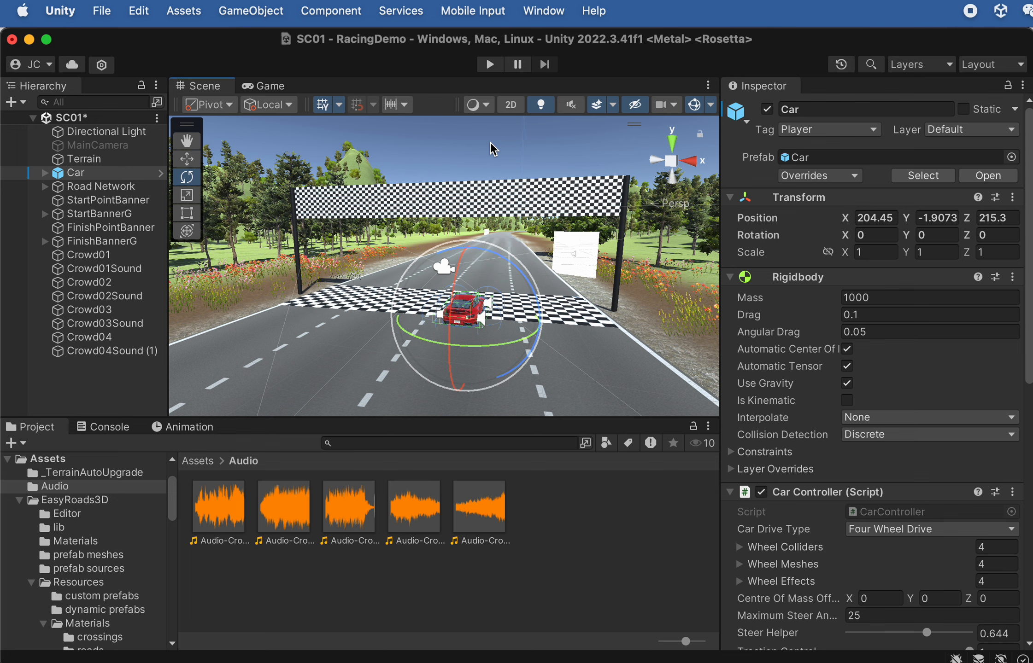
{"action": "left_click", "coordinate": [491, 64]}
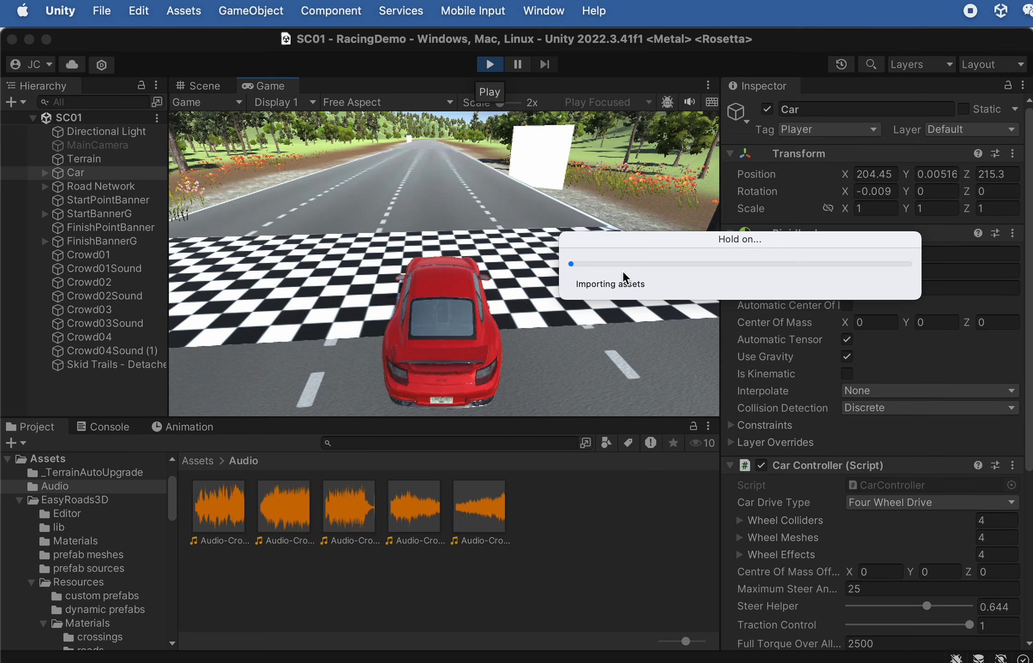
{"action": "key", "text": "w"}
{"action": "key", "text": "a"}
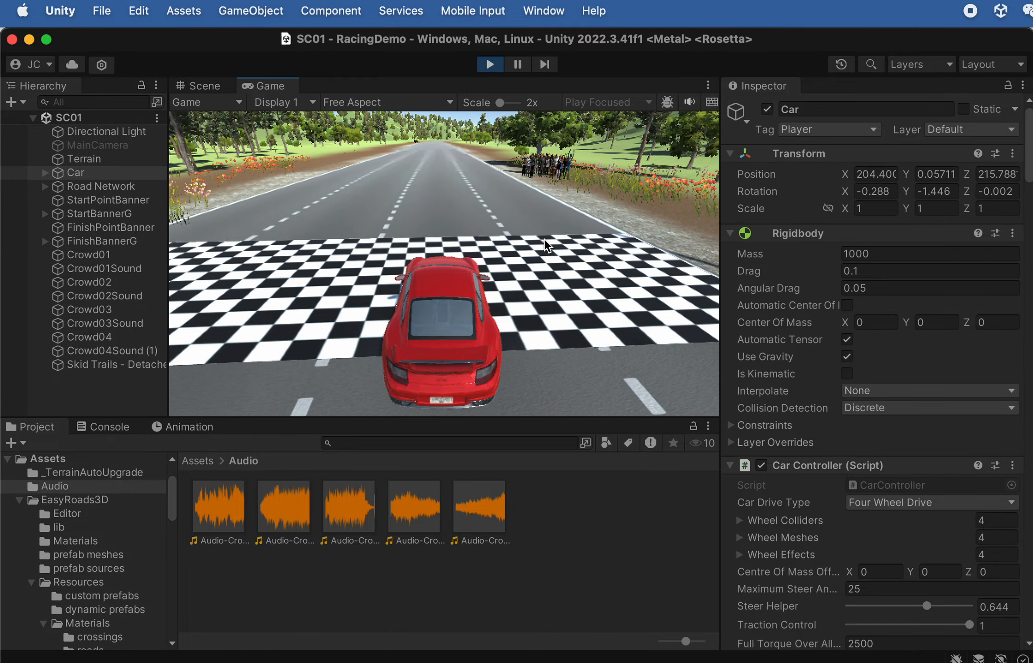
{"action": "key", "text": "d"}
{"action": "key", "text": "d"}
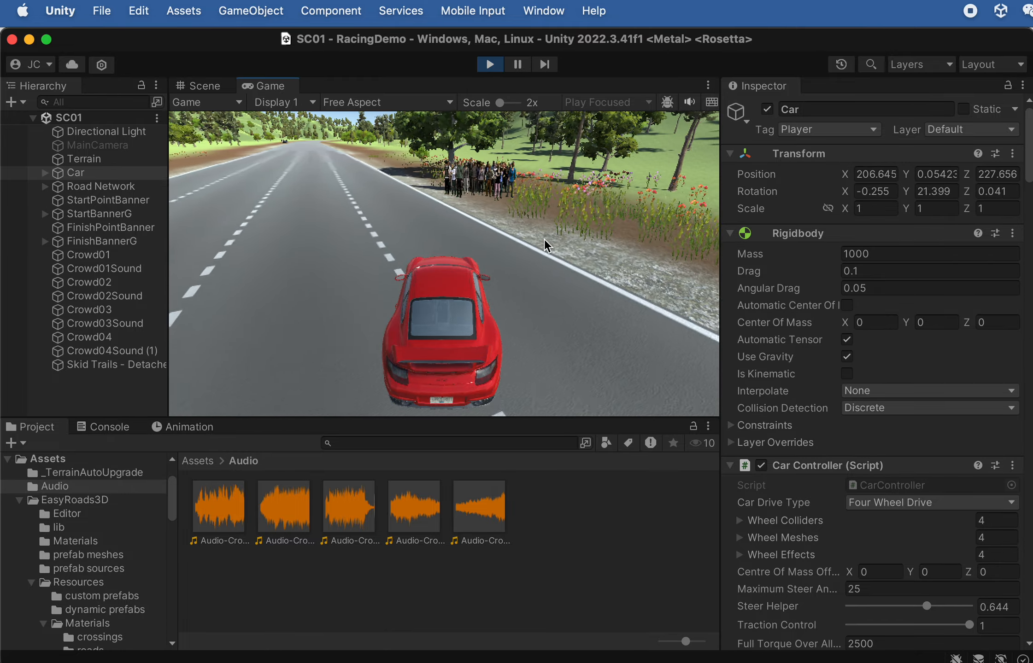
{"action": "key", "text": "s"}
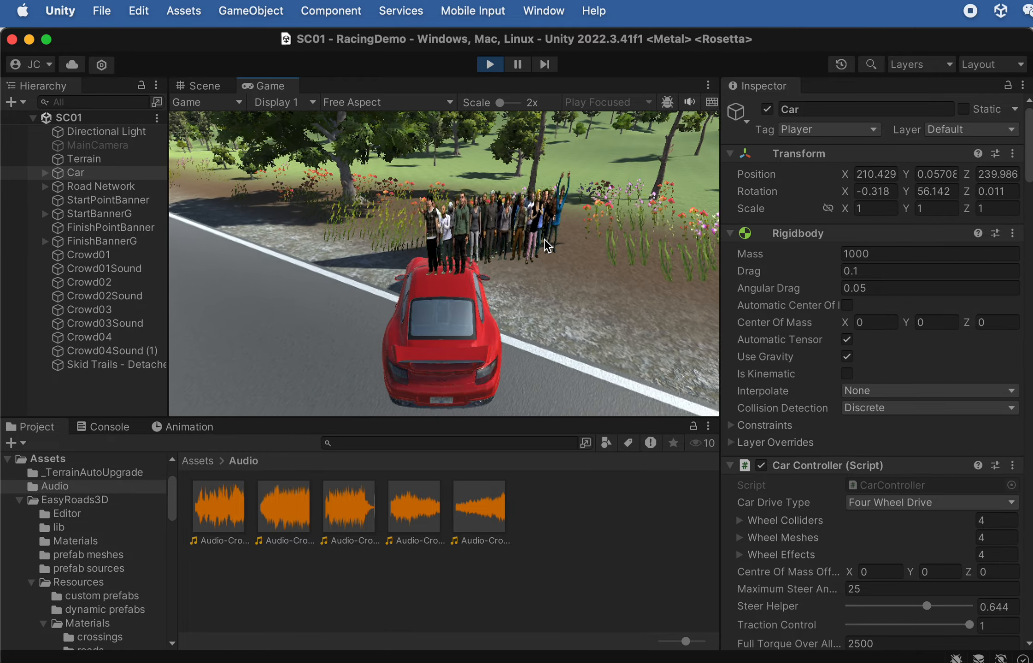
{"action": "key", "text": "w"}
{"action": "key", "text": "a"}
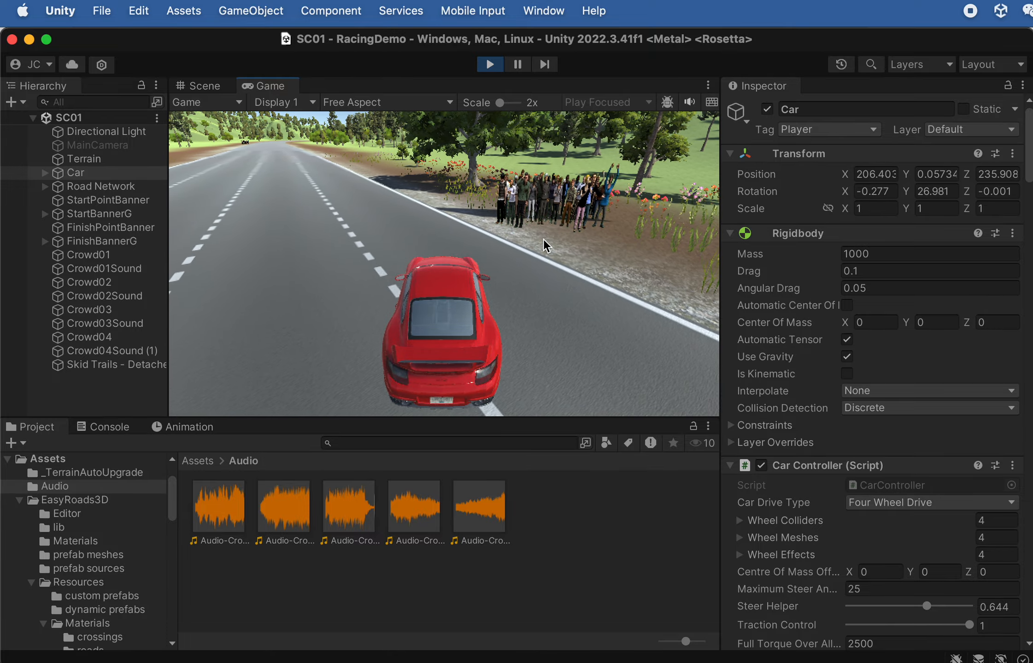
Drive the car past the crowd and off the road through the trees, and exit play mode.
{"action": "key", "text": "d"}
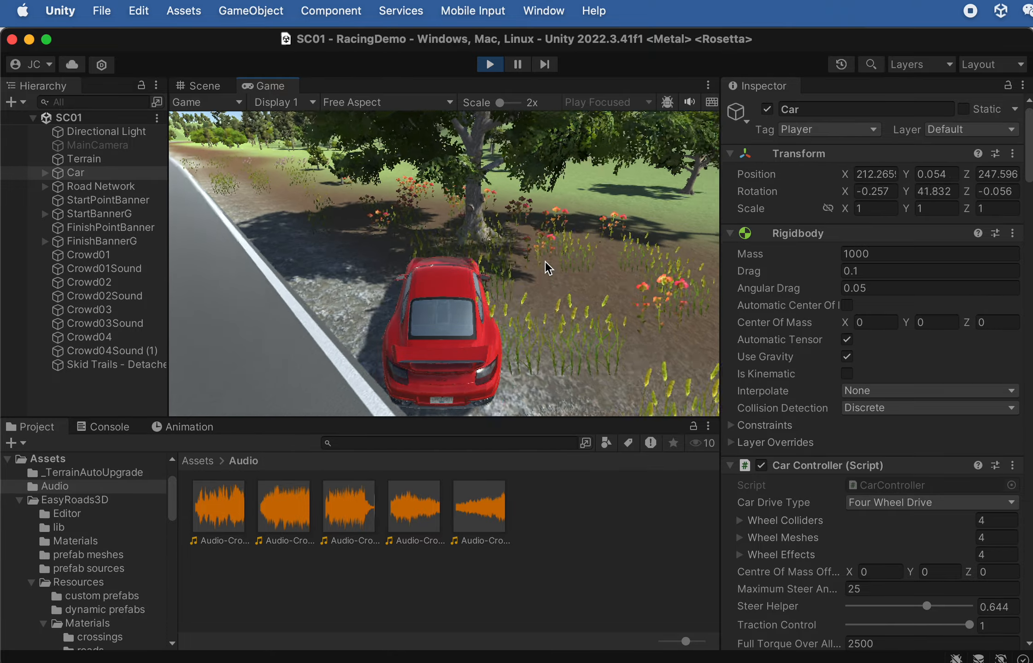
{"action": "key", "text": "s"}
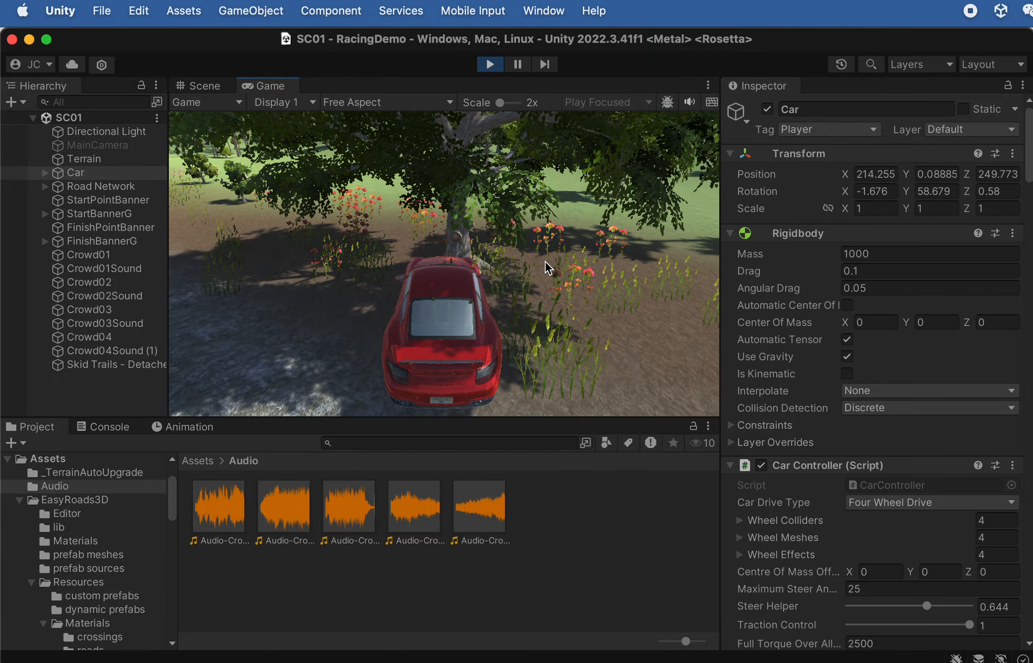
{"action": "key", "text": "d"}
{"action": "key", "text": "s"}
{"action": "key", "text": "d"}
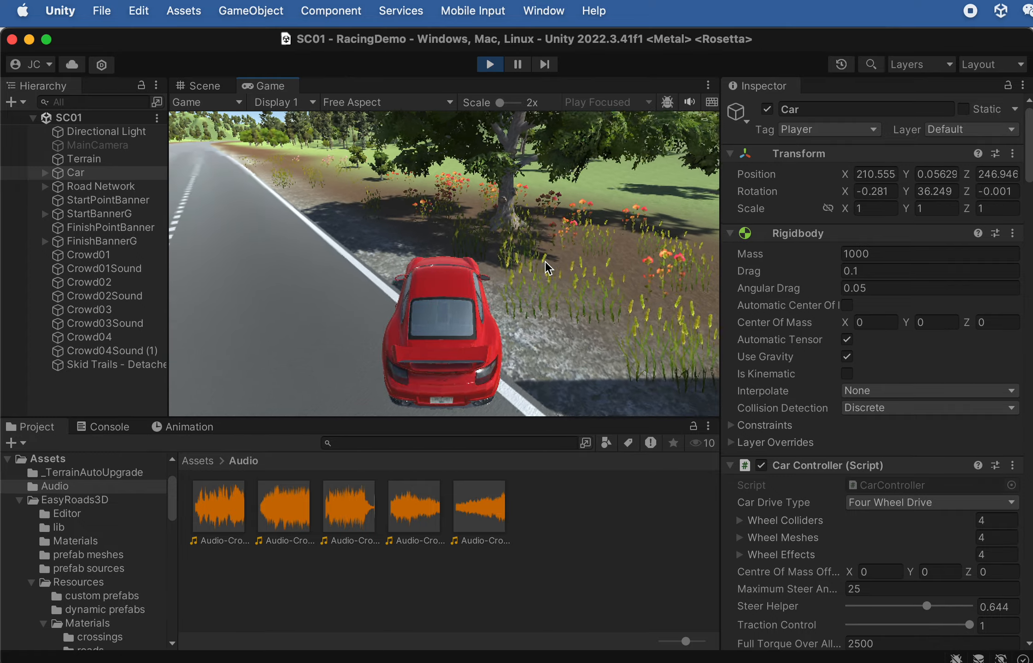
{"action": "key", "text": "w"}
{"action": "key", "text": "a"}
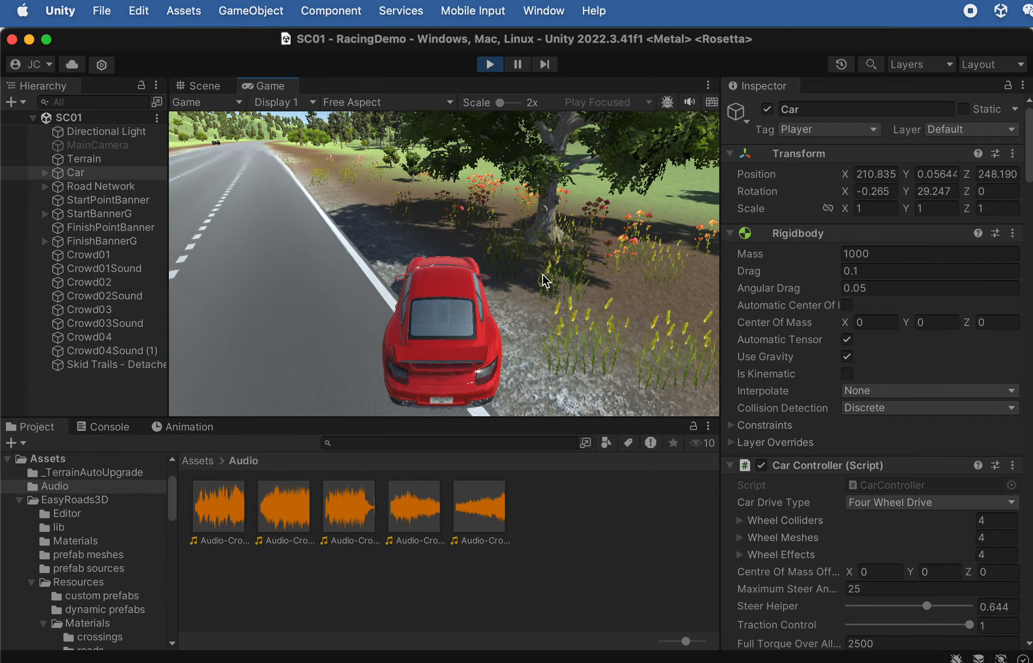
{"action": "key", "text": "w"}
{"action": "key", "text": "d"}
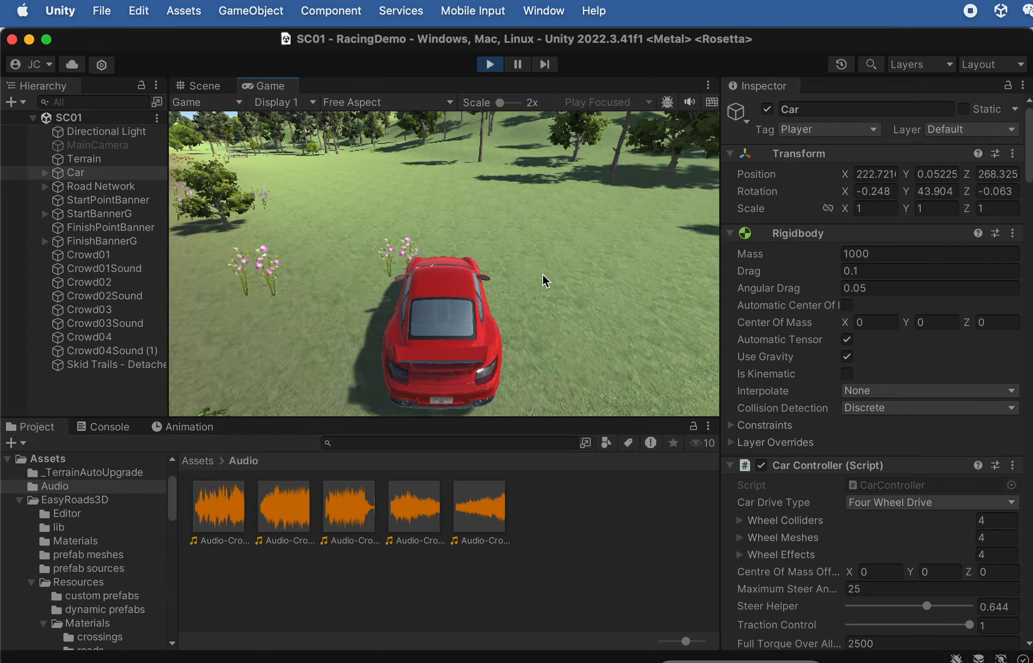
{"action": "key", "text": "w"}
{"action": "key", "text": "a"}
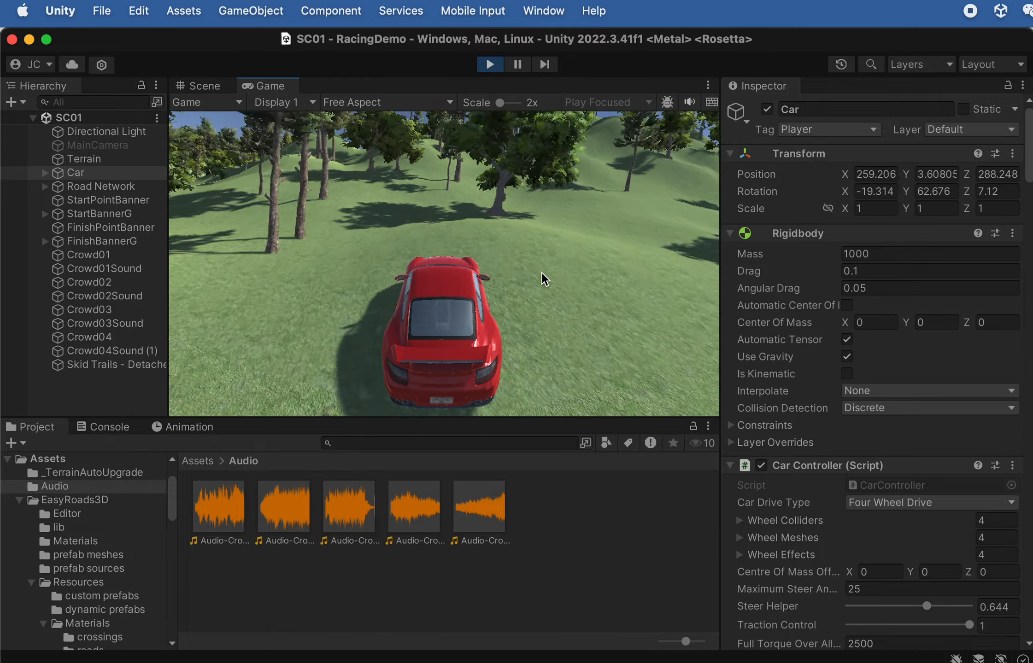
{"action": "key", "text": "w"}
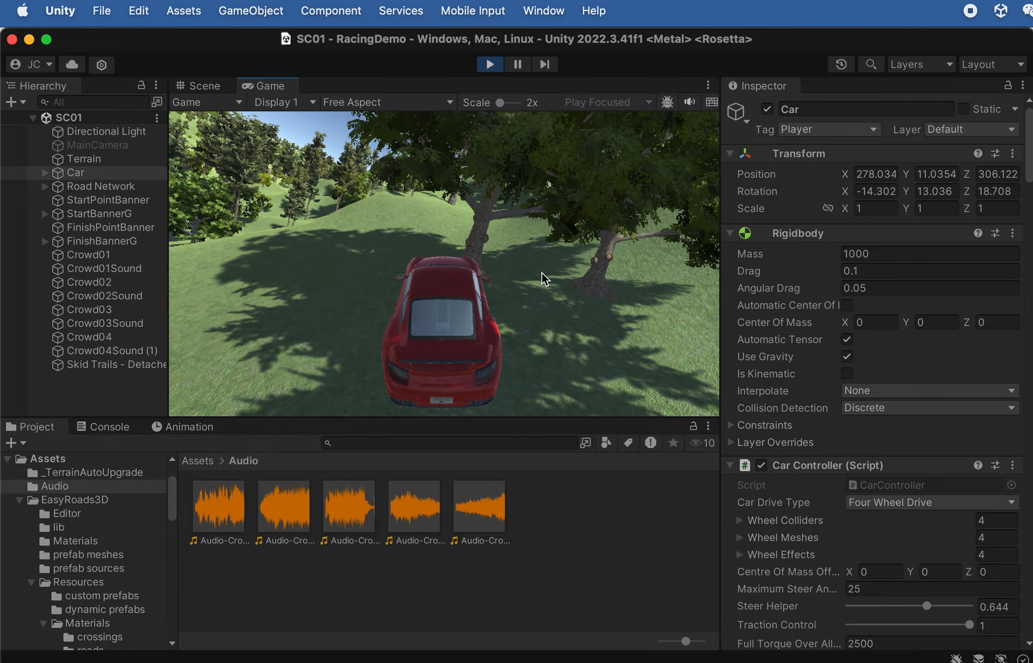
{"action": "key", "text": "s"}
{"action": "key", "text": "d"}
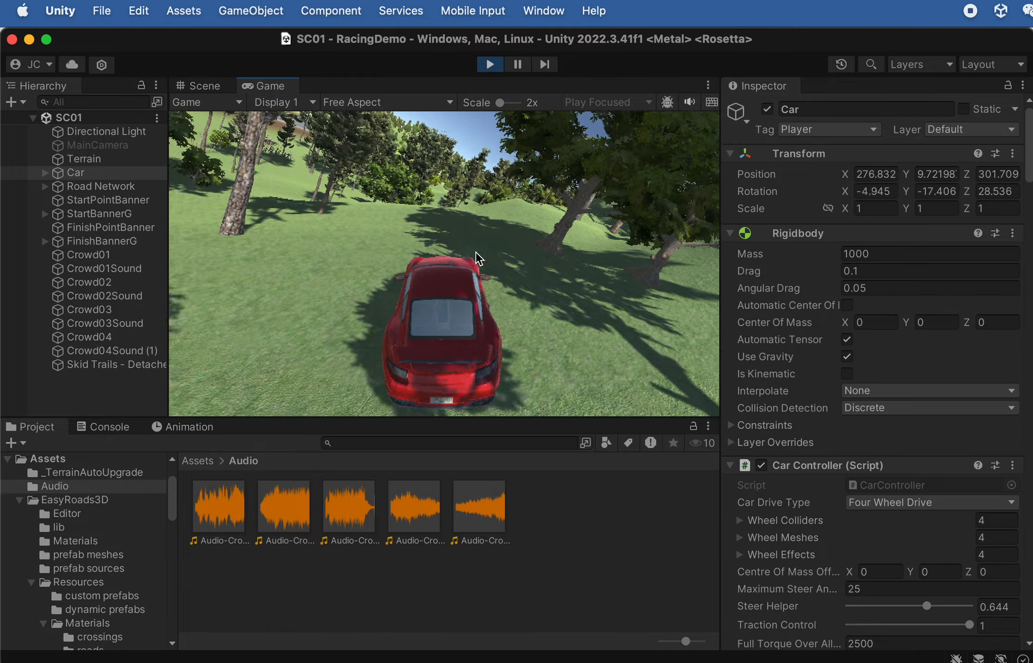
{"action": "key", "text": "w"}
{"action": "key", "text": "a"}
{"action": "key", "text": "w"}
{"action": "key", "text": "d"}
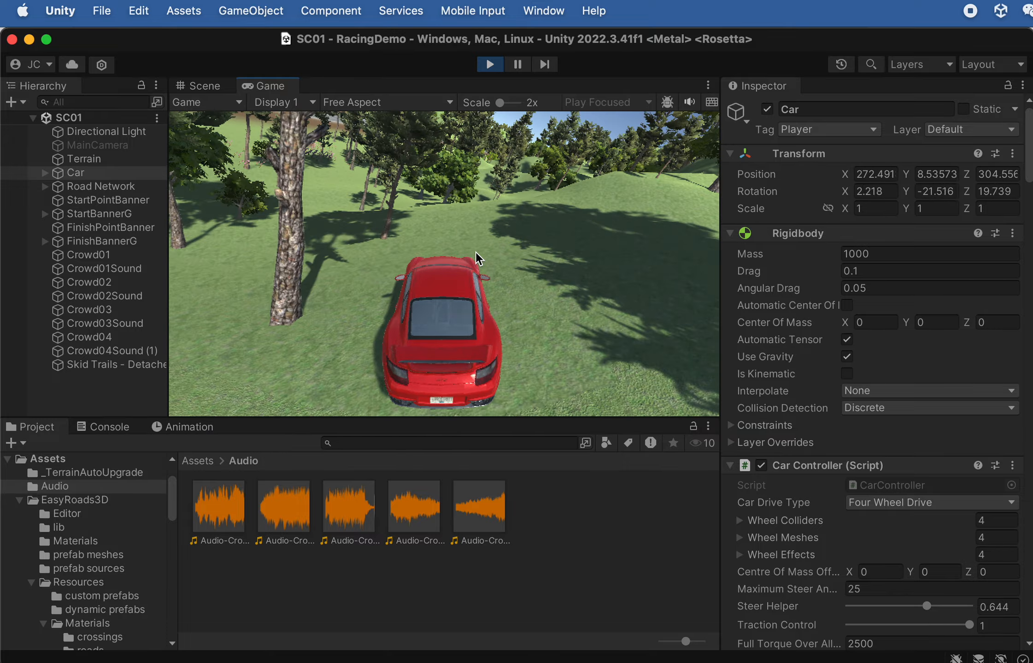
{"action": "key", "text": "w"}
{"action": "key", "text": "a"}
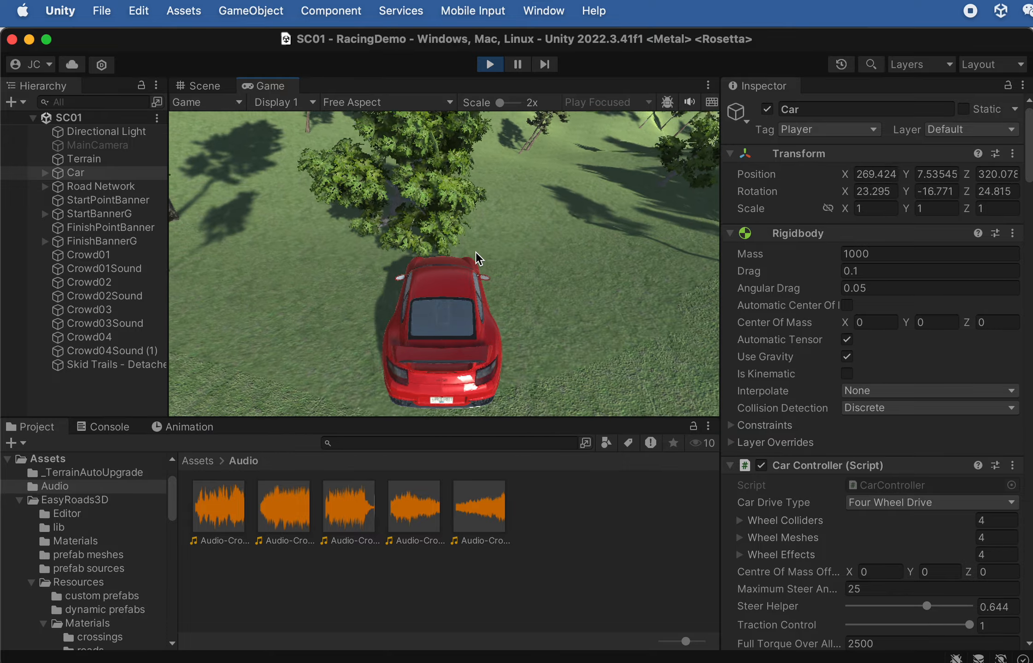
{"action": "left_click", "coordinate": [490, 64]}
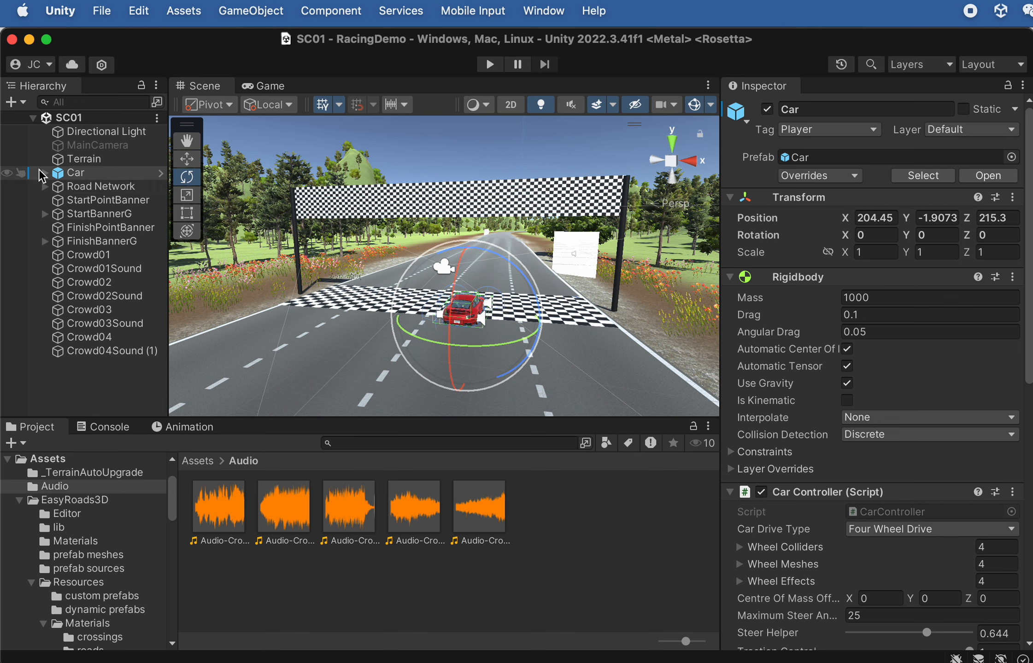
Expand Car in the hierarchy and inspect its GT2 model and PerspectiveCam child objects.
{"action": "left_click", "coordinate": [42, 172]}
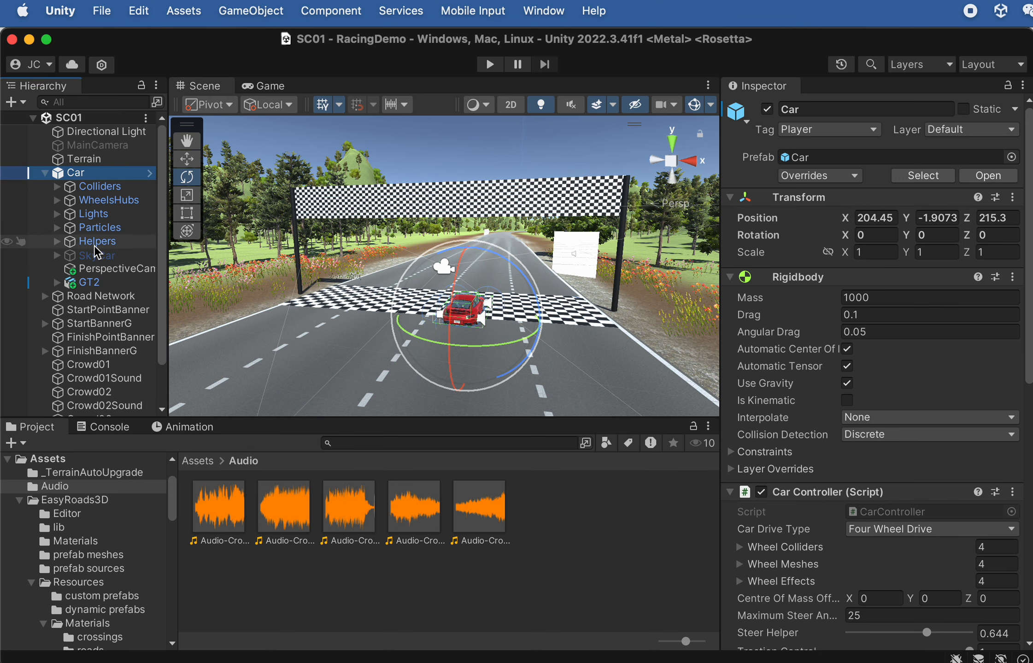
{"action": "left_click", "coordinate": [100, 284]}
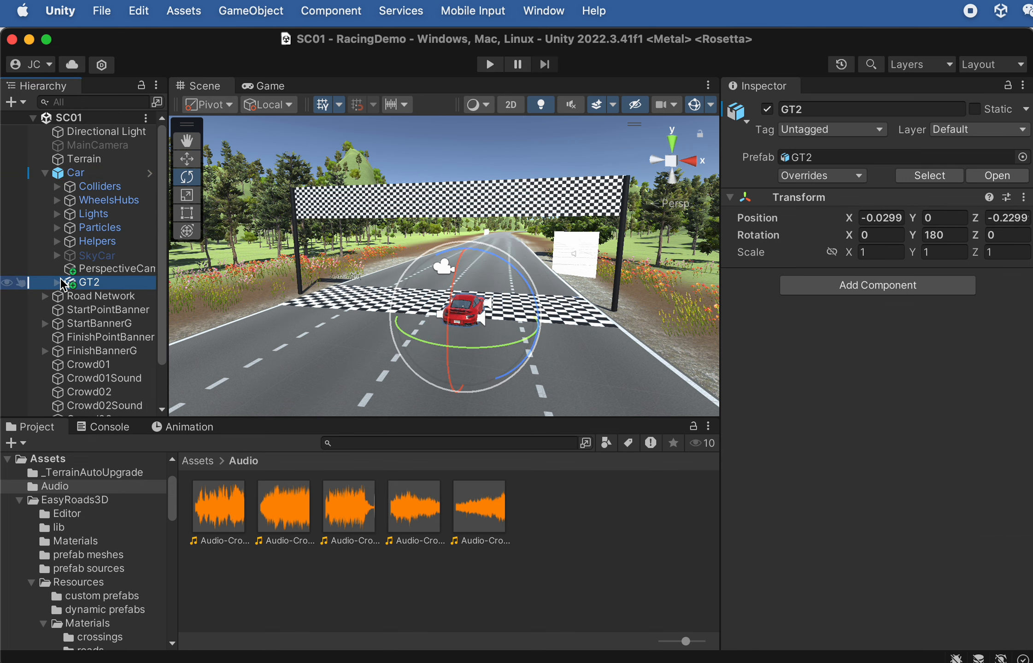
{"action": "left_click", "coordinate": [111, 269]}
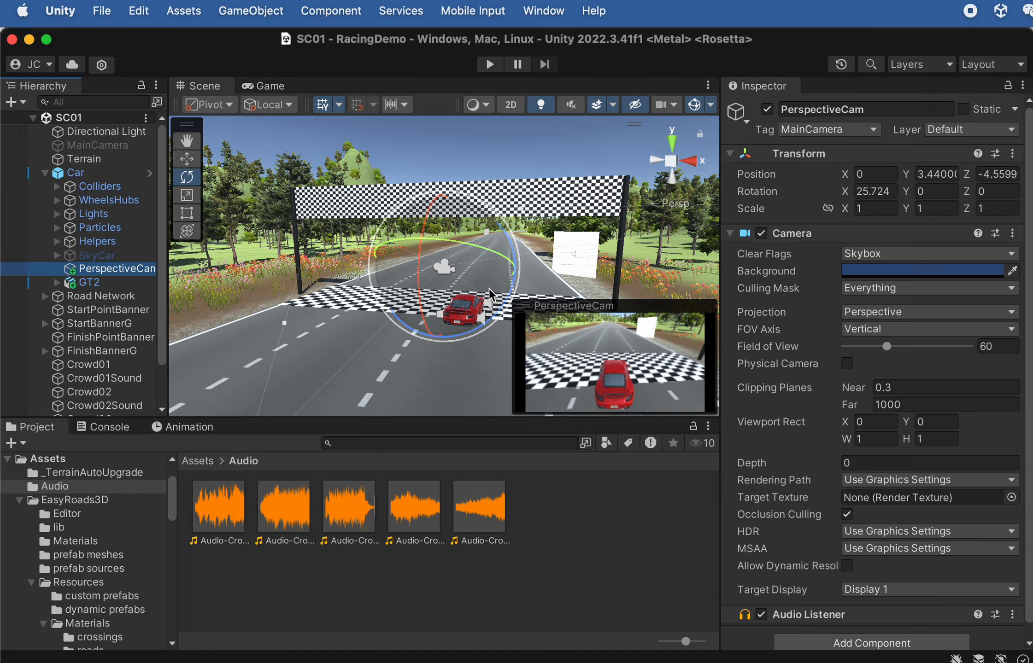
{"action": "scroll", "coordinate": [489, 294], "scroll_direction": "up", "scroll_amount": 10}
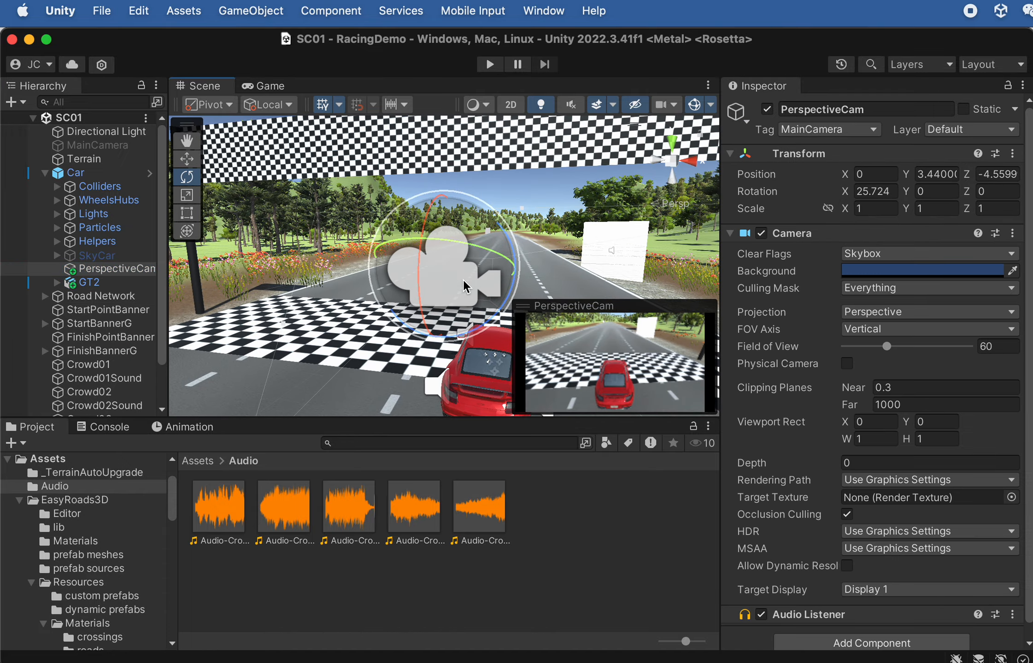
Frame the GT2 car model, add a 3D cube at its location and name the cube CameraHolder.
{"action": "left_click", "coordinate": [87, 282]}
{"action": "scroll", "coordinate": [456, 362], "scroll_direction": "up", "scroll_amount": 3}
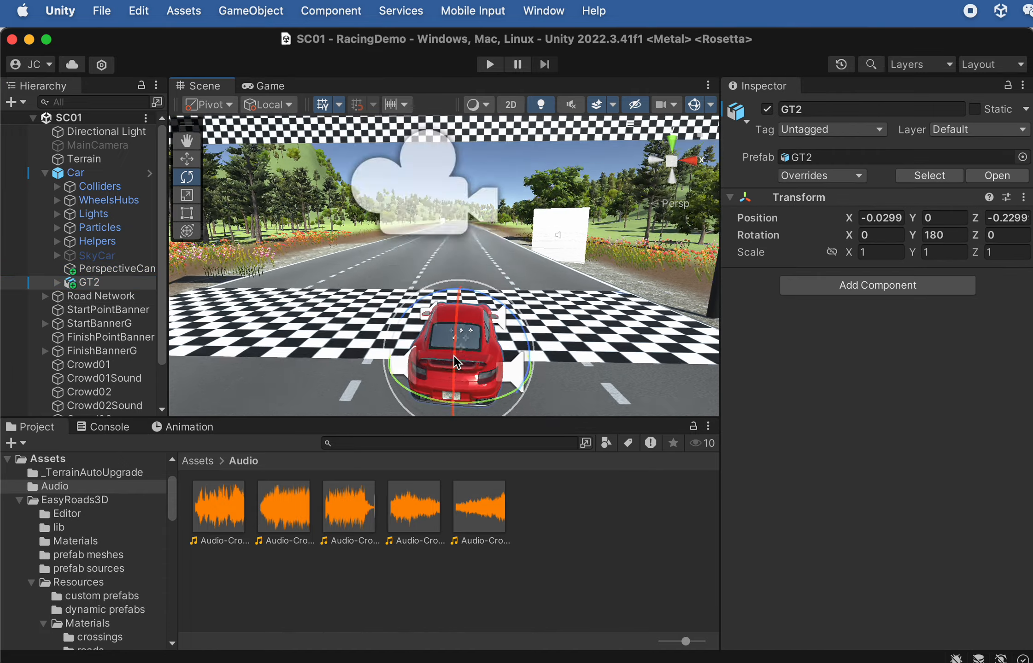
{"action": "key", "text": "f"}
{"action": "left_click_drag", "start_coordinate": [443, 293], "coordinate": [413, 406], "text": "alt"}
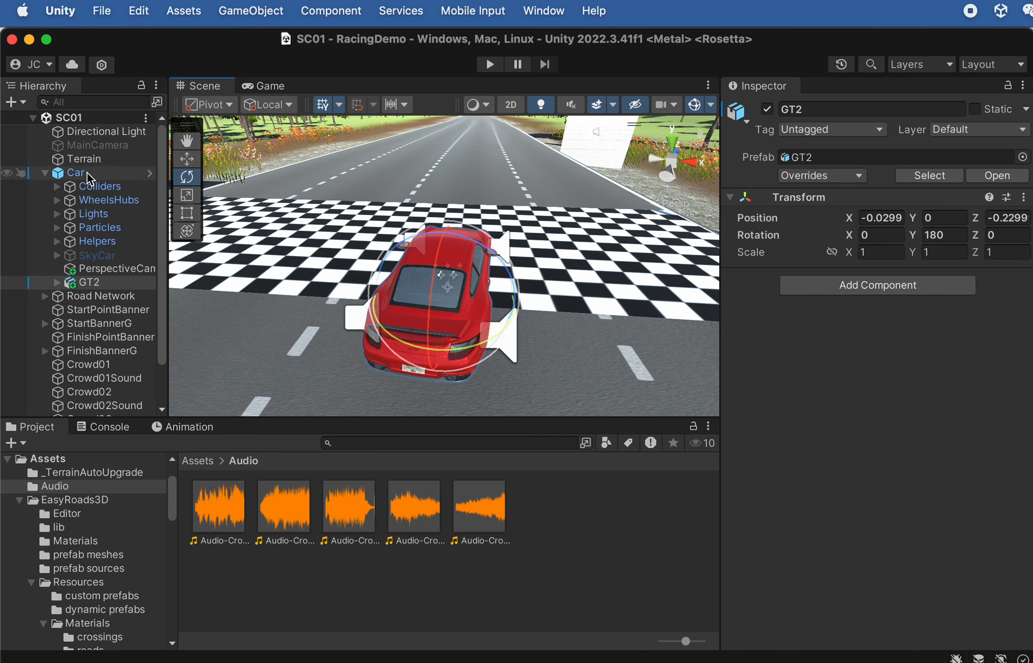
{"action": "left_click", "coordinate": [244, 11]}
{"action": "mouse_move", "coordinate": [252, 102]}
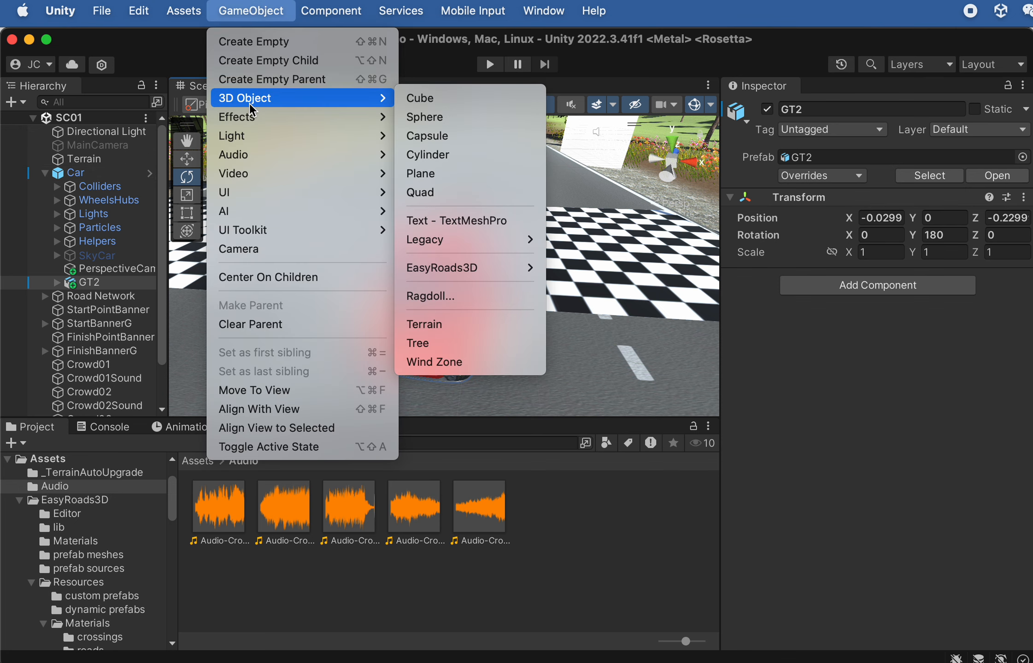
{"action": "left_click", "coordinate": [416, 108]}
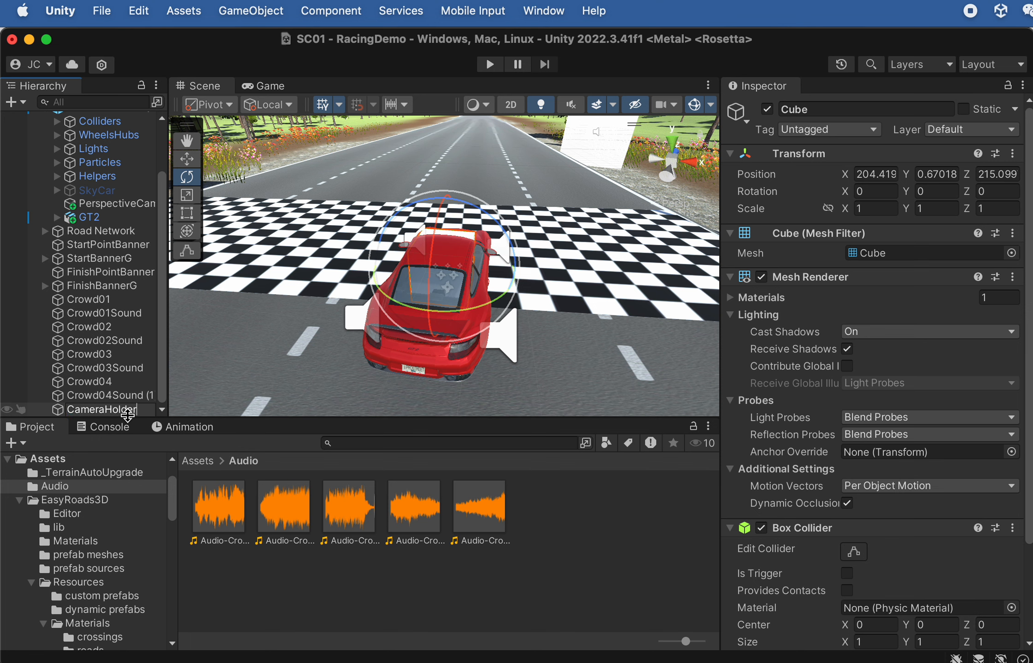
{"action": "left_click", "coordinate": [111, 395]}
{"action": "left_click", "coordinate": [112, 408]}
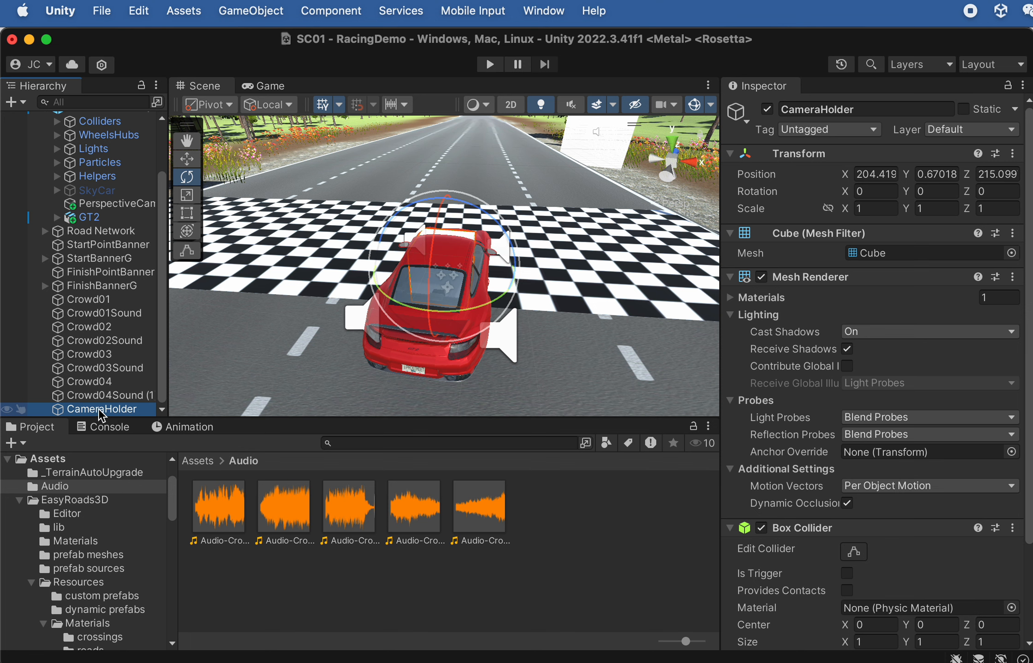
Make CameraHolder a child of the Car object, keeping its name.
{"action": "left_click_drag", "start_coordinate": [102, 415], "coordinate": [74, 164]}
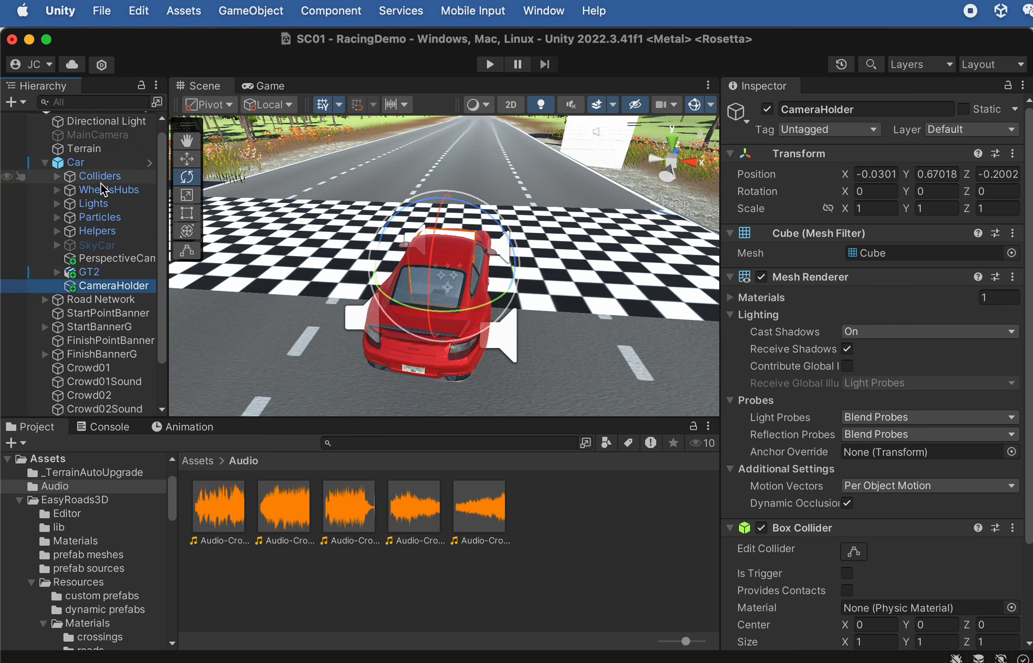
{"action": "left_click", "coordinate": [110, 286]}
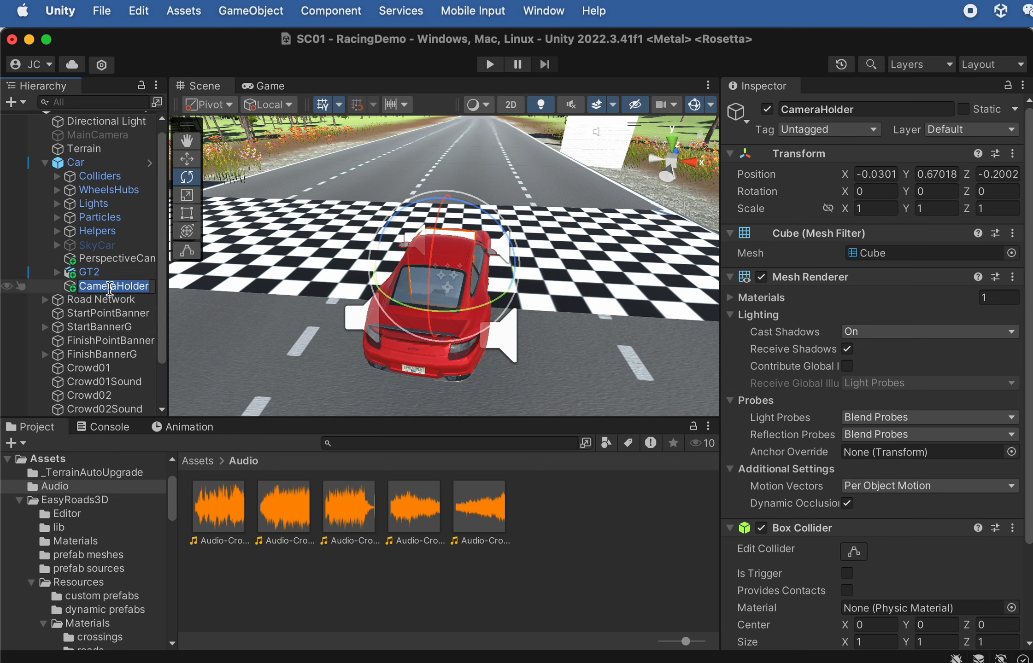
{"action": "key", "text": "Return"}
Place CameraHolder just above the car's roof at Y 1.65 and scale it down uniformly to about 0.346.
{"action": "key", "text": "w"}
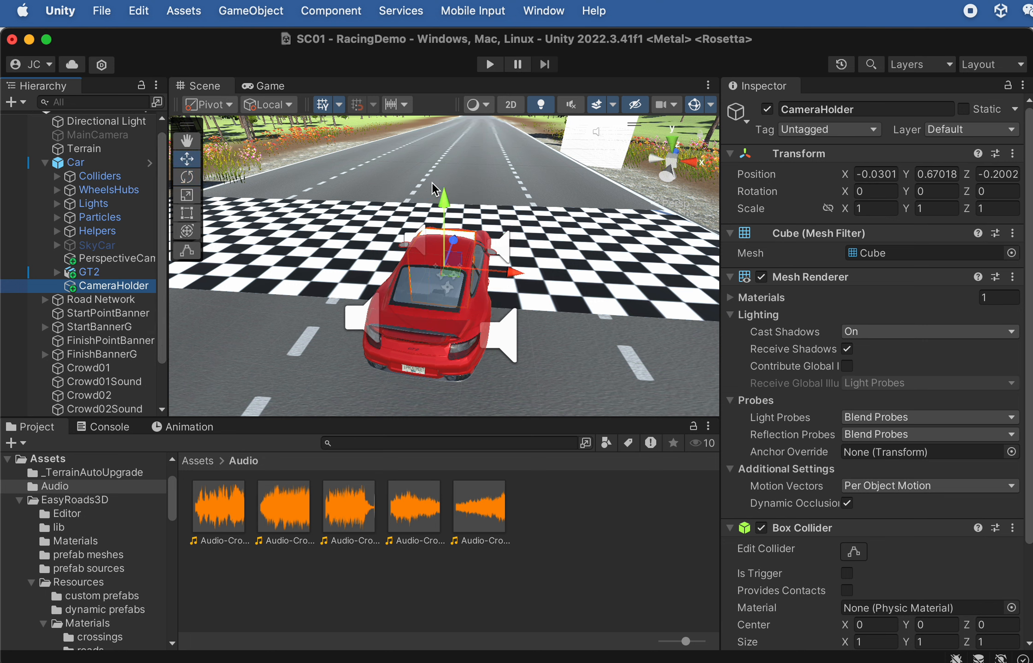
{"action": "left_click_drag", "start_coordinate": [442, 199], "coordinate": [447, 141]}
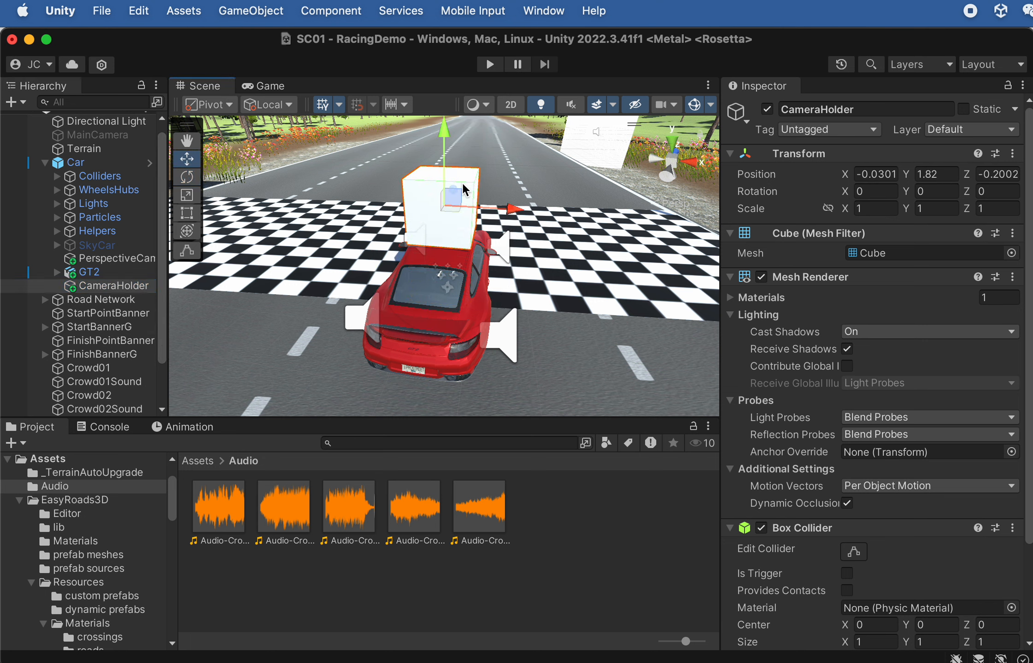
{"action": "key", "text": "r"}
{"action": "left_click_drag", "start_coordinate": [450, 211], "coordinate": [411, 202]}
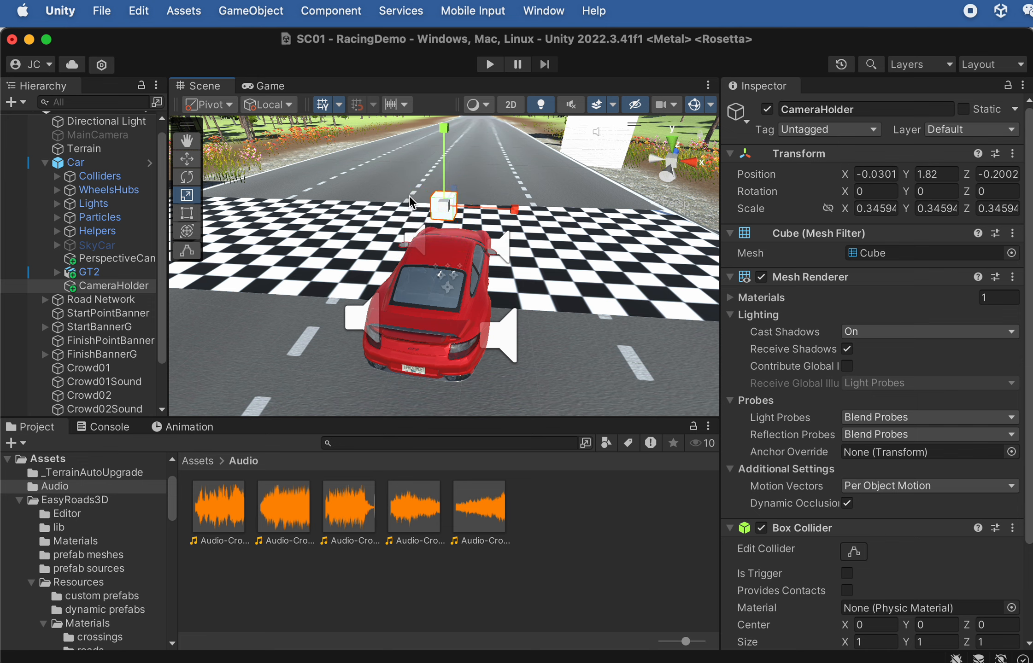
{"action": "left_click_drag", "start_coordinate": [443, 133], "coordinate": [281, 165]}
{"action": "left_click_drag", "start_coordinate": [442, 161], "coordinate": [445, 141]}
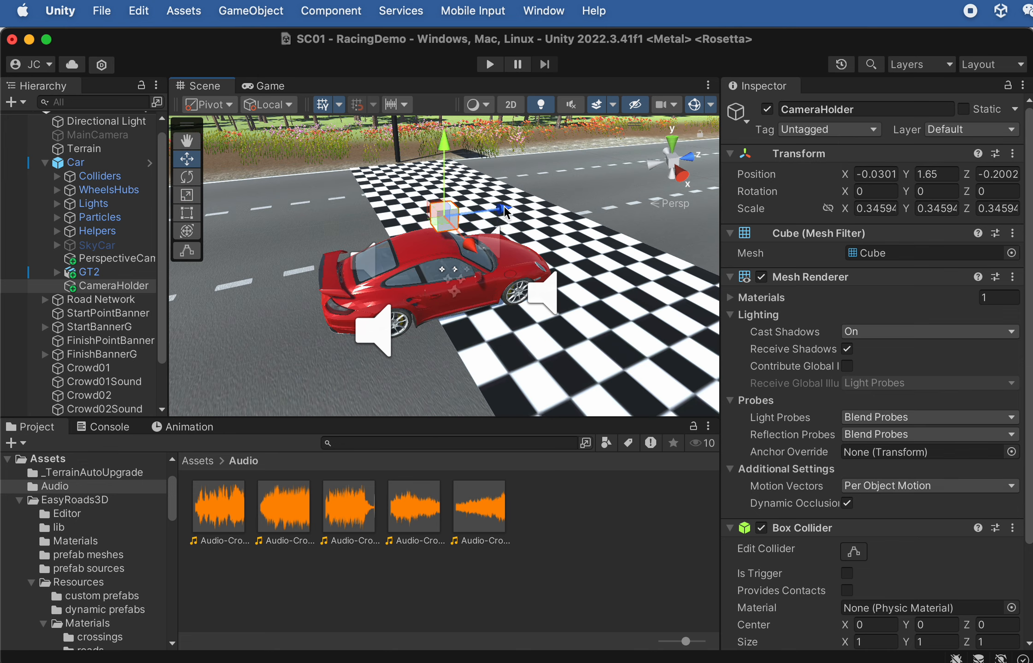
Move CameraHolder toward the rear of the car's roof, to Z -0.68.
{"action": "left_click_drag", "start_coordinate": [507, 212], "coordinate": [420, 241]}
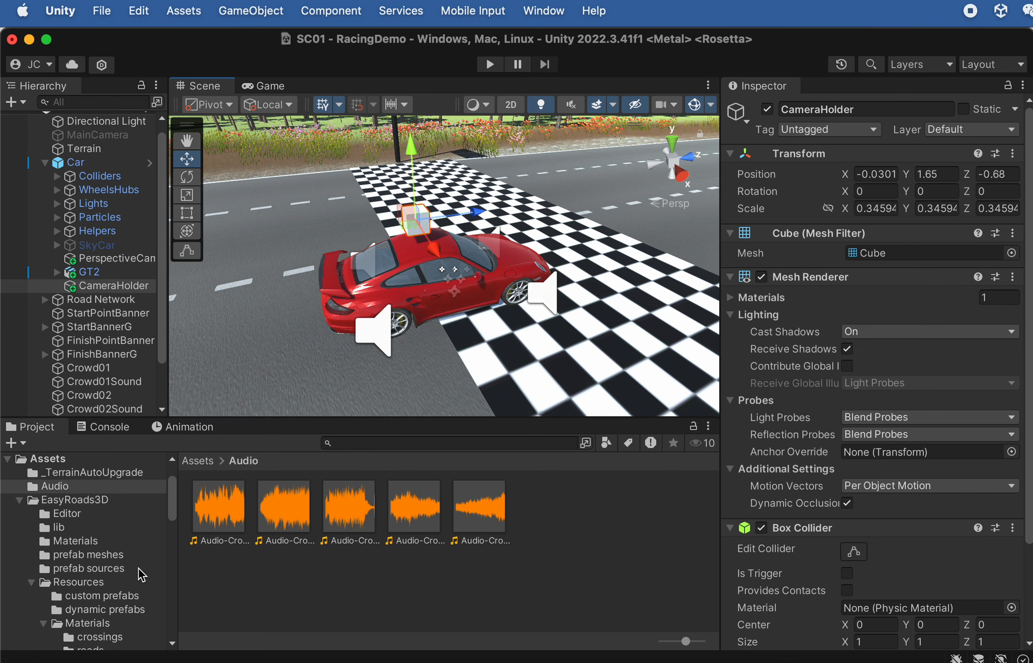
Create a folder named Script in the project's Assets folder.
{"action": "left_click", "coordinate": [199, 461]}
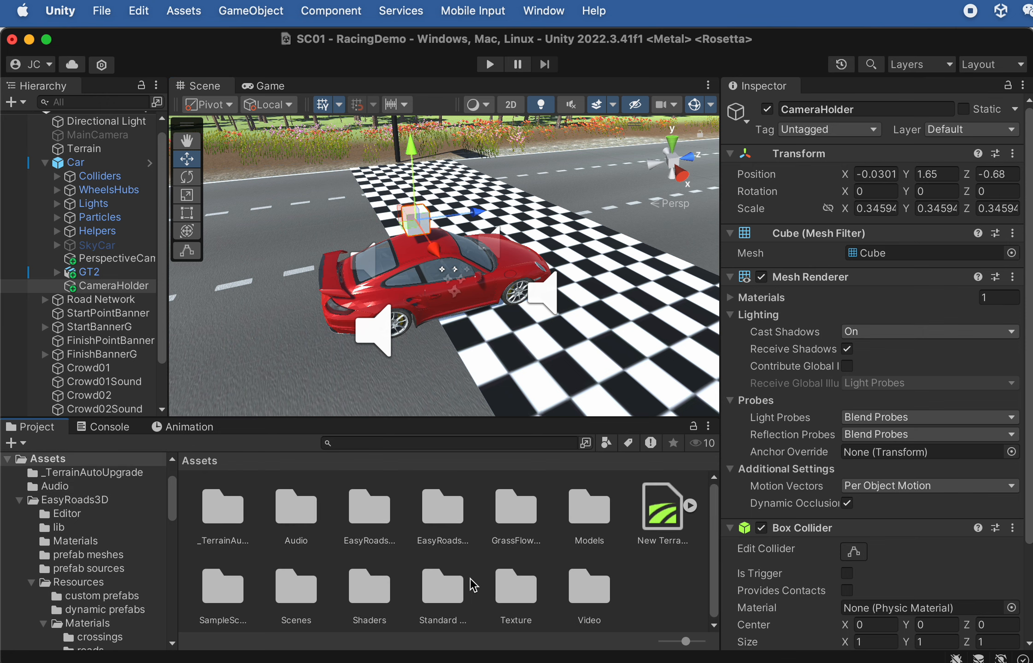
{"action": "right_click", "coordinate": [644, 593]}
{"action": "mouse_move", "coordinate": [681, 406]}
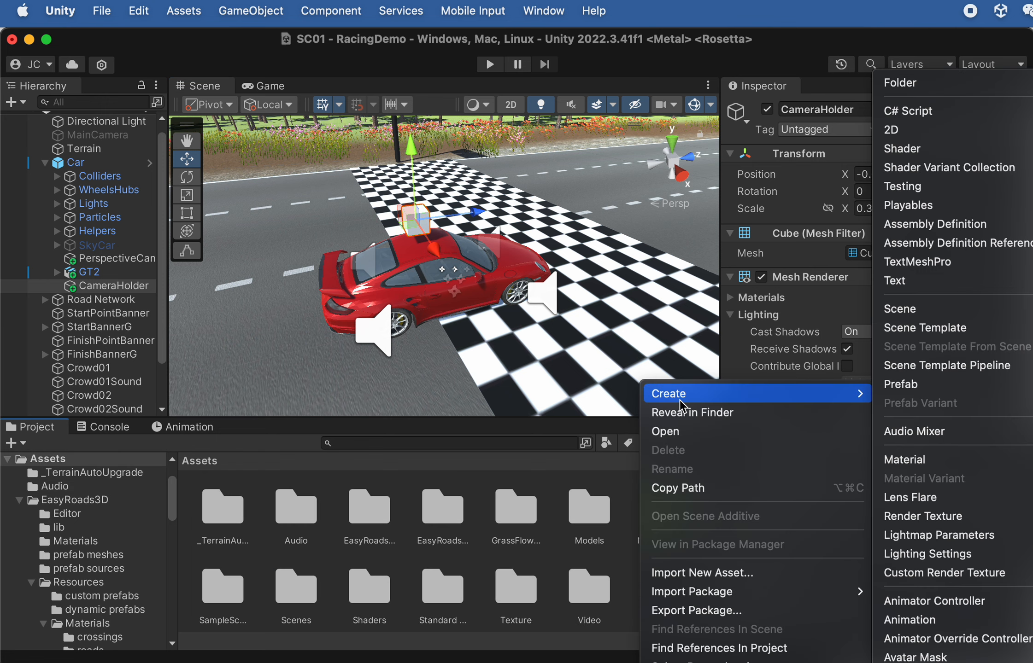
{"action": "mouse_move", "coordinate": [862, 394]}
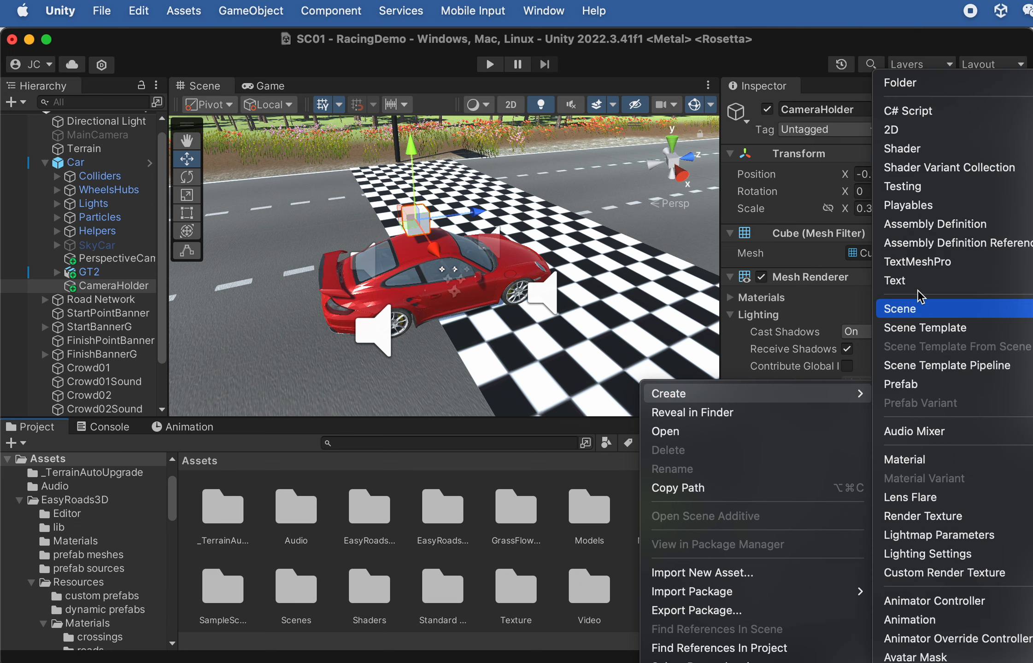
{"action": "left_click", "coordinate": [911, 85]}
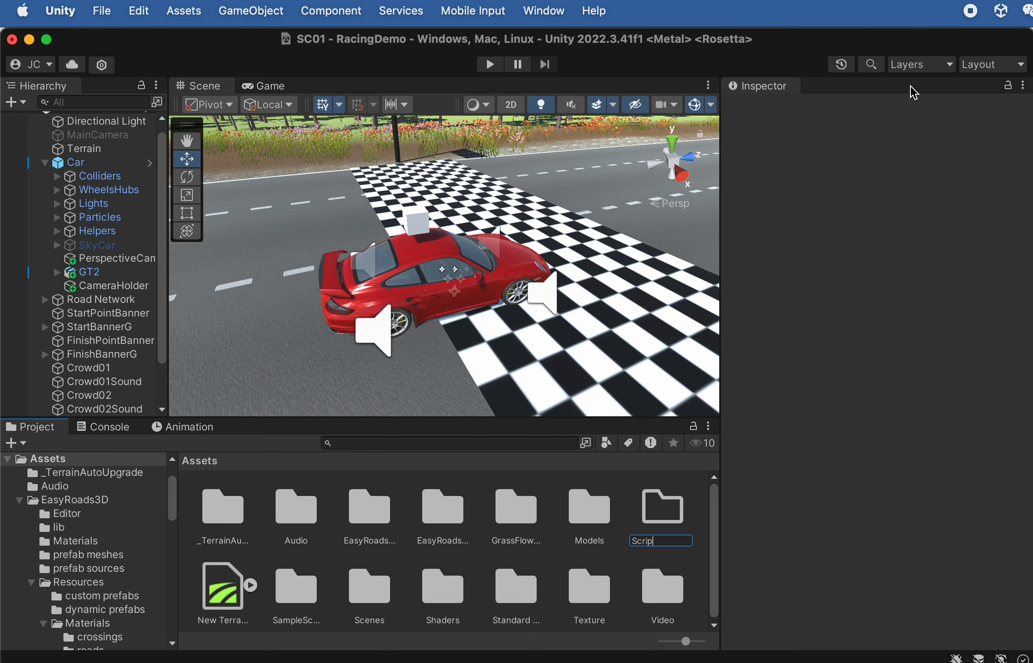
{"action": "key", "text": "Return"}
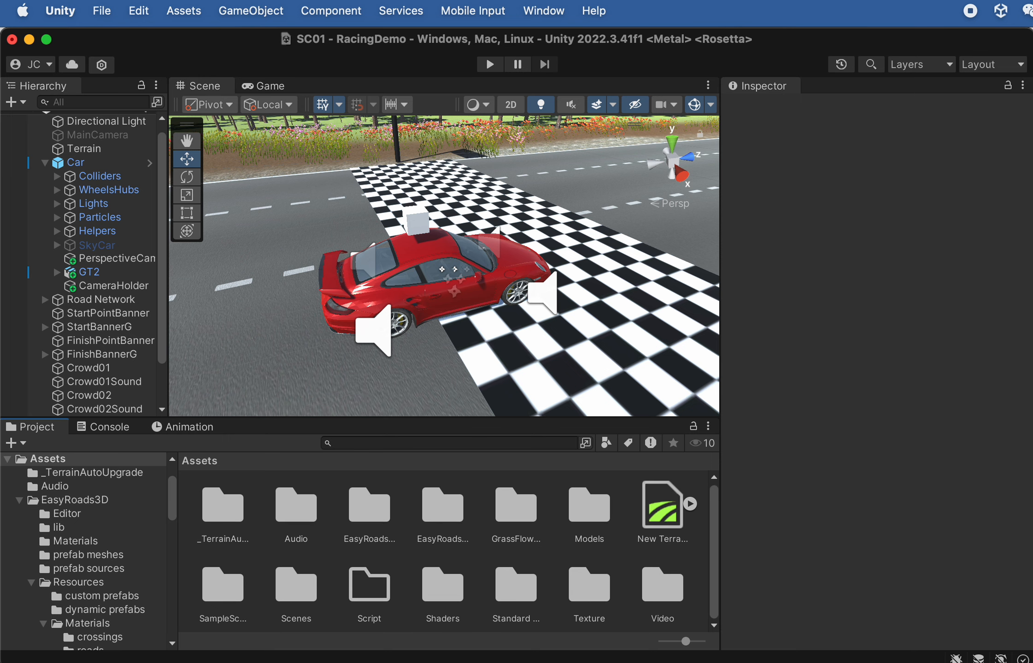
Import CarCameraStabilization.cs from the lesson's Script folder in Finder into the project's Script folder.
{"action": "double_click", "coordinate": [375, 596]}
{"action": "key", "text": "super+Tab"}
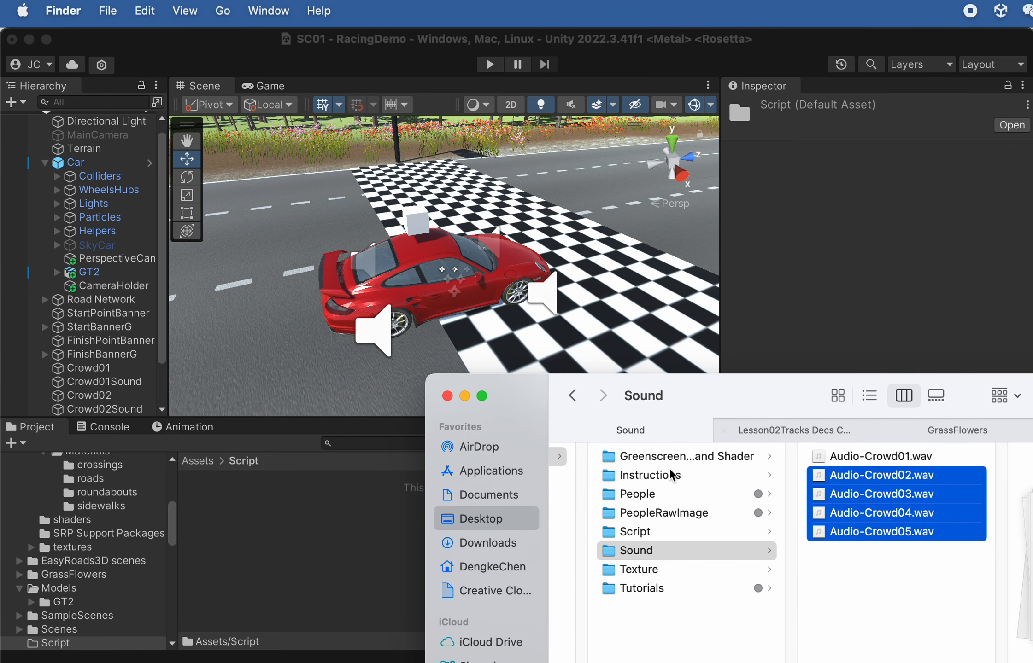
{"action": "left_click", "coordinate": [662, 479]}
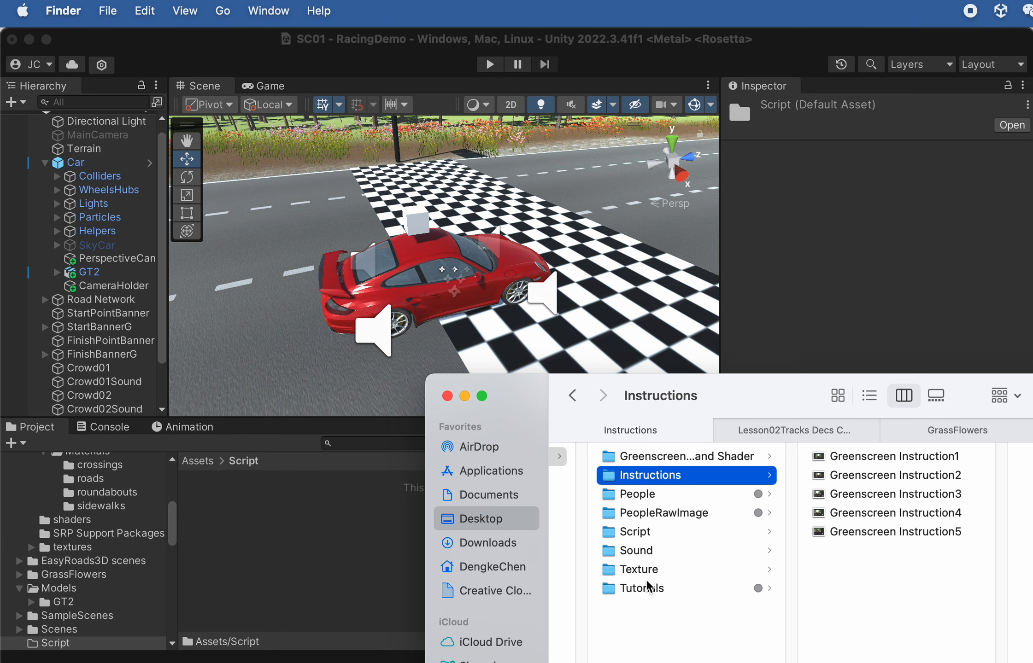
{"action": "left_click", "coordinate": [647, 535]}
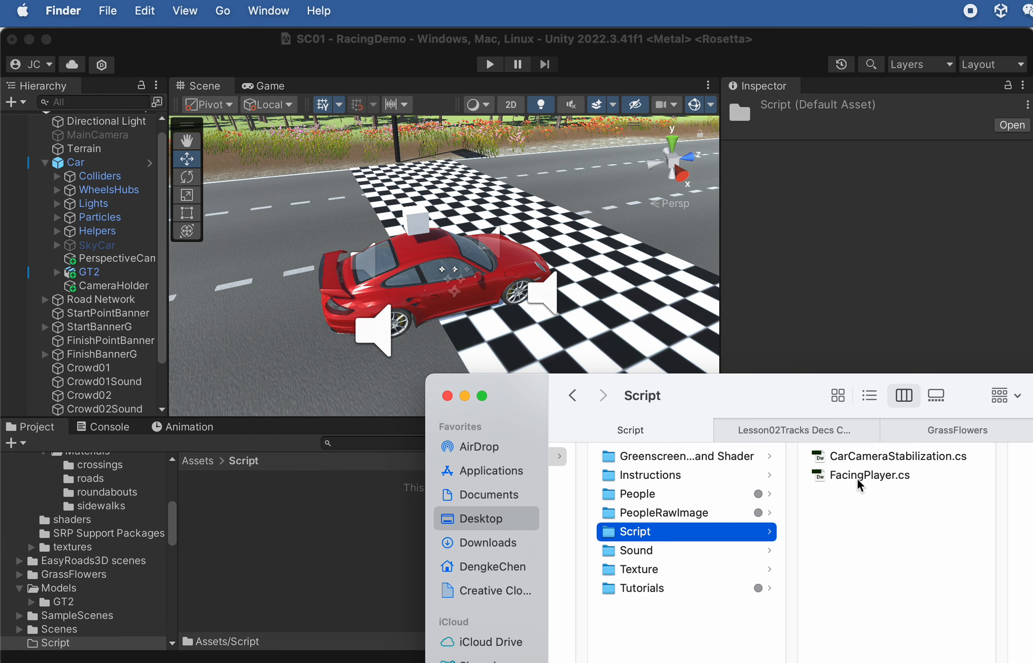
{"action": "left_click", "coordinate": [871, 460]}
{"action": "left_click_drag", "start_coordinate": [777, 394], "coordinate": [688, 402]}
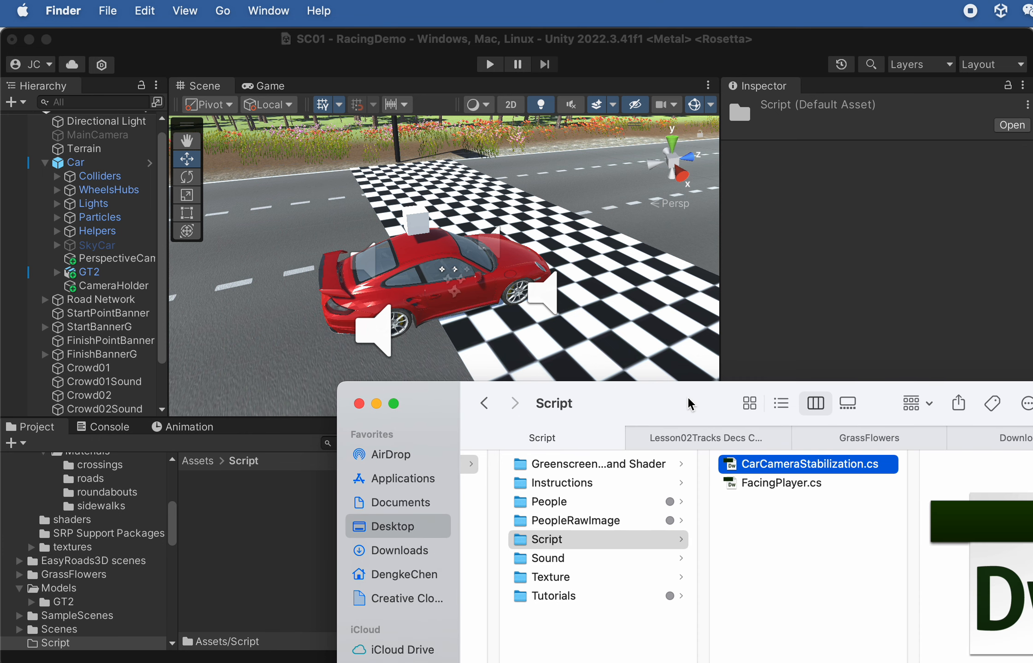
{"action": "left_click_drag", "start_coordinate": [769, 477], "coordinate": [236, 526]}
{"action": "left_click", "coordinate": [313, 502]}
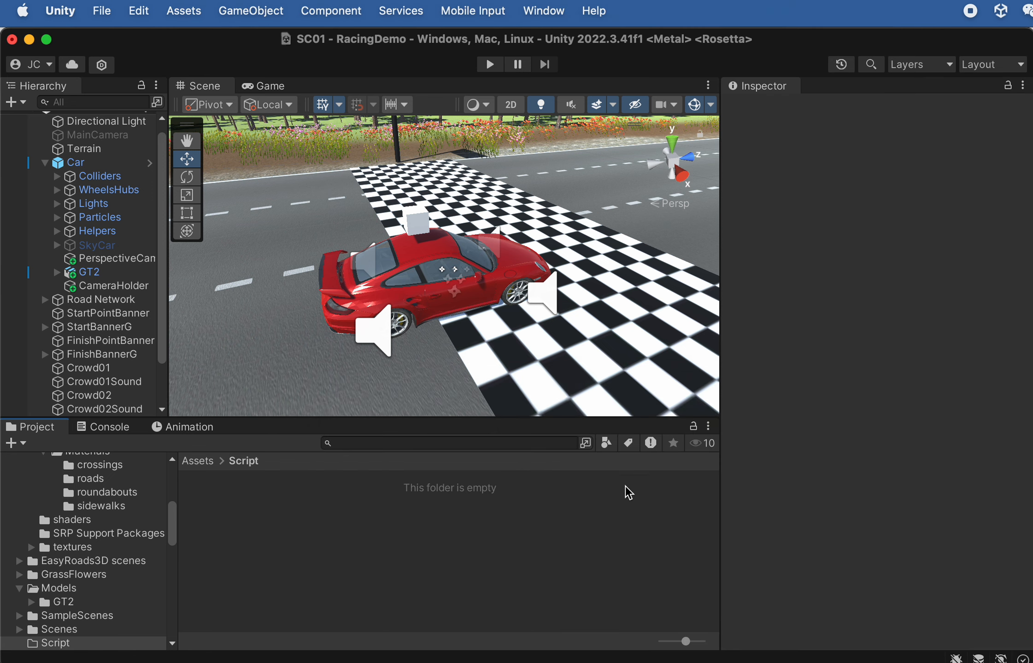
{"action": "key", "text": "super+Tab"}
{"action": "left_click_drag", "start_coordinate": [749, 465], "coordinate": [267, 504]}
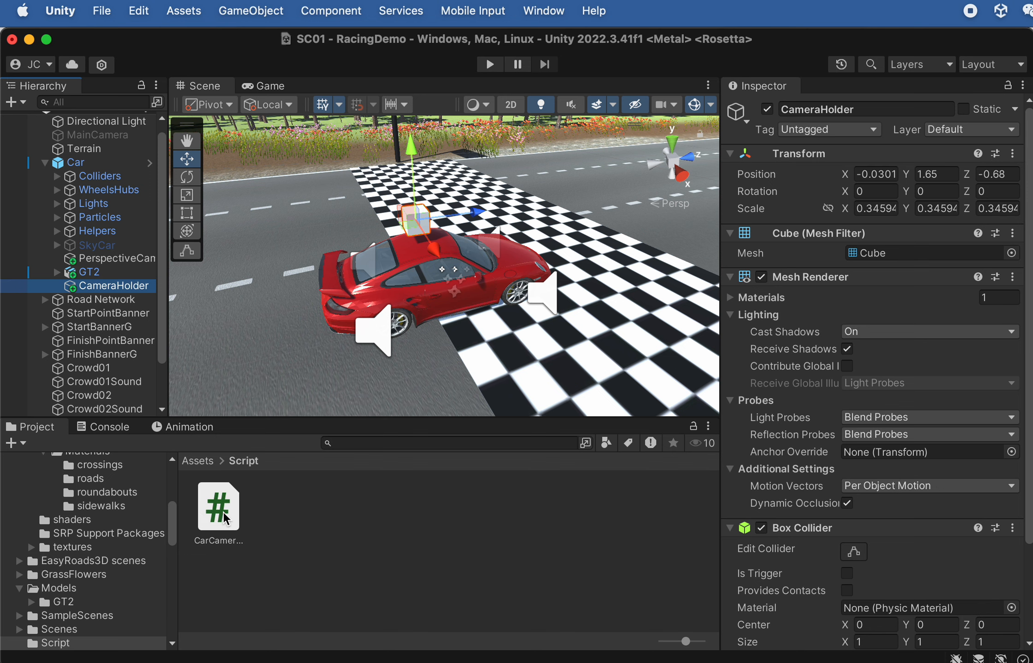
Attach the CarCameraStabilization script to CameraHolder and assign the Car object to its Car property.
{"action": "left_click_drag", "start_coordinate": [222, 524], "coordinate": [98, 277]}
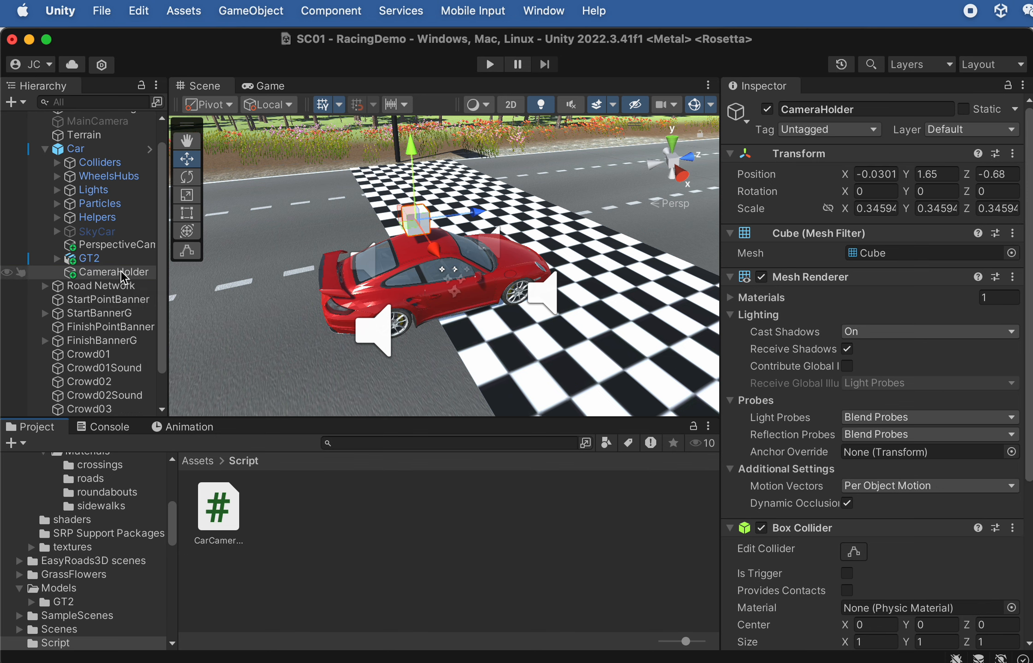
{"action": "scroll", "coordinate": [817, 450], "scroll_direction": "down", "scroll_amount": 5}
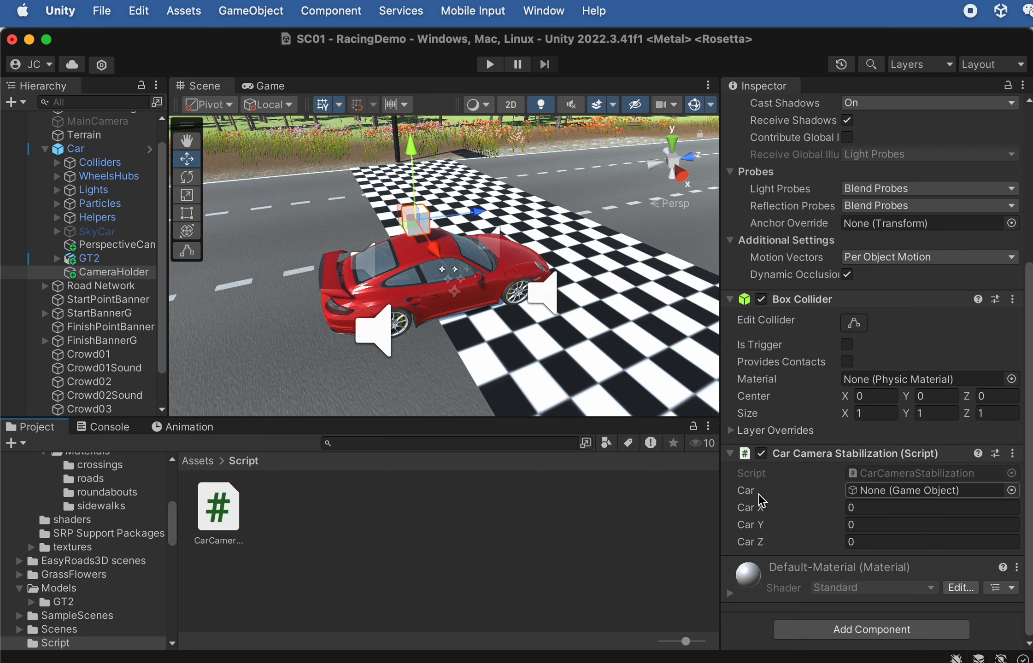
{"action": "left_click_drag", "start_coordinate": [78, 151], "coordinate": [307, 177]}
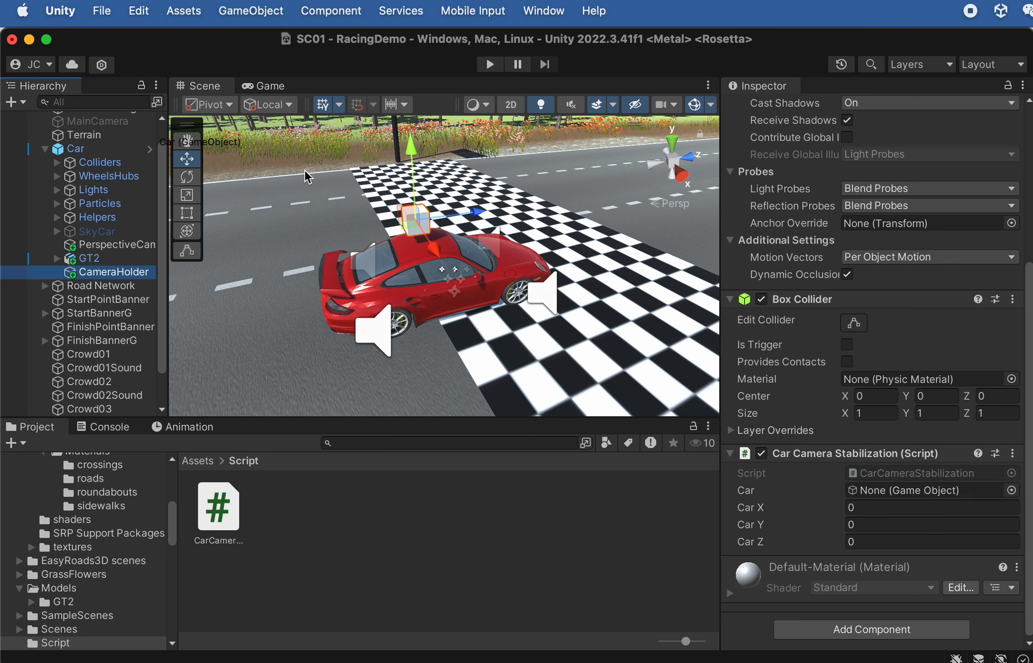
{"action": "left_click_drag", "start_coordinate": [888, 471], "coordinate": [888, 492]}
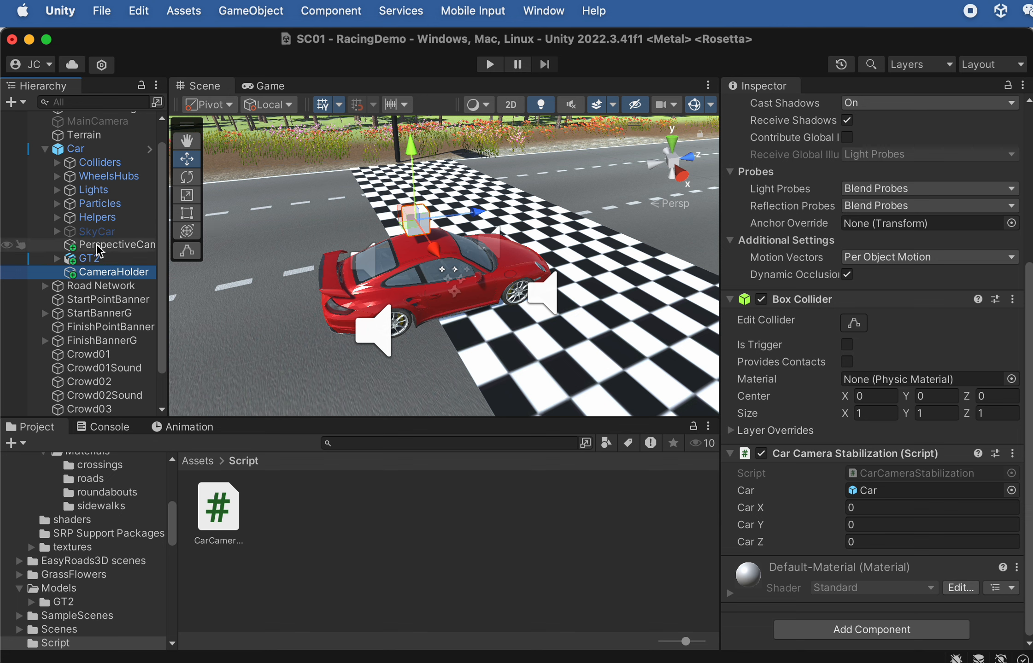
Make PerspectiveCam a child of CameraHolder.
{"action": "left_click_drag", "start_coordinate": [100, 251], "coordinate": [114, 275]}
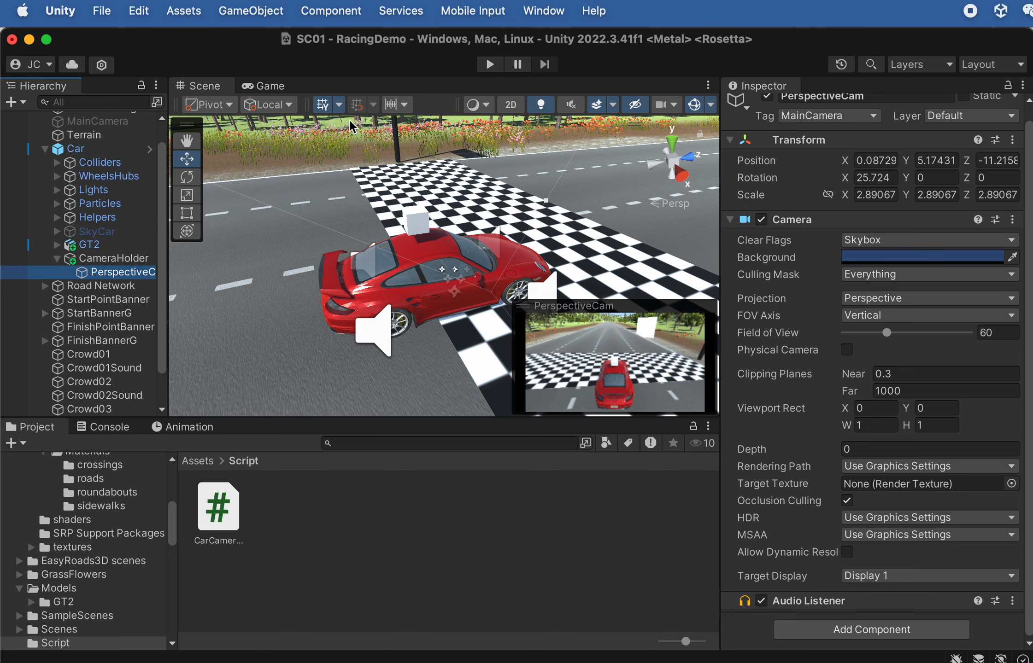
Run the game, drive the car off the road across the grass and hills to test the camera stabilization, and stop the game.
{"action": "left_click", "coordinate": [498, 64]}
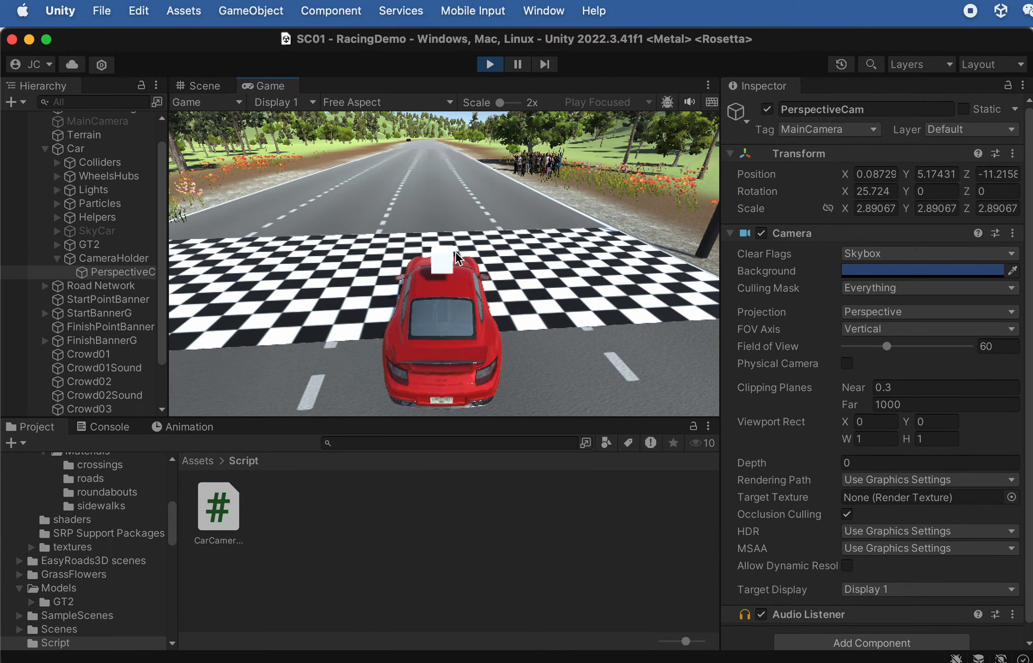
{"action": "key", "text": "w"}
{"action": "key", "text": "d"}
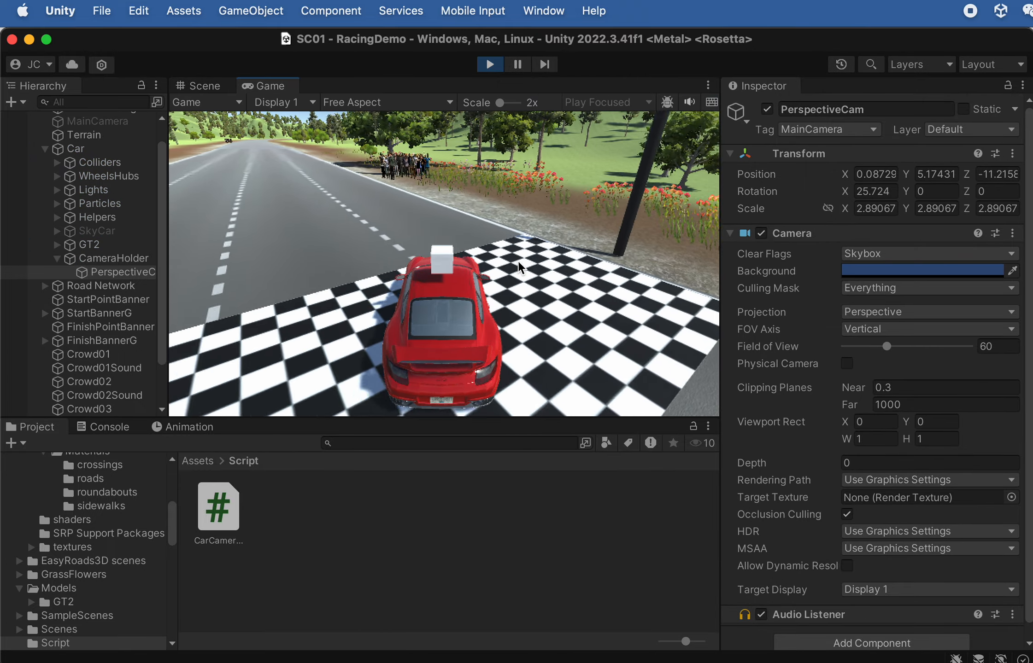
{"action": "key", "text": "w"}
{"action": "key", "text": "d"}
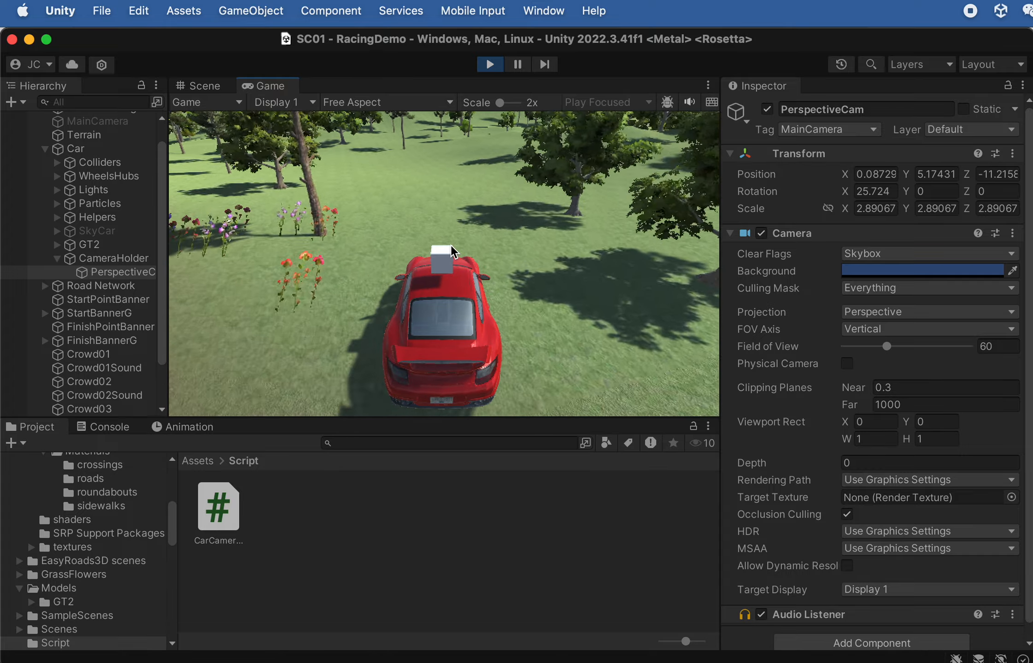
{"action": "key", "text": "w"}
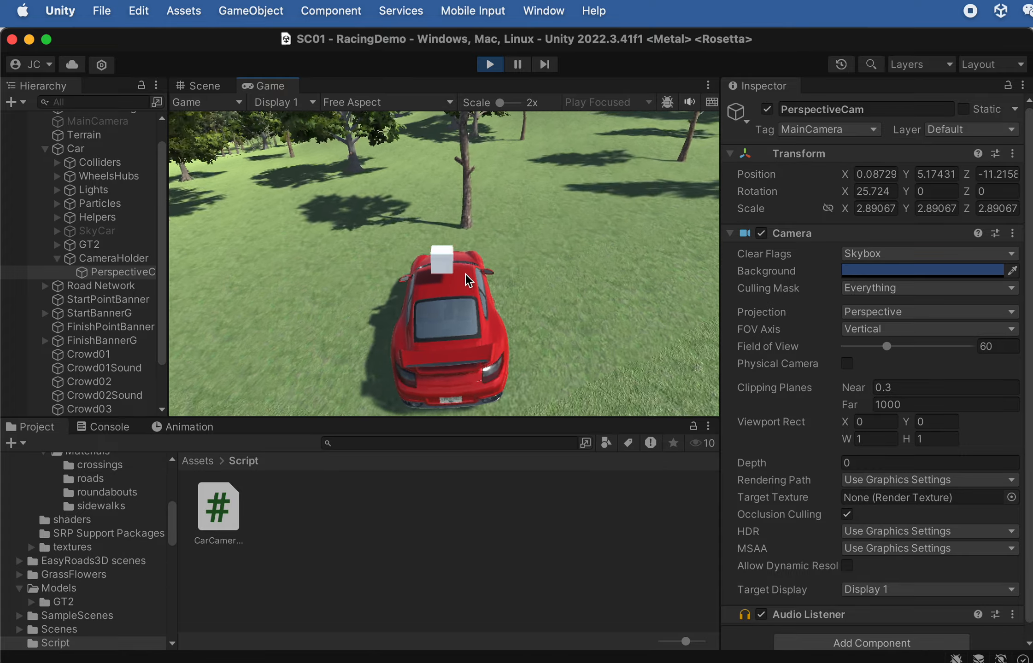
{"action": "key", "text": "w"}
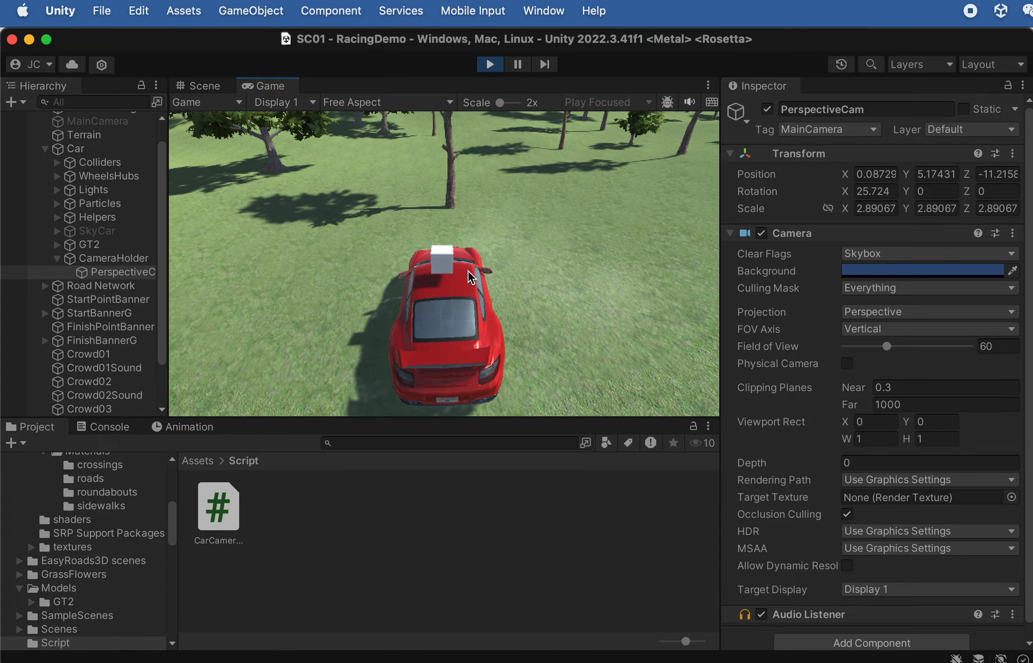
{"action": "key", "text": "w"}
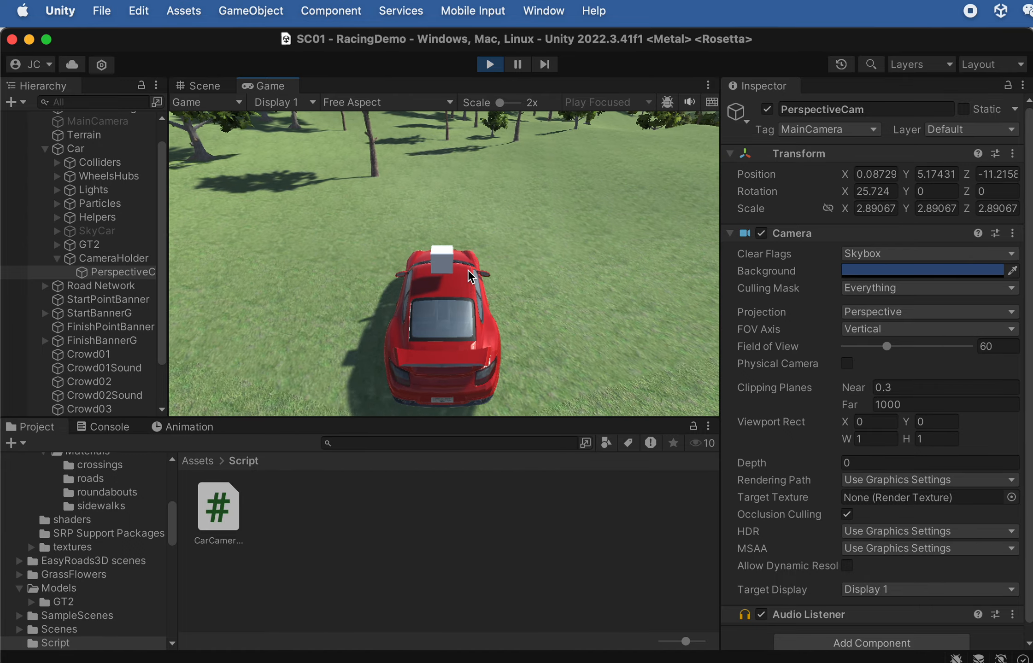
{"action": "key", "text": "w"}
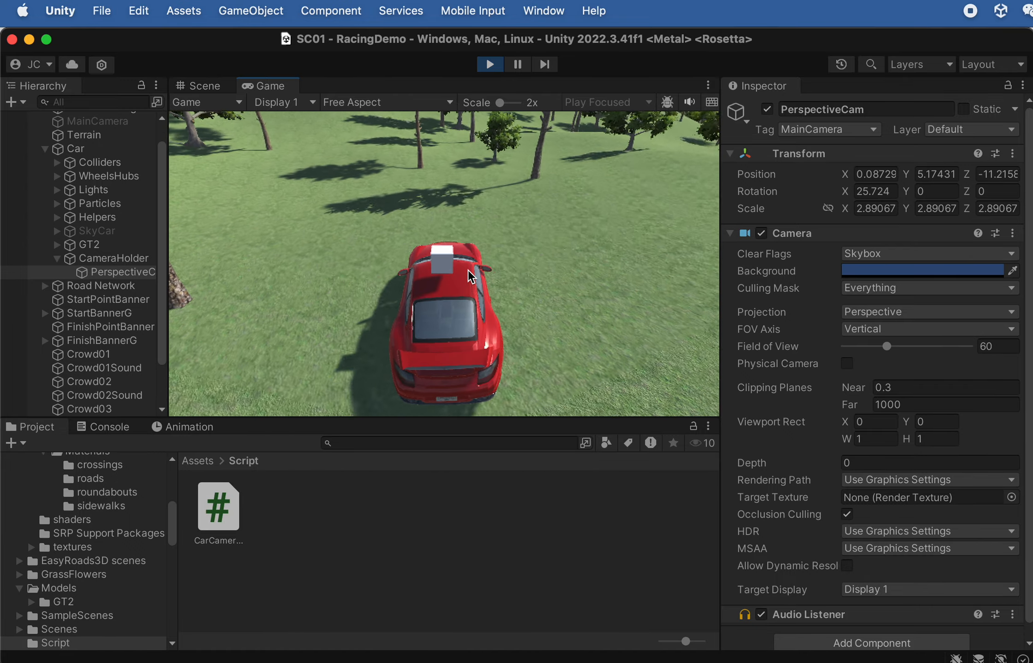
{"action": "key", "text": "w"}
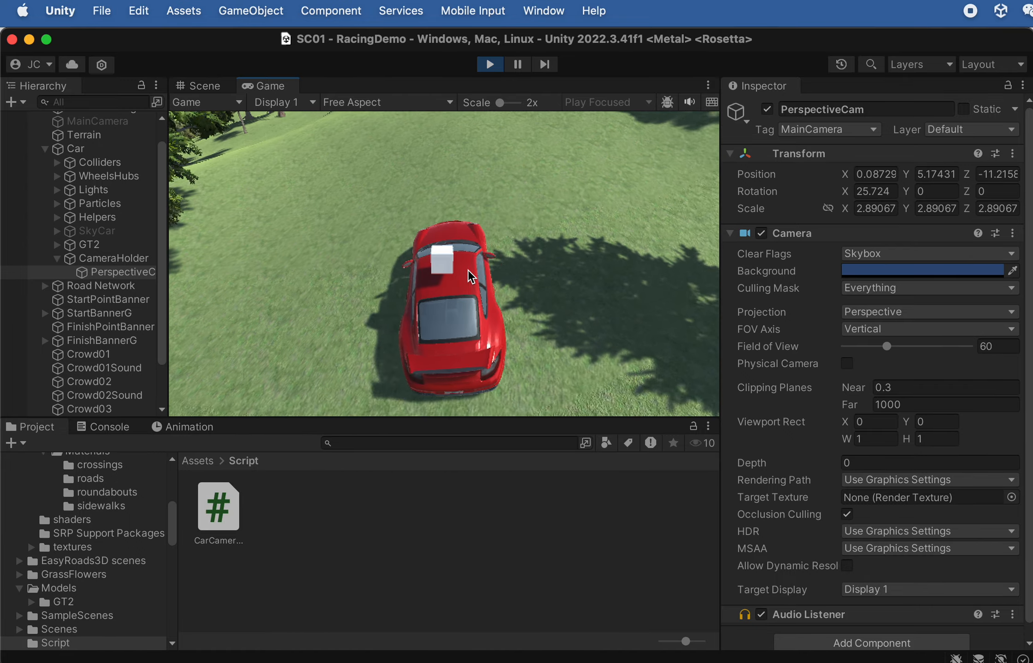
{"action": "key", "text": "w"}
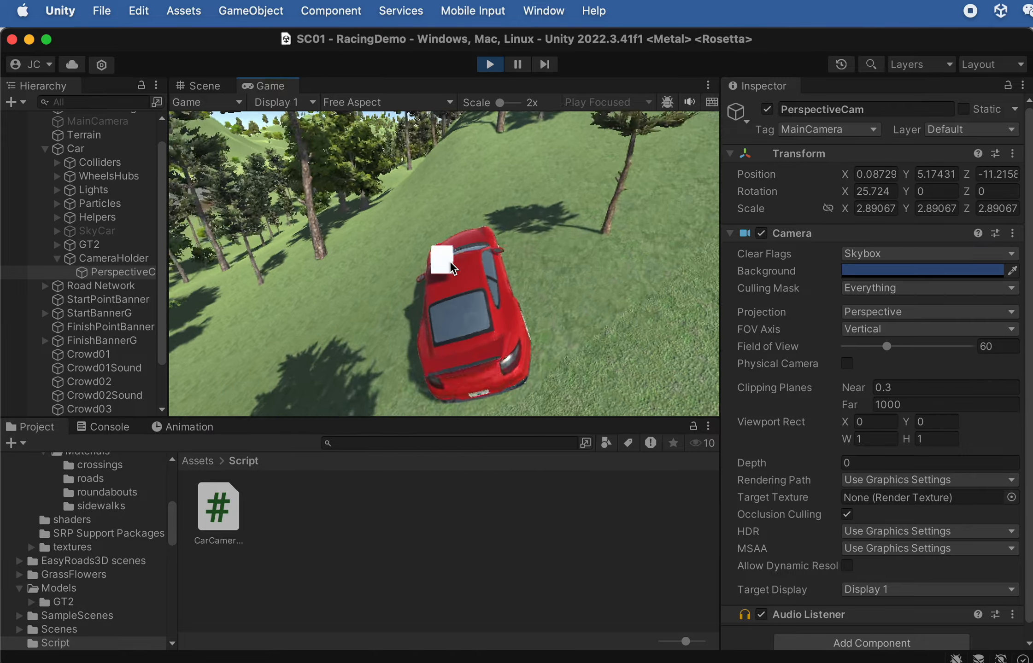
{"action": "key", "text": "w"}
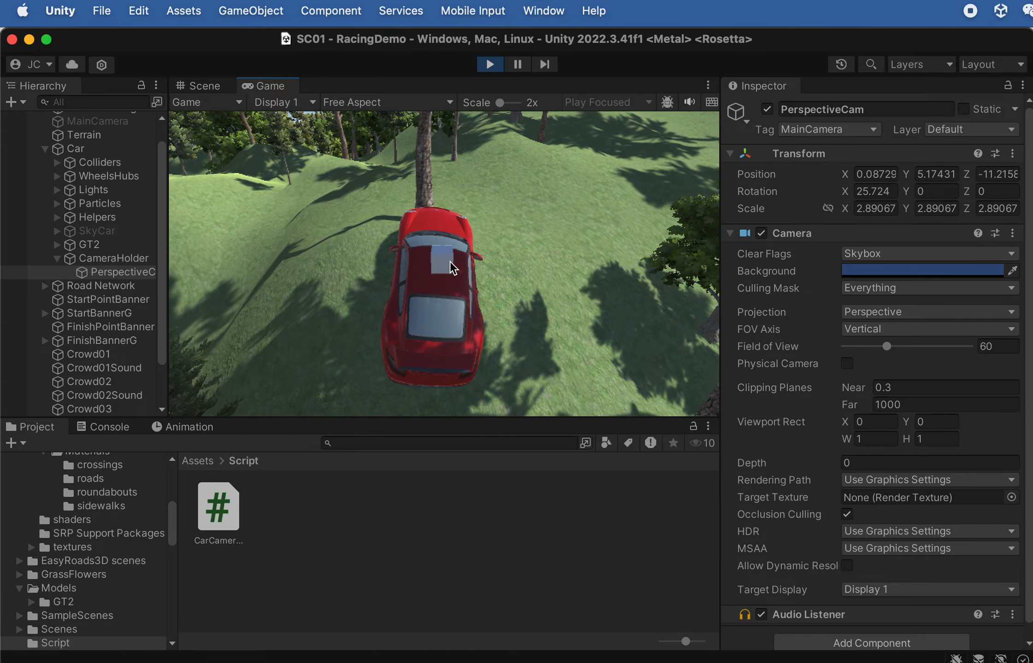
{"action": "key", "text": "w"}
{"action": "key", "text": "d"}
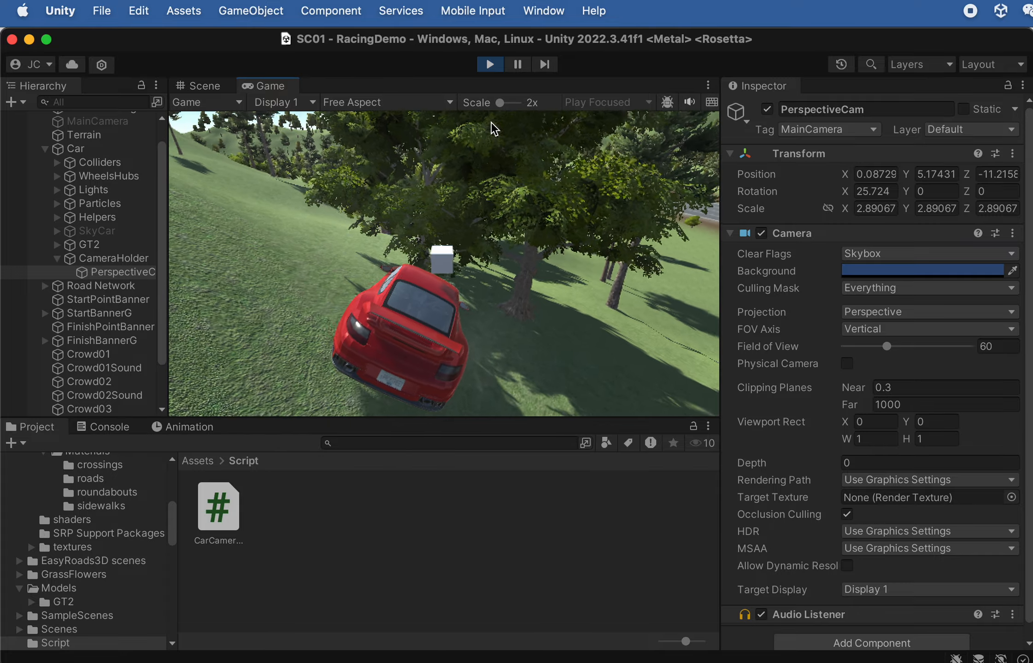
{"action": "left_click", "coordinate": [490, 64]}
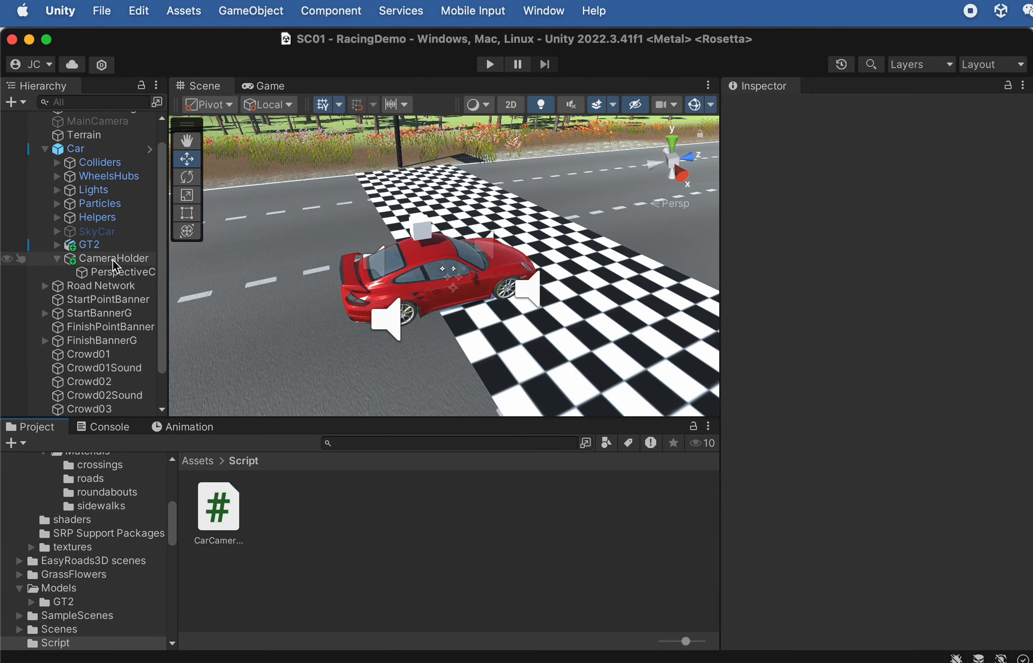
Hide the CameraHolder cube by disabling its Mesh Renderer.
{"action": "left_click", "coordinate": [125, 264]}
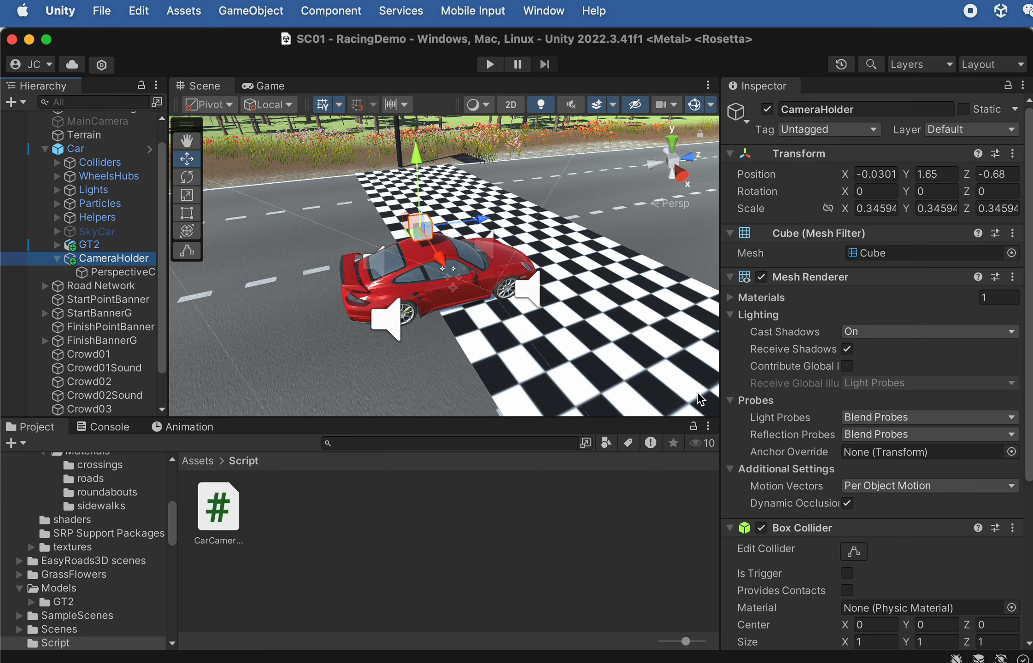
{"action": "left_click", "coordinate": [761, 277]}
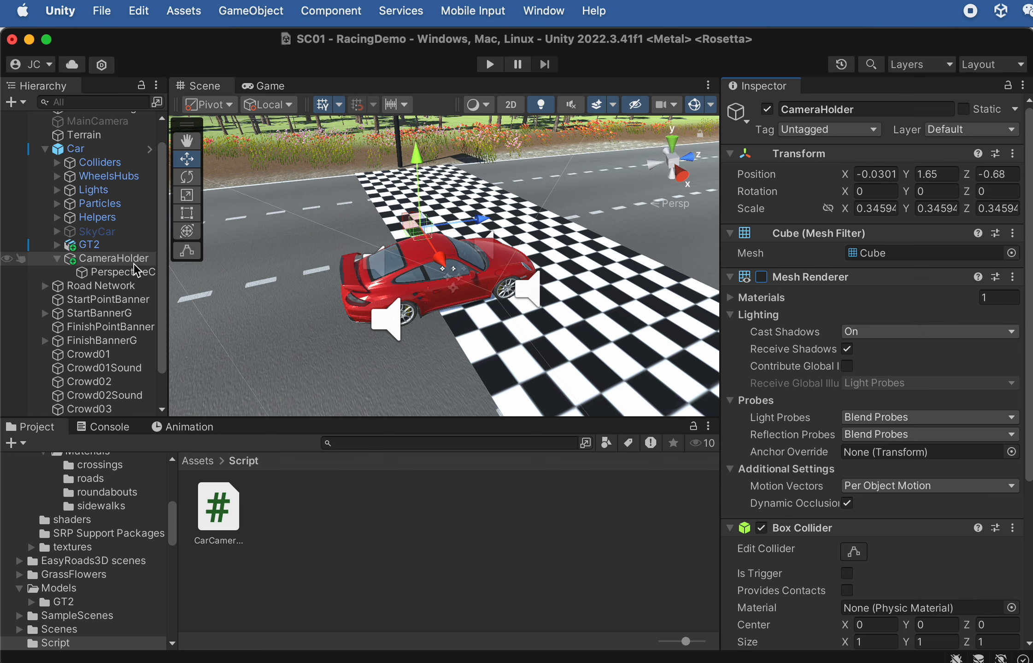
Review CameraHolder and its PerspectiveCam child, and examine the camera's position behind the car in the scene.
{"action": "left_click", "coordinate": [121, 273]}
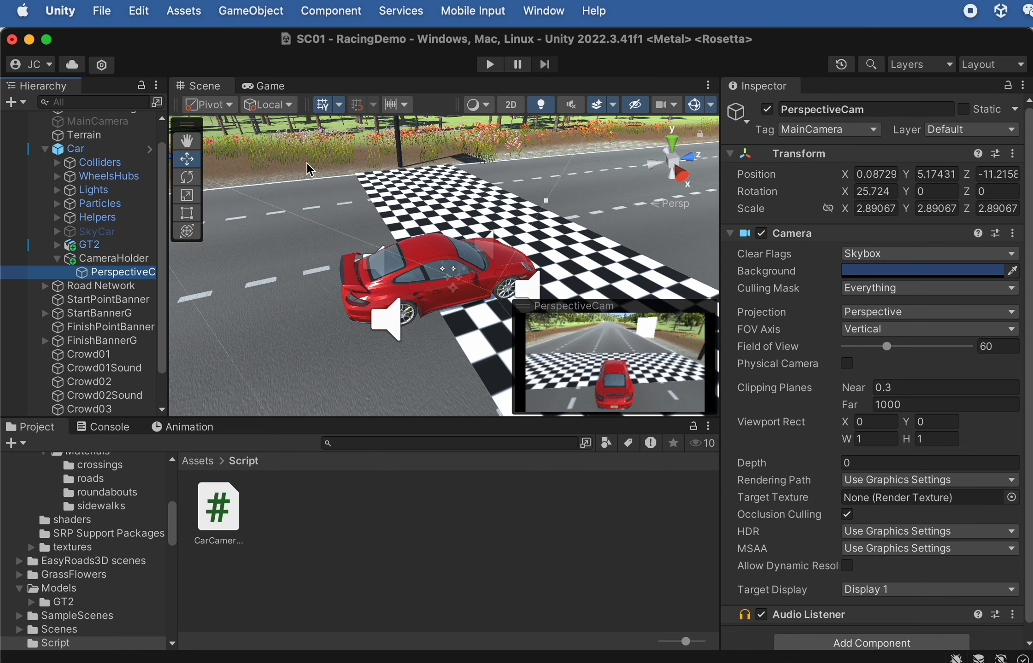
{"action": "left_click", "coordinate": [117, 258]}
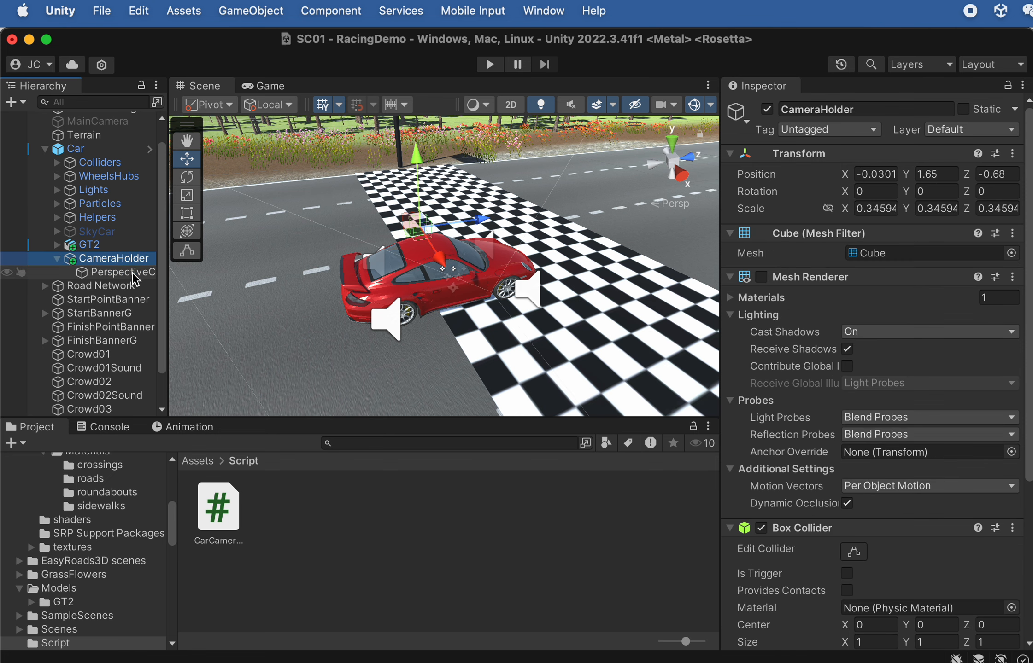
{"action": "left_click", "coordinate": [131, 272]}
{"action": "left_click", "coordinate": [131, 259]}
{"action": "left_click", "coordinate": [131, 273]}
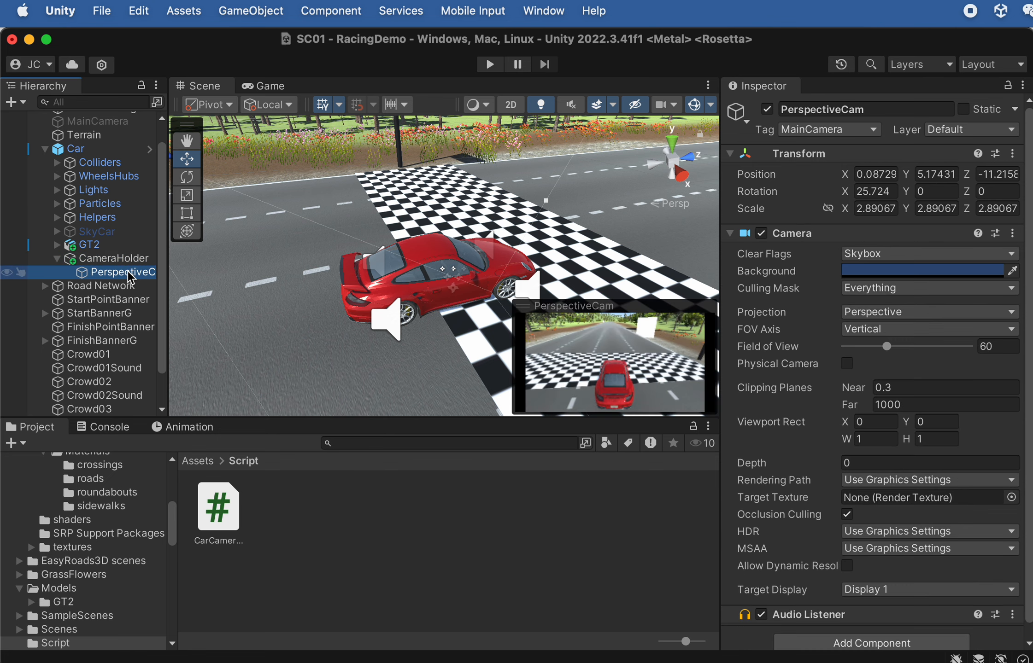
{"action": "scroll", "coordinate": [359, 269], "scroll_direction": "down", "scroll_amount": 6}
{"action": "scroll", "coordinate": [347, 234], "scroll_direction": "up", "scroll_amount": 3}
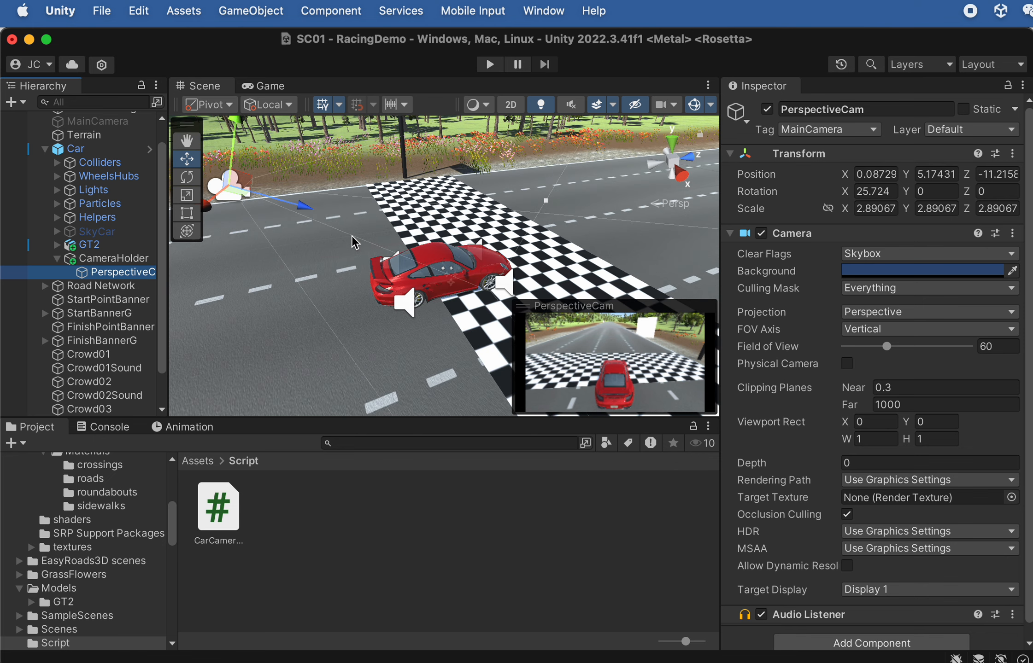
Duplicate PerspectiveCam and move the copy forward and down into the car's cabin, to about Y -1.47 and Z 1.29.
{"action": "scroll", "coordinate": [353, 242], "scroll_direction": "down", "scroll_amount": 1}
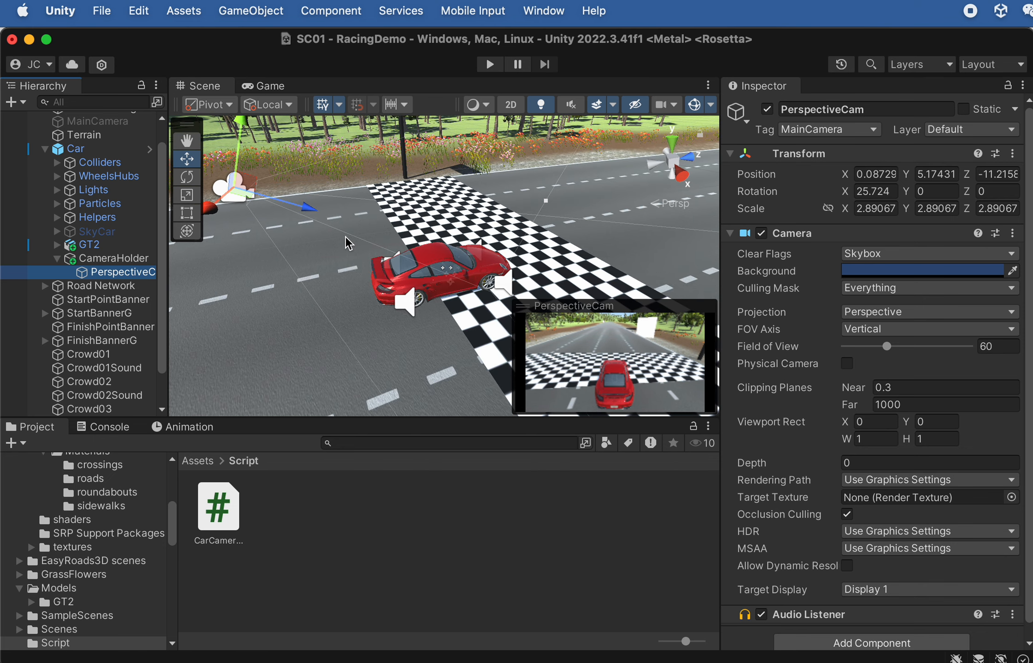
{"action": "key", "text": "super+d"}
{"action": "left_click_drag", "start_coordinate": [306, 208], "coordinate": [516, 247]}
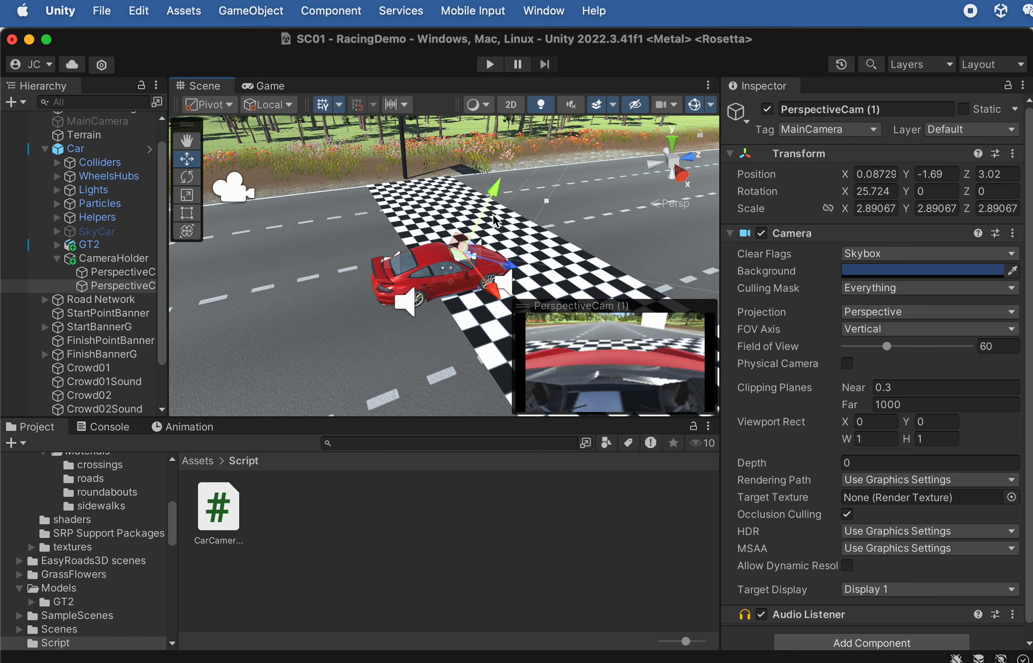
{"action": "left_click_drag", "start_coordinate": [492, 188], "coordinate": [497, 178]}
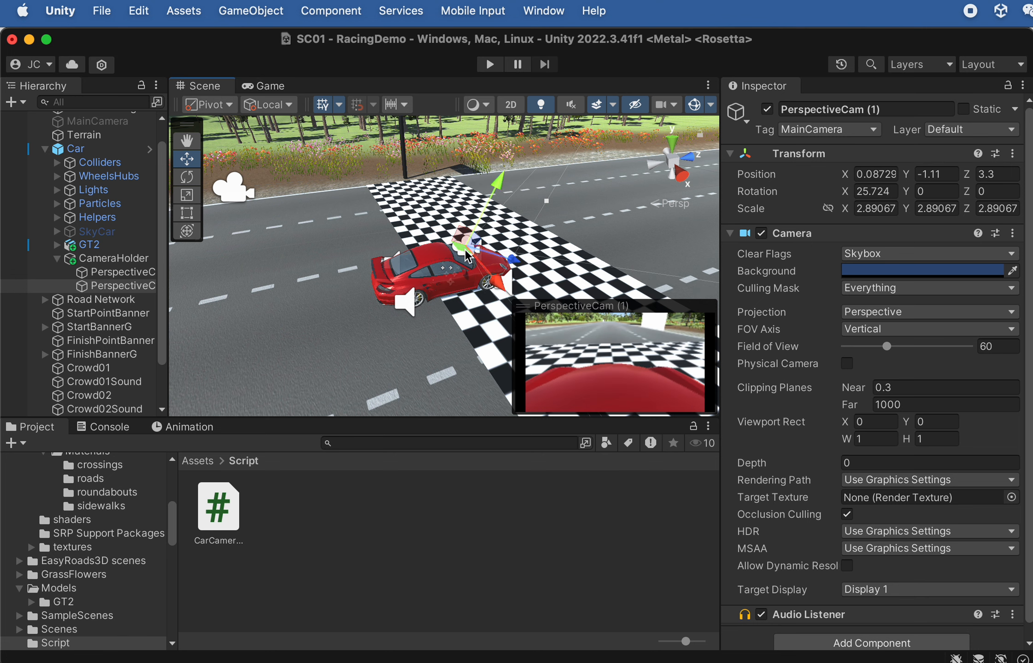
{"action": "left_click_drag", "start_coordinate": [467, 256], "coordinate": [472, 185]}
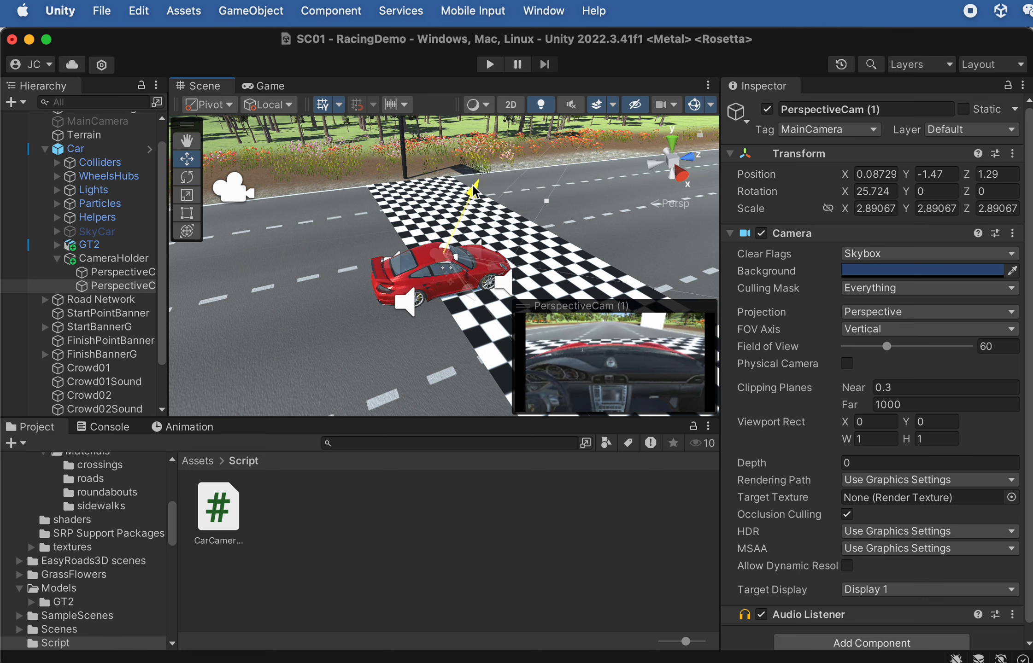
Rename the duplicated camera under CameraHolder as 1stPersonCam.
{"action": "left_click", "coordinate": [137, 286]}
{"action": "left_click", "coordinate": [135, 286]}
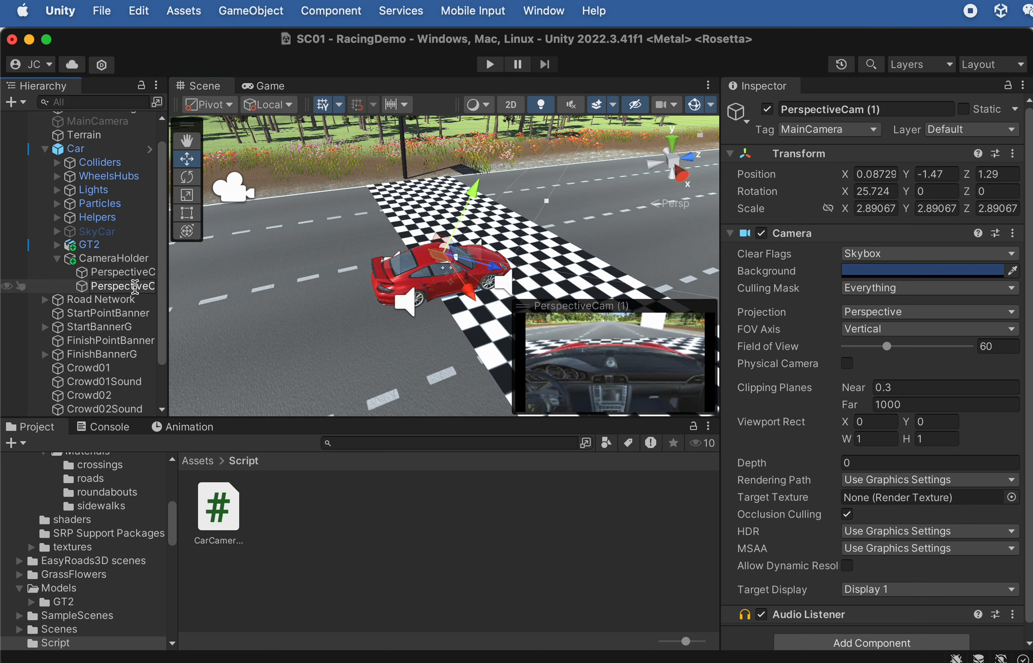
{"action": "left_click_drag", "start_coordinate": [148, 290], "coordinate": [65, 288]}
{"action": "type", "text": "1stPerson"}
{"action": "key", "text": "Right"}
{"action": "key", "text": "Right"}
{"action": "key", "text": "Right"}
{"action": "key", "text": "Right"}
{"action": "key", "text": "Right"}
{"action": "key", "text": "Right"}
{"action": "key", "text": "Right"}
{"action": "key", "text": "BackSpace"}
{"action": "key", "text": "BackSpace"}
{"action": "key", "text": "BackSpace"}
{"action": "key", "text": "BackSpace"}
{"action": "key", "text": "Return"}
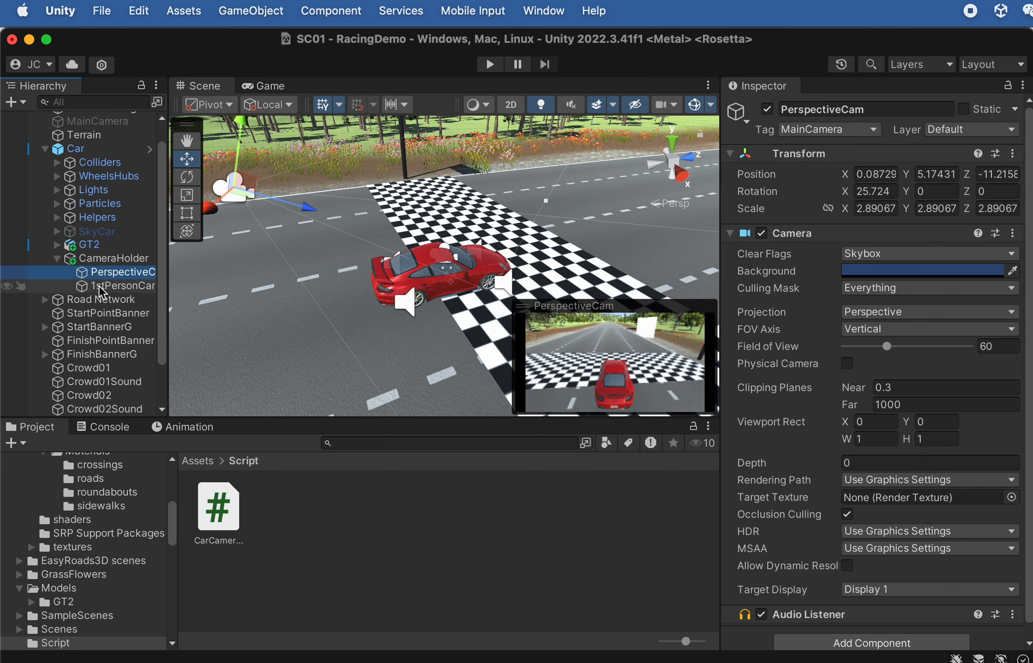
Tilt 1stPersonCam to about -9.2° in X, reposition it to about Y -1.64 and Z 0.42, and check the driver's view in the Game view.
{"action": "scroll", "coordinate": [454, 256], "scroll_direction": "up", "scroll_amount": 5}
{"action": "scroll", "coordinate": [456, 256], "scroll_direction": "up", "scroll_amount": 4}
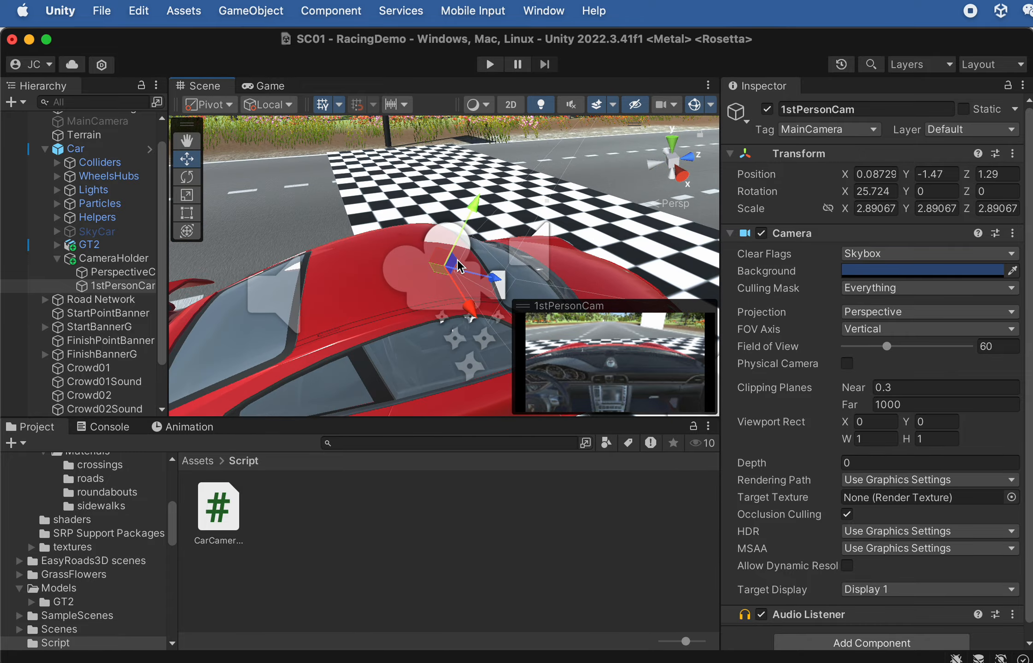
{"action": "left_click_drag", "start_coordinate": [496, 263], "coordinate": [368, 156], "text": "alt"}
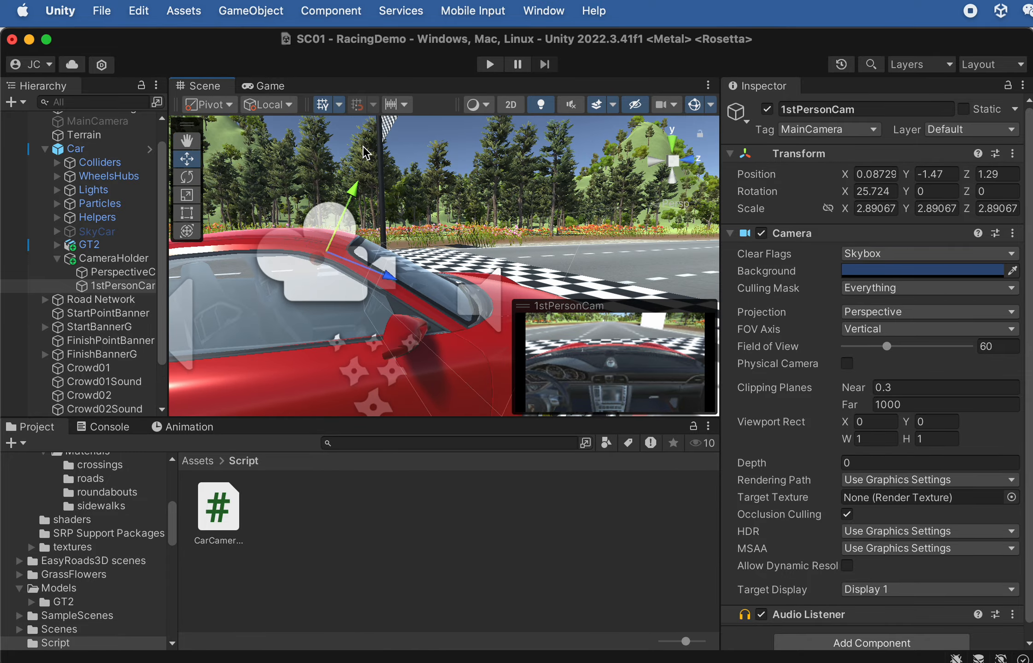
{"action": "key", "text": "e"}
{"action": "left_click_drag", "start_coordinate": [376, 244], "coordinate": [294, 275], "text": "alt"}
{"action": "key", "text": "w"}
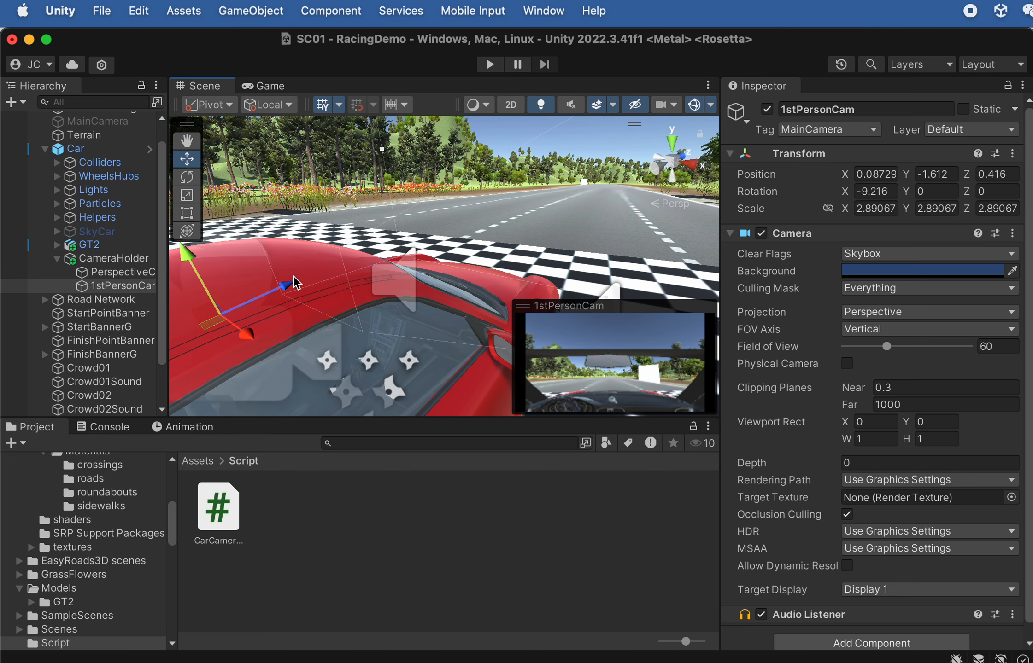
{"action": "left_click_drag", "start_coordinate": [188, 254], "coordinate": [190, 258]}
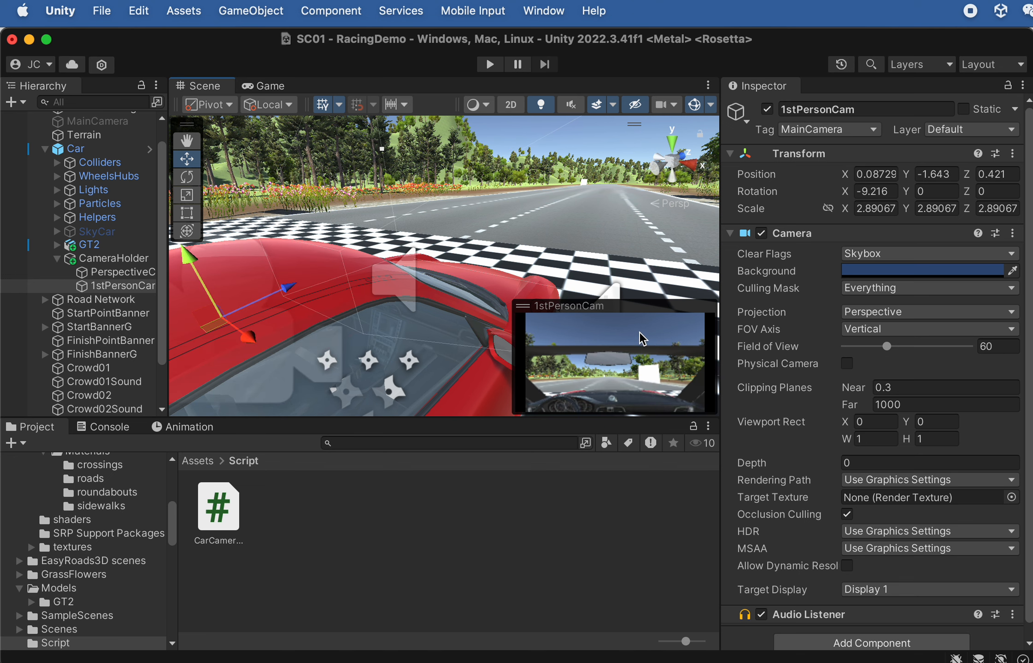
{"action": "left_click", "coordinate": [269, 87]}
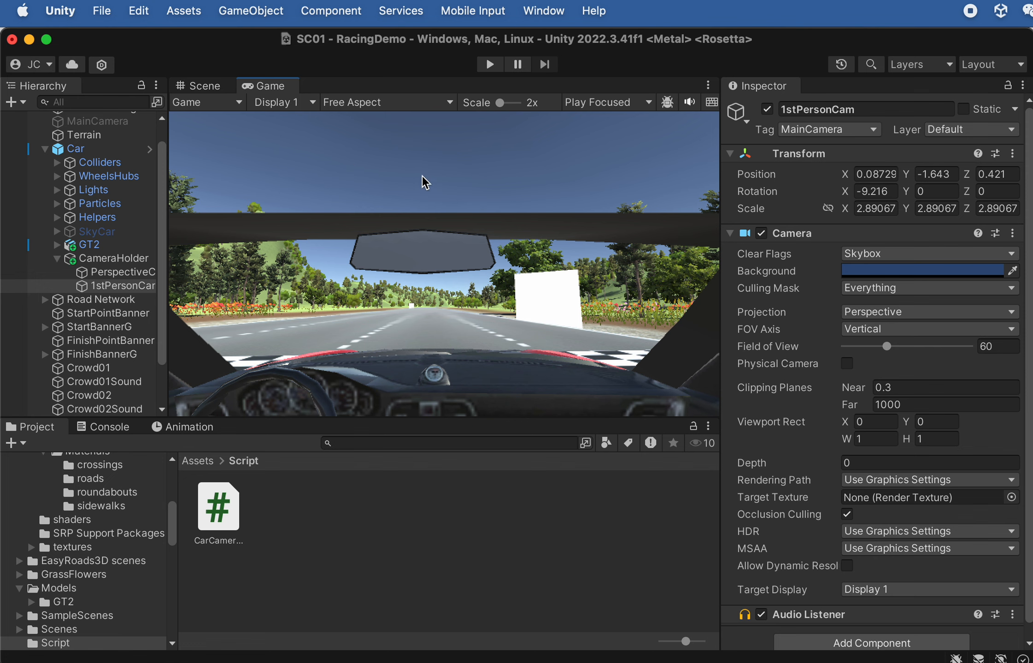
Open the near clipping plane value of 1stPersonCam for editing.
{"action": "left_click", "coordinate": [133, 286]}
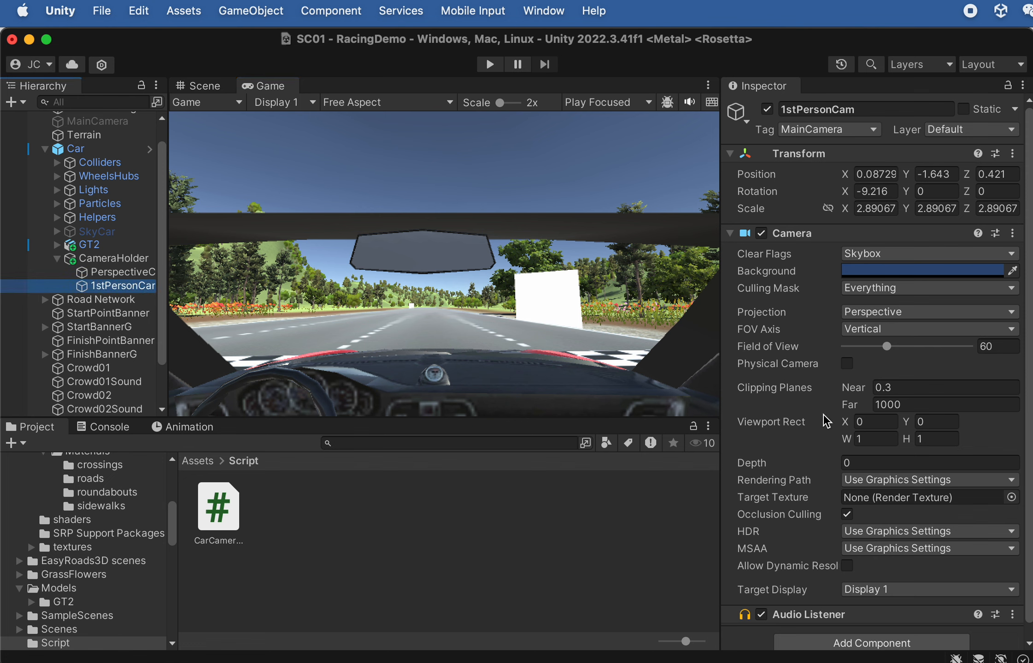
{"action": "left_click", "coordinate": [891, 389]}
{"action": "left_click_drag", "start_coordinate": [881, 388], "coordinate": [876, 389]}
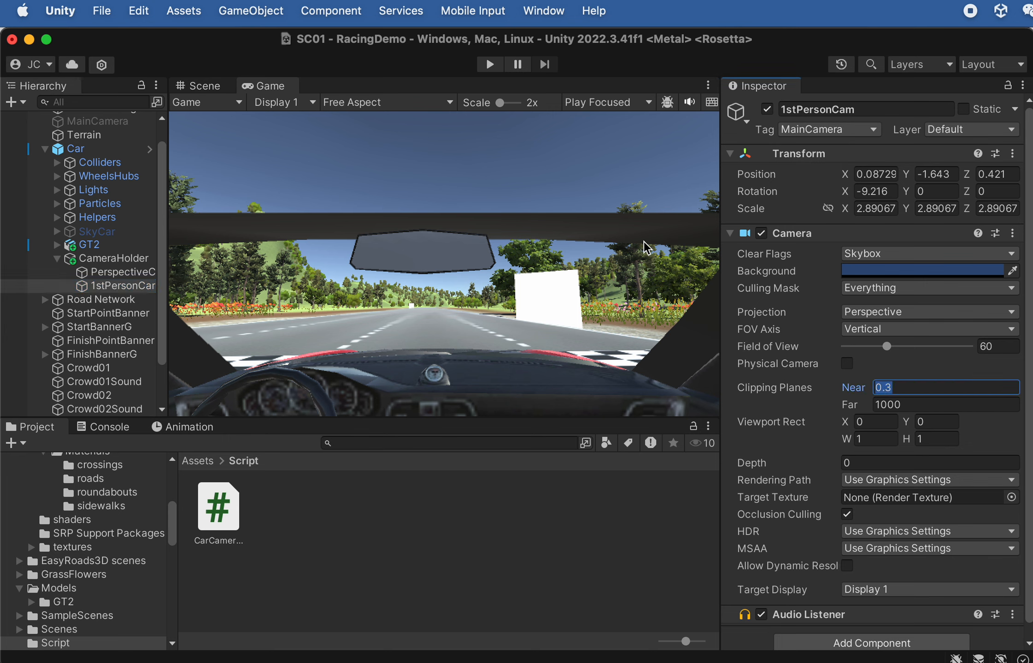